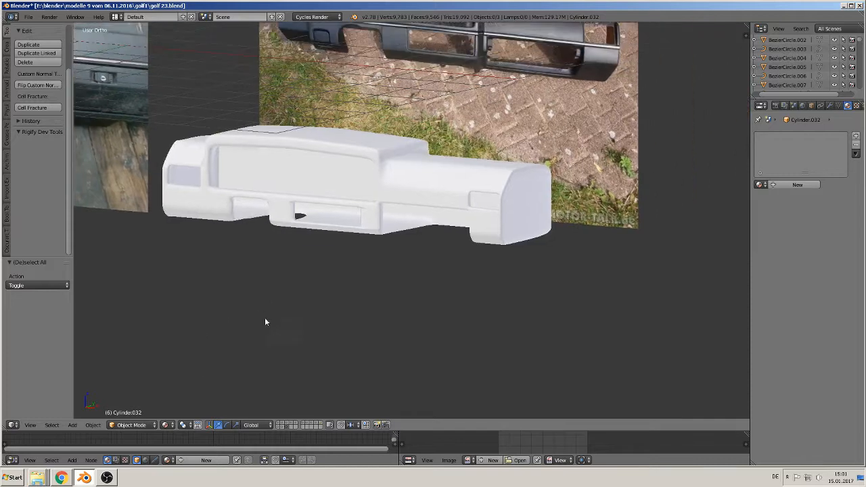
- Duplicate the dashboard object and move the copy about 4.52 units down along the Z axis
{"action": "scroll", "coordinate": [264, 318], "scroll_direction": "down", "scroll_amount": 2}
{"action": "right_click", "coordinate": [397, 188]}
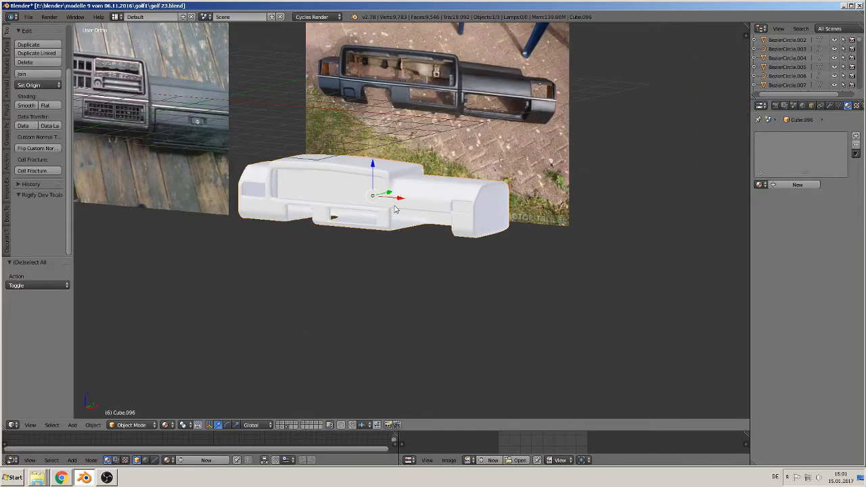
{"action": "key", "text": "shift+d"}
{"action": "right_click", "coordinate": [391, 207]}
{"action": "left_click_drag", "start_coordinate": [374, 163], "coordinate": [423, 340]}
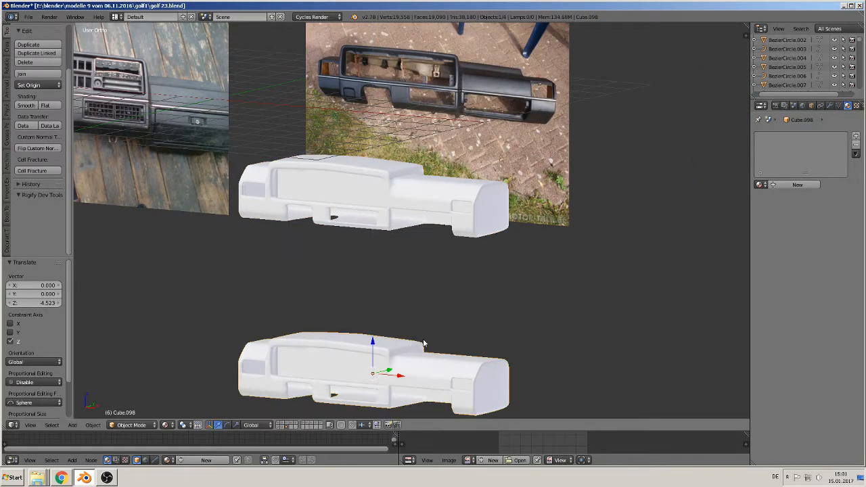
{"action": "middle_click_drag", "start_coordinate": [424, 343], "coordinate": [418, 238], "text": "shift"}
{"action": "middle_click_drag", "start_coordinate": [418, 239], "coordinate": [505, 233]}
- Apply the Subsurf modifier on the duplicated dashboard
{"action": "left_click", "coordinate": [831, 106]}
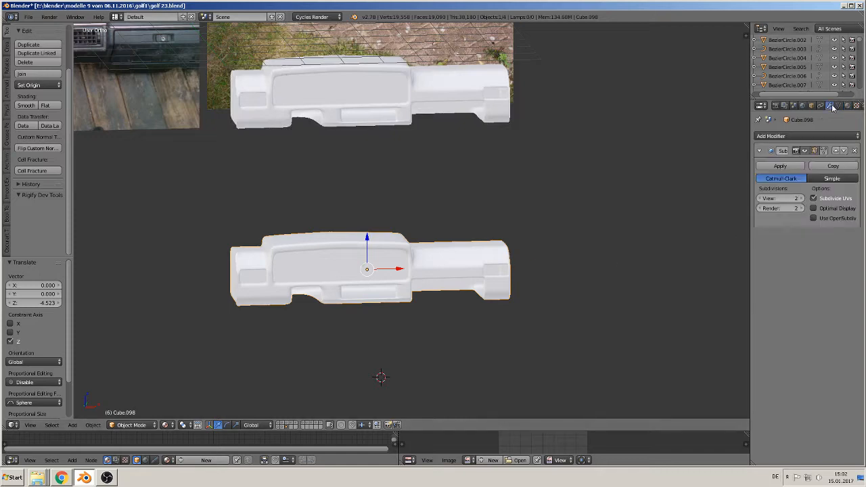
{"action": "middle_click_drag", "start_coordinate": [676, 298], "coordinate": [595, 298]}
{"action": "scroll", "coordinate": [579, 312], "scroll_direction": "up", "scroll_amount": 3}
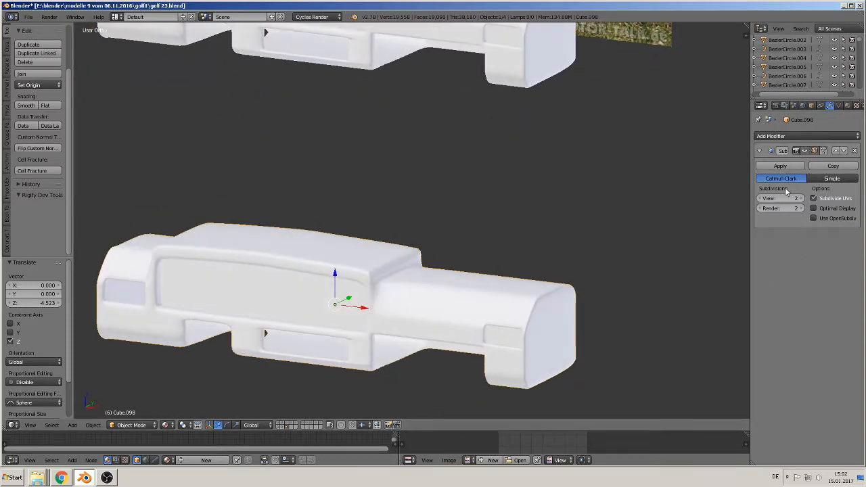
{"action": "left_click", "coordinate": [780, 166]}
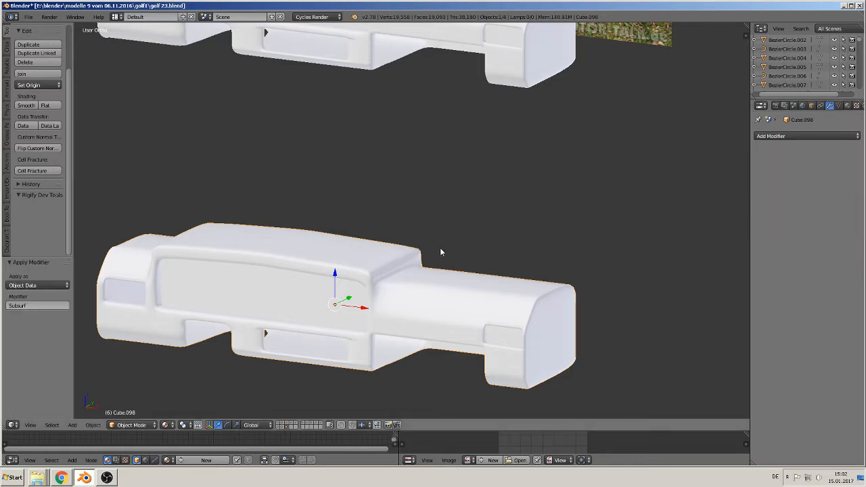
- Enter Edit Mode on the dashboard copy and limit the selection to visible geometry
{"action": "scroll", "coordinate": [561, 251], "scroll_direction": "up", "scroll_amount": 4}
{"action": "key", "text": "Tab"}
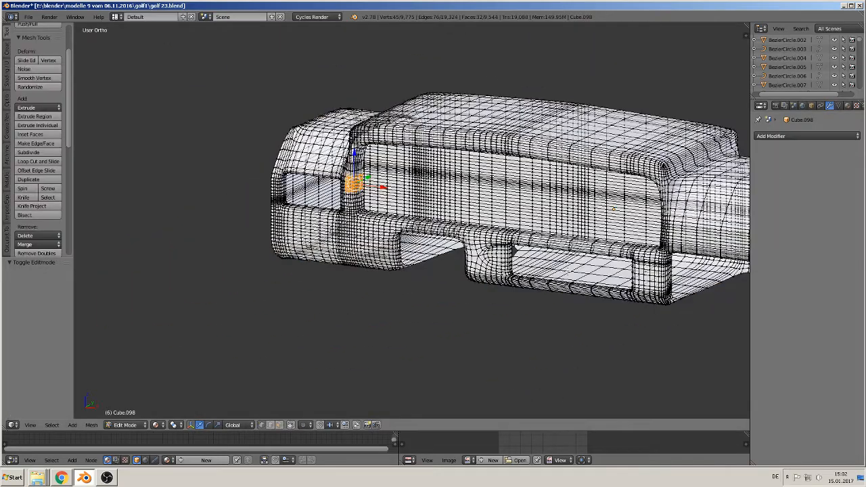
{"action": "middle_click_drag", "start_coordinate": [568, 272], "coordinate": [394, 242], "text": "shift"}
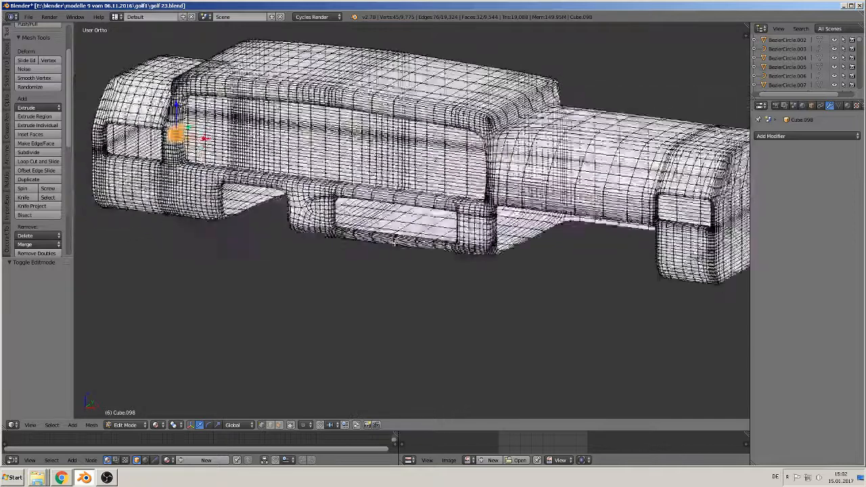
{"action": "left_click", "coordinate": [291, 425]}
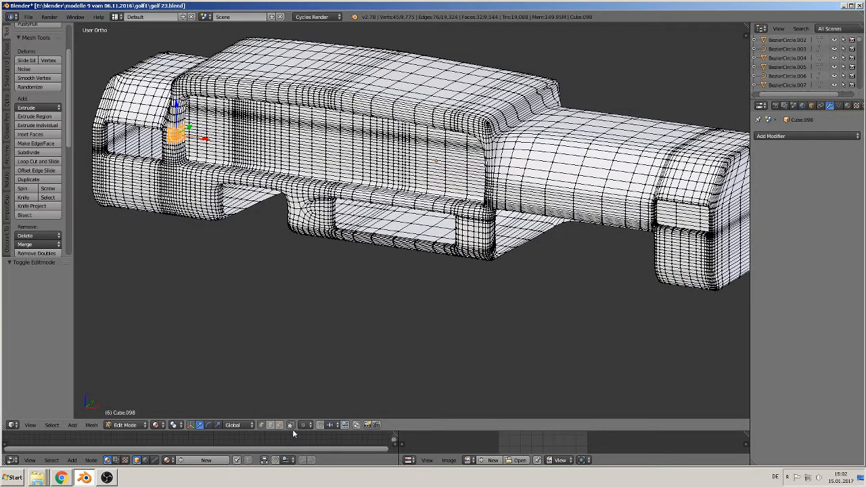
{"action": "left_click", "coordinate": [292, 425]}
{"action": "left_click", "coordinate": [291, 425]}
- Select the inner edge loop of the large instrument opening and mark it as a UV seam
{"action": "scroll", "coordinate": [306, 348], "scroll_direction": "up", "scroll_amount": 1}
{"action": "middle_click_drag", "start_coordinate": [249, 301], "coordinate": [387, 321], "text": "shift"}
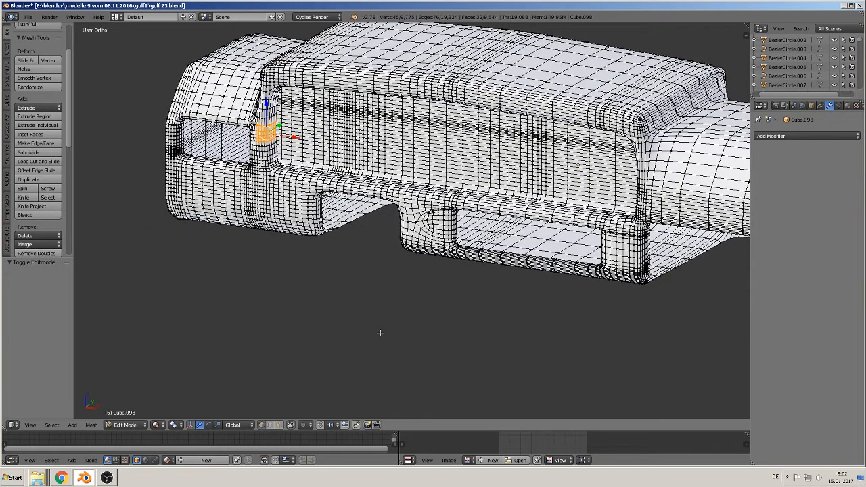
{"action": "scroll", "coordinate": [342, 287], "scroll_direction": "up", "scroll_amount": 2}
{"action": "scroll", "coordinate": [319, 282], "scroll_direction": "up", "scroll_amount": 1}
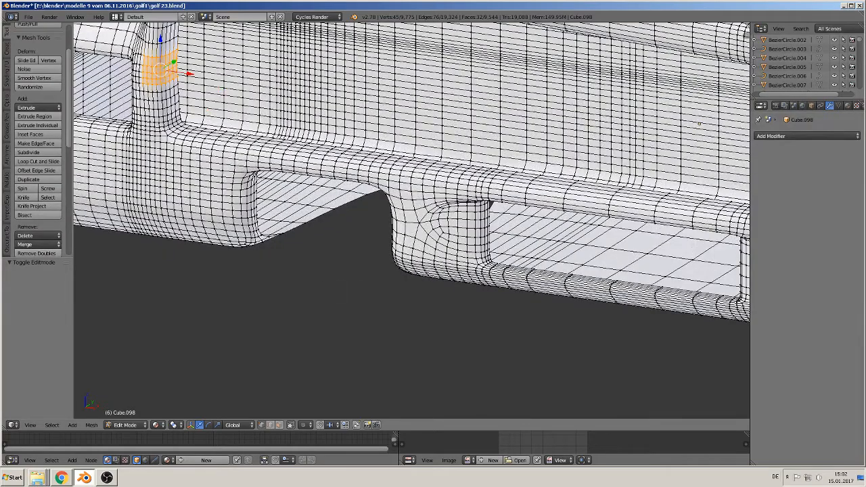
{"action": "right_click", "coordinate": [245, 134], "text": "alt"}
{"action": "middle_click_drag", "start_coordinate": [253, 142], "coordinate": [220, 130]}
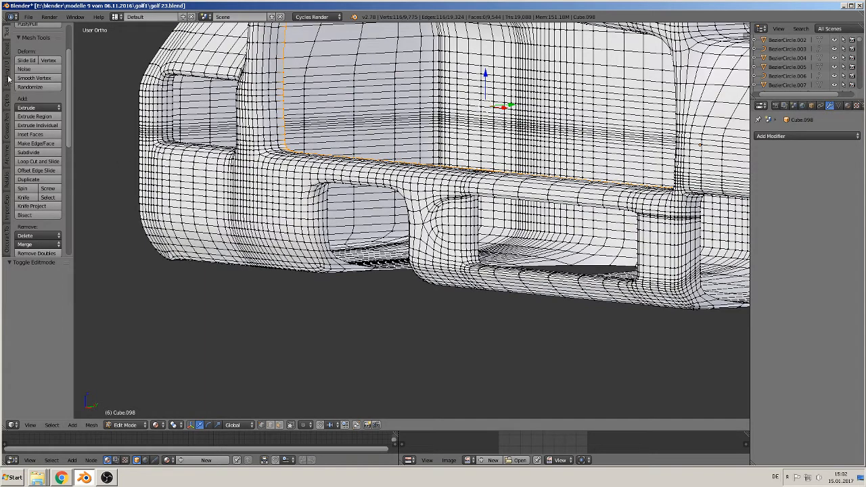
{"action": "left_click_drag", "start_coordinate": [73, 98], "coordinate": [93, 100]}
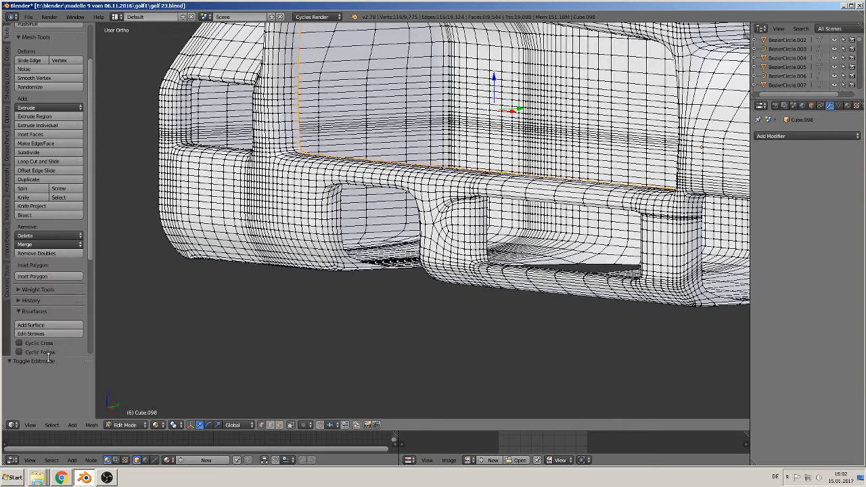
{"action": "left_click", "coordinate": [6, 93]}
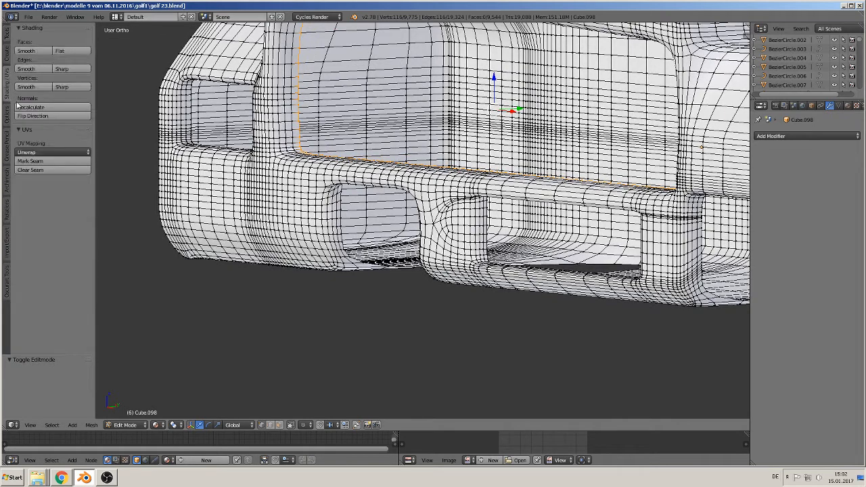
{"action": "left_click", "coordinate": [37, 161]}
- Select the inner edge loop of the small vent opening at the dashboard's left end and mark it as a seam
{"action": "middle_click_drag", "start_coordinate": [287, 152], "coordinate": [377, 101]}
{"action": "scroll", "coordinate": [377, 102], "scroll_direction": "up", "scroll_amount": 5}
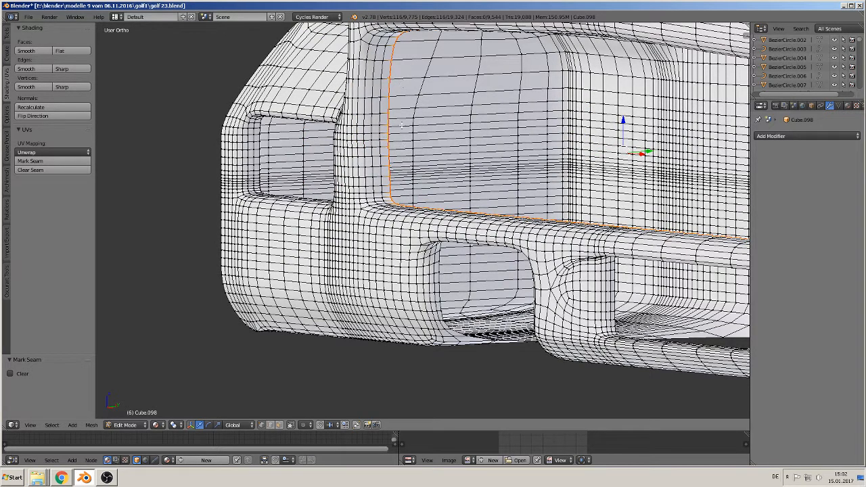
{"action": "scroll", "coordinate": [278, 137], "scroll_direction": "up", "scroll_amount": 1}
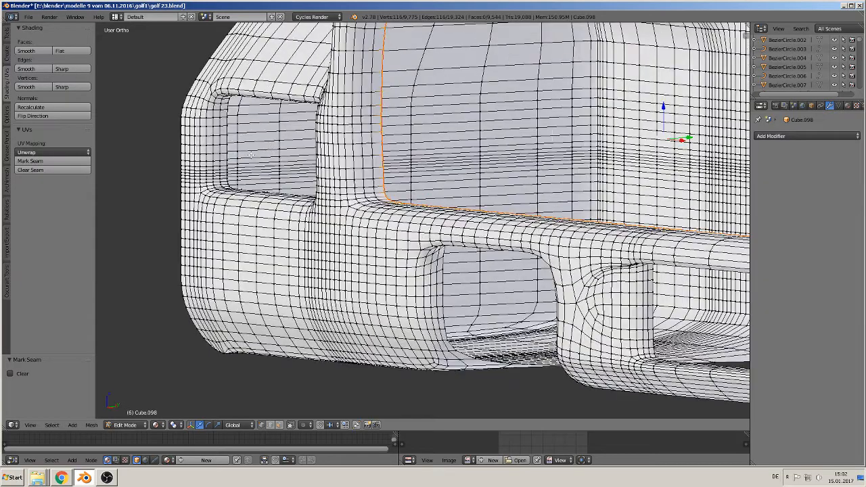
{"action": "left_click", "coordinate": [230, 140], "text": "alt+shift"}
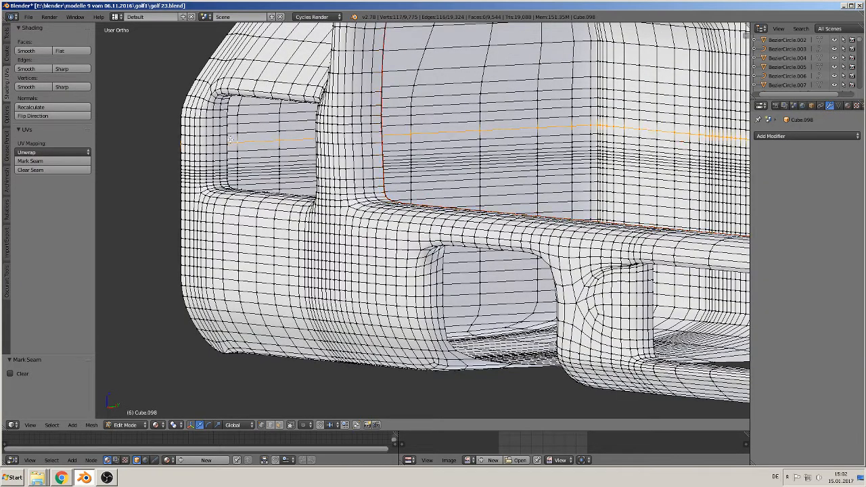
{"action": "right_click", "coordinate": [229, 140], "text": "alt"}
{"action": "middle_click_drag", "start_coordinate": [236, 155], "coordinate": [329, 176]}
{"action": "left_click", "coordinate": [30, 161]}
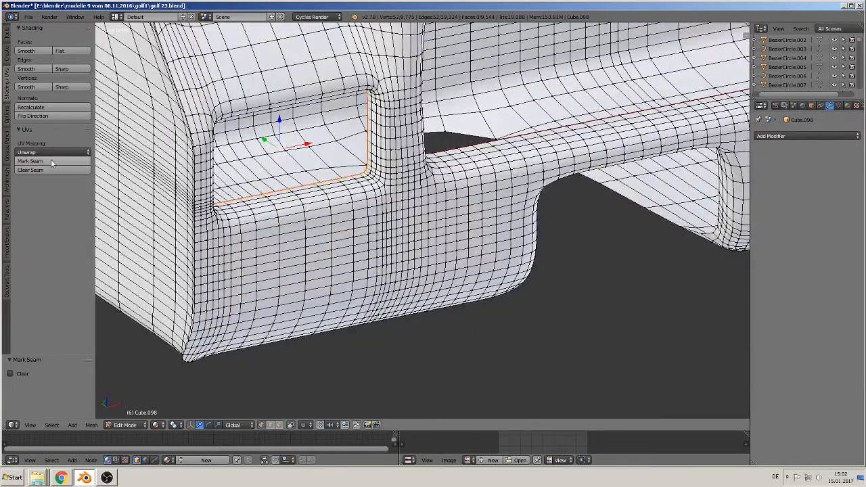
- Mark seams along the edge loop of the lower cutout and the inner edge loop of the lower centre opening
{"action": "middle_click_drag", "start_coordinate": [155, 223], "coordinate": [298, 244]}
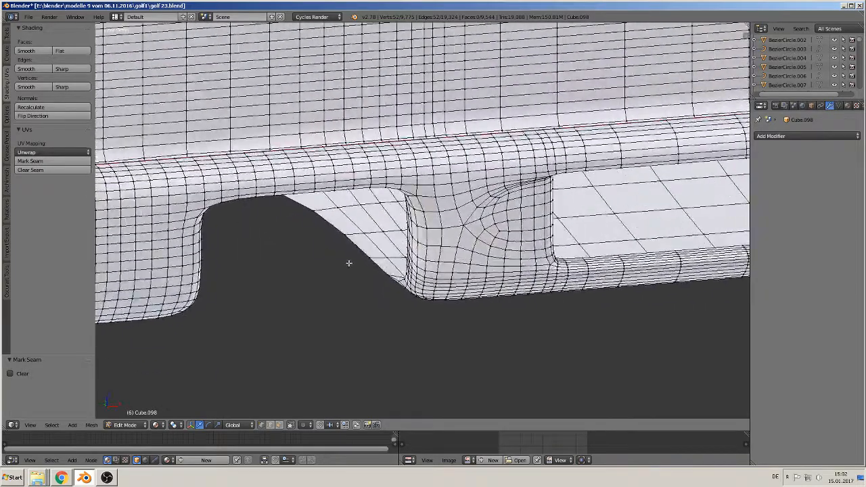
{"action": "right_click", "coordinate": [350, 262], "text": "alt"}
{"action": "left_click", "coordinate": [49, 162]}
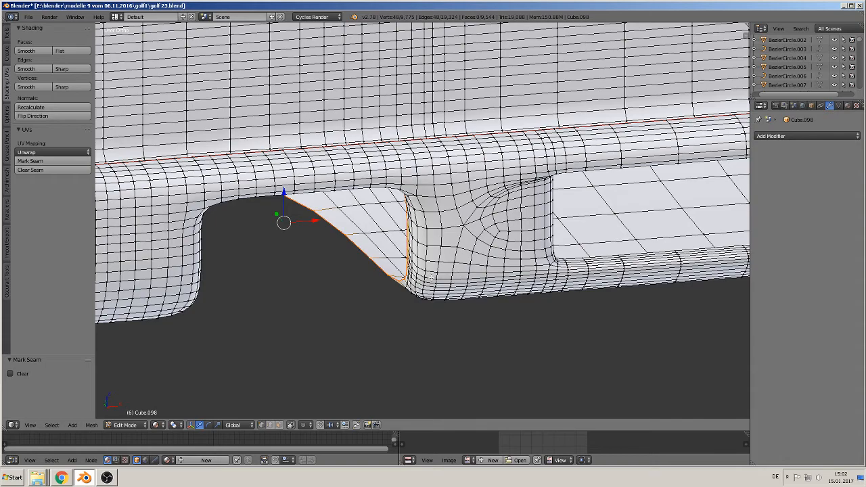
{"action": "middle_click_drag", "start_coordinate": [345, 295], "coordinate": [863, 261], "text": "shift"}
{"action": "right_click", "coordinate": [346, 214], "text": "alt"}
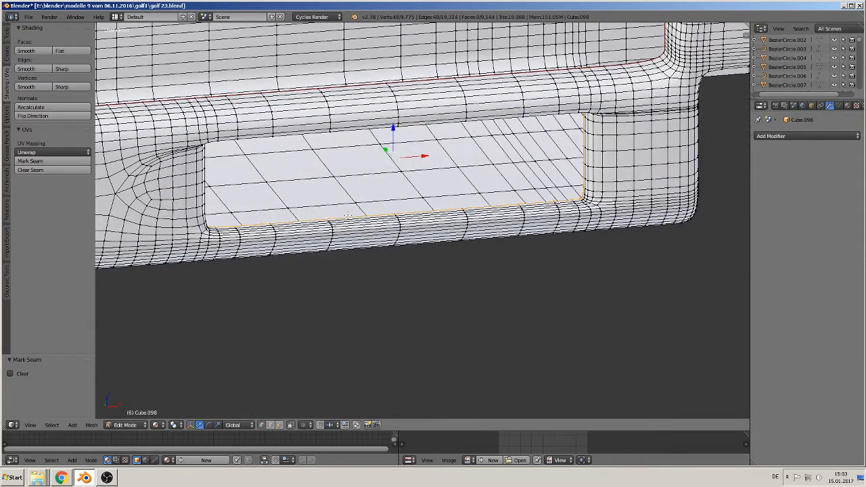
{"action": "left_click", "coordinate": [49, 161]}
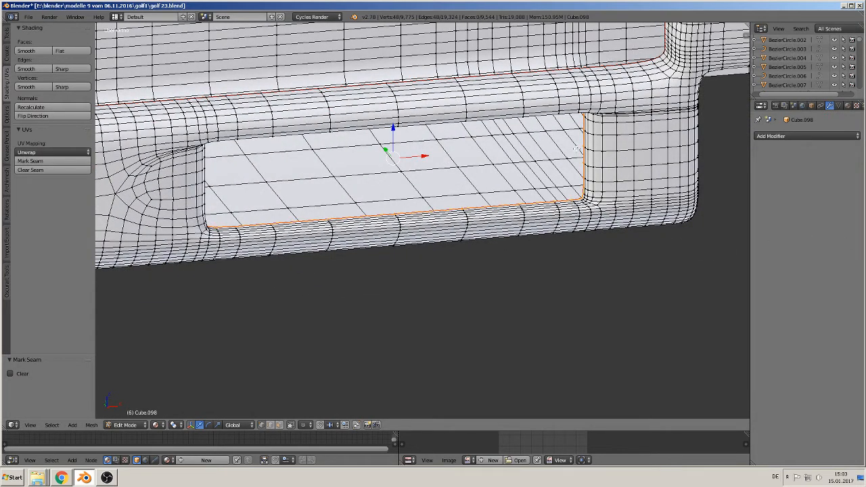
- Mark a seam on the inner edge loop of the vent opening at the dashboard's right end
{"action": "middle_click_drag", "start_coordinate": [576, 149], "coordinate": [227, 283], "text": "shift"}
{"action": "scroll", "coordinate": [227, 283], "scroll_direction": "down", "scroll_amount": 1}
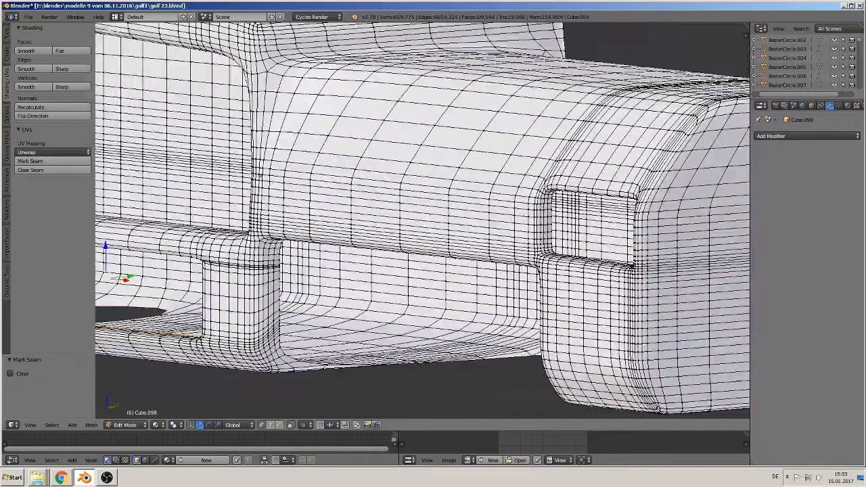
{"action": "scroll", "coordinate": [227, 282], "scroll_direction": "up", "scroll_amount": 2}
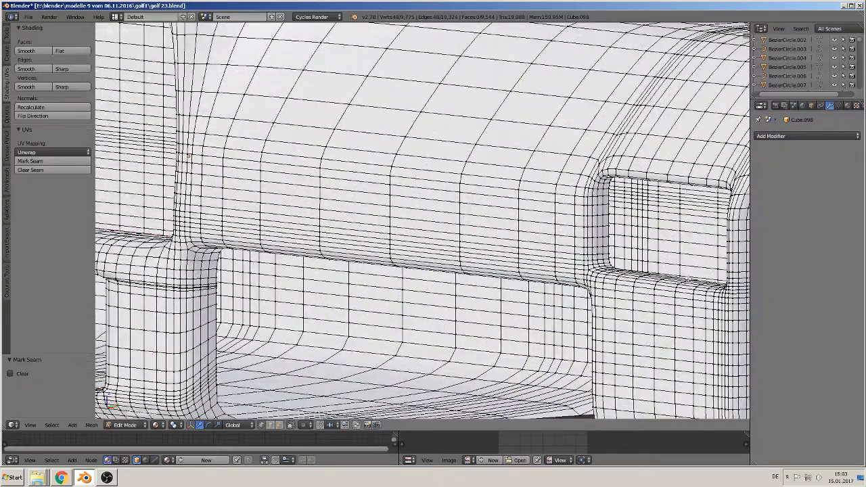
{"action": "right_click", "coordinate": [687, 282], "text": "alt"}
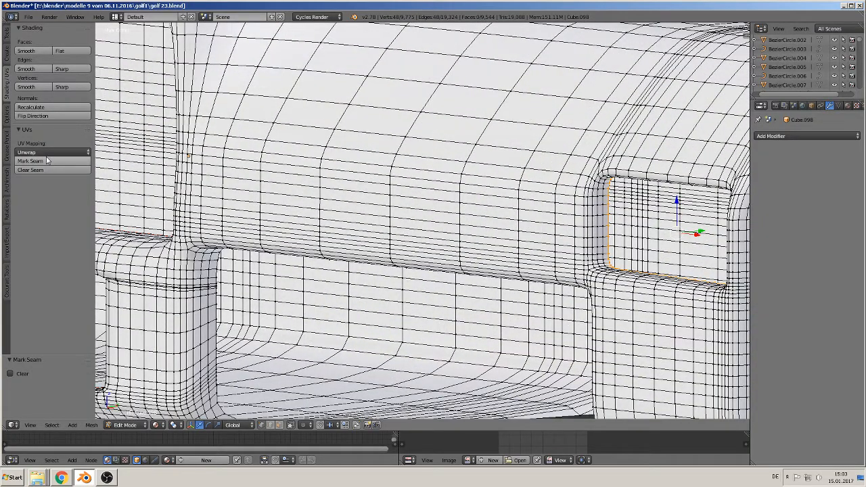
- Select the edge loop around the dashboard's right end face, beside the vent opening, and mark it as a seam
{"action": "scroll", "coordinate": [307, 174], "scroll_direction": "down", "scroll_amount": 2}
{"action": "scroll", "coordinate": [303, 177], "scroll_direction": "down", "scroll_amount": 1}
{"action": "middle_click_drag", "start_coordinate": [296, 180], "coordinate": [581, 212], "text": "shift"}
{"action": "scroll", "coordinate": [585, 198], "scroll_direction": "down", "scroll_amount": 2}
{"action": "scroll", "coordinate": [561, 211], "scroll_direction": "up", "scroll_amount": 1}
{"action": "middle_click_drag", "start_coordinate": [531, 210], "coordinate": [464, 184], "text": "shift"}
{"action": "scroll", "coordinate": [440, 203], "scroll_direction": "down", "scroll_amount": 1}
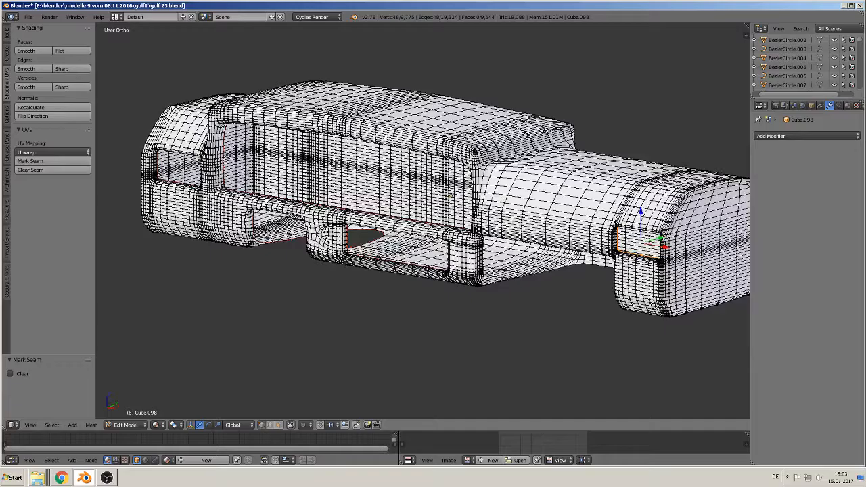
{"action": "middle_click_drag", "start_coordinate": [452, 195], "coordinate": [373, 237]}
{"action": "middle_click_drag", "start_coordinate": [666, 246], "coordinate": [369, 229], "text": "shift"}
{"action": "scroll", "coordinate": [332, 171], "scroll_direction": "up", "scroll_amount": 2}
{"action": "scroll", "coordinate": [368, 229], "scroll_direction": "up", "scroll_amount": 4}
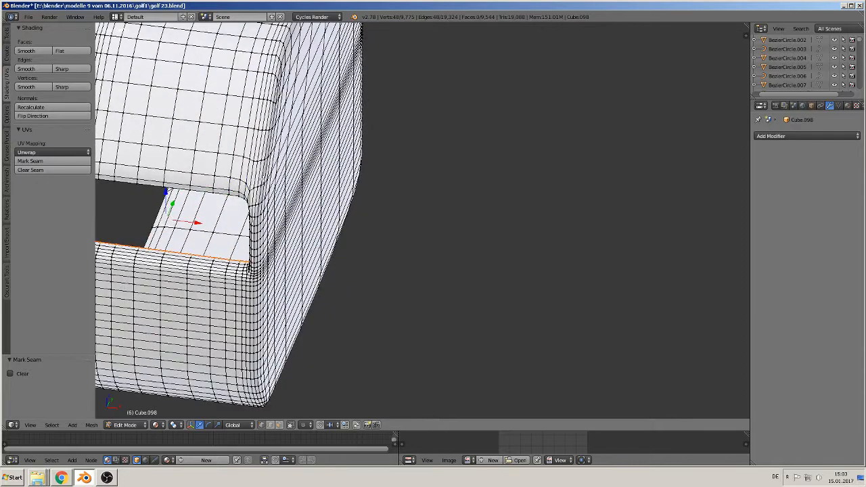
{"action": "right_click", "coordinate": [265, 173], "text": "alt"}
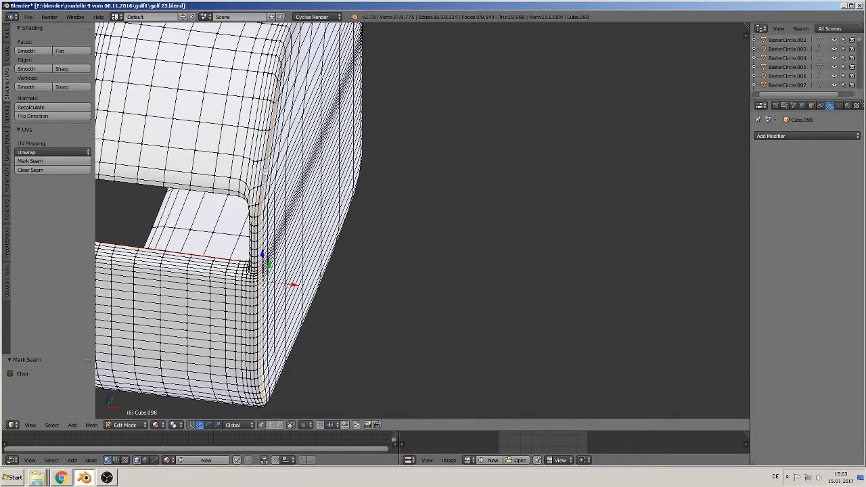
{"action": "right_click", "coordinate": [257, 175], "text": "alt"}
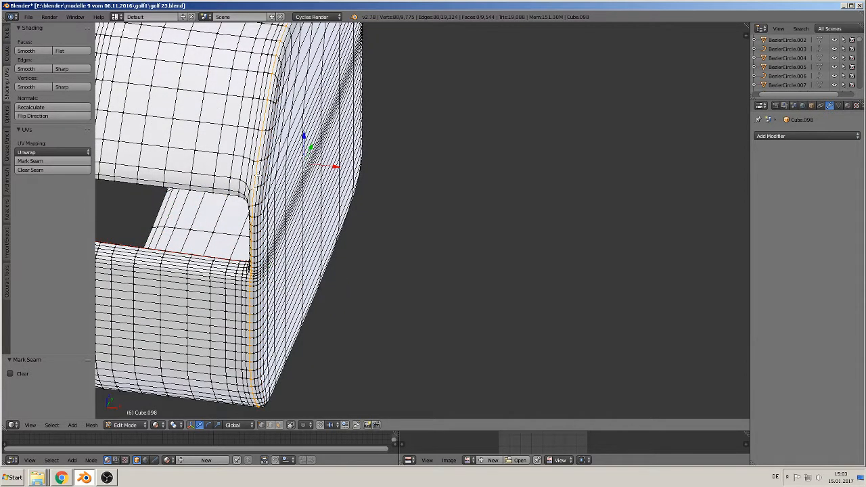
{"action": "middle_click_drag", "start_coordinate": [257, 149], "coordinate": [221, 139]}
{"action": "scroll", "coordinate": [221, 137], "scroll_direction": "down", "scroll_amount": 3}
{"action": "scroll", "coordinate": [220, 137], "scroll_direction": "down", "scroll_amount": 1}
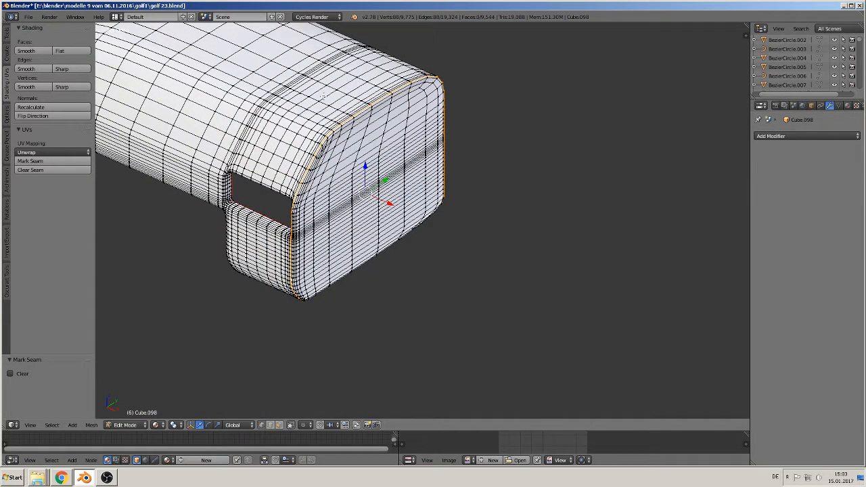
{"action": "left_click", "coordinate": [55, 161]}
- Select the edge loops around the dashboard's left end face, including its curved front edge, and mark them as a seam
{"action": "middle_click_drag", "start_coordinate": [221, 111], "coordinate": [262, 381]}
{"action": "scroll", "coordinate": [262, 381], "scroll_direction": "up", "scroll_amount": 4}
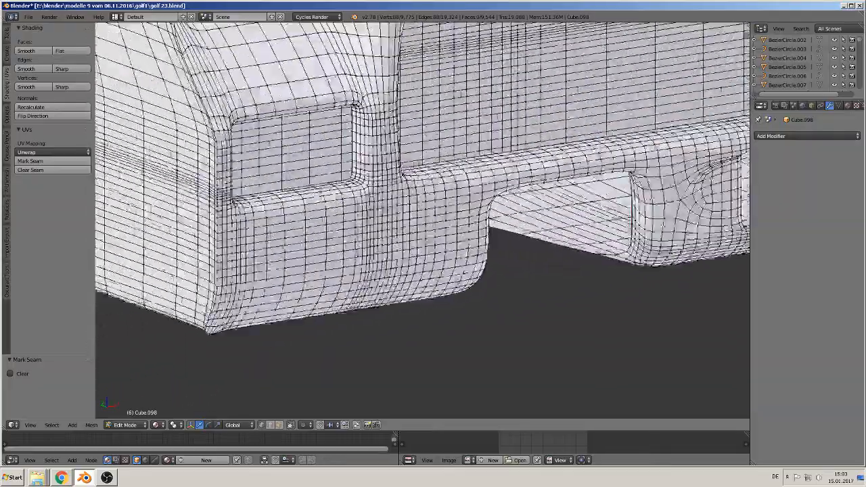
{"action": "middle_click_drag", "start_coordinate": [269, 322], "coordinate": [429, 414], "text": "shift"}
{"action": "scroll", "coordinate": [429, 414], "scroll_direction": "down", "scroll_amount": 1}
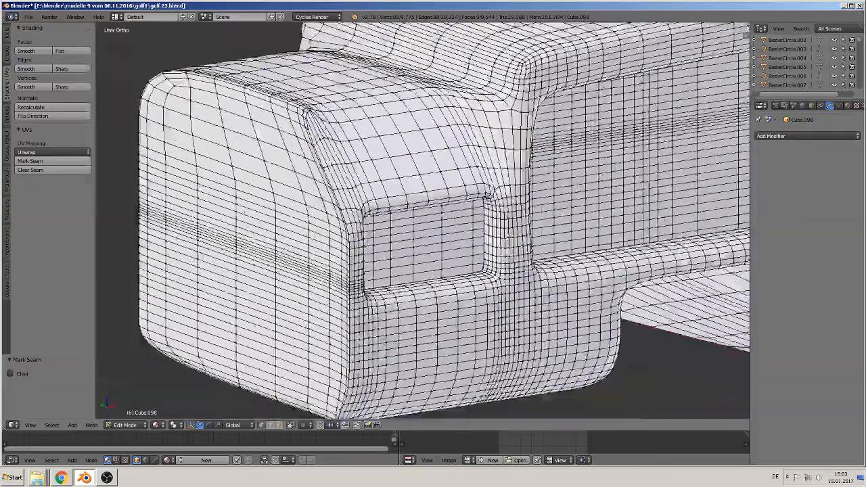
{"action": "right_click", "coordinate": [256, 91], "text": "alt"}
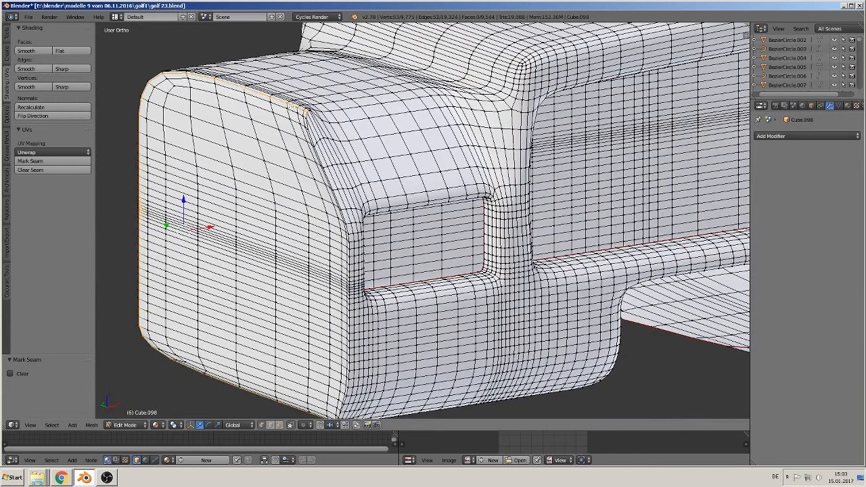
{"action": "right_click", "coordinate": [338, 177], "text": "alt+shift"}
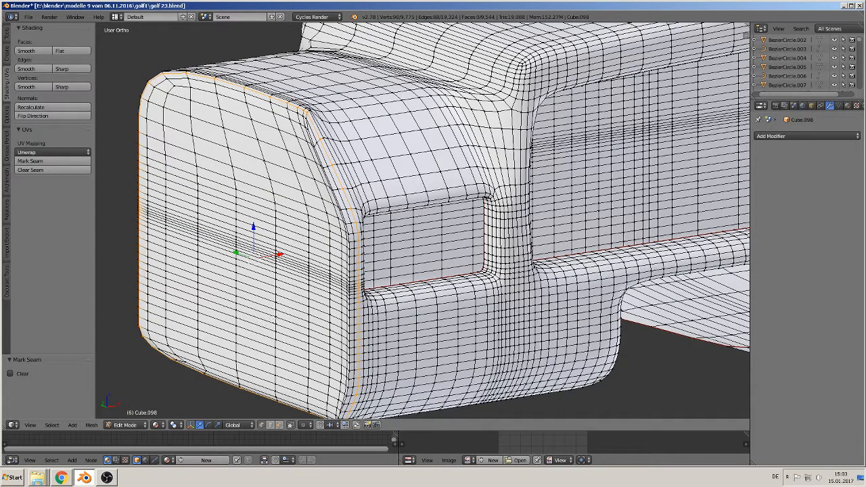
{"action": "left_click", "coordinate": [44, 162]}
- Examine how the edge loop along the dashboard's lower front edge runs around the model, and leave nothing selected
{"action": "middle_click_drag", "start_coordinate": [372, 307], "coordinate": [276, 323]}
{"action": "scroll", "coordinate": [318, 324], "scroll_direction": "down", "scroll_amount": 3}
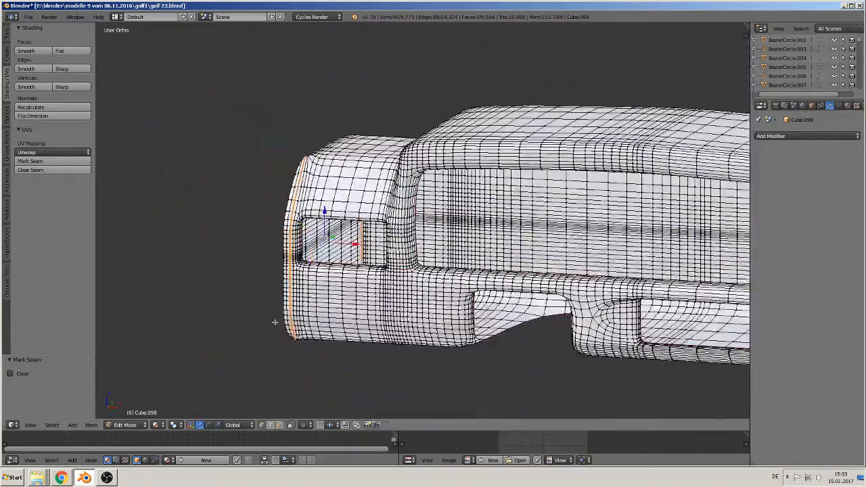
{"action": "middle_click_drag", "start_coordinate": [487, 258], "coordinate": [505, 182]}
{"action": "scroll", "coordinate": [466, 295], "scroll_direction": "up", "scroll_amount": 6}
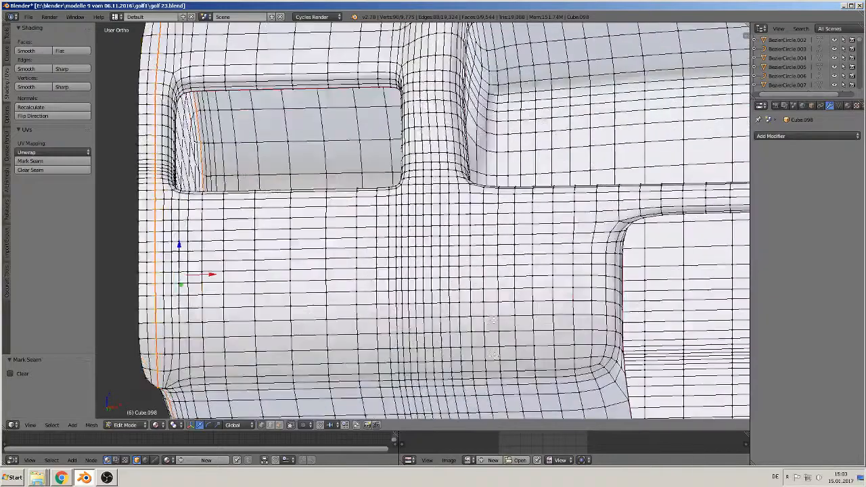
{"action": "middle_click_drag", "start_coordinate": [493, 321], "coordinate": [482, 291]}
{"action": "scroll", "coordinate": [472, 313], "scroll_direction": "down", "scroll_amount": 6}
{"action": "scroll", "coordinate": [467, 325], "scroll_direction": "up", "scroll_amount": 2}
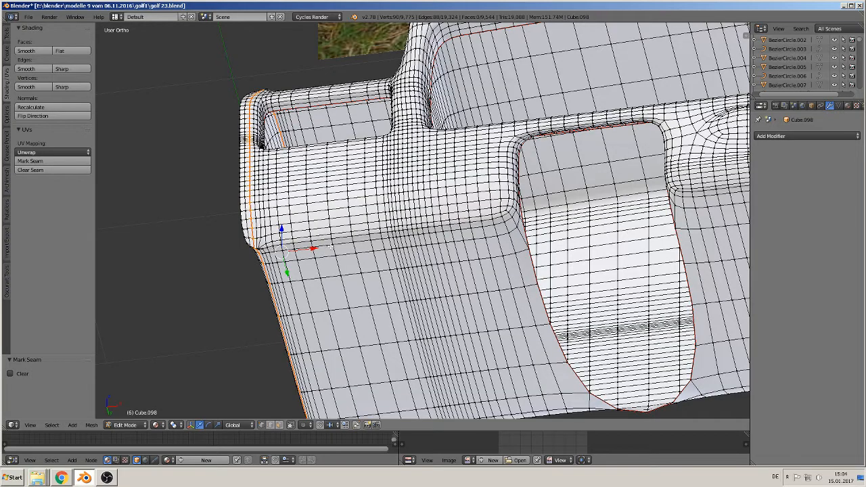
{"action": "right_click", "coordinate": [320, 247], "text": "alt"}
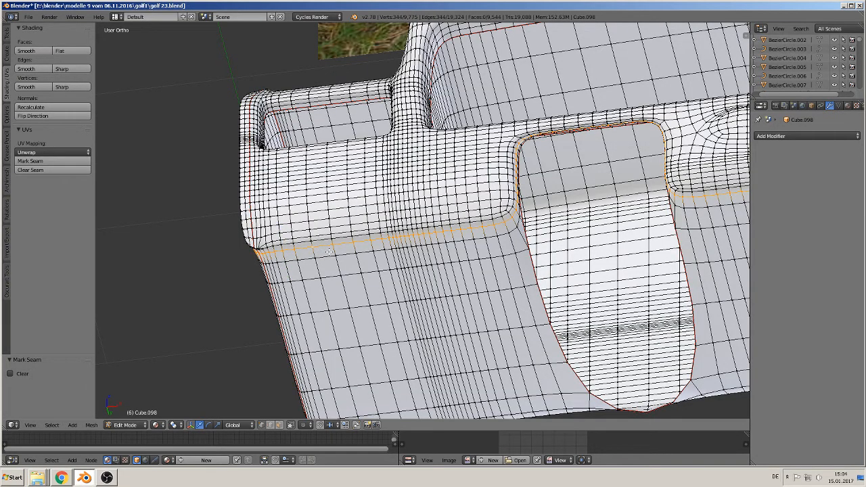
{"action": "scroll", "coordinate": [329, 252], "scroll_direction": "down", "scroll_amount": 3}
{"action": "middle_click_drag", "start_coordinate": [328, 252], "coordinate": [387, 281]}
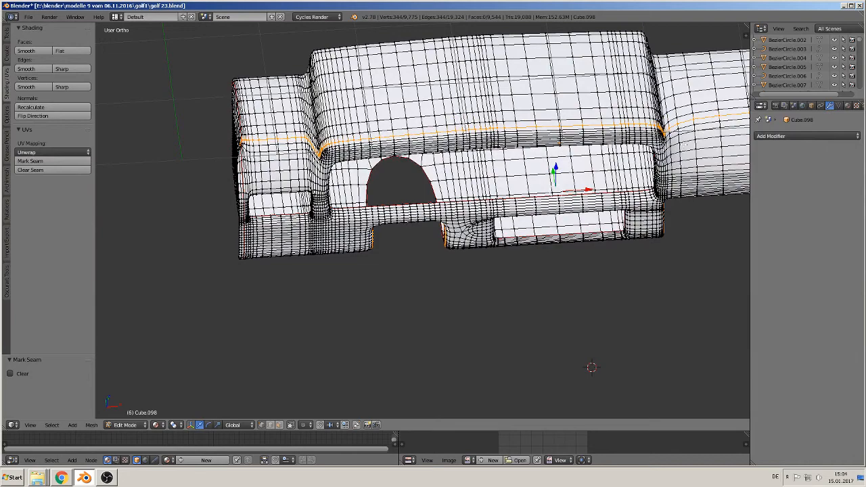
{"action": "middle_click_drag", "start_coordinate": [684, 144], "coordinate": [534, 144], "text": "shift"}
{"action": "scroll", "coordinate": [544, 201], "scroll_direction": "down", "scroll_amount": 1}
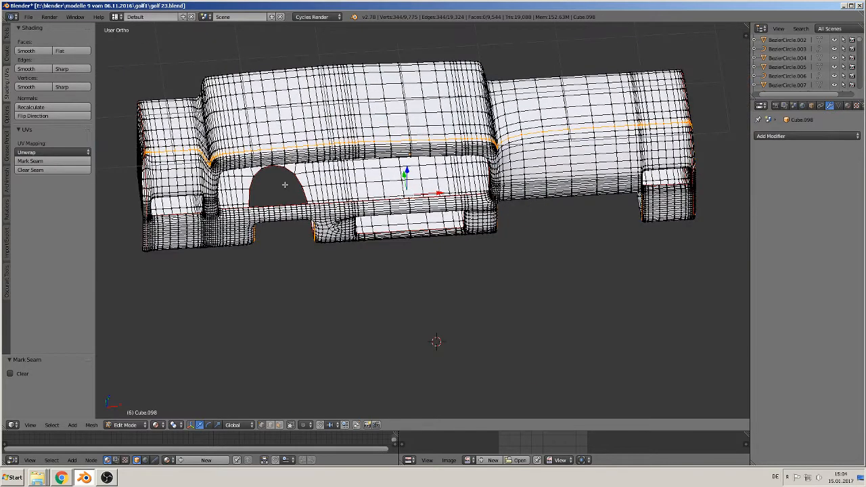
{"action": "key", "text": "a"}
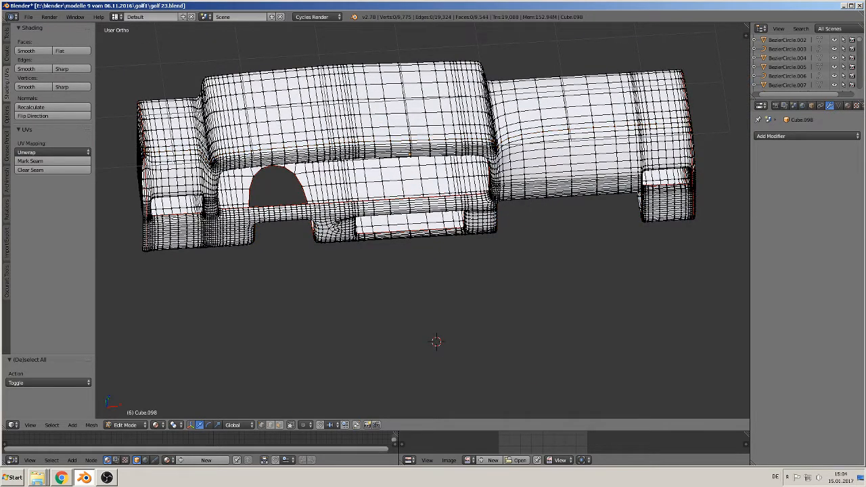
{"action": "middle_click_drag", "start_coordinate": [186, 251], "coordinate": [191, 166]}
{"action": "scroll", "coordinate": [192, 166], "scroll_direction": "up", "scroll_amount": 1}
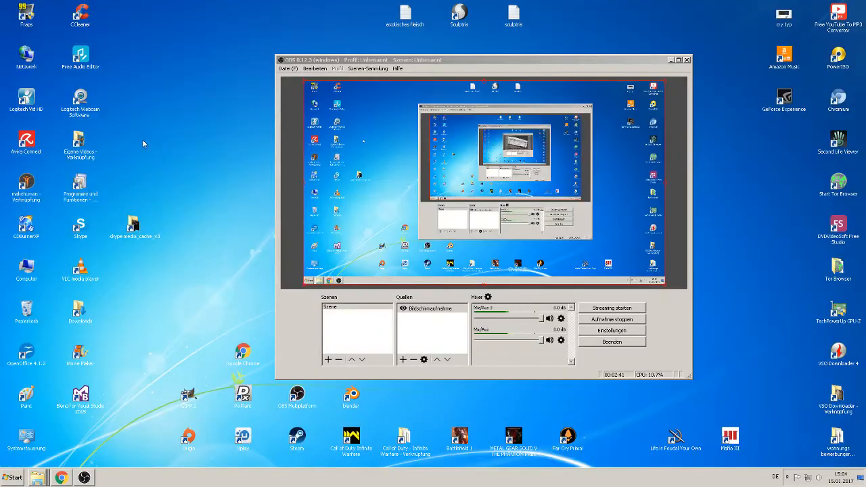
- Relaunch Blender from the desktop and reopen the recent file golf 23.blend
{"action": "right_click", "coordinate": [142, 139]}
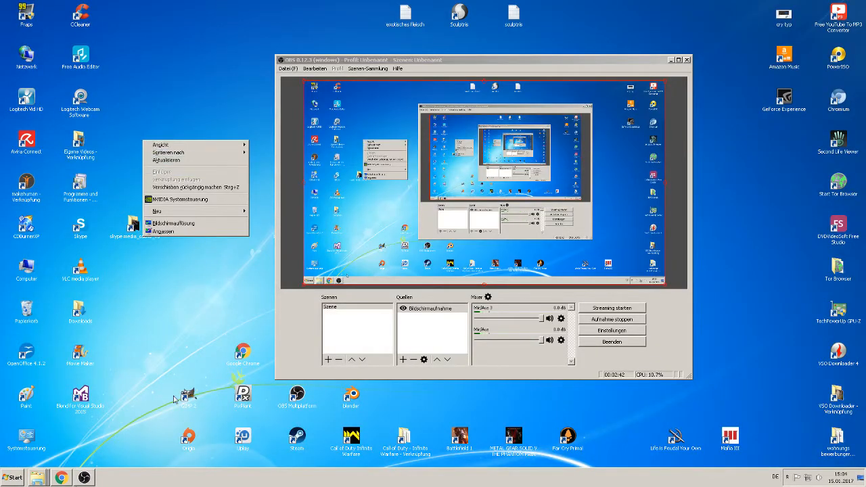
{"action": "left_click", "coordinate": [342, 404]}
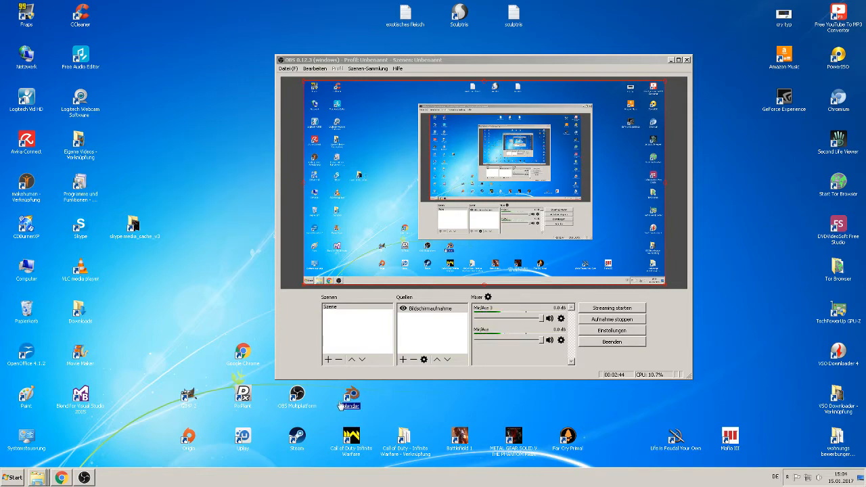
{"action": "double_click", "coordinate": [342, 405]}
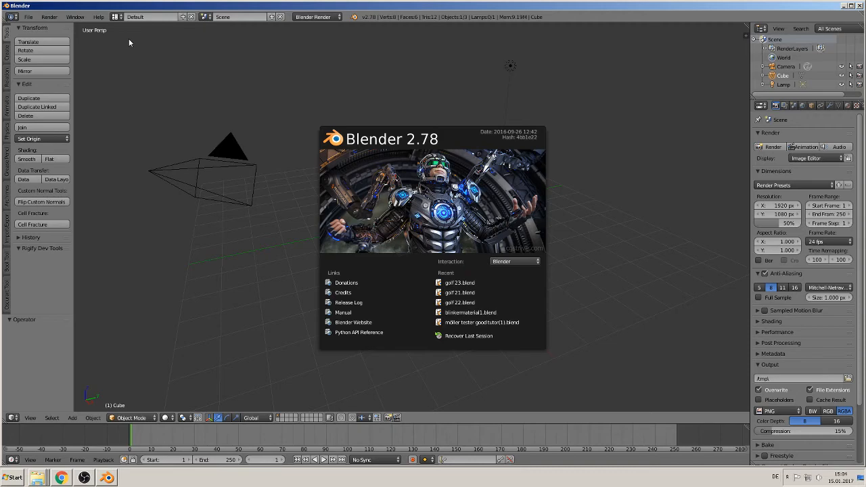
{"action": "left_click", "coordinate": [460, 282]}
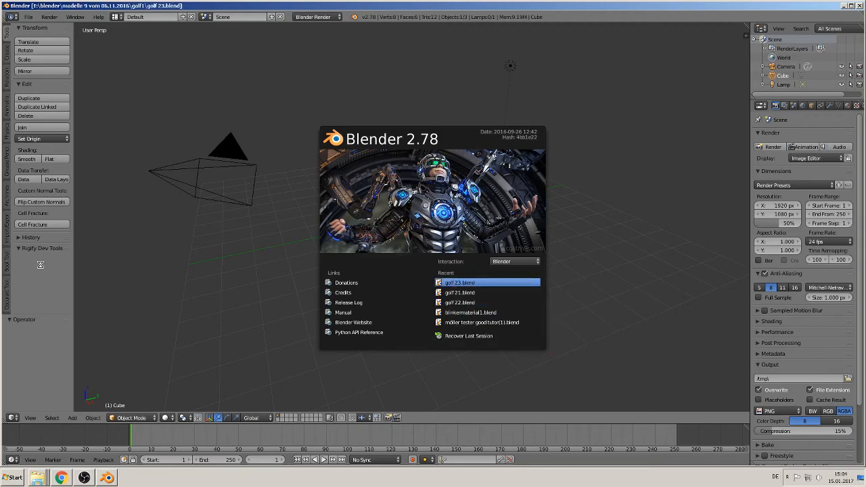
- Go through the scene layers until the one containing the dashboard model is shown
{"action": "scroll", "coordinate": [239, 325], "scroll_direction": "down", "scroll_amount": 5}
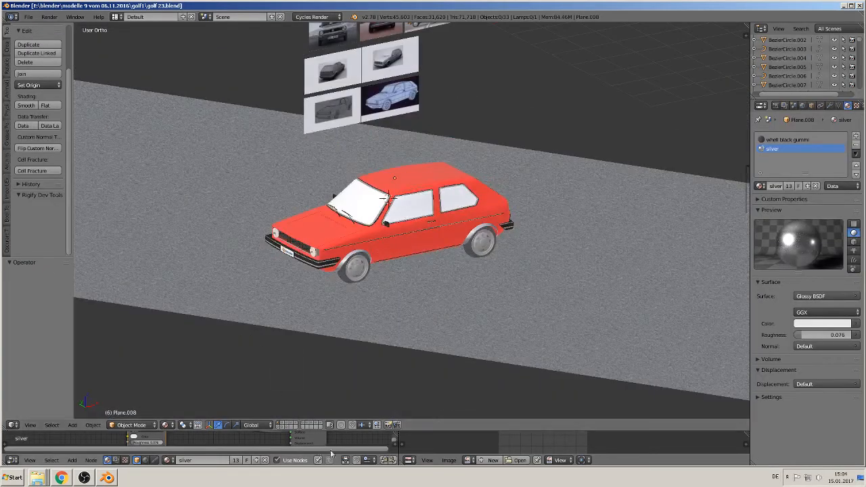
{"action": "left_click", "coordinate": [320, 427]}
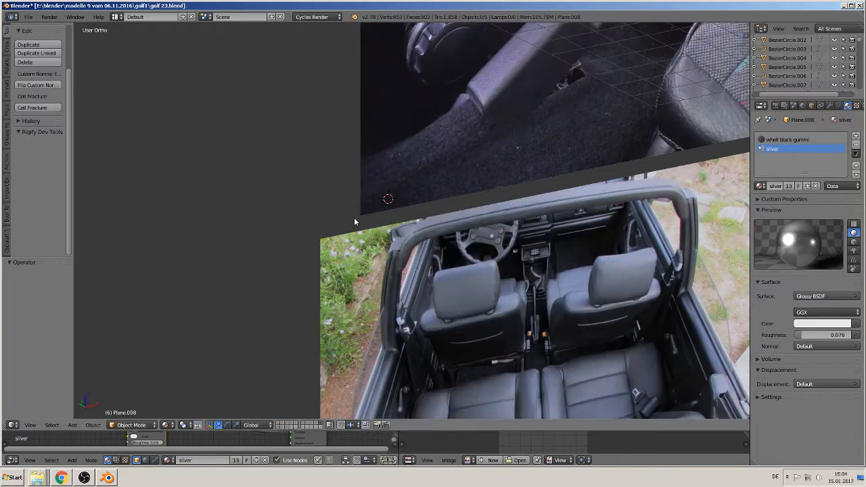
{"action": "scroll", "coordinate": [350, 213], "scroll_direction": "down", "scroll_amount": 5}
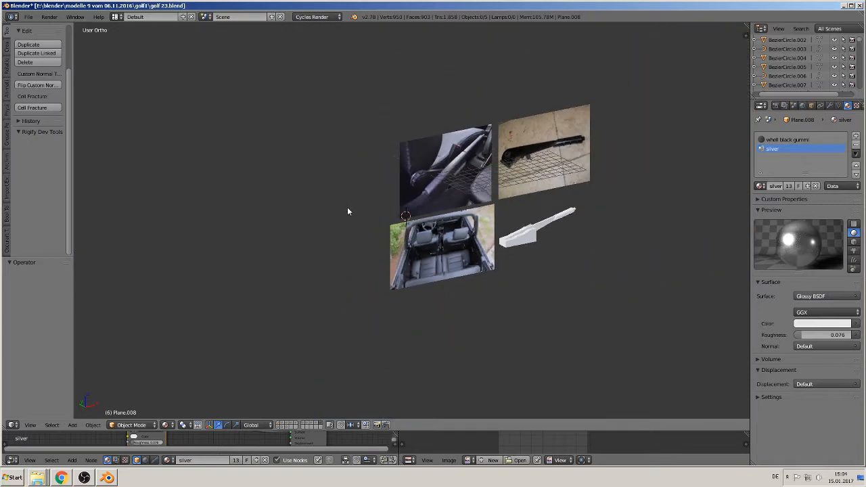
{"action": "left_click", "coordinate": [318, 424]}
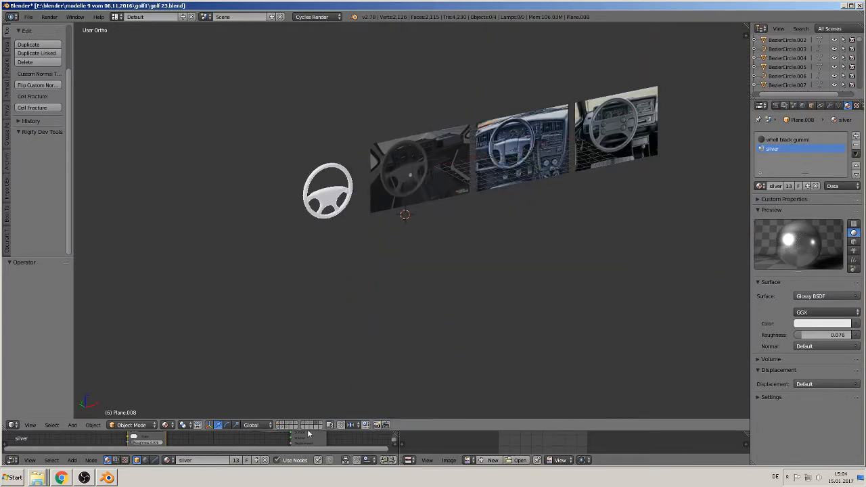
{"action": "left_click", "coordinate": [285, 428]}
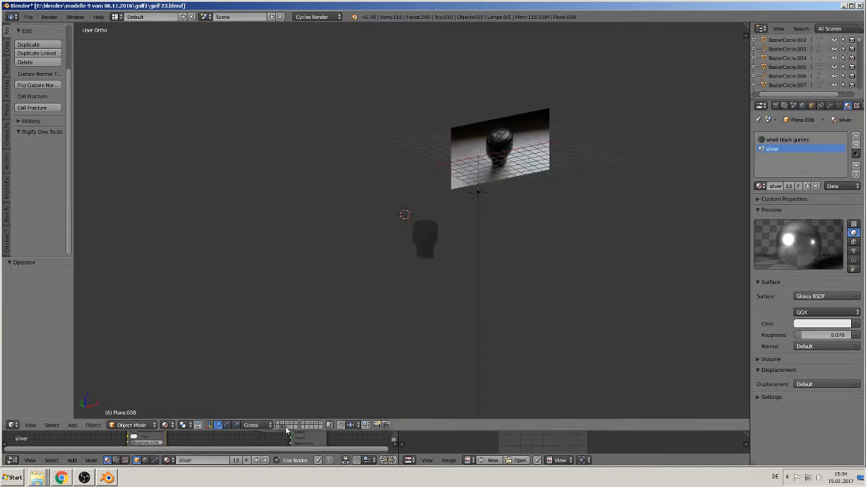
{"action": "left_click", "coordinate": [287, 430]}
{"action": "key", "text": "Home"}
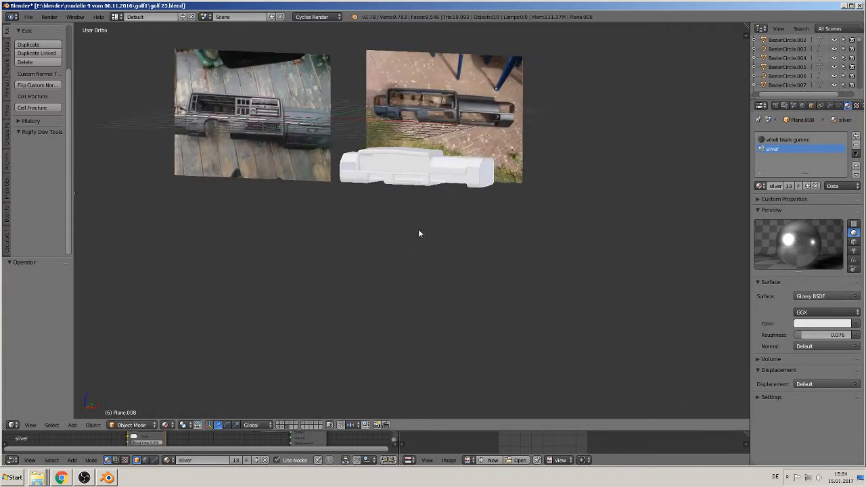
- Duplicate the dashboard in place and move the copy straight down along Z by about 4.3 units
{"action": "right_click", "coordinate": [415, 155]}
{"action": "key", "text": "shift+d"}
{"action": "right_click", "coordinate": [415, 157]}
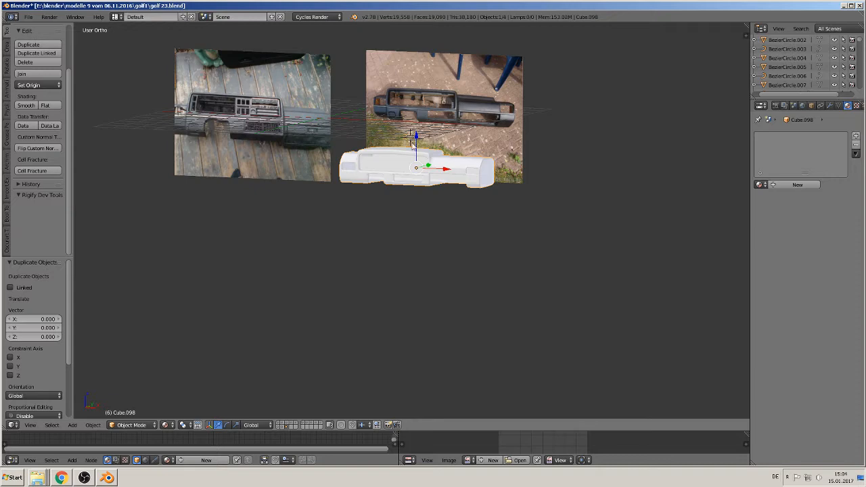
{"action": "key", "text": "g"}
{"action": "key", "text": "z"}
{"action": "left_click", "coordinate": [421, 239]}
- Apply the Subsurf modifier to the dashboard copy
{"action": "scroll", "coordinate": [421, 239], "scroll_direction": "up", "scroll_amount": 3}
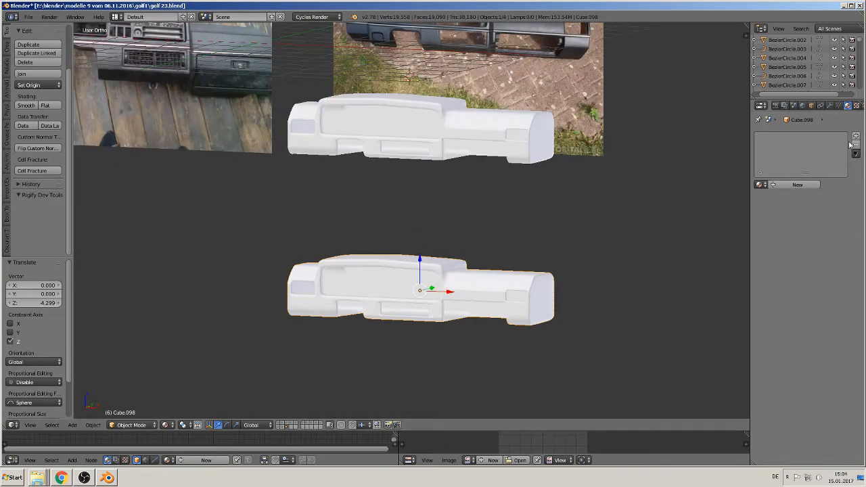
{"action": "left_click", "coordinate": [830, 107]}
{"action": "left_click", "coordinate": [783, 174]}
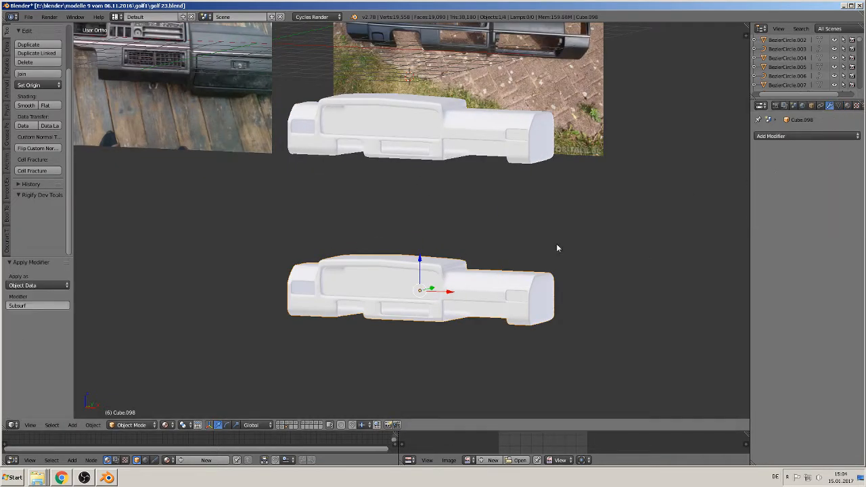
- Enter Edit Mode on the dashboard copy and mark the inner edge loop of the large instrument opening as a seam
{"action": "scroll", "coordinate": [508, 299], "scroll_direction": "up", "scroll_amount": 2}
{"action": "key", "text": "Tab"}
{"action": "middle_click_drag", "start_coordinate": [505, 304], "coordinate": [379, 281]}
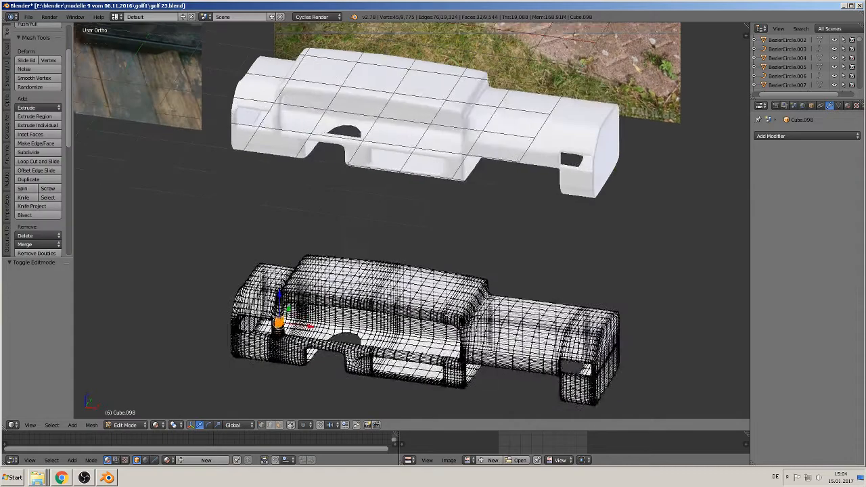
{"action": "scroll", "coordinate": [358, 279], "scroll_direction": "up", "scroll_amount": 3}
{"action": "scroll", "coordinate": [359, 279], "scroll_direction": "up", "scroll_amount": 2}
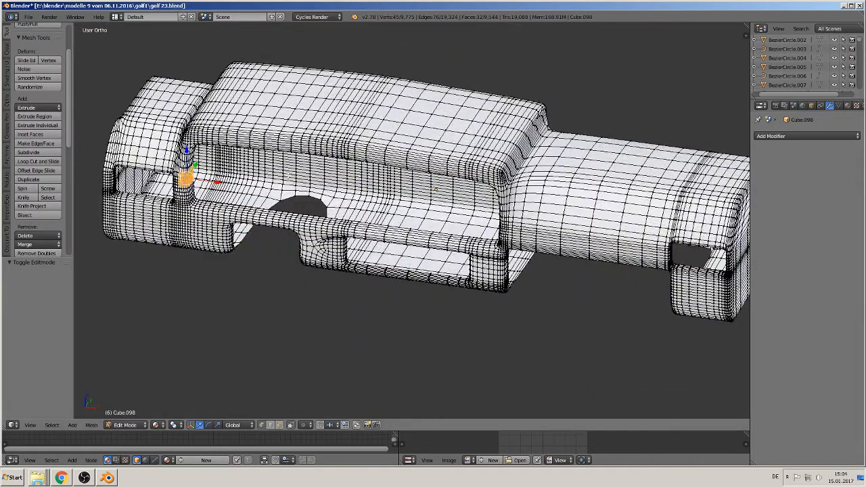
{"action": "right_click", "coordinate": [365, 220], "text": "alt"}
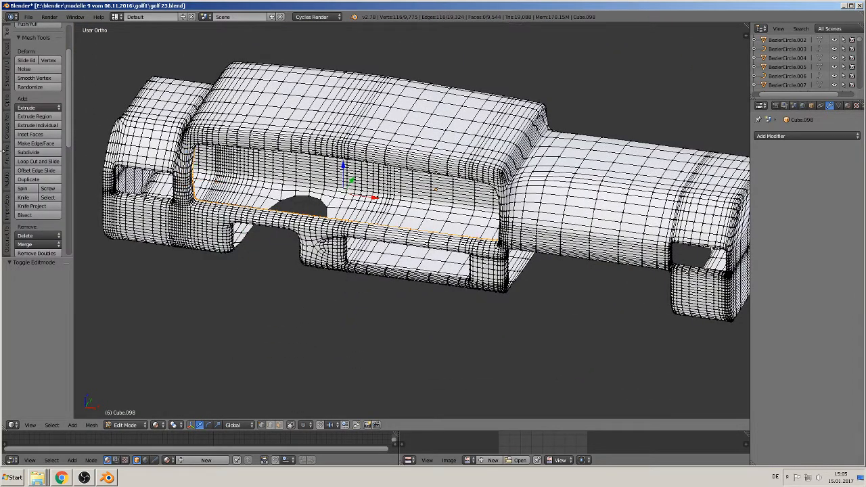
{"action": "left_click", "coordinate": [7, 80]}
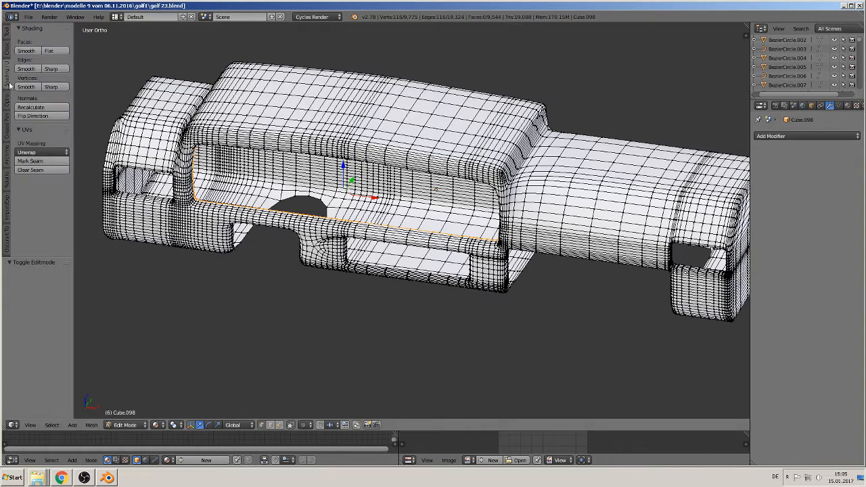
{"action": "left_click", "coordinate": [34, 161]}
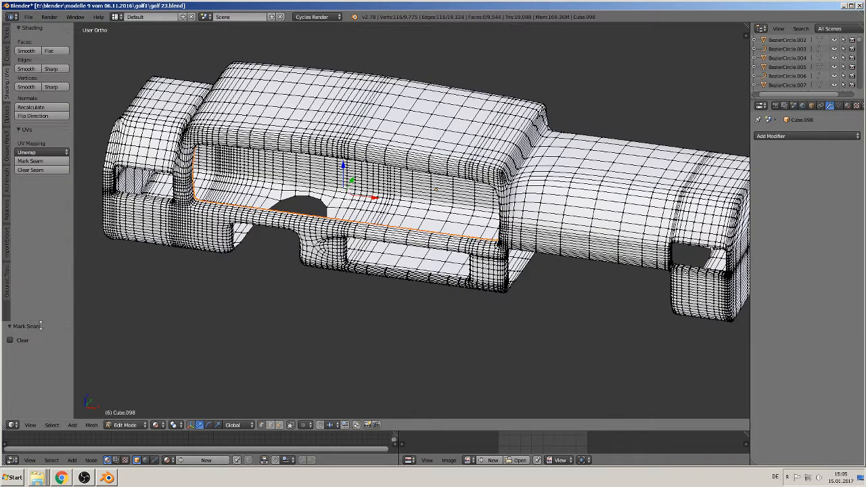
- Mark seams on the inner edge loops of the lower centre opening and the vent opening at the dashboard's left end
{"action": "scroll", "coordinate": [307, 332], "scroll_direction": "up", "scroll_amount": 3}
{"action": "right_click", "coordinate": [335, 299], "text": "alt"}
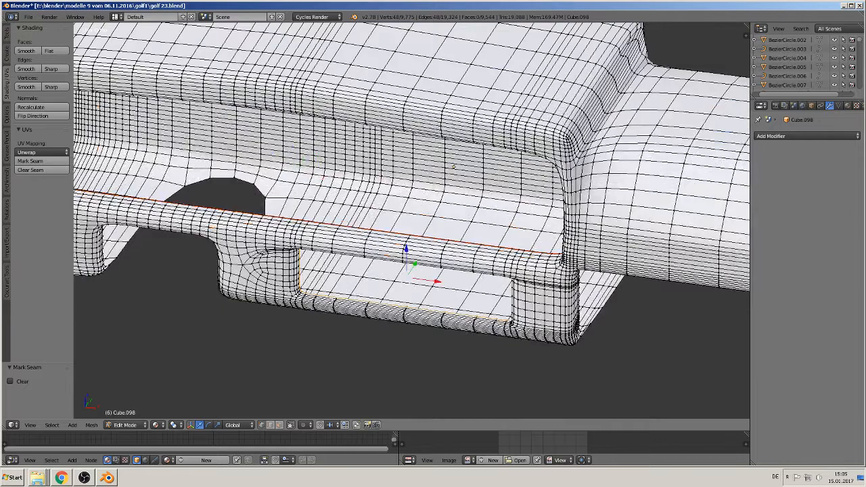
{"action": "left_click", "coordinate": [37, 162]}
{"action": "middle_click_drag", "start_coordinate": [115, 220], "coordinate": [397, 223], "text": "shift"}
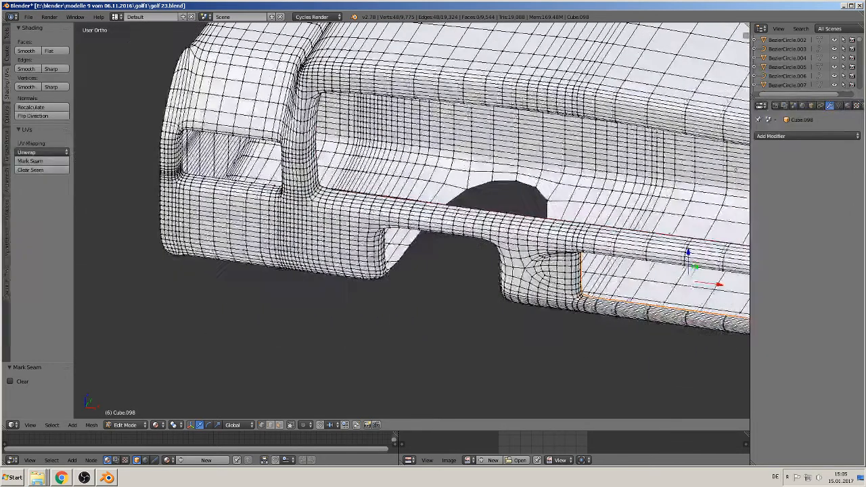
{"action": "right_click", "coordinate": [234, 181], "text": "alt"}
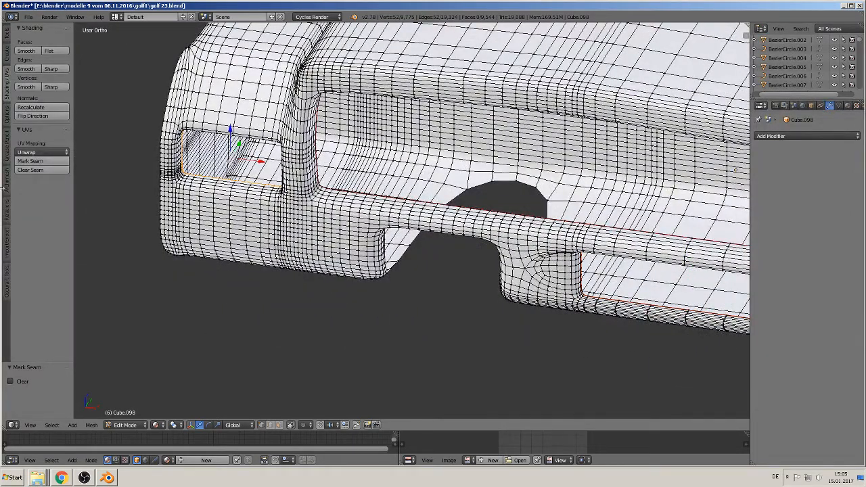
{"action": "left_click", "coordinate": [30, 164]}
- Mark seams on the vent opening's inner edge loop at the dashboard's right end and on the edge loop around the lower right cutout
{"action": "middle_click_drag", "start_coordinate": [586, 257], "coordinate": [78, 174], "text": "shift"}
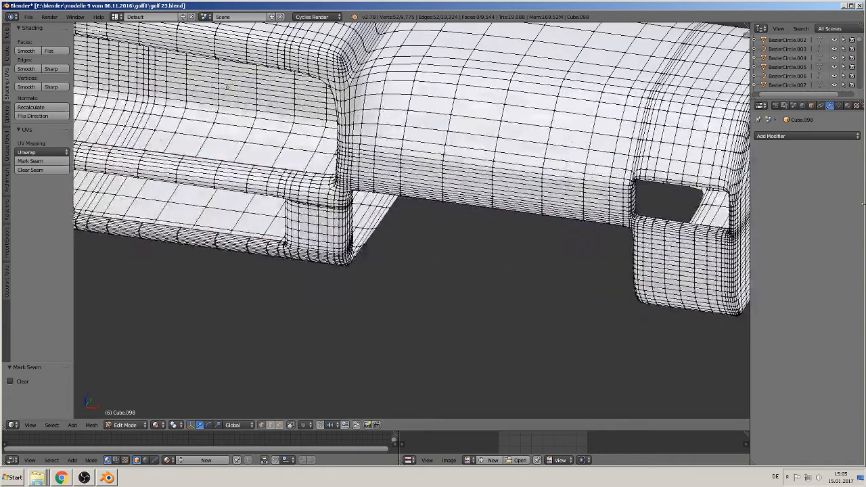
{"action": "middle_click_drag", "start_coordinate": [499, 210], "coordinate": [309, 195], "text": "shift"}
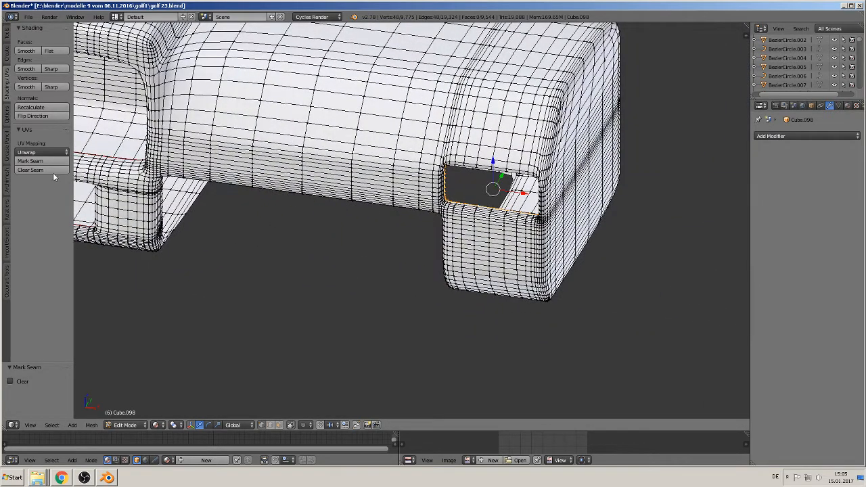
{"action": "left_click", "coordinate": [193, 220], "text": "alt+shift"}
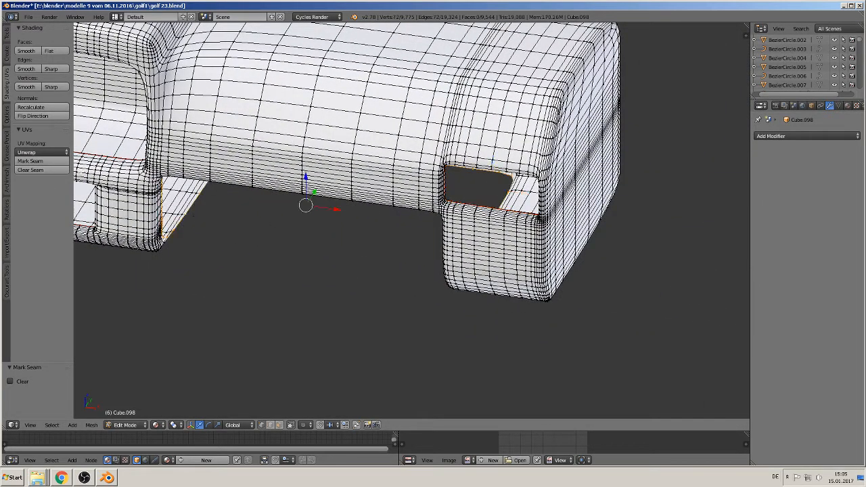
{"action": "left_click", "coordinate": [54, 162]}
- Mark a seam along the edge loop of the steering column cutout below the instrument opening
{"action": "middle_click_drag", "start_coordinate": [129, 186], "coordinate": [471, 197], "text": "shift"}
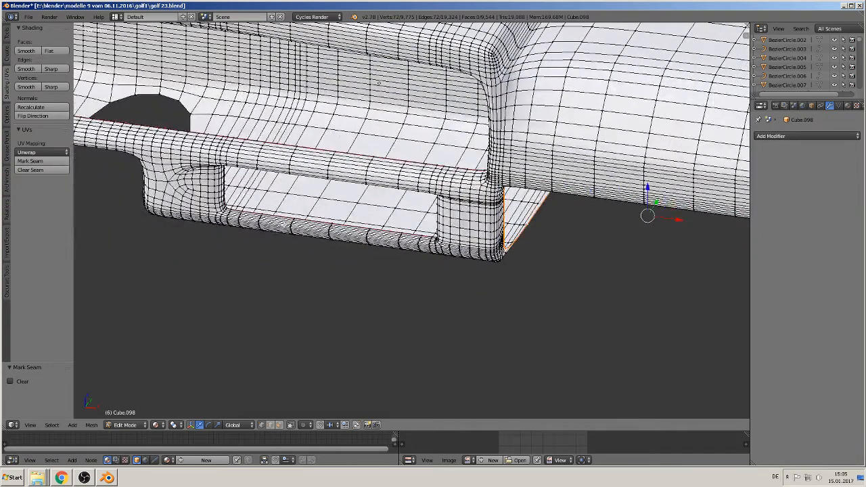
{"action": "middle_click_drag", "start_coordinate": [189, 192], "coordinate": [390, 223], "text": "shift"}
{"action": "right_click", "coordinate": [252, 200], "text": "alt"}
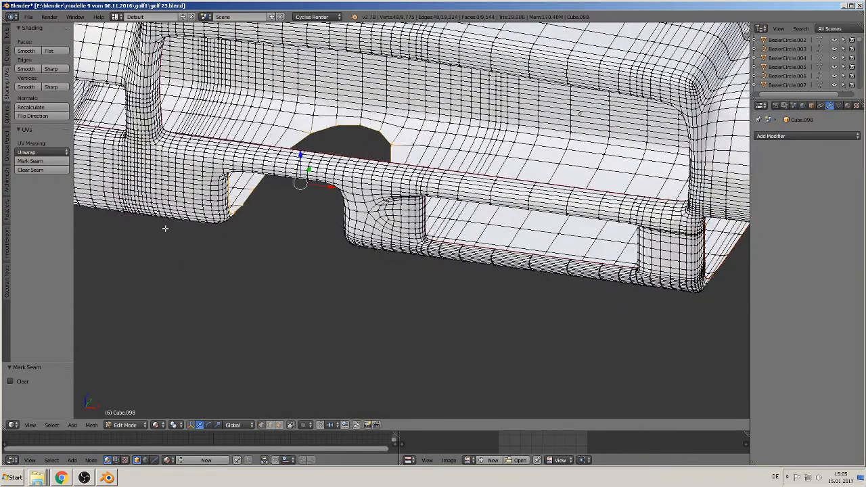
{"action": "left_click", "coordinate": [32, 161]}
- Save the project file golf 23.blend
{"action": "middle_click_drag", "start_coordinate": [282, 182], "coordinate": [250, 265], "text": "shift"}
{"action": "scroll", "coordinate": [250, 264], "scroll_direction": "down", "scroll_amount": 2}
{"action": "left_click", "coordinate": [29, 16]}
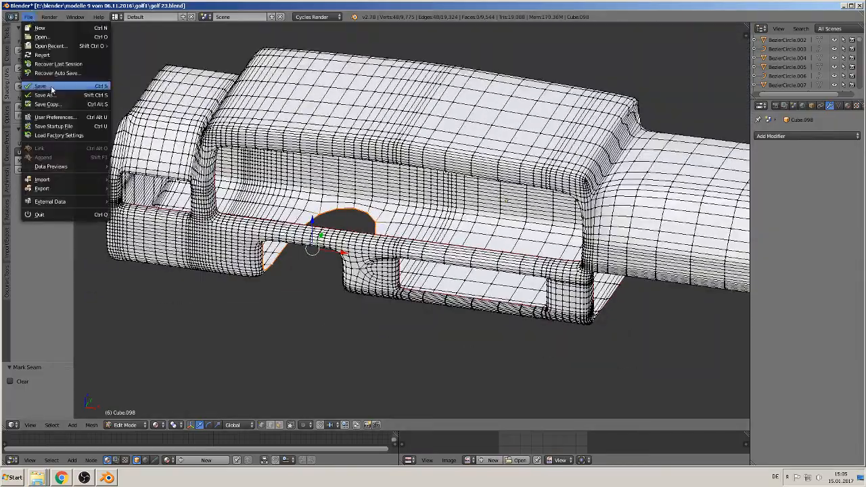
{"action": "left_click", "coordinate": [54, 88]}
- Select the long edge loop running along the dashboard's lower front edge and around both ends
{"action": "middle_click_drag", "start_coordinate": [479, 200], "coordinate": [418, 199], "text": "shift"}
{"action": "middle_click_drag", "start_coordinate": [418, 199], "coordinate": [569, 161]}
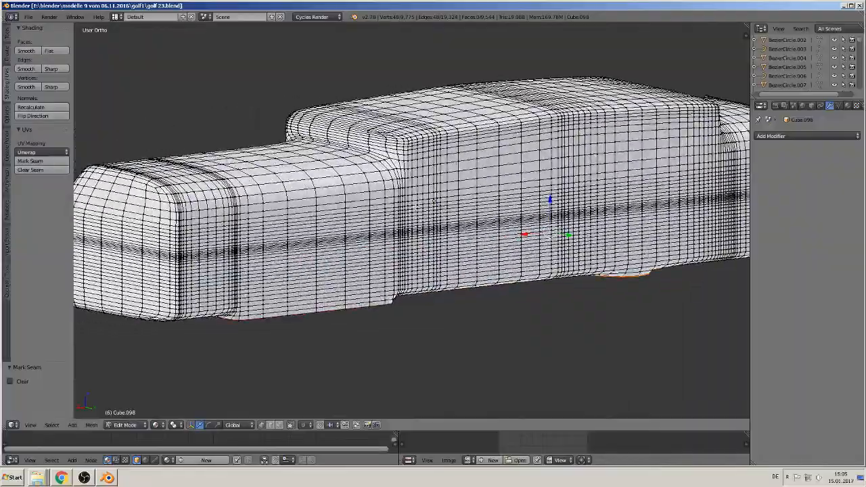
{"action": "middle_click_drag", "start_coordinate": [311, 287], "coordinate": [427, 223]}
{"action": "middle_click_drag", "start_coordinate": [428, 223], "coordinate": [342, 199], "text": "shift"}
{"action": "middle_click_drag", "start_coordinate": [623, 241], "coordinate": [454, 213], "text": "shift"}
{"action": "scroll", "coordinate": [454, 213], "scroll_direction": "up", "scroll_amount": 2}
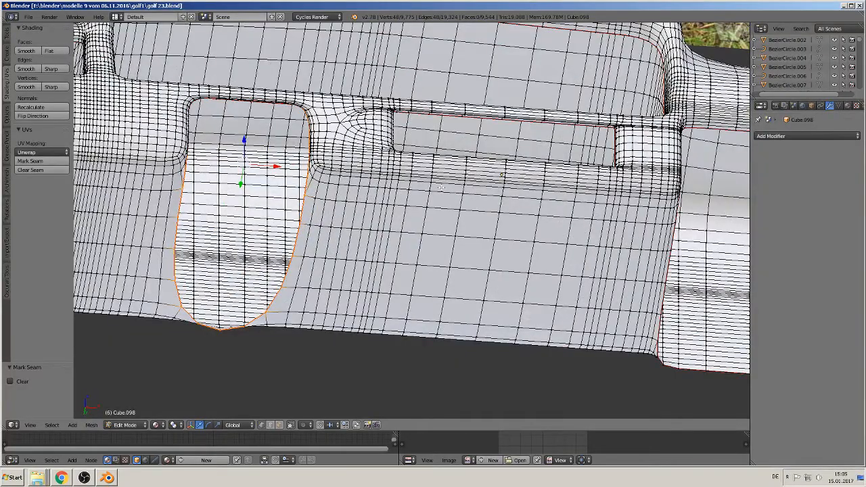
{"action": "left_click", "coordinate": [441, 187], "text": "alt"}
{"action": "scroll", "coordinate": [441, 187], "scroll_direction": "down", "scroll_amount": 3}
{"action": "middle_click_drag", "start_coordinate": [424, 203], "coordinate": [440, 220]}
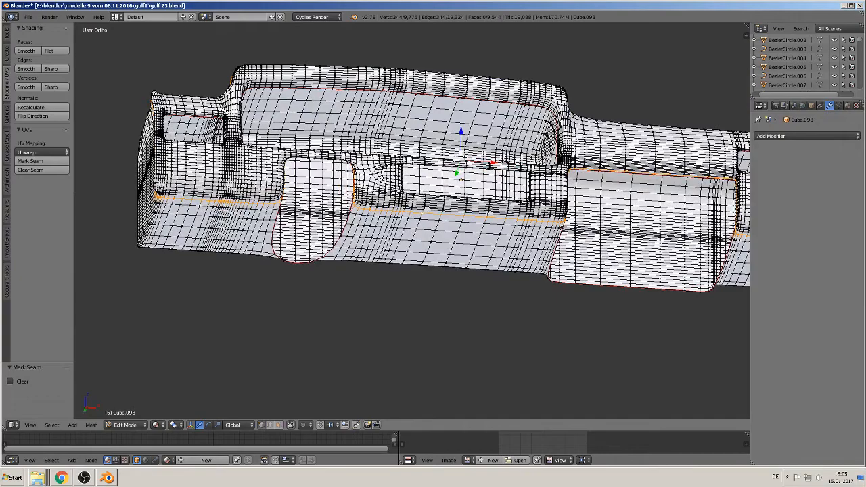
- Deselect the loop's upper stretch across the dashboard top and mark the remaining edges as a seam
{"action": "middle_click_drag", "start_coordinate": [722, 183], "coordinate": [680, 332]}
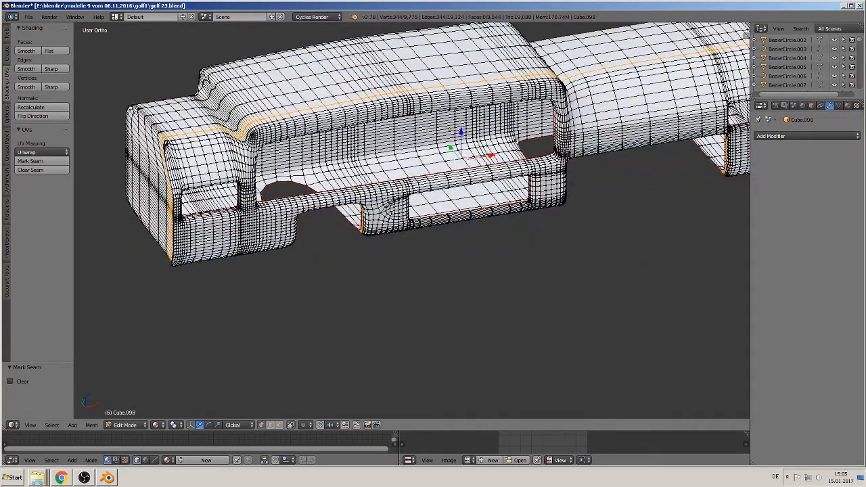
{"action": "mouse_move", "coordinate": [171, 138]}
{"action": "middle_mouse_down"}
{"action": "mouse_move", "coordinate": [275, 110]}
{"action": "mouse_move", "coordinate": [694, 54]}
{"action": "mouse_move", "coordinate": [291, 156]}
{"action": "mouse_move", "coordinate": [385, 140]}
{"action": "mouse_move", "coordinate": [292, 160]}
{"action": "mouse_move", "coordinate": [304, 147]}
{"action": "mouse_move", "coordinate": [429, 134]}
{"action": "middle_mouse_up"}
{"action": "right_click", "coordinate": [692, 57]}
{"action": "key", "text": "c"}
{"action": "right_click", "coordinate": [387, 139]}
{"action": "key", "text": "c"}
{"action": "middle_click_drag", "start_coordinate": [256, 204], "coordinate": [261, 171]}
{"action": "right_click", "coordinate": [253, 205]}
{"action": "middle_click_drag", "start_coordinate": [268, 246], "coordinate": [711, 230]}
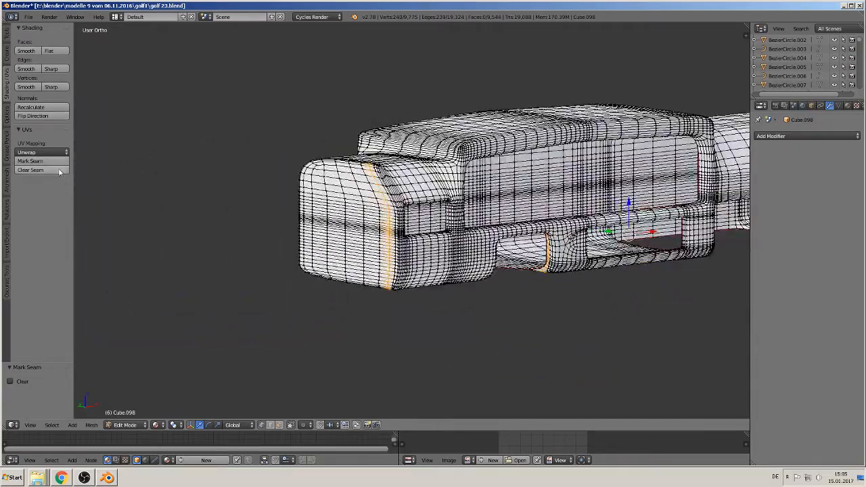
{"action": "left_click", "coordinate": [31, 161]}
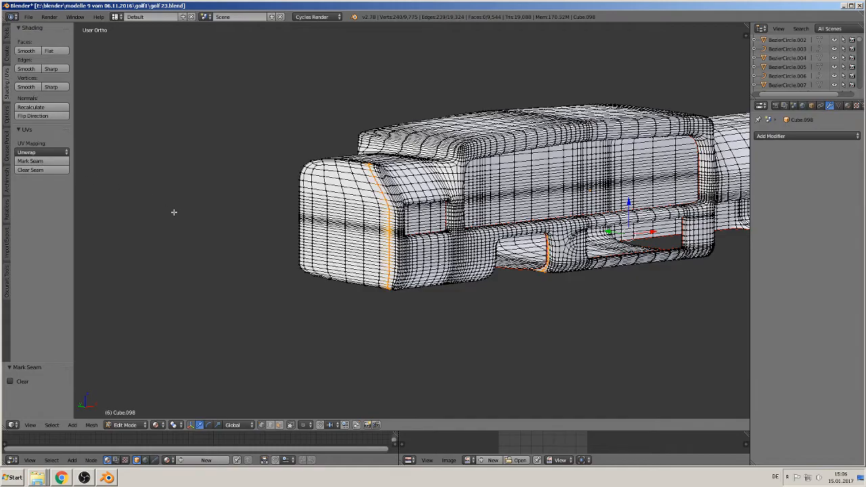
- Select the edge loop around the top of the raised instrument hood and deselect its front stretch
{"action": "middle_click_drag", "start_coordinate": [176, 214], "coordinate": [52, 146]}
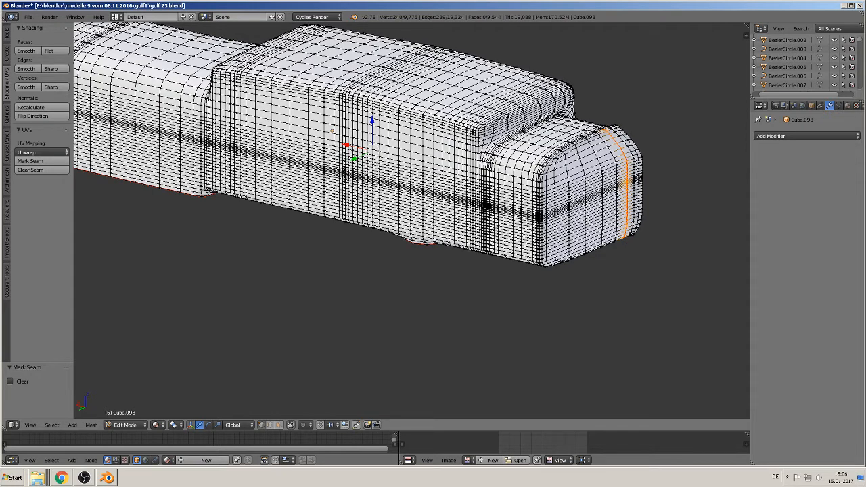
{"action": "right_click", "coordinate": [450, 123], "text": "alt"}
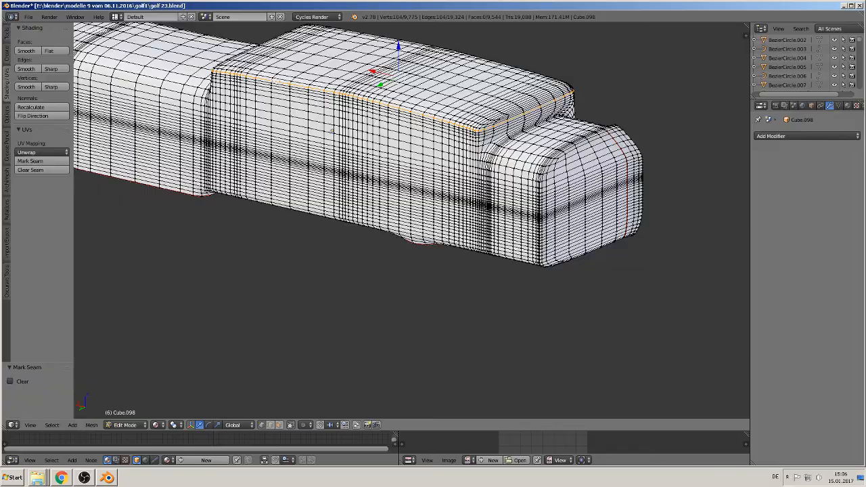
{"action": "mouse_move", "coordinate": [257, 115]}
{"action": "middle_mouse_down"}
{"action": "mouse_move", "coordinate": [146, 93]}
{"action": "mouse_move", "coordinate": [235, 98]}
{"action": "middle_mouse_up"}
{"action": "key", "text": "c"}
{"action": "mouse_move", "coordinate": [326, 139]}
{"action": "middle_mouse_down"}
{"action": "mouse_move", "coordinate": [407, 142]}
{"action": "mouse_move", "coordinate": [468, 132]}
{"action": "mouse_move", "coordinate": [392, 112]}
{"action": "middle_mouse_up"}
{"action": "right_click", "coordinate": [468, 132]}
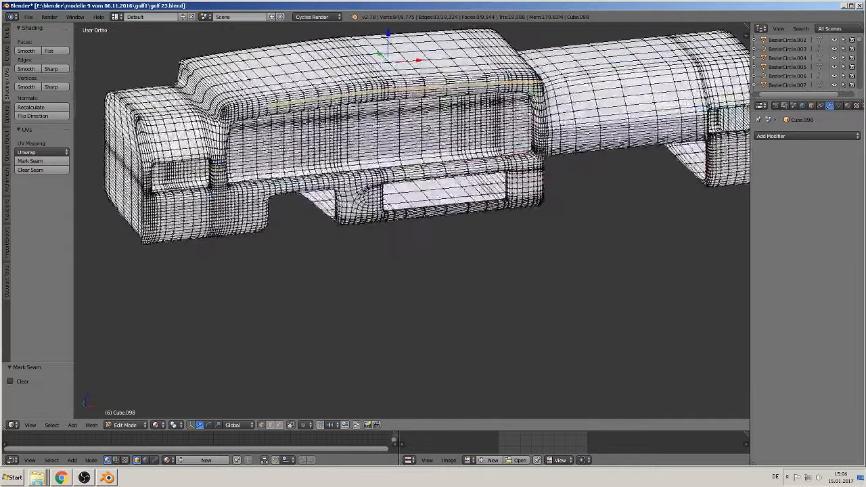
{"action": "key", "text": "c"}
{"action": "mouse_move", "coordinate": [263, 111]}
{"action": "middle_mouse_down"}
{"action": "mouse_move", "coordinate": [546, 78]}
{"action": "mouse_move", "coordinate": [436, 115]}
{"action": "mouse_move", "coordinate": [427, 99]}
{"action": "middle_mouse_up"}
{"action": "right_click", "coordinate": [555, 79]}
- Deselect the hood loop's remaining side edges and mark its rear upper edge as a seam
{"action": "key", "text": "c"}
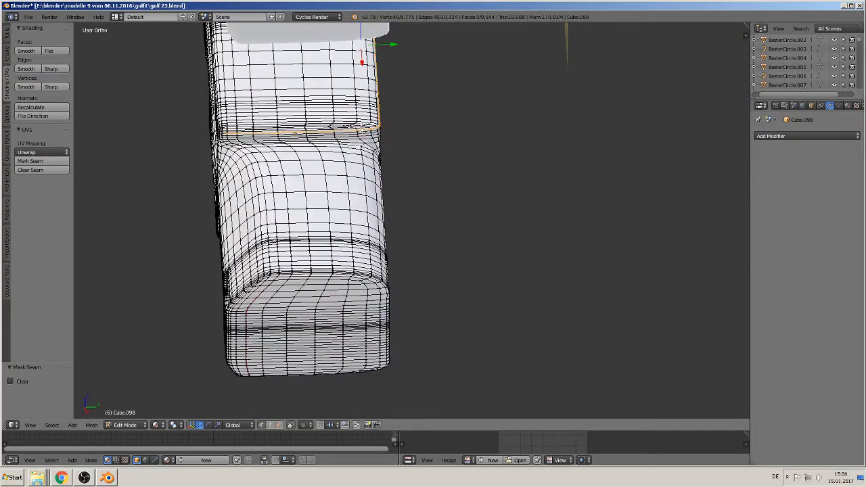
{"action": "middle_click_drag", "start_coordinate": [365, 132], "coordinate": [210, 128]}
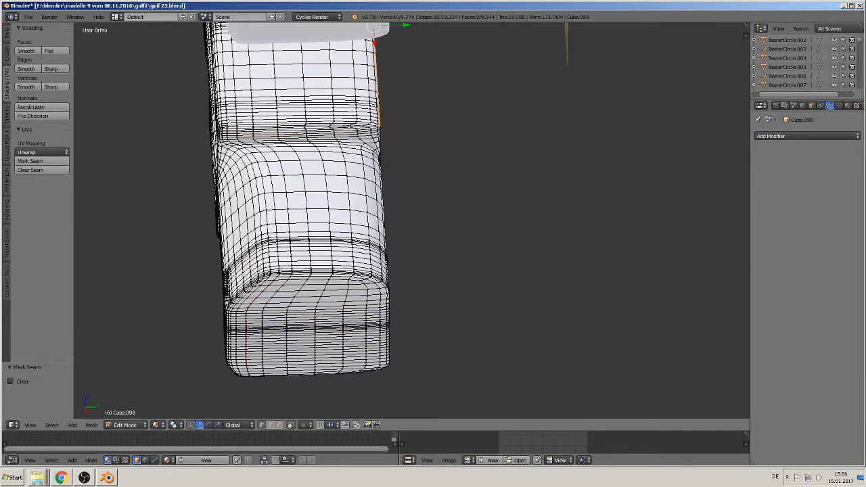
{"action": "middle_click_drag", "start_coordinate": [295, 133], "coordinate": [200, 401]}
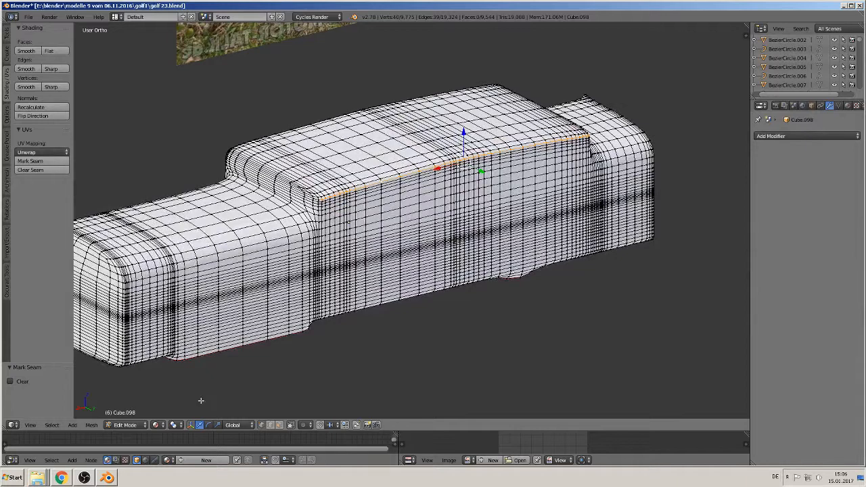
{"action": "left_click", "coordinate": [162, 425]}
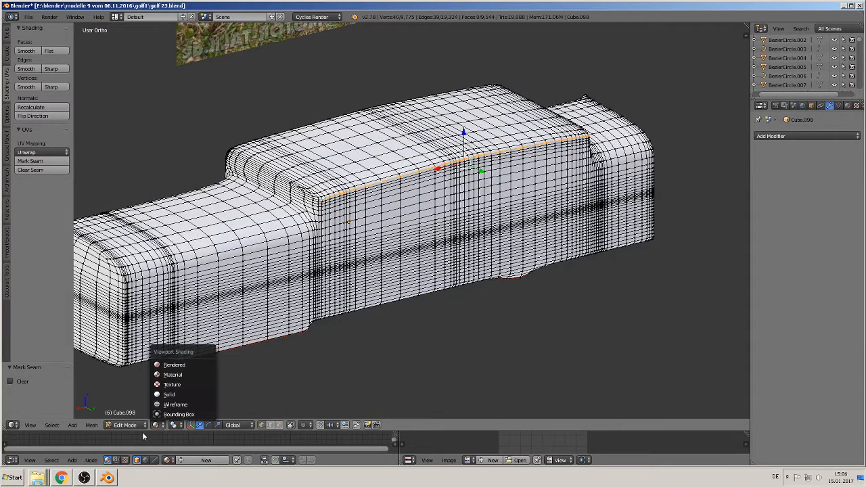
{"action": "left_click", "coordinate": [34, 161]}
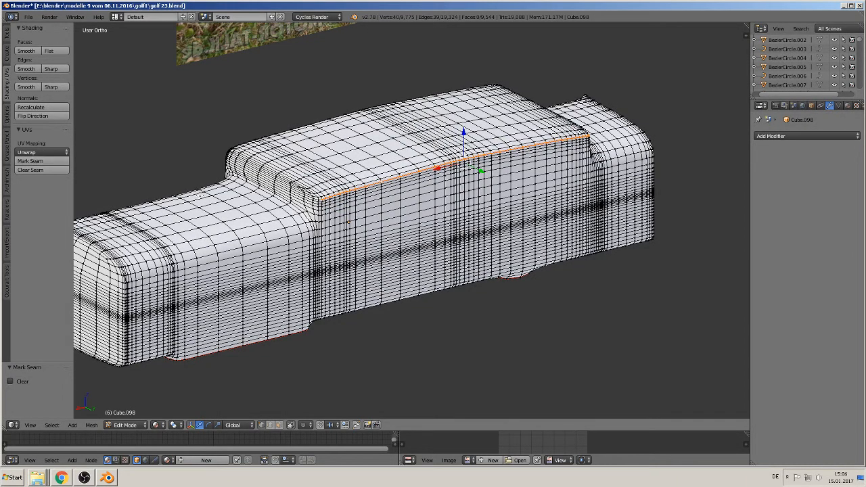
- Select the edge loop around the dashboard below the hood, deselect its front stretch, and mark the back and end edges as a seam
{"action": "middle_click_drag", "start_coordinate": [292, 312], "coordinate": [377, 255], "text": "shift"}
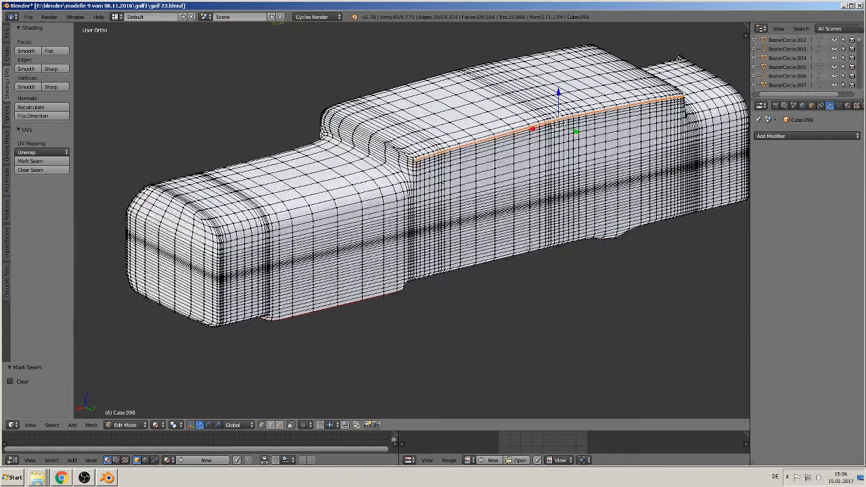
{"action": "right_click", "coordinate": [325, 208], "text": "alt"}
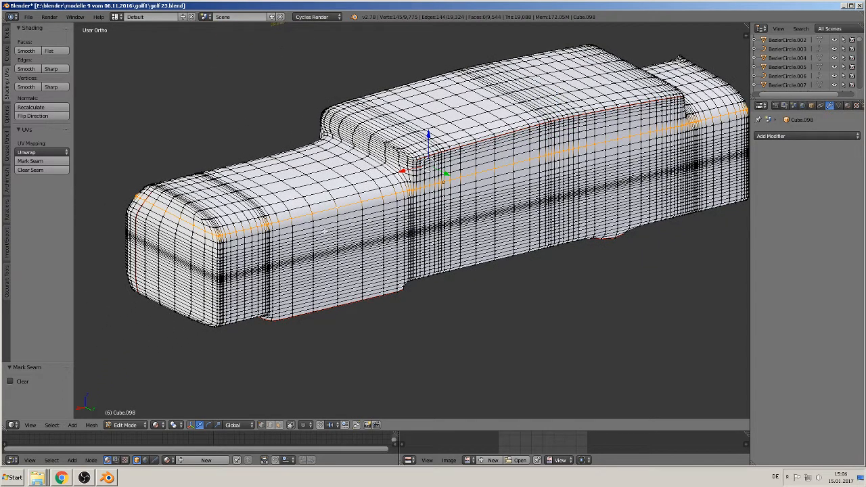
{"action": "middle_click_drag", "start_coordinate": [304, 211], "coordinate": [421, 214]}
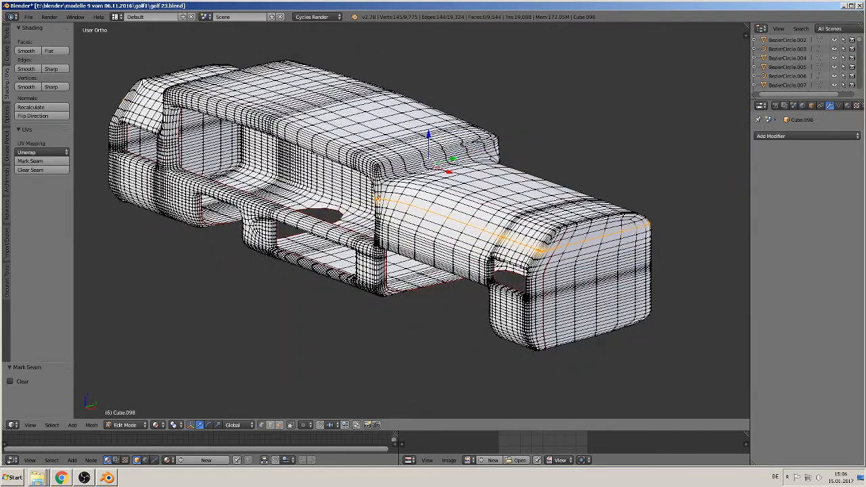
{"action": "key", "text": "c"}
{"action": "mouse_move", "coordinate": [378, 206]}
{"action": "middle_mouse_down"}
{"action": "mouse_move", "coordinate": [459, 222]}
{"action": "mouse_move", "coordinate": [540, 254]}
{"action": "mouse_move", "coordinate": [583, 244]}
{"action": "middle_mouse_up"}
{"action": "right_click", "coordinate": [540, 253]}
{"action": "mouse_move", "coordinate": [570, 339]}
{"action": "middle_mouse_down"}
{"action": "mouse_move", "coordinate": [594, 245]}
{"action": "mouse_move", "coordinate": [602, 244]}
{"action": "middle_mouse_up"}
{"action": "key", "text": "c"}
{"action": "mouse_move", "coordinate": [558, 154]}
{"action": "middle_mouse_down"}
{"action": "mouse_move", "coordinate": [555, 166]}
{"action": "mouse_move", "coordinate": [434, 192]}
{"action": "mouse_move", "coordinate": [564, 198]}
{"action": "mouse_move", "coordinate": [561, 188]}
{"action": "mouse_move", "coordinate": [751, 161]}
{"action": "middle_mouse_up"}
{"action": "right_click", "coordinate": [555, 166]}
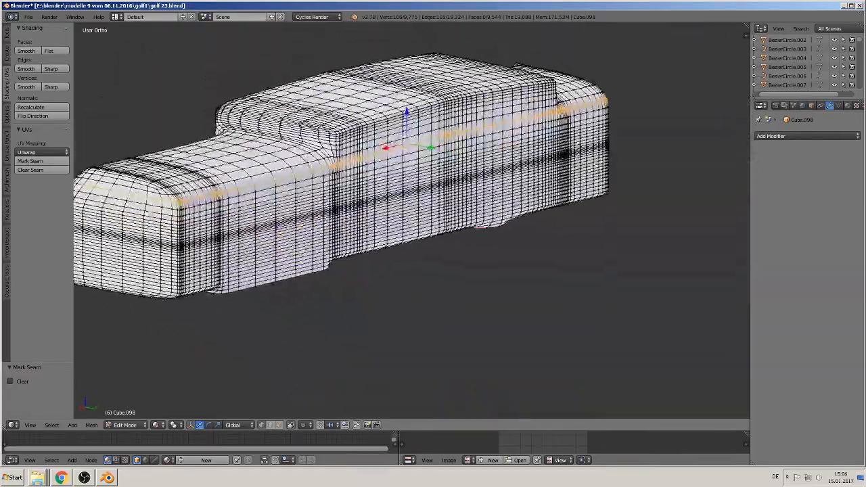
{"action": "left_click", "coordinate": [32, 161]}
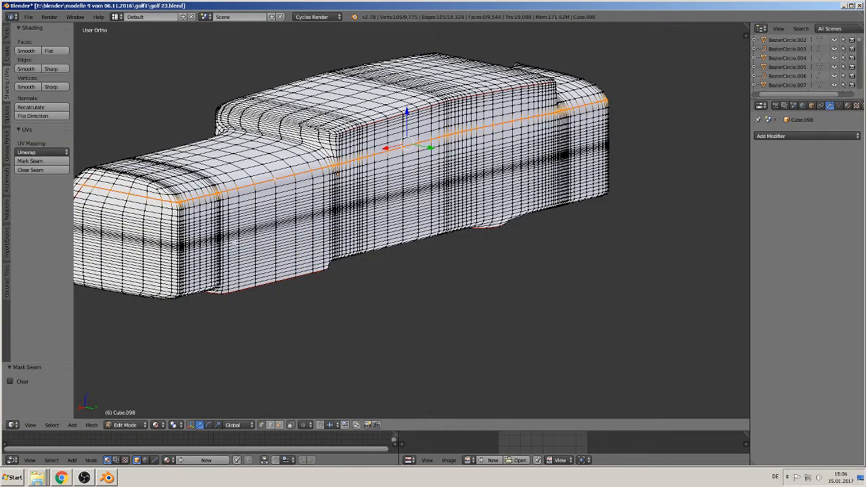
- Select the lower edge loop along the dashboard's back, deselect its front stretch, and try to mark the rest as a seam
{"action": "middle_click_drag", "start_coordinate": [234, 242], "coordinate": [295, 128], "text": "shift"}
{"action": "scroll", "coordinate": [312, 196], "scroll_direction": "up", "scroll_amount": 1}
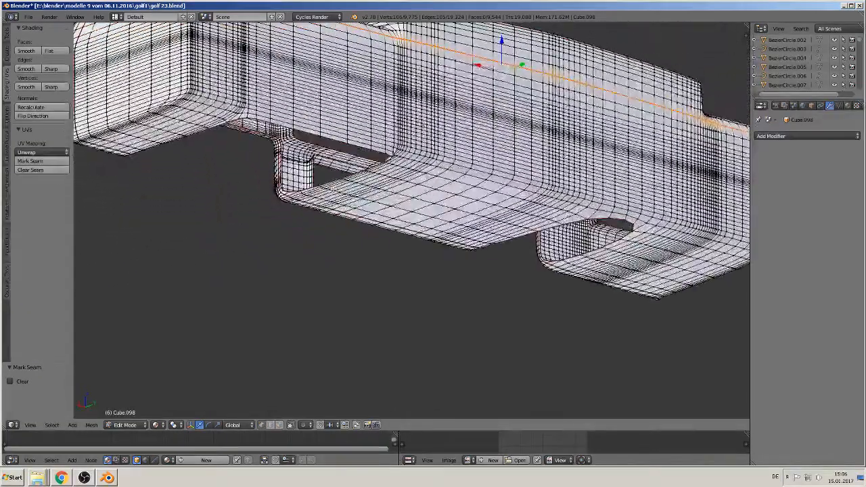
{"action": "right_click", "coordinate": [448, 163], "text": "alt"}
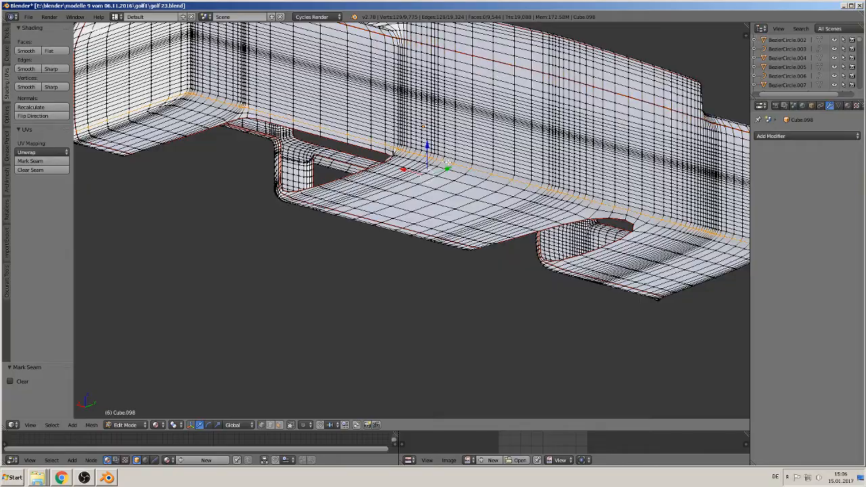
{"action": "middle_click_drag", "start_coordinate": [447, 163], "coordinate": [386, 237]}
{"action": "key", "text": "c"}
{"action": "right_click", "coordinate": [586, 233]}
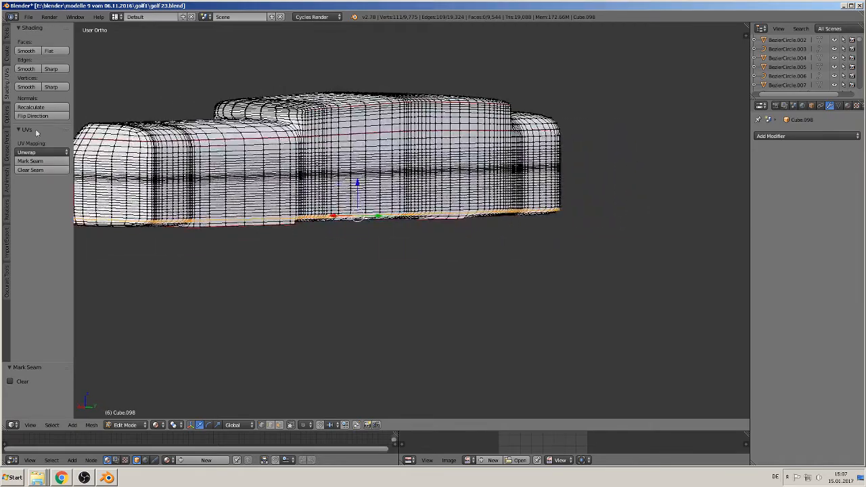
{"action": "left_click", "coordinate": [31, 163]}
- Reselect the lower edge loop around the dashboard's back and ends and mark it as a seam
{"action": "middle_click_drag", "start_coordinate": [230, 194], "coordinate": [434, 234], "text": "shift"}
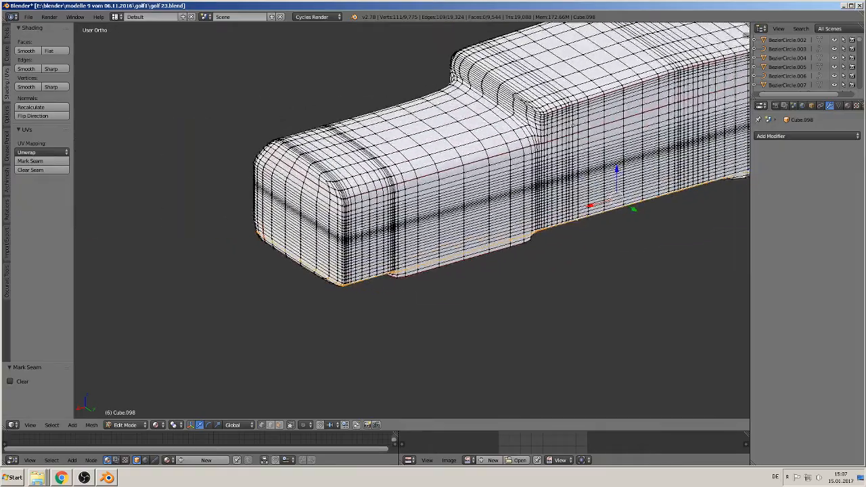
{"action": "scroll", "coordinate": [433, 234], "scroll_direction": "up", "scroll_amount": 4}
{"action": "middle_click_drag", "start_coordinate": [616, 229], "coordinate": [358, 200]}
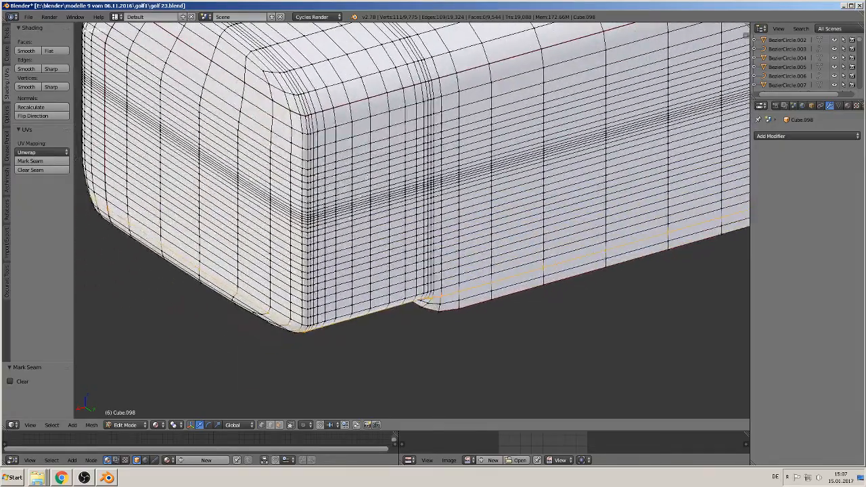
{"action": "key", "text": "a"}
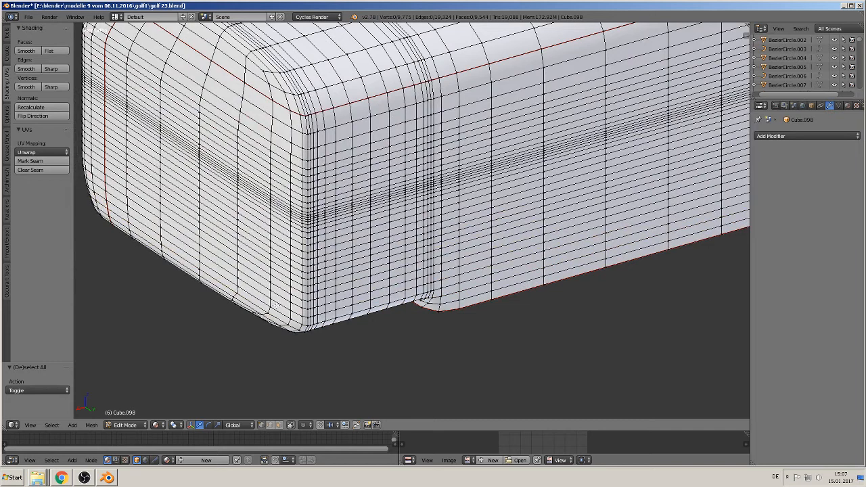
{"action": "right_click", "coordinate": [275, 304], "text": "alt"}
{"action": "left_click", "coordinate": [34, 161]}
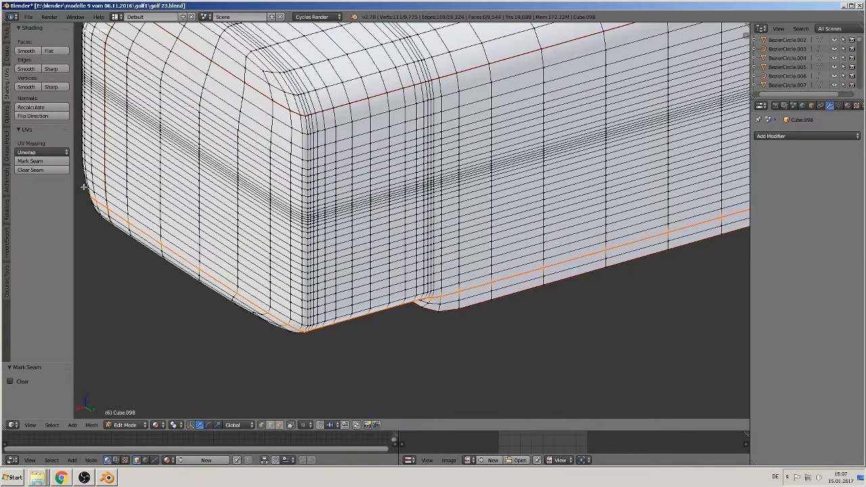
- Select the vertical rear corner edges between the upper and lower seams at the dashboard's right end and mark them as a seam
{"action": "right_click", "coordinate": [309, 332]}
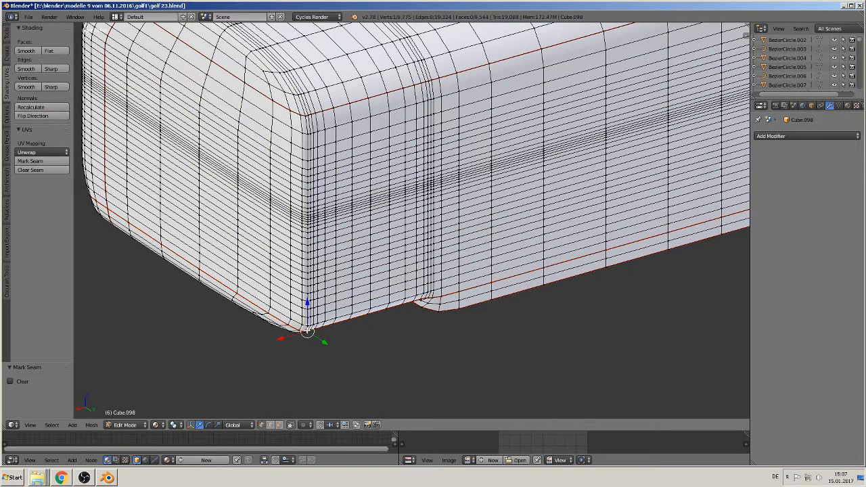
{"action": "right_click", "coordinate": [306, 332]}
{"action": "right_click", "coordinate": [306, 116], "text": "shift"}
{"action": "right_click", "coordinate": [305, 331], "text": "ctrl"}
{"action": "right_click", "coordinate": [306, 117], "text": "ctrl"}
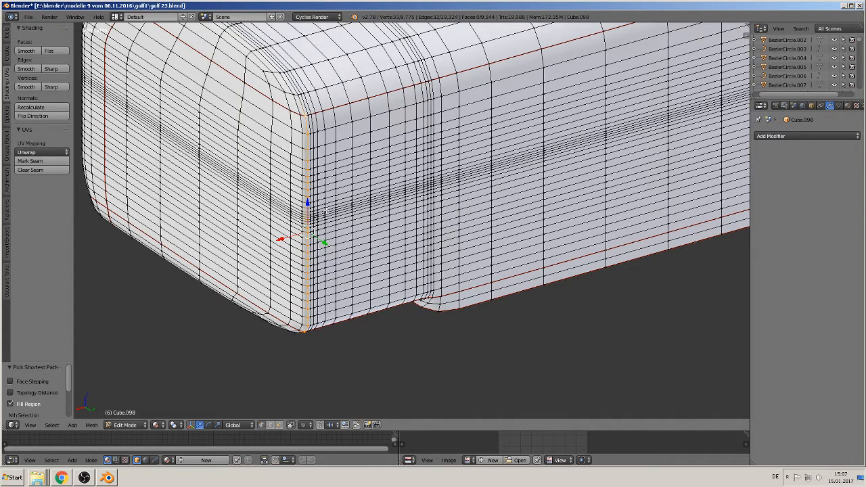
{"action": "left_click", "coordinate": [32, 162]}
- Select the vertical rear corner edges between the upper and lower seams at the dashboard's left end and mark them as a seam
{"action": "middle_click_drag", "start_coordinate": [472, 163], "coordinate": [493, 184]}
{"action": "middle_click_drag", "start_coordinate": [543, 202], "coordinate": [258, 101], "text": "shift"}
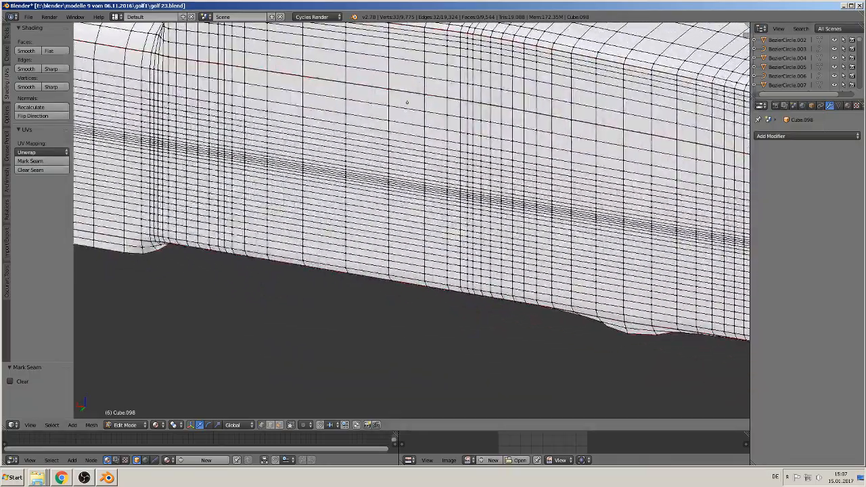
{"action": "middle_click_drag", "start_coordinate": [684, 156], "coordinate": [704, 123]}
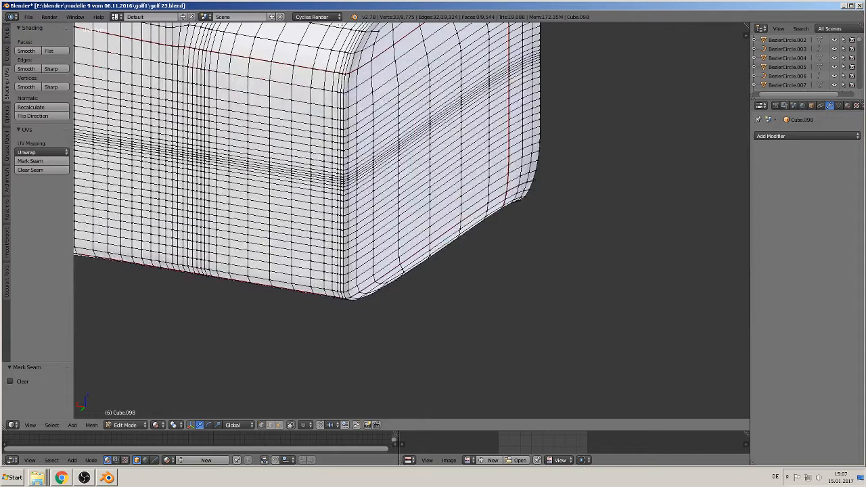
{"action": "right_click", "coordinate": [348, 75]}
{"action": "middle_click_drag", "start_coordinate": [417, 295], "coordinate": [401, 252]}
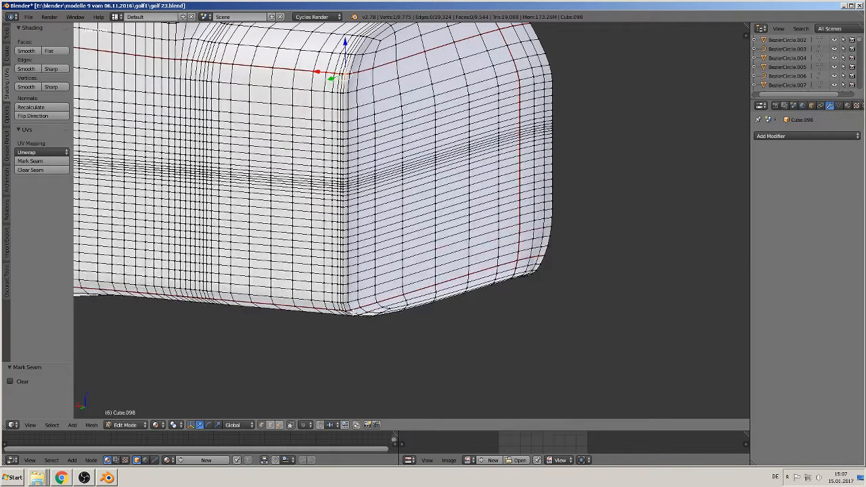
{"action": "right_click", "coordinate": [346, 312]}
{"action": "right_click", "coordinate": [351, 73], "text": "shift"}
{"action": "right_click", "coordinate": [347, 100], "text": "ctrl+shift"}
{"action": "right_click", "coordinate": [351, 72]}
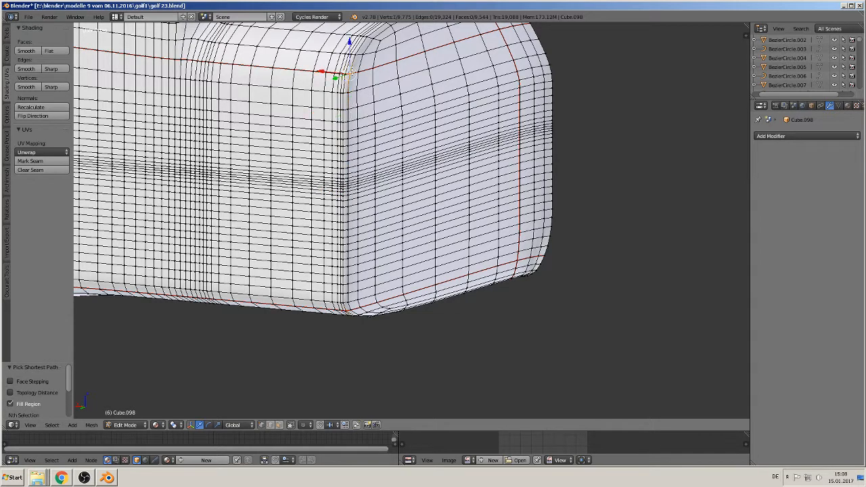
{"action": "right_click", "coordinate": [349, 310], "text": "ctrl+shift"}
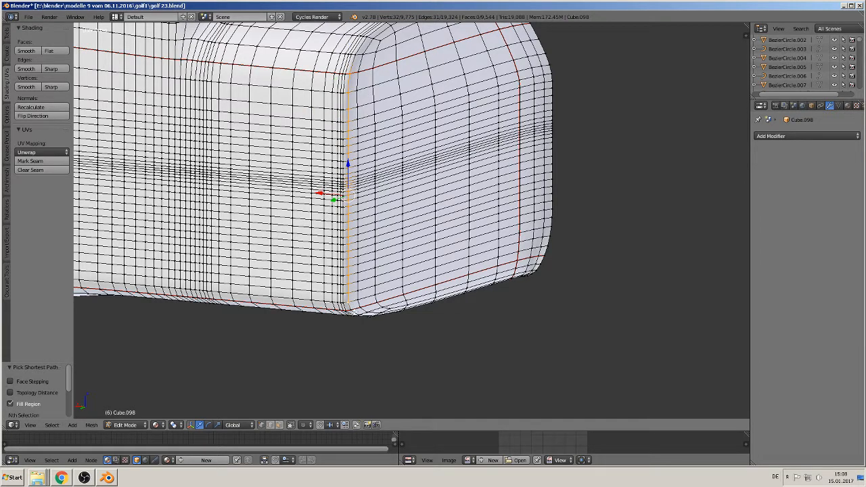
{"action": "right_click", "coordinate": [355, 309], "text": "shift"}
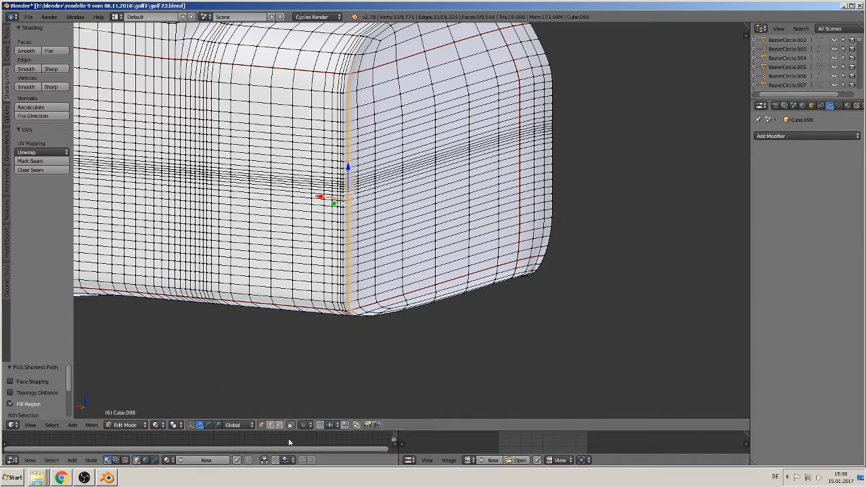
{"action": "left_click", "coordinate": [38, 163]}
- Select the short vertical edges at the hood's left rear corner, from the hood seam down past the back seam, and mark them as a seam
{"action": "scroll", "coordinate": [335, 236], "scroll_direction": "down", "scroll_amount": 2}
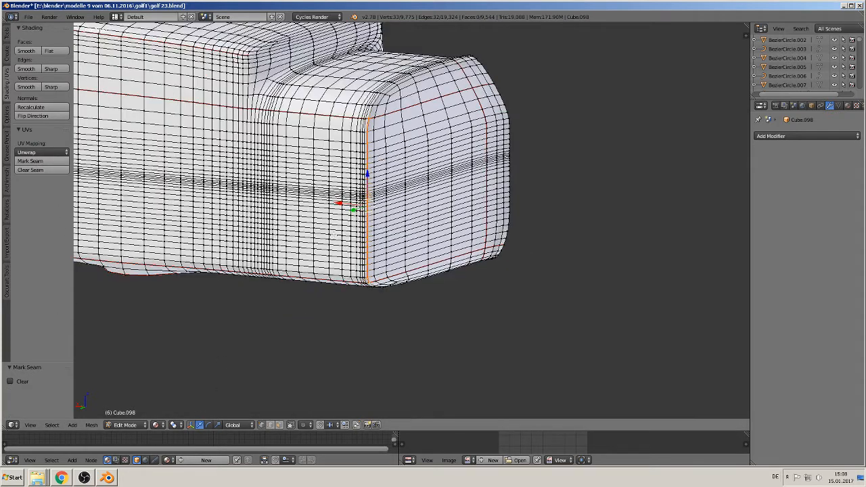
{"action": "middle_click_drag", "start_coordinate": [334, 235], "coordinate": [506, 311], "text": "shift"}
{"action": "scroll", "coordinate": [560, 272], "scroll_direction": "down", "scroll_amount": 3}
{"action": "scroll", "coordinate": [528, 278], "scroll_direction": "up", "scroll_amount": 2}
{"action": "scroll", "coordinate": [540, 265], "scroll_direction": "up", "scroll_amount": 1}
{"action": "scroll", "coordinate": [470, 389], "scroll_direction": "up", "scroll_amount": 3}
{"action": "right_click", "coordinate": [367, 226]}
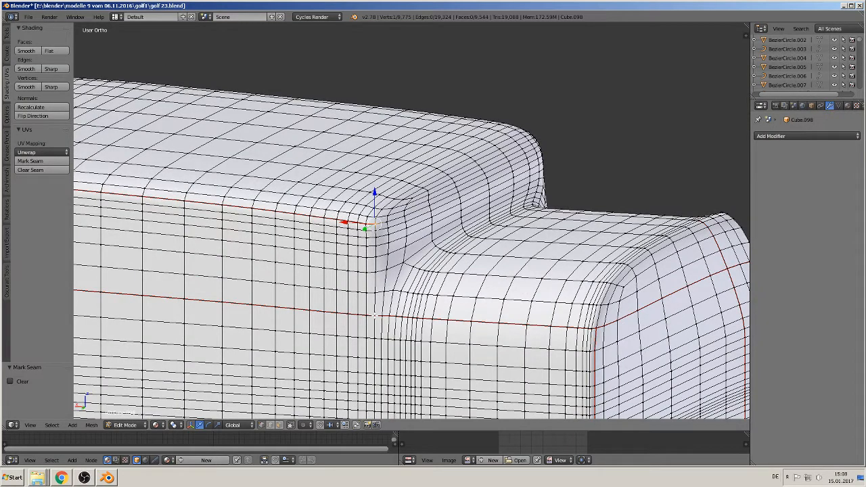
{"action": "right_click", "coordinate": [374, 315], "text": "shift"}
{"action": "right_click", "coordinate": [375, 315], "text": "ctrl"}
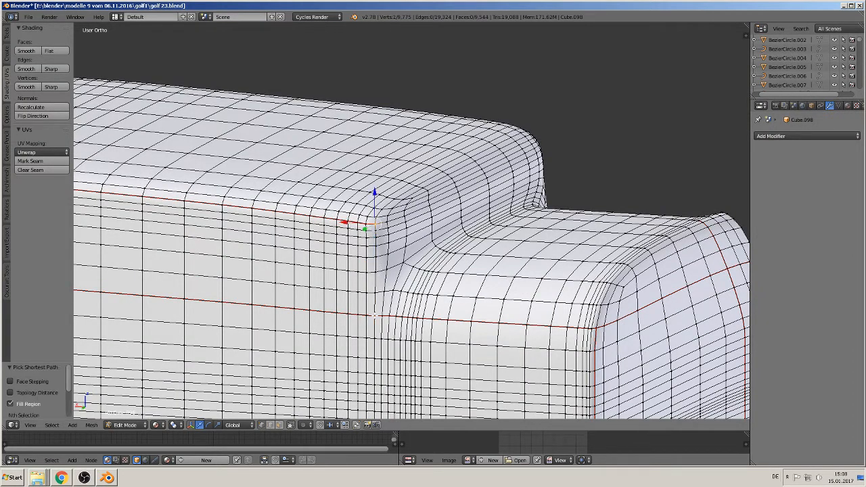
{"action": "right_click", "coordinate": [374, 315], "text": "ctrl"}
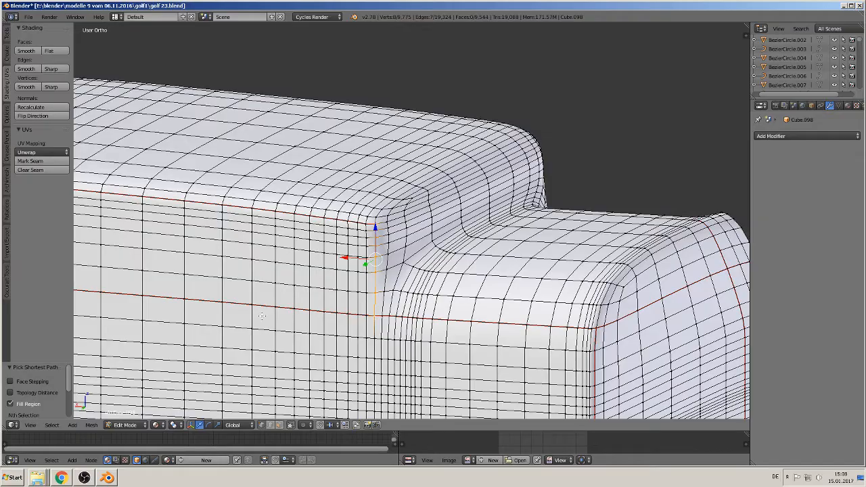
{"action": "left_click", "coordinate": [22, 162]}
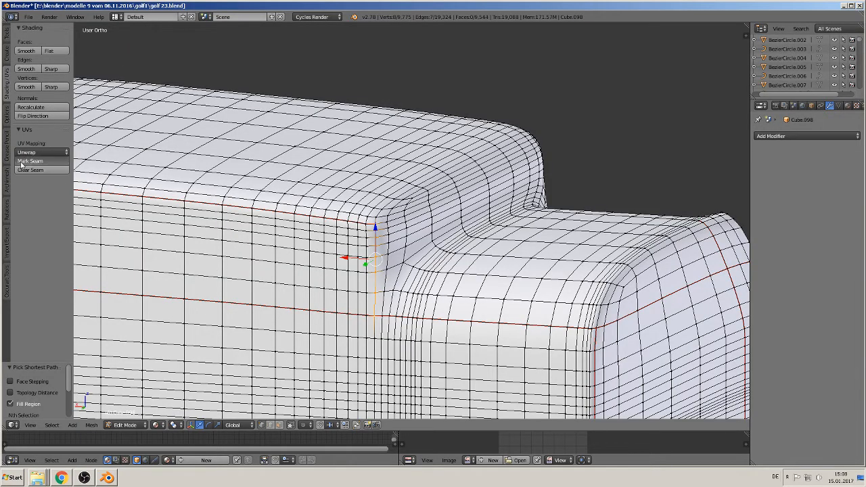
- Select the short vertical edges at the hood's right rear corner between the hood seam and the back seam and mark them as a seam
{"action": "middle_click_drag", "start_coordinate": [211, 229], "coordinate": [697, 216], "text": "shift"}
{"action": "scroll", "coordinate": [617, 211], "scroll_direction": "down", "scroll_amount": 3}
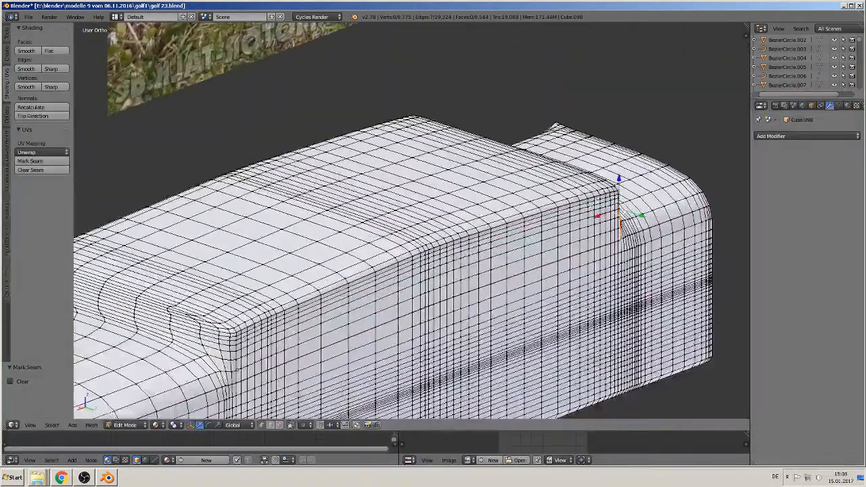
{"action": "middle_click_drag", "start_coordinate": [509, 227], "coordinate": [613, 64], "text": "shift"}
{"action": "scroll", "coordinate": [613, 64], "scroll_direction": "up", "scroll_amount": 4}
{"action": "middle_click_drag", "start_coordinate": [390, 155], "coordinate": [457, 227], "text": "shift"}
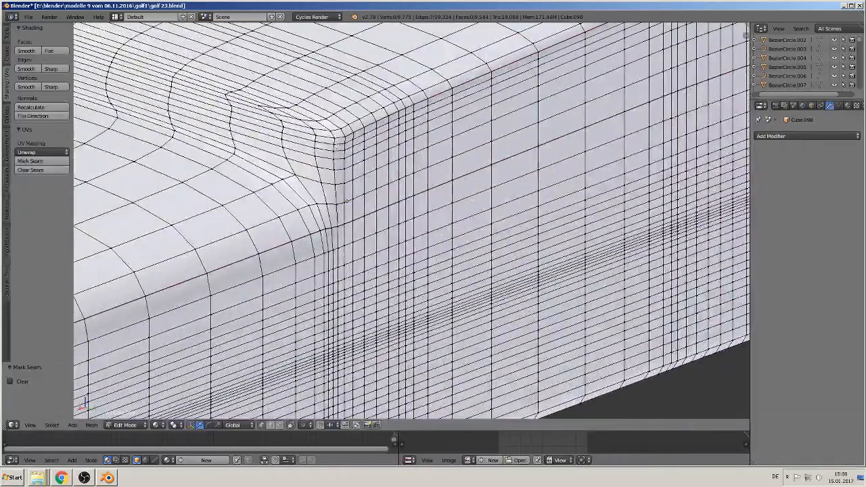
{"action": "right_click", "coordinate": [342, 140]}
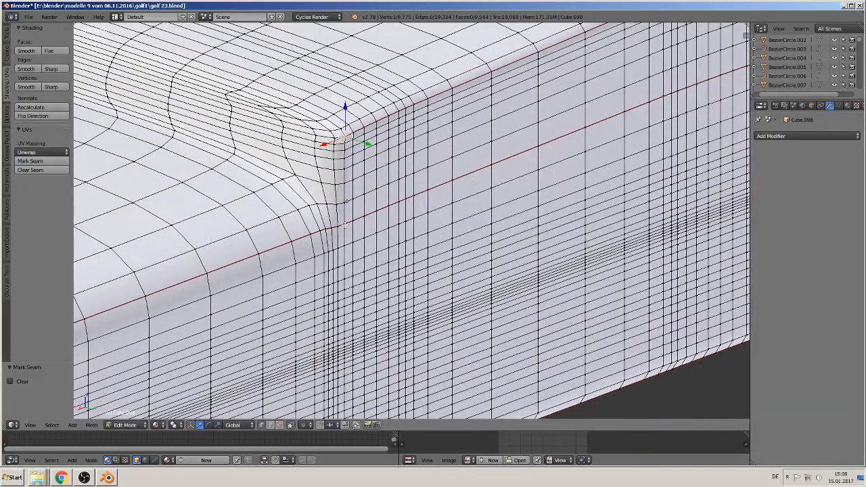
{"action": "right_click", "coordinate": [344, 225], "text": "ctrl"}
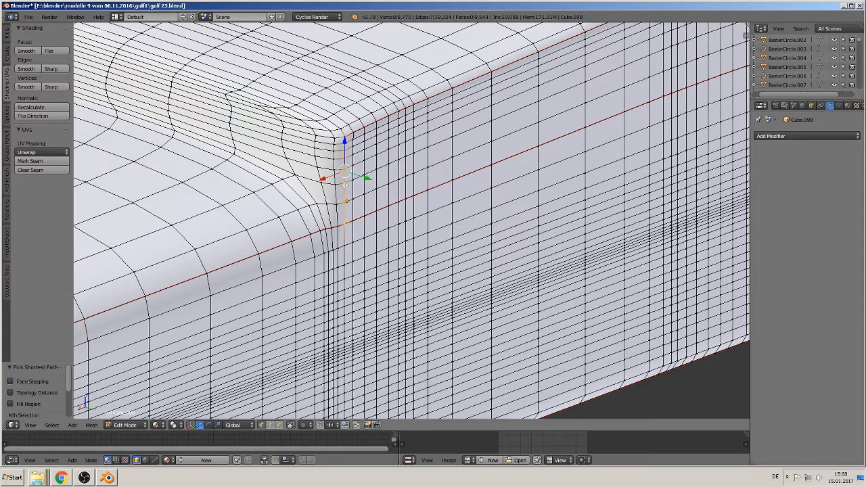
{"action": "right_click", "coordinate": [347, 141]}
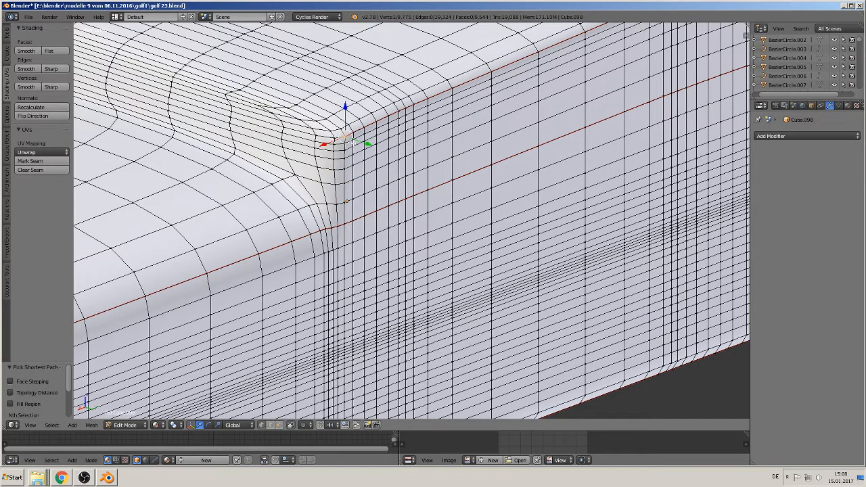
{"action": "right_click", "coordinate": [344, 224], "text": "ctrl"}
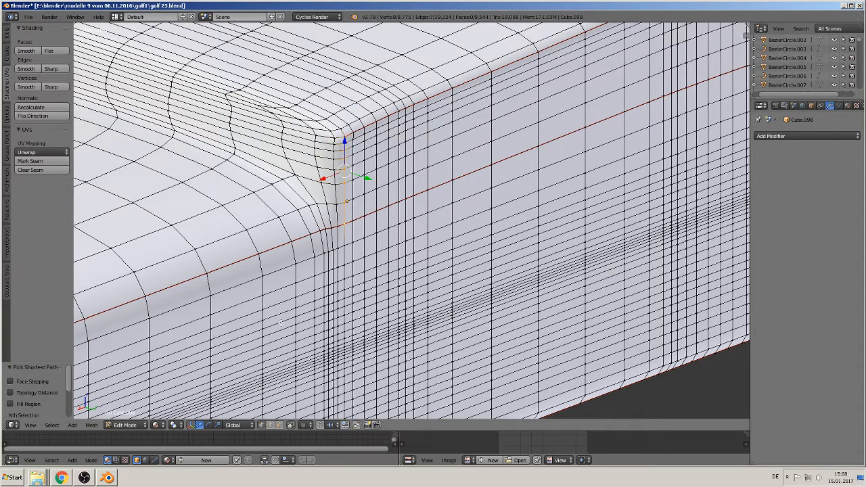
{"action": "left_click", "coordinate": [45, 162]}
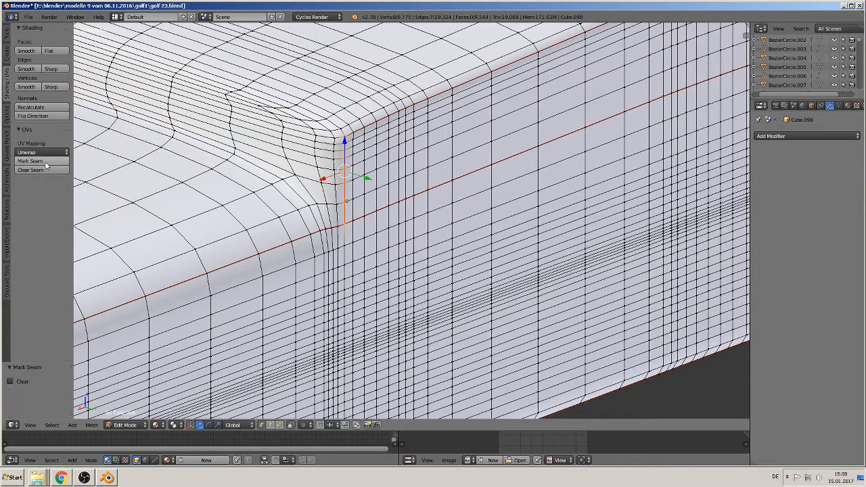
- Check the dashboard's shape in Object Mode, return to Edit Mode on its front side, and save the file
{"action": "scroll", "coordinate": [406, 224], "scroll_direction": "down", "scroll_amount": 6}
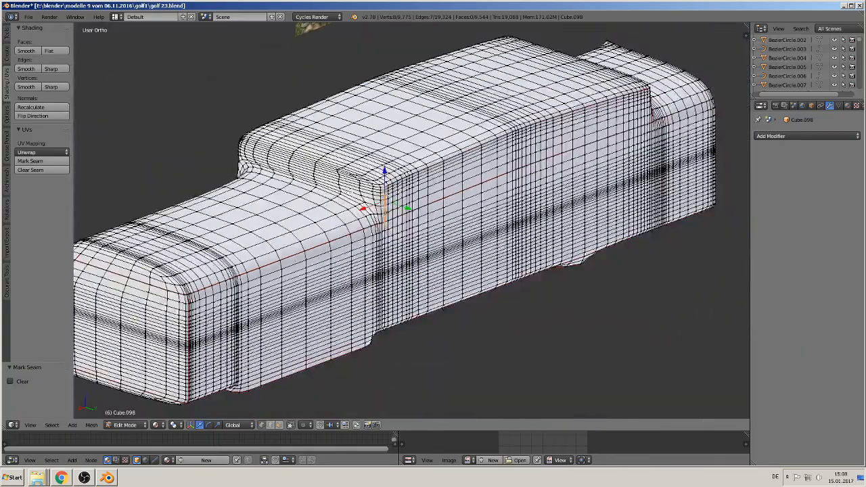
{"action": "scroll", "coordinate": [348, 201], "scroll_direction": "down", "scroll_amount": 3}
{"action": "key", "text": "Tab"}
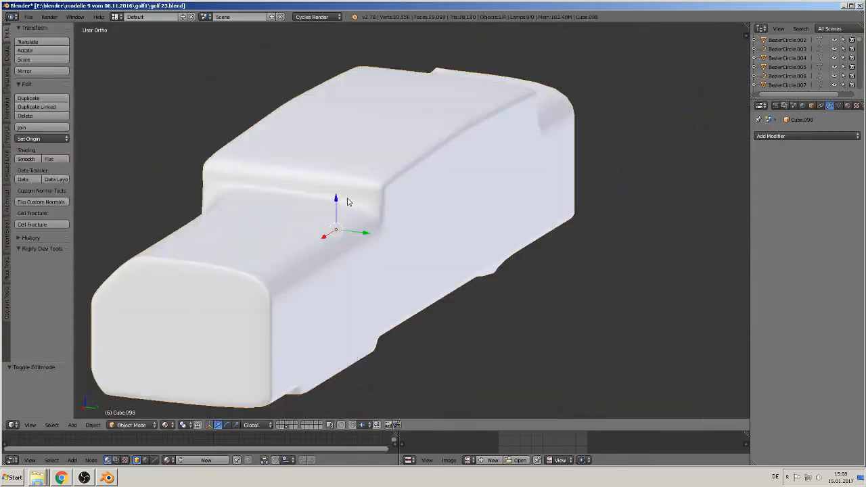
{"action": "middle_click_drag", "start_coordinate": [348, 202], "coordinate": [331, 235]}
{"action": "key", "text": "Tab"}
{"action": "scroll", "coordinate": [392, 229], "scroll_direction": "up", "scroll_amount": 1}
{"action": "middle_click_drag", "start_coordinate": [384, 226], "coordinate": [341, 234]}
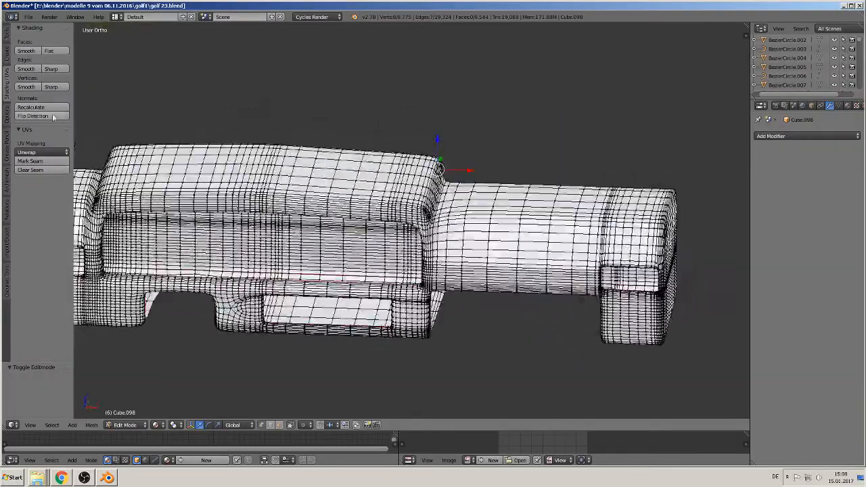
{"action": "left_click", "coordinate": [52, 116]}
{"action": "left_click", "coordinate": [28, 16]}
{"action": "left_click", "coordinate": [54, 87]}
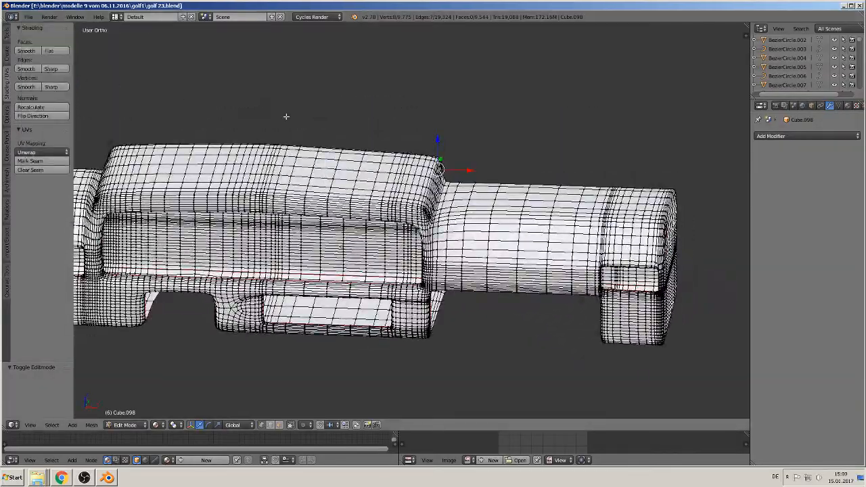
- Enlarge the lower editor areas to make room for the UV/Image Editor and switch the dashboard to Object Mode
{"action": "scroll", "coordinate": [285, 117], "scroll_direction": "down", "scroll_amount": 2}
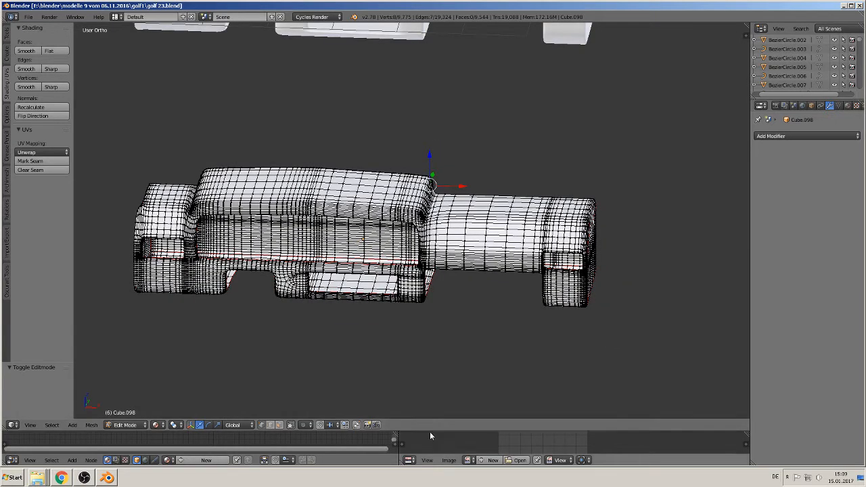
{"action": "left_click_drag", "start_coordinate": [431, 431], "coordinate": [431, 264]}
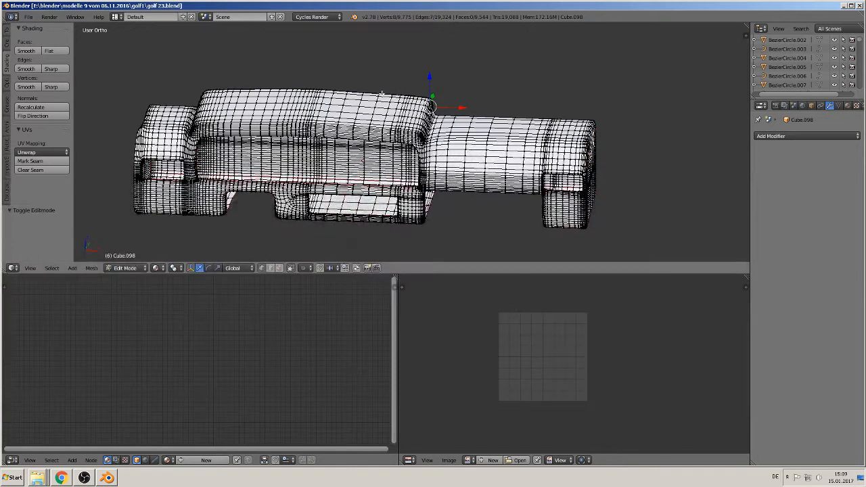
{"action": "key", "text": "Tab"}
{"action": "scroll", "coordinate": [432, 166], "scroll_direction": "up", "scroll_amount": 2}
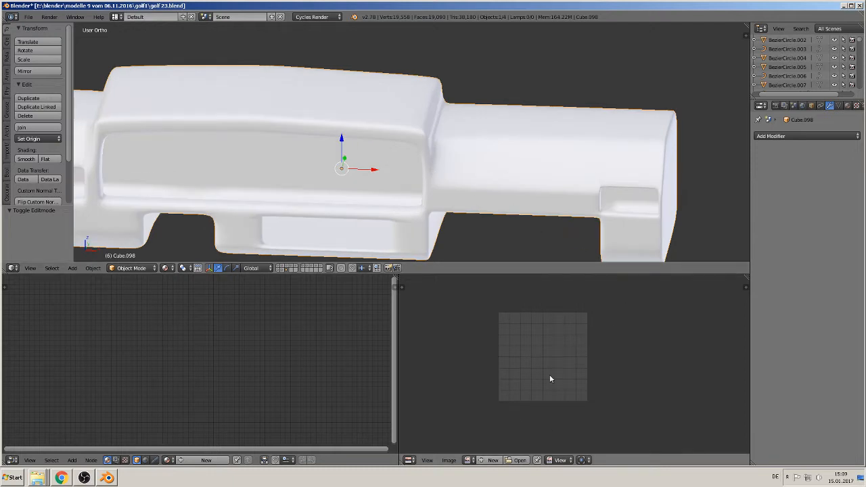
{"action": "left_click", "coordinate": [409, 460]}
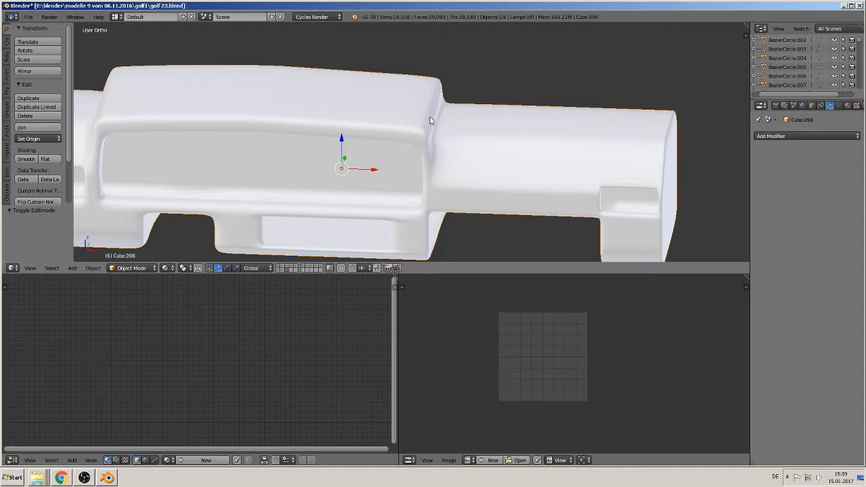
{"action": "key", "text": "Tab"}
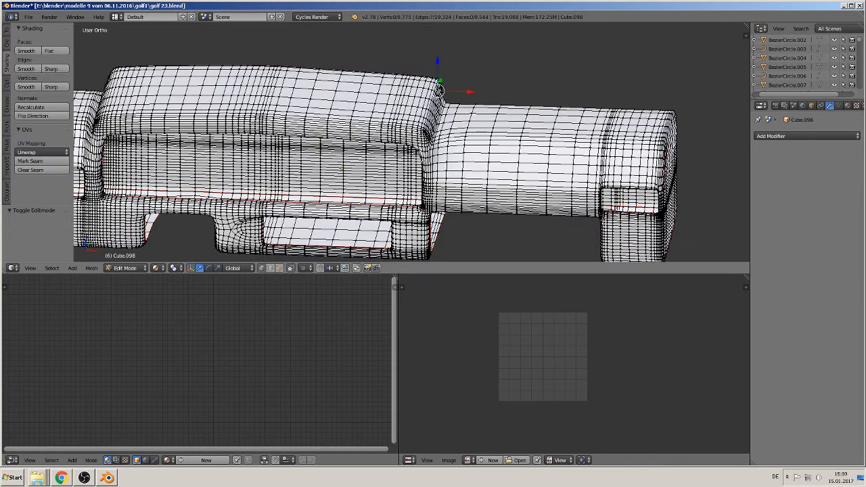
{"action": "key", "text": "Tab"}
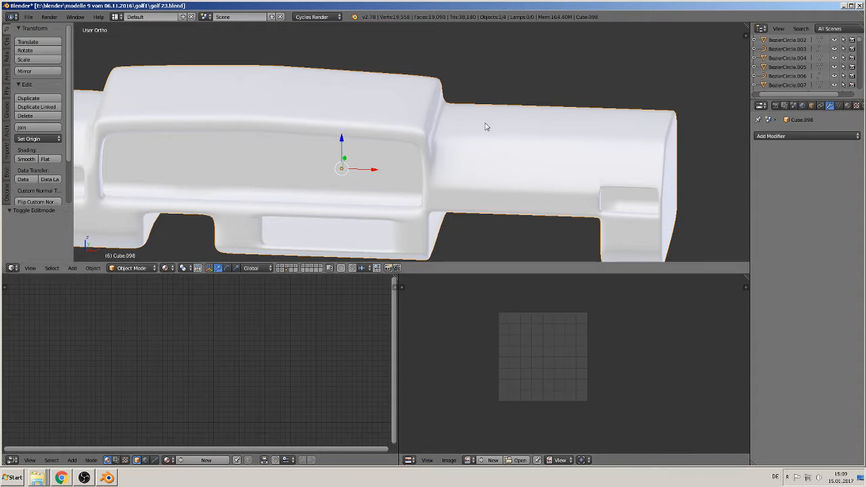
- Select the dashboard's whole mesh in Edit Mode, return to Object Mode, and apply the object's rotation and scale
{"action": "scroll", "coordinate": [501, 155], "scroll_direction": "down", "scroll_amount": 3}
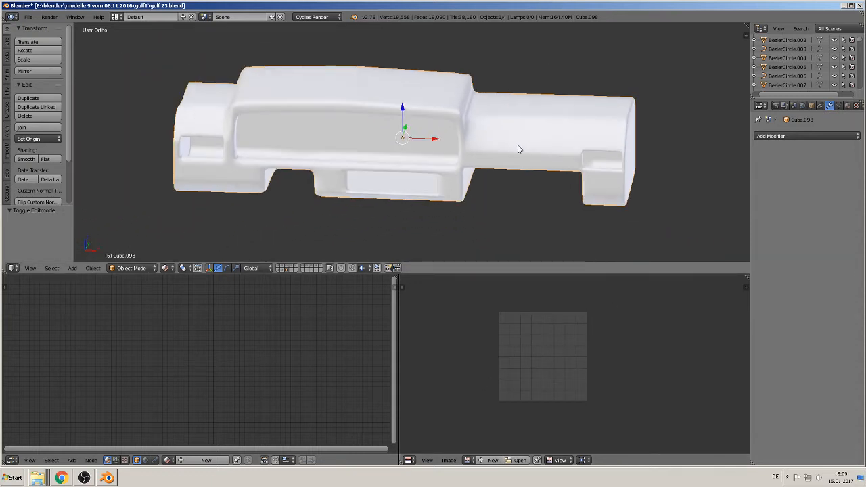
{"action": "key", "text": "Tab"}
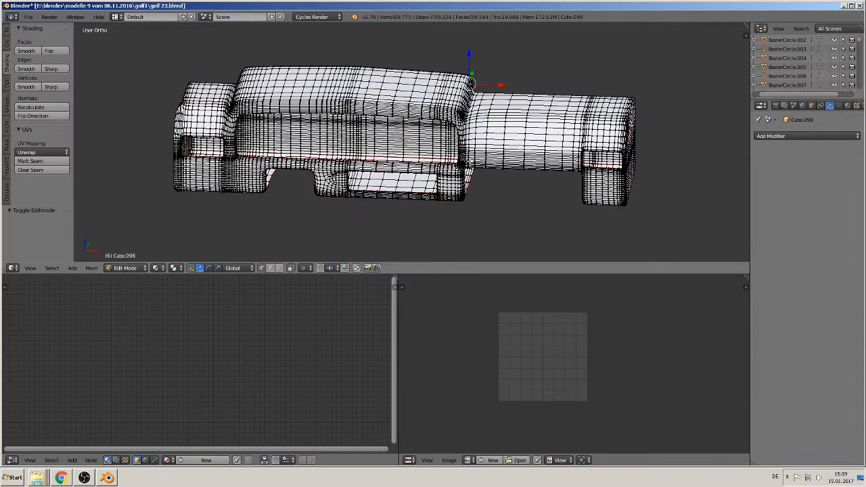
{"action": "key", "text": "a"}
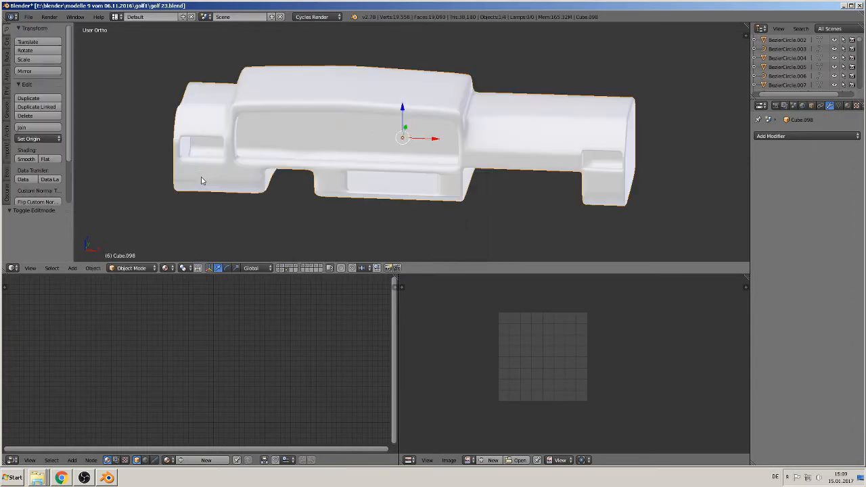
{"action": "key", "text": "Tab"}
{"action": "left_click", "coordinate": [94, 269]}
{"action": "mouse_move", "coordinate": [110, 201]}
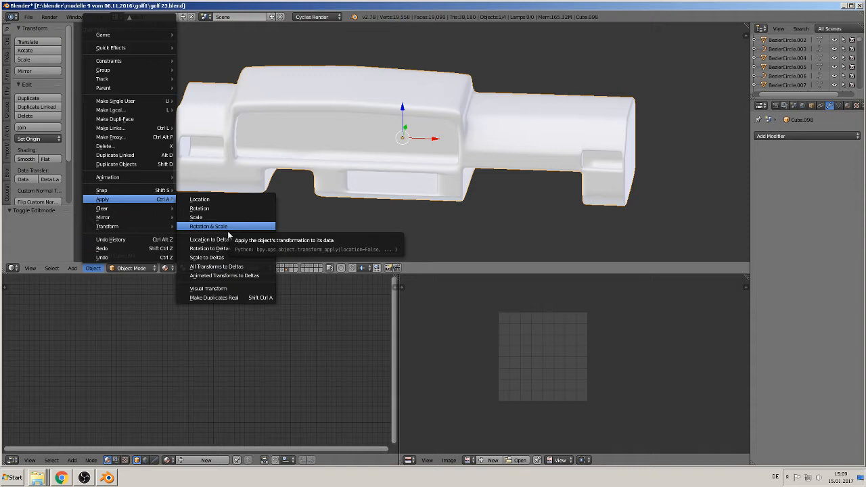
{"action": "left_click", "coordinate": [217, 226]}
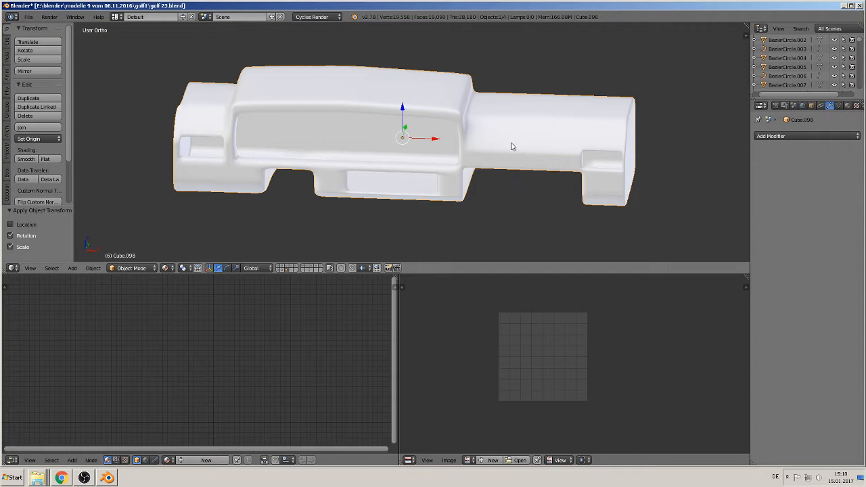
- Enter Edit Mode and reselect the dashboard's entire mesh
{"action": "key", "text": "Tab"}
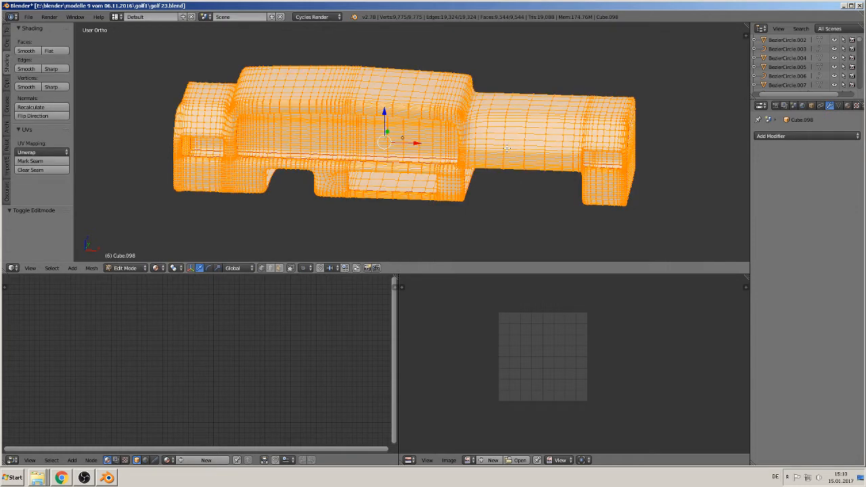
{"action": "key", "text": "a"}
{"action": "key", "text": "a"}
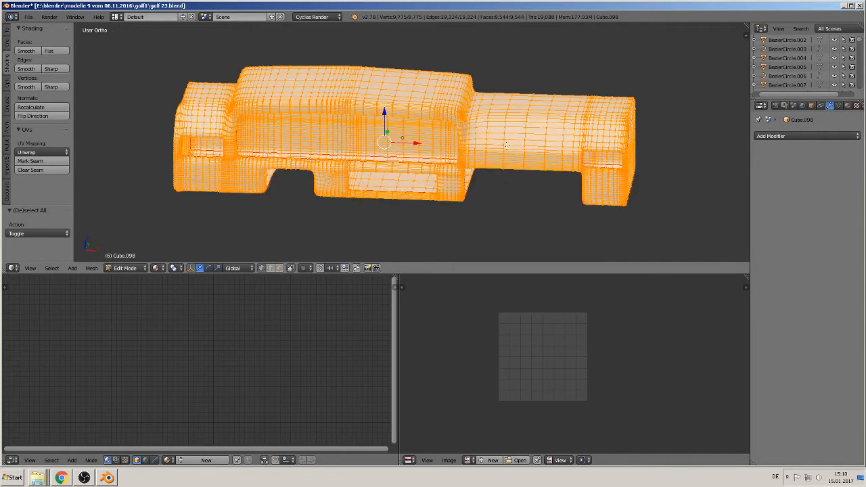
- Unwrap the dashboard's selected mesh along its seams and inspect the resulting UV islands against the model
{"action": "key", "text": "u"}
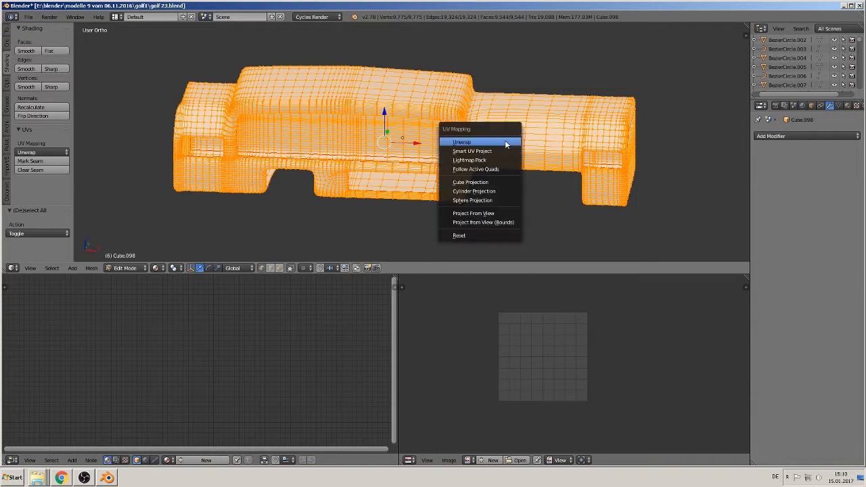
{"action": "left_click", "coordinate": [506, 142]}
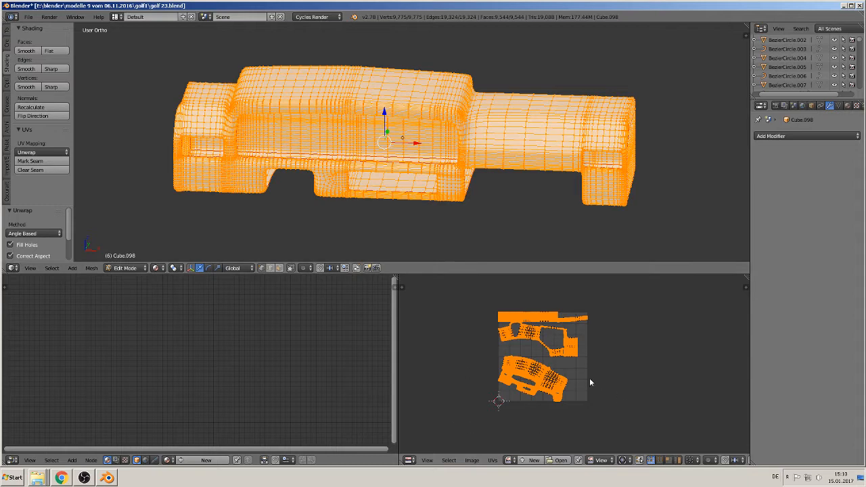
{"action": "scroll", "coordinate": [587, 382], "scroll_direction": "up", "scroll_amount": 3}
{"action": "scroll", "coordinate": [549, 367], "scroll_direction": "up", "scroll_amount": 1}
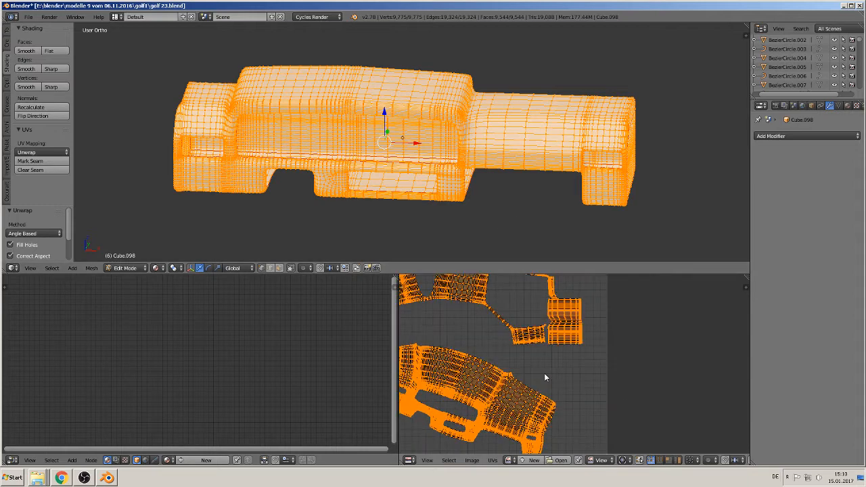
{"action": "scroll", "coordinate": [542, 355], "scroll_direction": "down", "scroll_amount": 3}
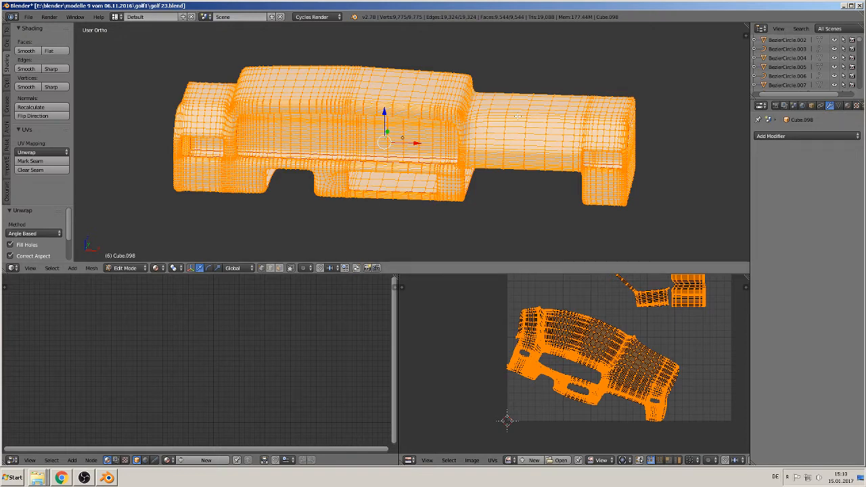
{"action": "middle_click_drag", "start_coordinate": [624, 189], "coordinate": [450, 166]}
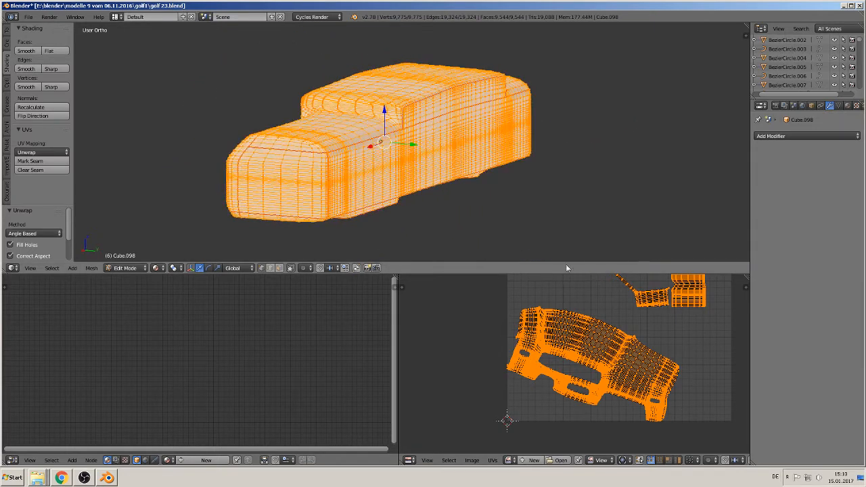
{"action": "scroll", "coordinate": [692, 313], "scroll_direction": "down", "scroll_amount": 1}
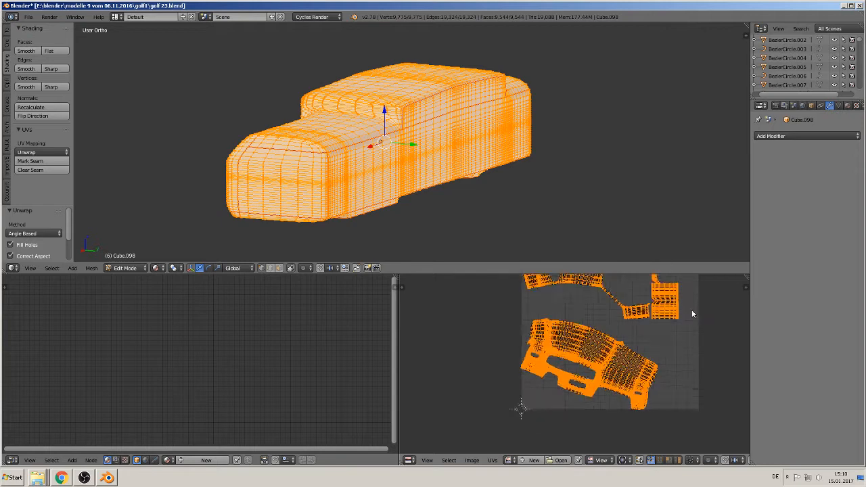
{"action": "scroll", "coordinate": [692, 313], "scroll_direction": "down", "scroll_amount": 2}
{"action": "middle_click_drag", "start_coordinate": [573, 310], "coordinate": [609, 332]}
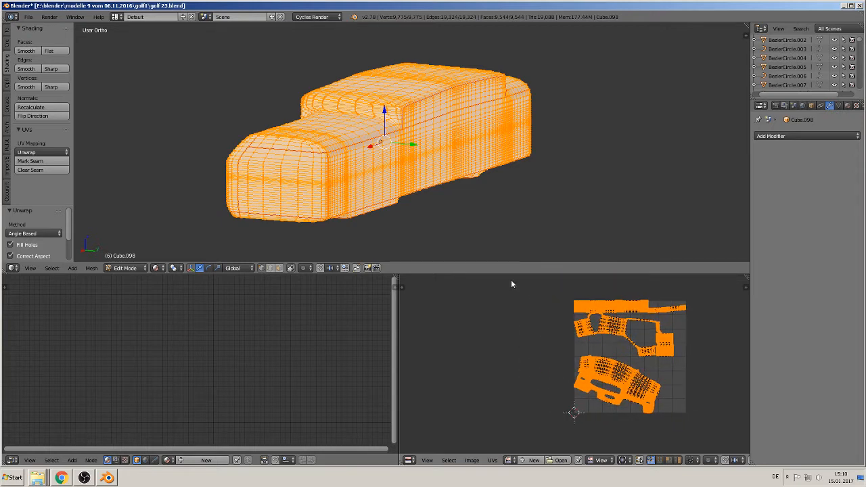
{"action": "middle_click_drag", "start_coordinate": [508, 236], "coordinate": [501, 185]}
- Return the dashboard to Object Mode and assign it the existing black leather material
{"action": "key", "text": "Tab"}
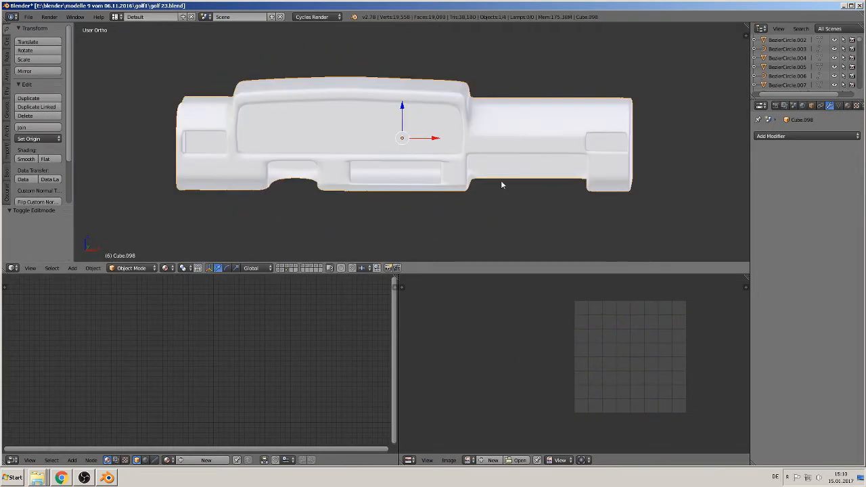
{"action": "left_click", "coordinate": [847, 106]}
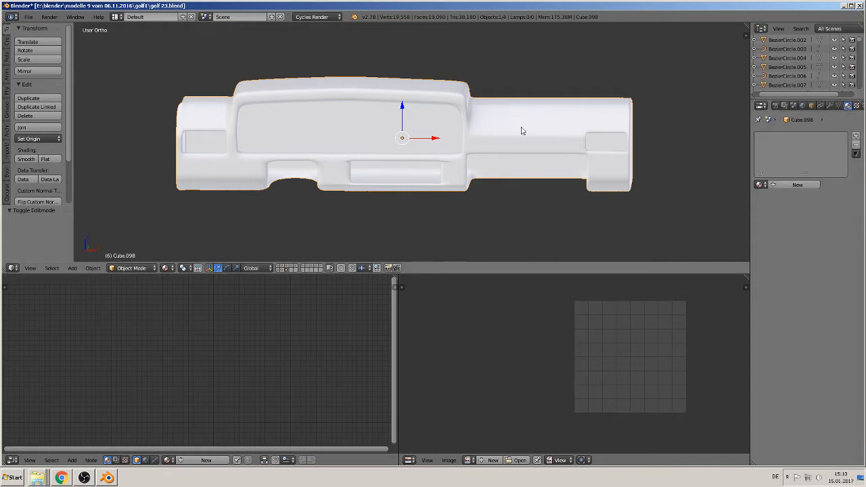
{"action": "scroll", "coordinate": [541, 140], "scroll_direction": "up", "scroll_amount": 1}
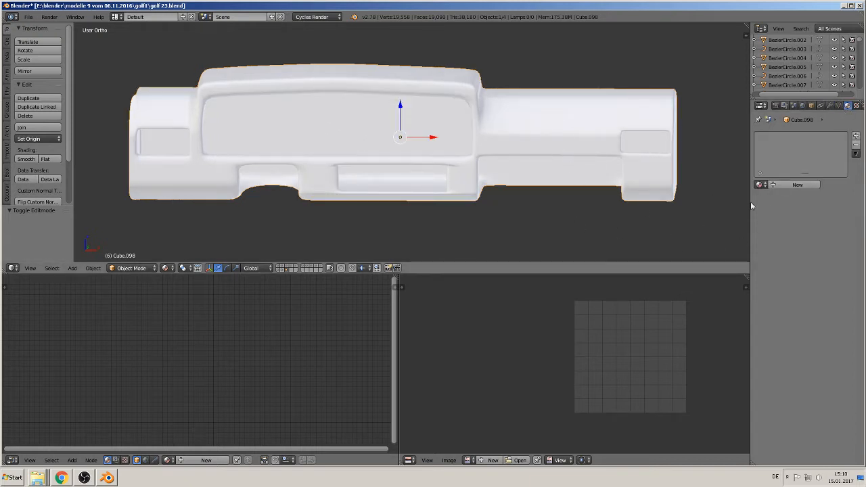
{"action": "left_click", "coordinate": [759, 184]}
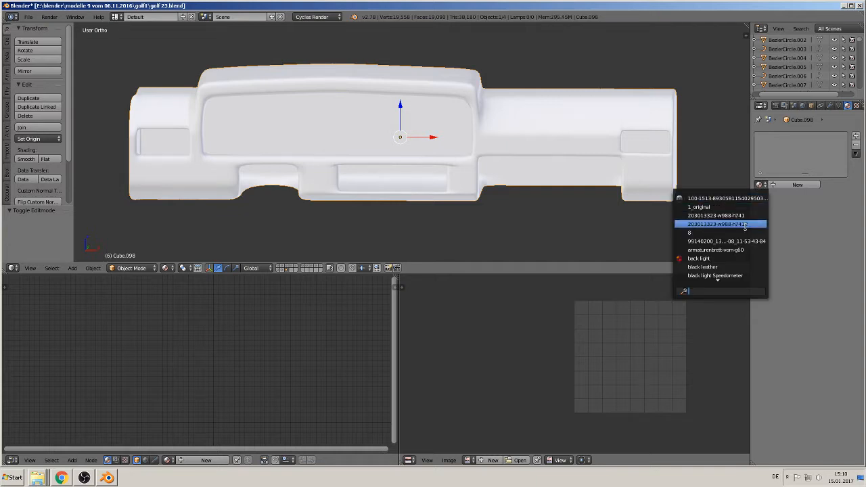
{"action": "type", "text": "leat"}
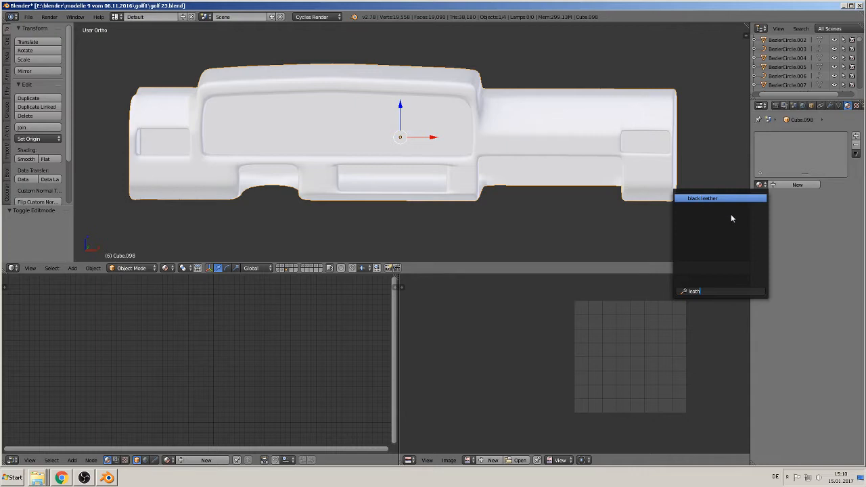
{"action": "type", "text": "h"}
{"action": "key", "text": "Return"}
{"action": "middle_click_drag", "start_coordinate": [511, 255], "coordinate": [380, 238]}
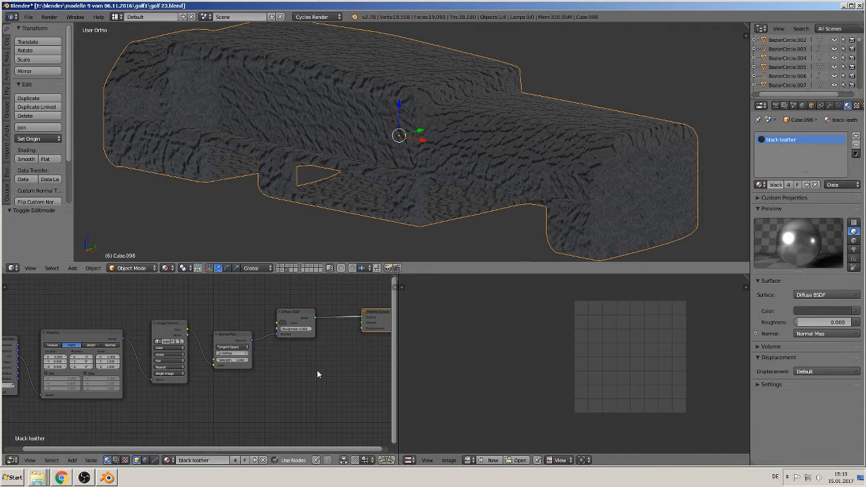
- Make a single-user copy of the dashboard's leather material and rename it "black leather dashboard"
{"action": "scroll", "coordinate": [310, 376], "scroll_direction": "down", "scroll_amount": 3}
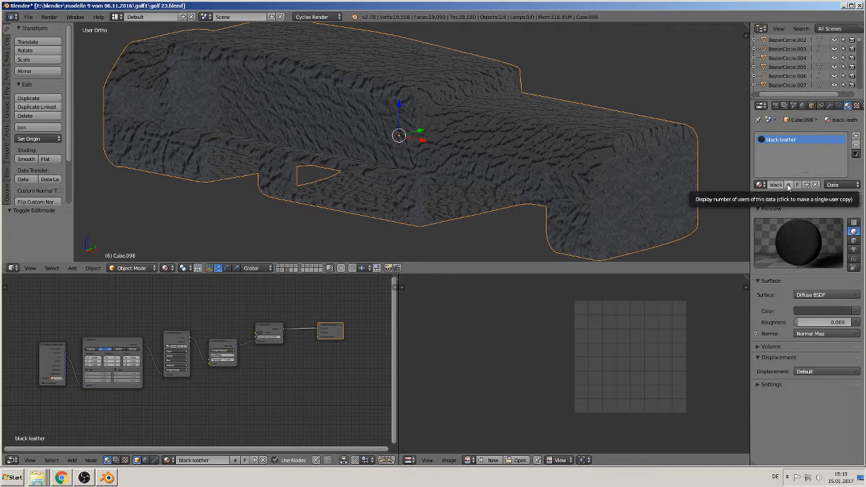
{"action": "left_click", "coordinate": [791, 187]}
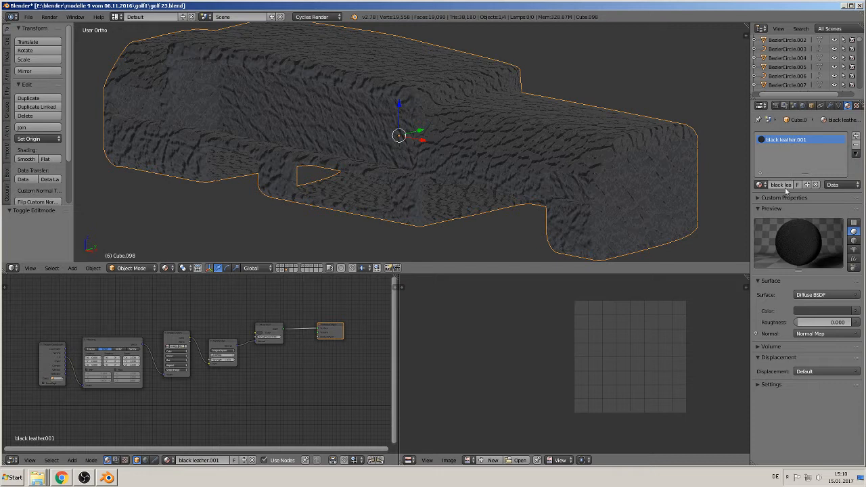
{"action": "left_click", "coordinate": [785, 185]}
{"action": "key", "text": "ctrl+a"}
{"action": "key", "text": "Return"}
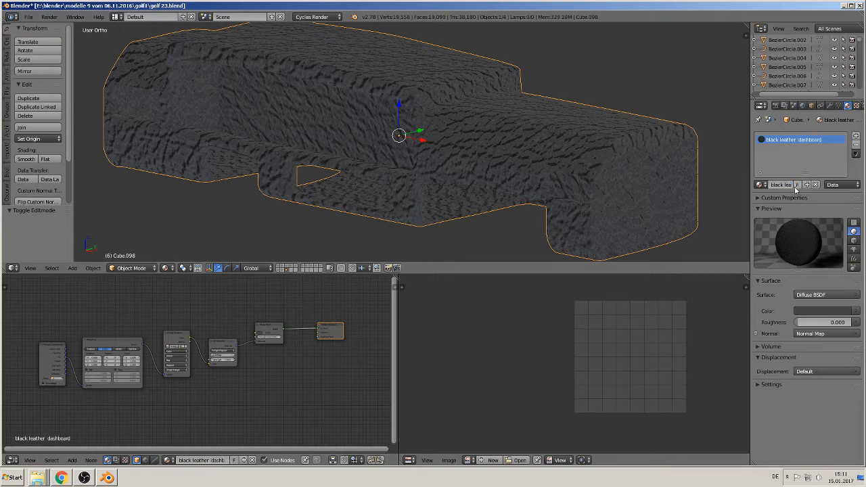
- Examine the leather grain on the dashboard and the Mapping node in the material's node tree
{"action": "scroll", "coordinate": [352, 193], "scroll_direction": "up", "scroll_amount": 4}
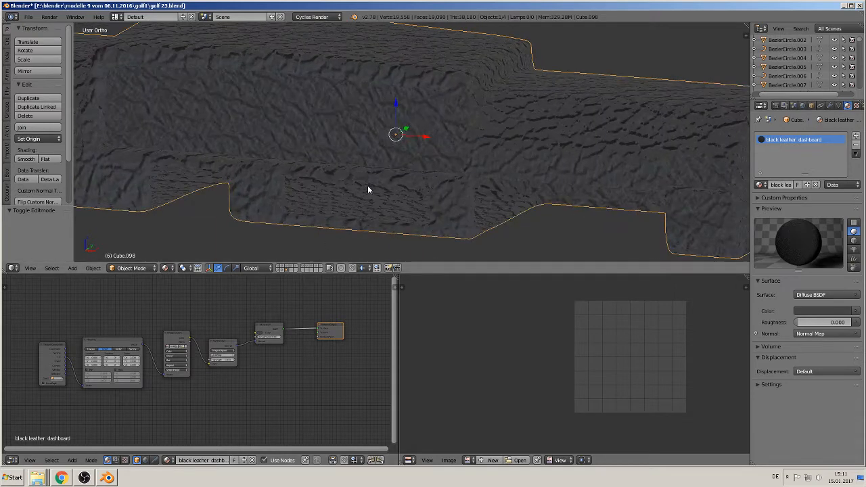
{"action": "scroll", "coordinate": [367, 190], "scroll_direction": "down", "scroll_amount": 2}
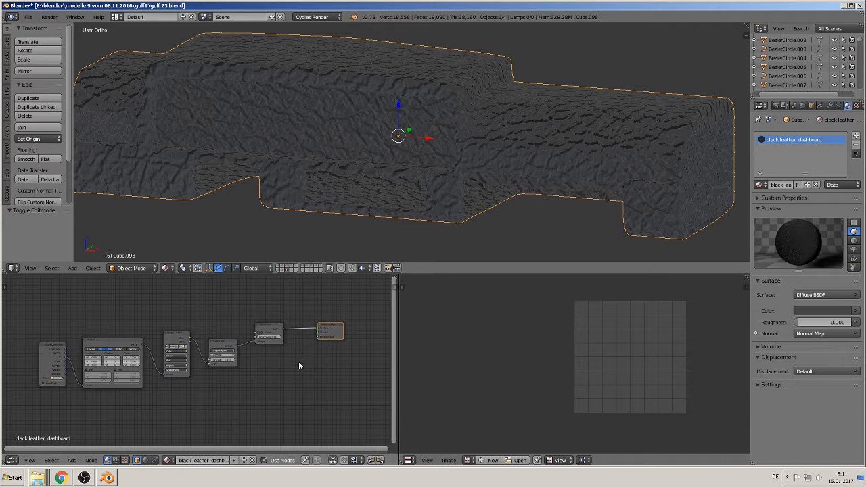
{"action": "scroll", "coordinate": [259, 368], "scroll_direction": "up", "scroll_amount": 2}
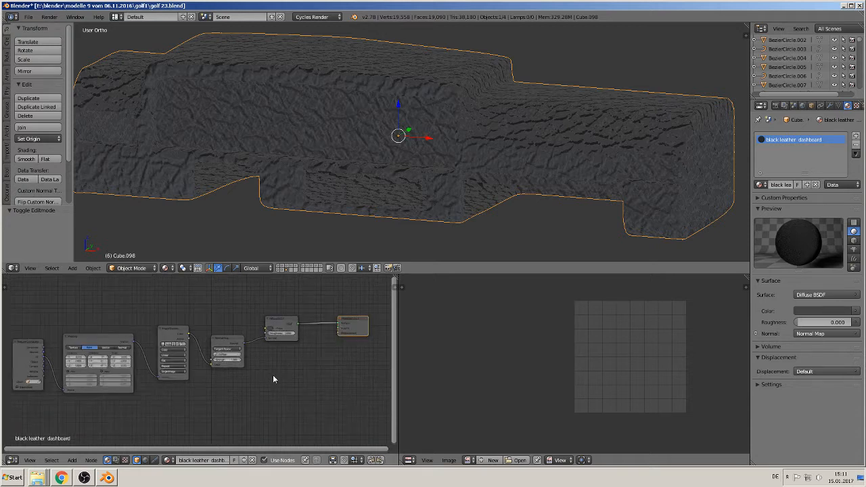
{"action": "middle_click_drag", "start_coordinate": [231, 401], "coordinate": [289, 374]}
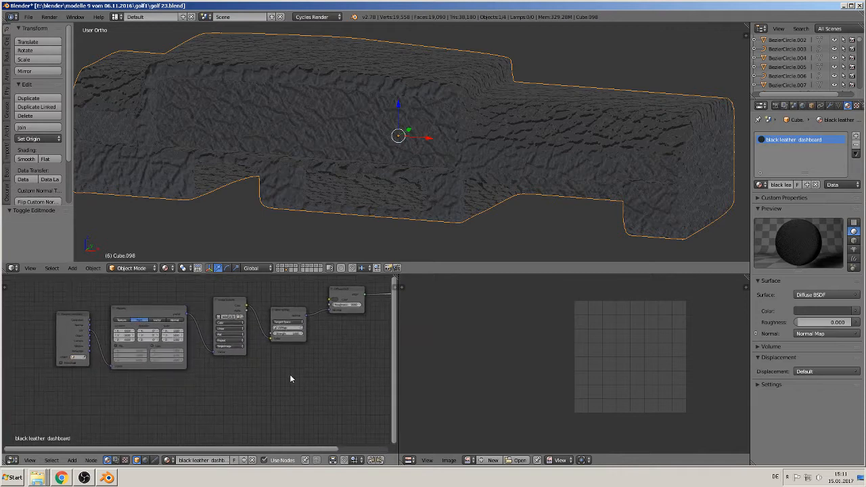
{"action": "scroll", "coordinate": [290, 374], "scroll_direction": "up", "scroll_amount": 3}
{"action": "middle_click_drag", "start_coordinate": [216, 376], "coordinate": [267, 402]}
{"action": "scroll", "coordinate": [296, 385], "scroll_direction": "up", "scroll_amount": 3}
{"action": "scroll", "coordinate": [267, 401], "scroll_direction": "up", "scroll_amount": 2}
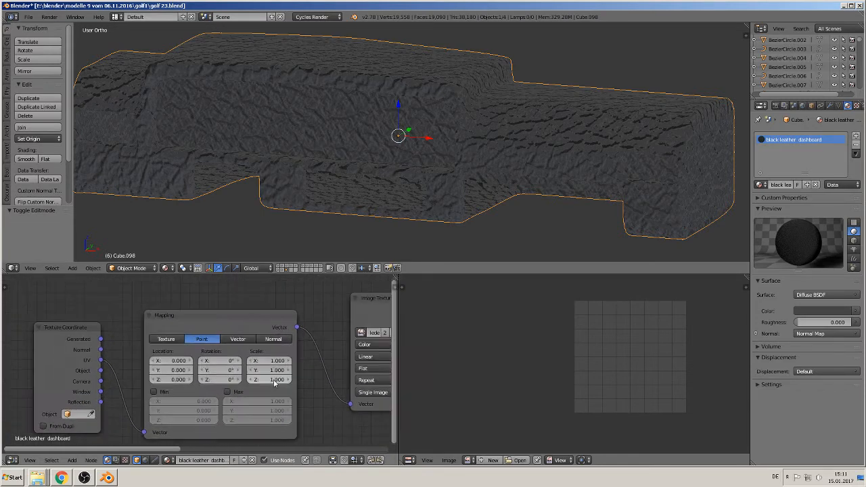
{"action": "middle_click_drag", "start_coordinate": [266, 342], "coordinate": [262, 314]}
{"action": "key", "text": "Tab"}
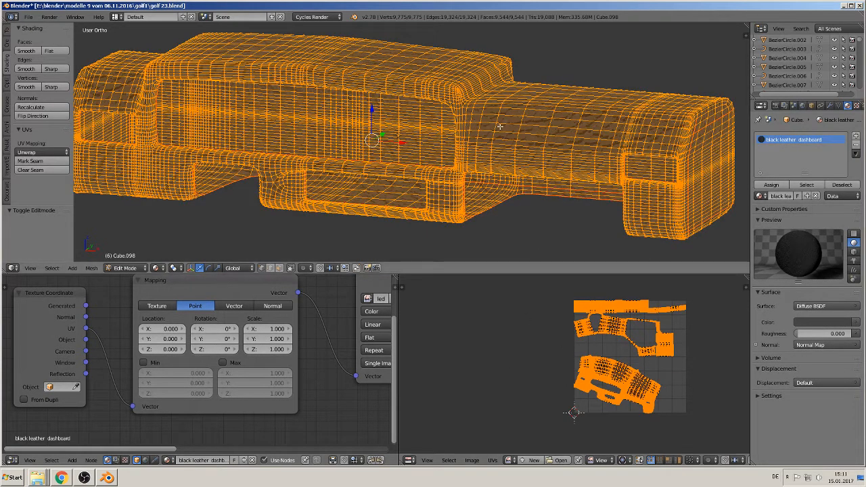
{"action": "left_click", "coordinate": [509, 463]}
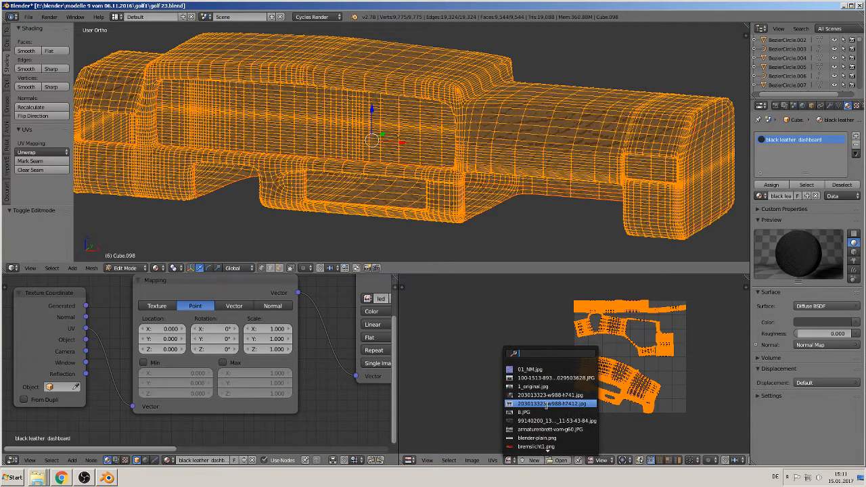
{"action": "type", "text": "leath"}
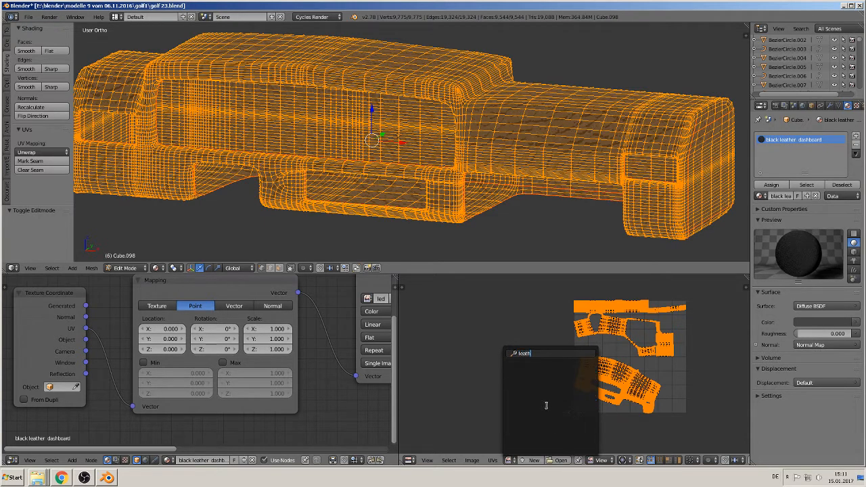
{"action": "key", "text": "BackSpace"}
{"action": "key", "text": "BackSpace"}
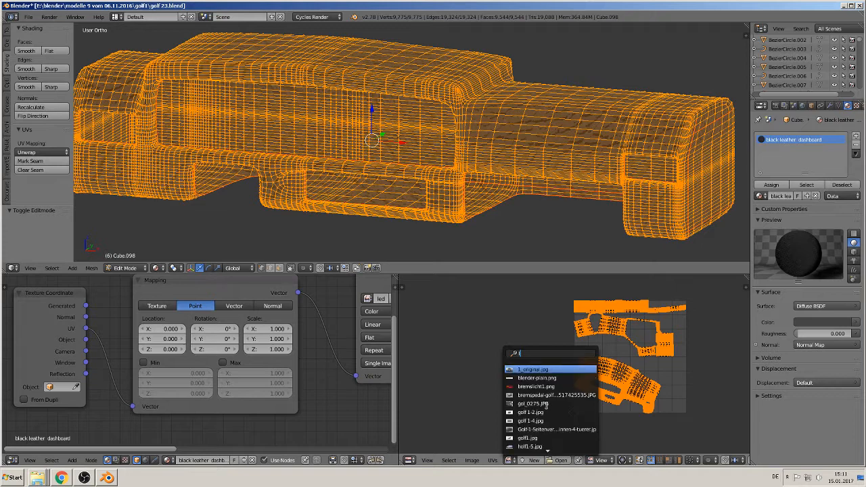
{"action": "type", "text": "e"}
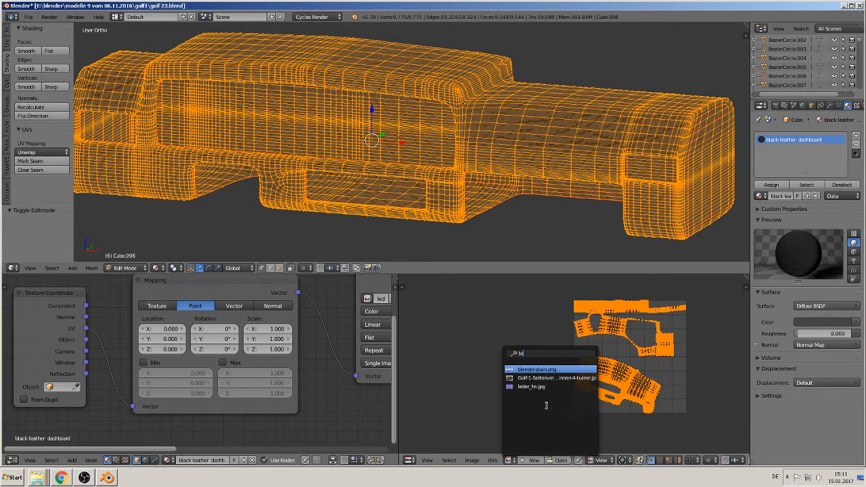
{"action": "type", "text": "a"}
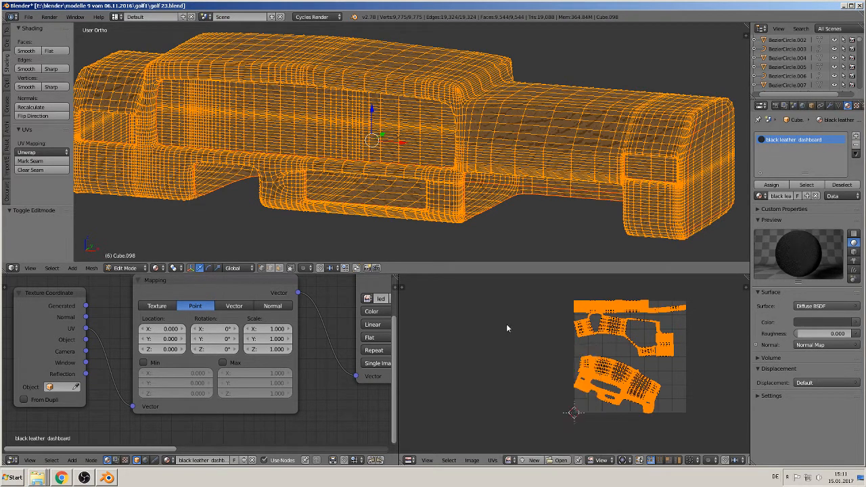
{"action": "key", "text": "Tab"}
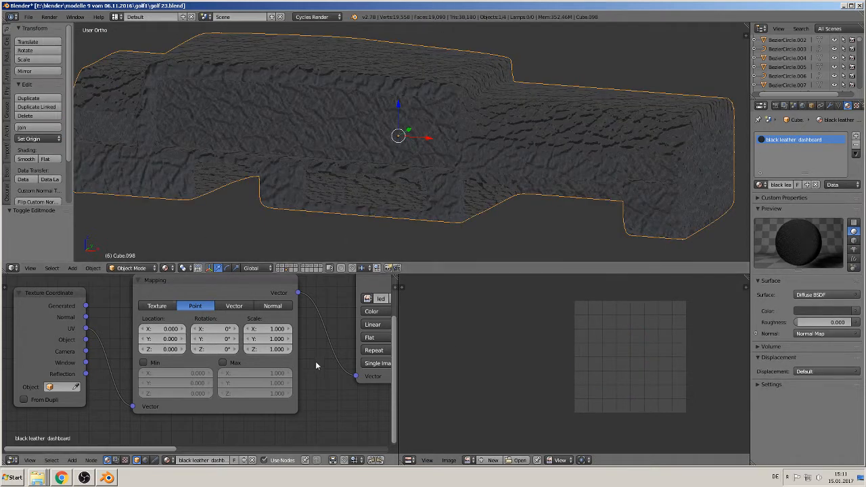
- Set the Mapping node's X and Y scale to 6 and inspect the leather grain on the dashboard up close
{"action": "left_click", "coordinate": [275, 330]}
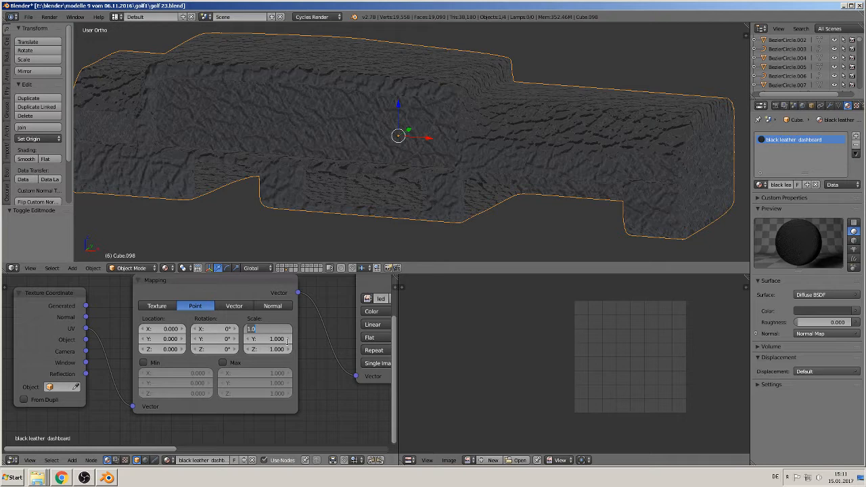
{"action": "type", "text": "6"}
{"action": "key", "text": "Tab"}
{"action": "type", "text": "6"}
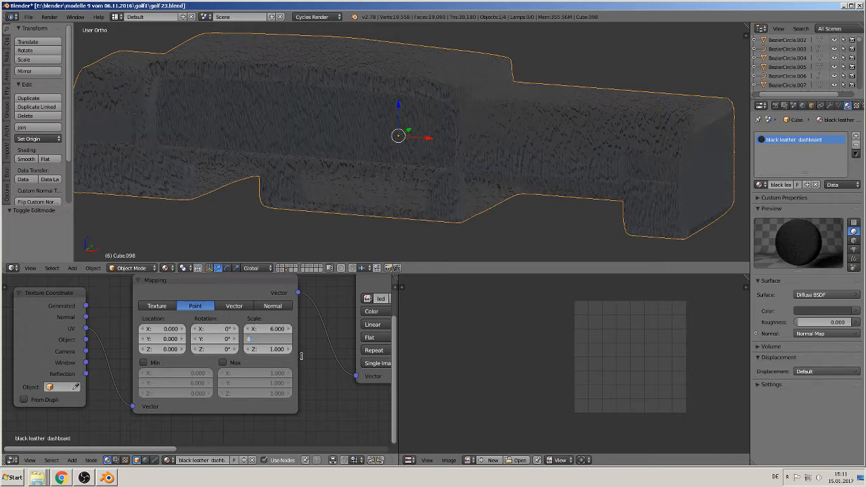
{"action": "key", "text": "Return"}
{"action": "mouse_move", "coordinate": [484, 136]}
{"action": "middle_mouse_down"}
{"action": "mouse_move", "coordinate": [447, 141]}
{"action": "mouse_move", "coordinate": [481, 142]}
{"action": "middle_mouse_up"}
{"action": "scroll", "coordinate": [461, 148], "scroll_direction": "up", "scroll_amount": 4}
{"action": "scroll", "coordinate": [481, 142], "scroll_direction": "up", "scroll_amount": 2}
{"action": "middle_click_drag", "start_coordinate": [482, 146], "coordinate": [441, 253]}
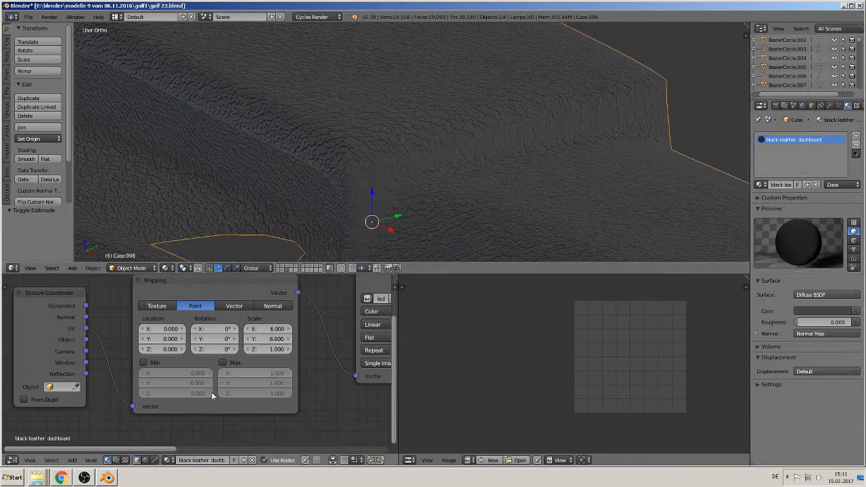
- Set the Mapping node's X and Y scale to 9 and check the finer leather grain across the dashboard
{"action": "left_click", "coordinate": [274, 328]}
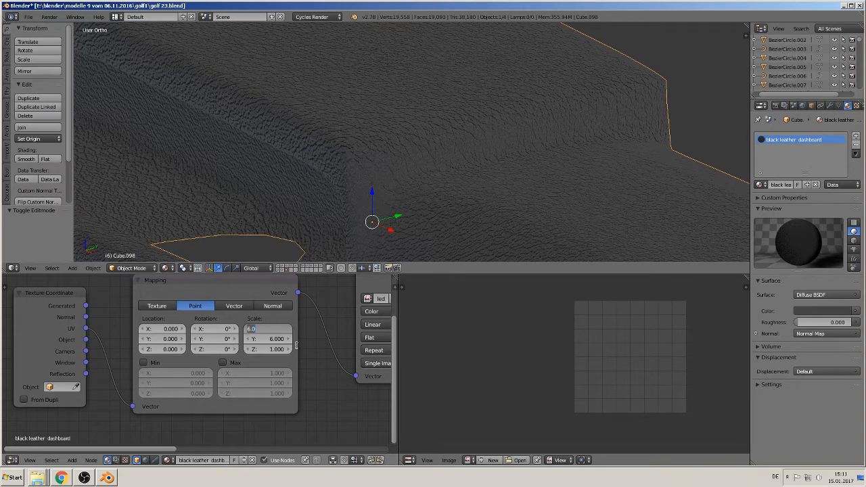
{"action": "type", "text": "9"}
{"action": "key", "text": "Tab"}
{"action": "type", "text": "9"}
{"action": "key", "text": "Return"}
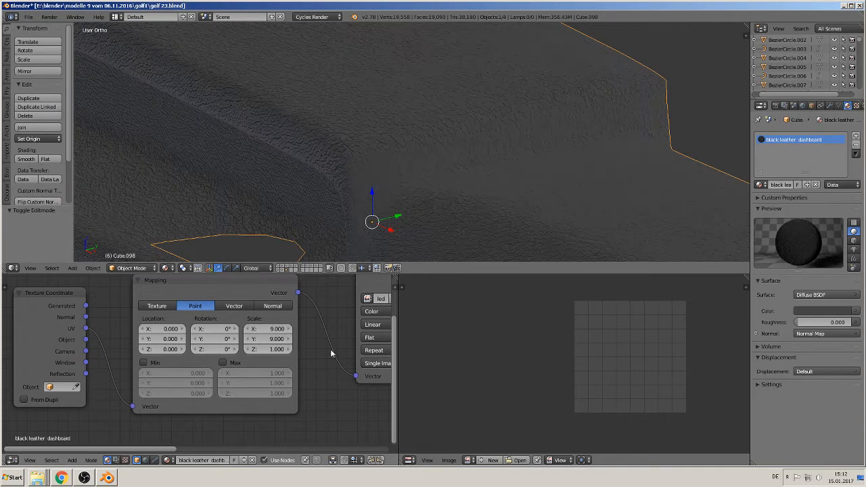
{"action": "scroll", "coordinate": [379, 180], "scroll_direction": "down", "scroll_amount": 5}
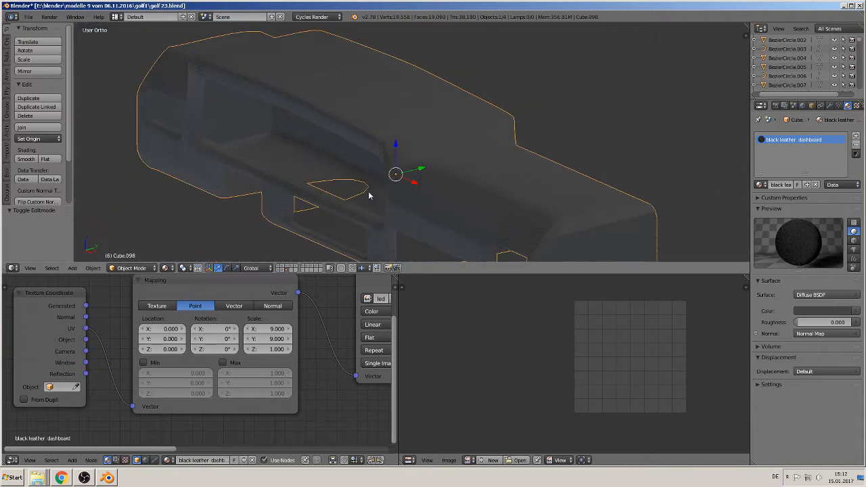
{"action": "mouse_move", "coordinate": [369, 194]}
{"action": "middle_mouse_down"}
{"action": "mouse_move", "coordinate": [478, 174]}
{"action": "mouse_move", "coordinate": [384, 188]}
{"action": "middle_mouse_up"}
{"action": "scroll", "coordinate": [480, 176], "scroll_direction": "up", "scroll_amount": 4}
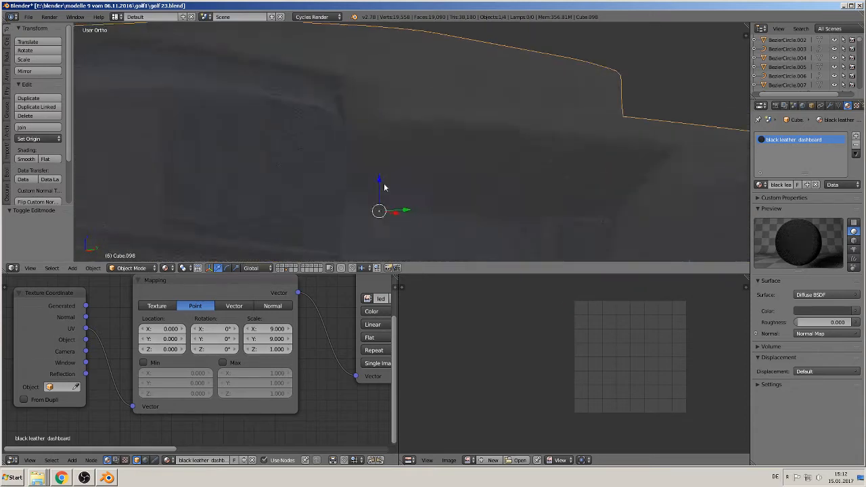
- Set the Mapping node's X and Y scale to 14 and inspect the leather grain across the dashboard
{"action": "scroll", "coordinate": [389, 184], "scroll_direction": "up", "scroll_amount": 3}
{"action": "scroll", "coordinate": [396, 181], "scroll_direction": "down", "scroll_amount": 2}
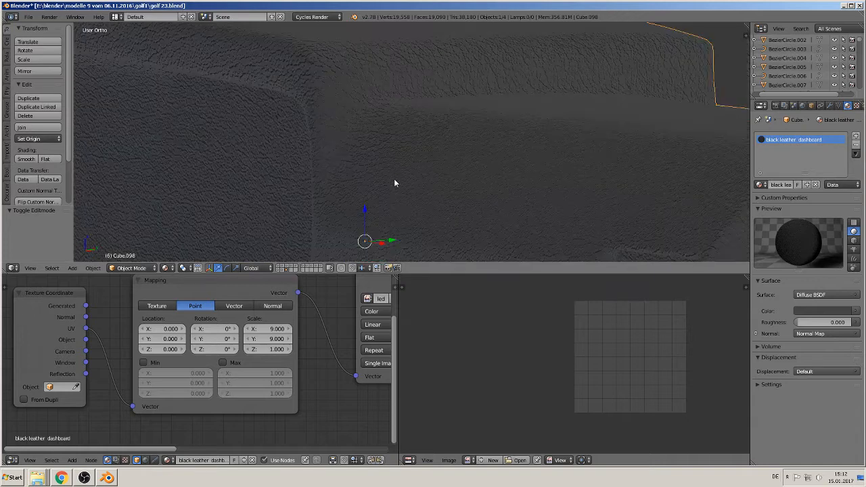
{"action": "left_click", "coordinate": [271, 329]}
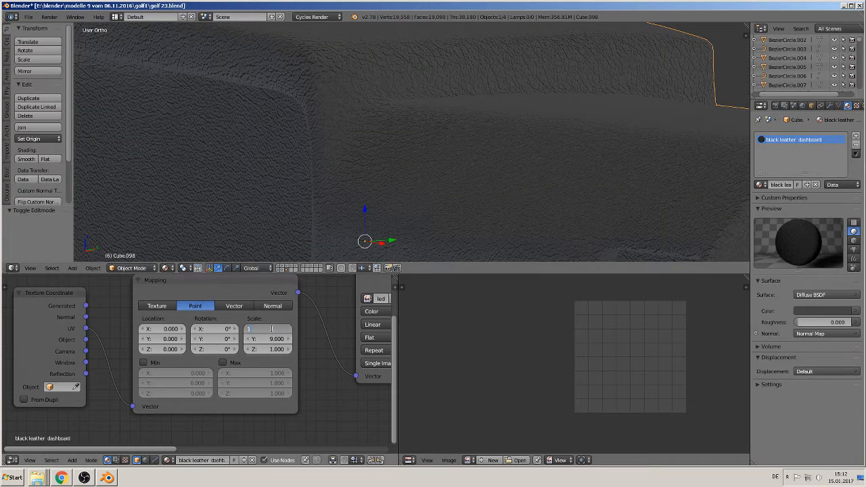
{"action": "type", "text": "14"}
{"action": "key", "text": "Tab"}
{"action": "type", "text": "14"}
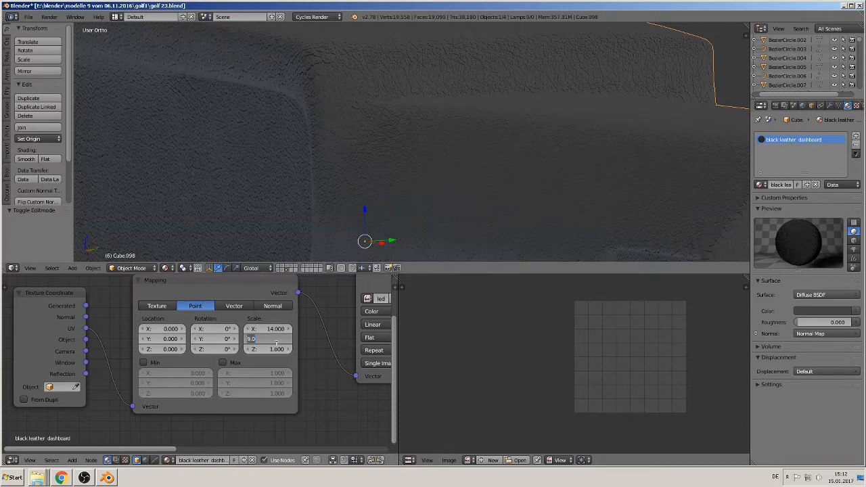
{"action": "key", "text": "Return"}
{"action": "middle_click_drag", "start_coordinate": [431, 128], "coordinate": [447, 159]}
{"action": "scroll", "coordinate": [535, 159], "scroll_direction": "up", "scroll_amount": 6}
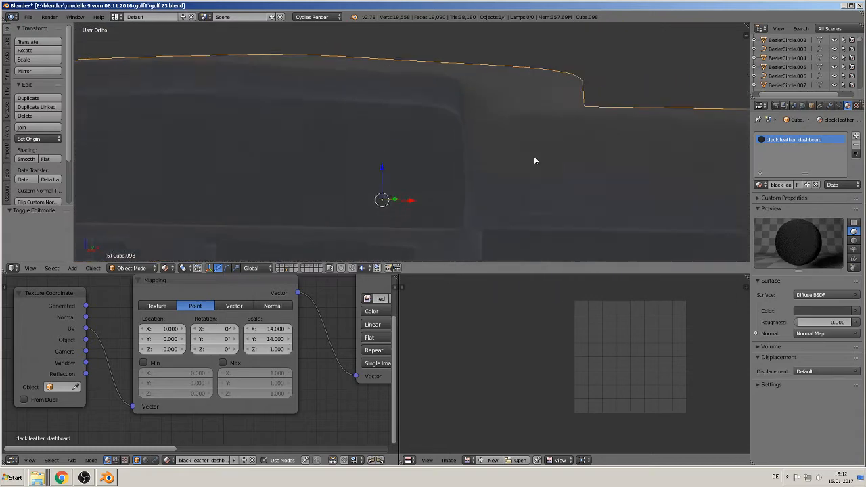
{"action": "scroll", "coordinate": [549, 172], "scroll_direction": "down", "scroll_amount": 5}
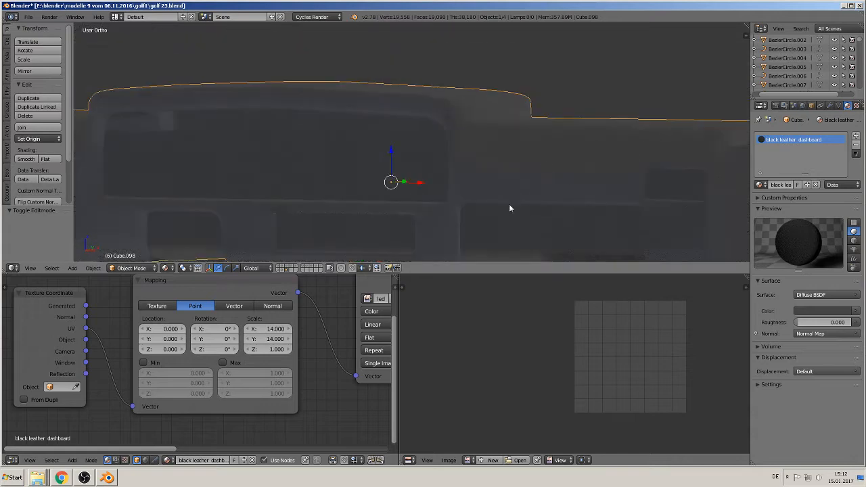
{"action": "scroll", "coordinate": [307, 385], "scroll_direction": "down", "scroll_amount": 3}
- Spread the Diffuse BSDF and Material Output nodes apart to make room between them
{"action": "scroll", "coordinate": [308, 381], "scroll_direction": "down", "scroll_amount": 6, "text": "ctrl"}
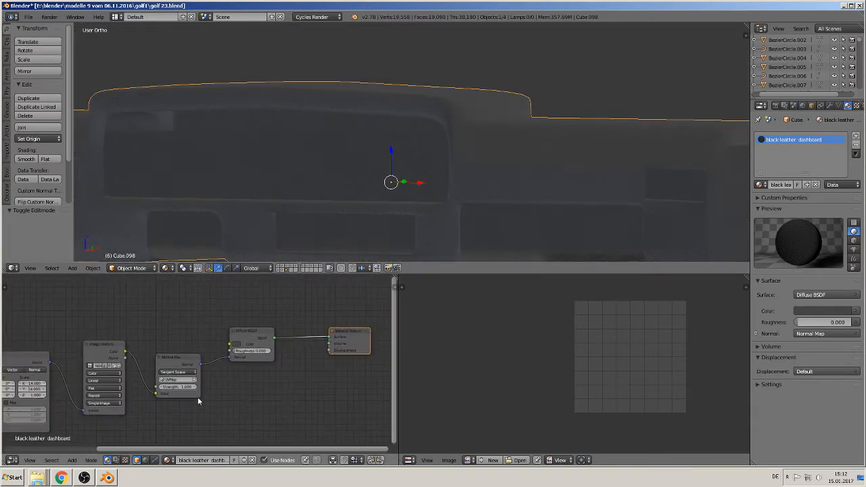
{"action": "scroll", "coordinate": [198, 397], "scroll_direction": "down", "scroll_amount": 3, "text": "ctrl"}
{"action": "left_click_drag", "start_coordinate": [149, 347], "coordinate": [133, 331]}
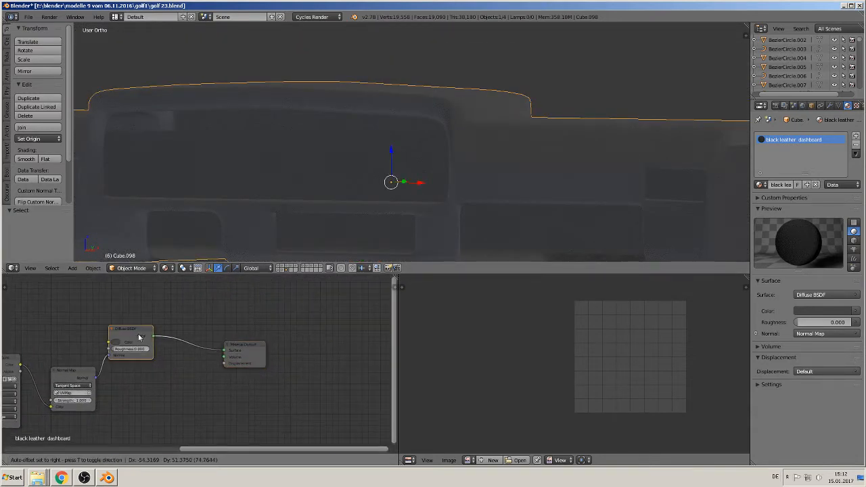
{"action": "left_click_drag", "start_coordinate": [238, 346], "coordinate": [352, 361]}
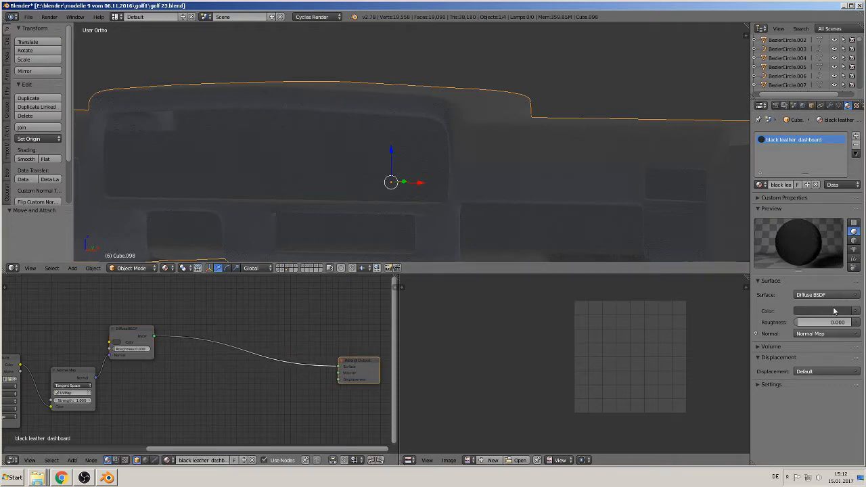
- Reduce the Normal Map node's strength to 0.6, comparing the leather relief on the dashboard at different strengths
{"action": "middle_click_drag", "start_coordinate": [93, 404], "coordinate": [206, 402]}
{"action": "scroll", "coordinate": [514, 133], "scroll_direction": "up", "scroll_amount": 8}
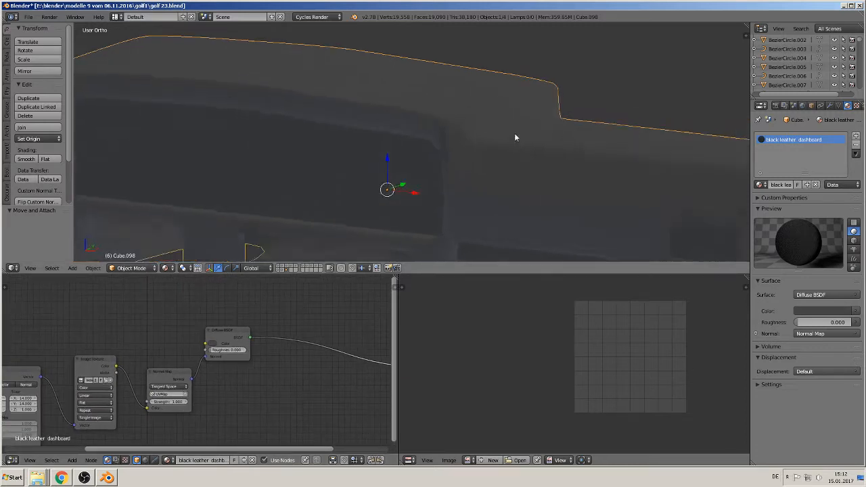
{"action": "left_click", "coordinate": [152, 404]}
{"action": "left_click", "coordinate": [151, 403]}
{"action": "left_click", "coordinate": [151, 404]}
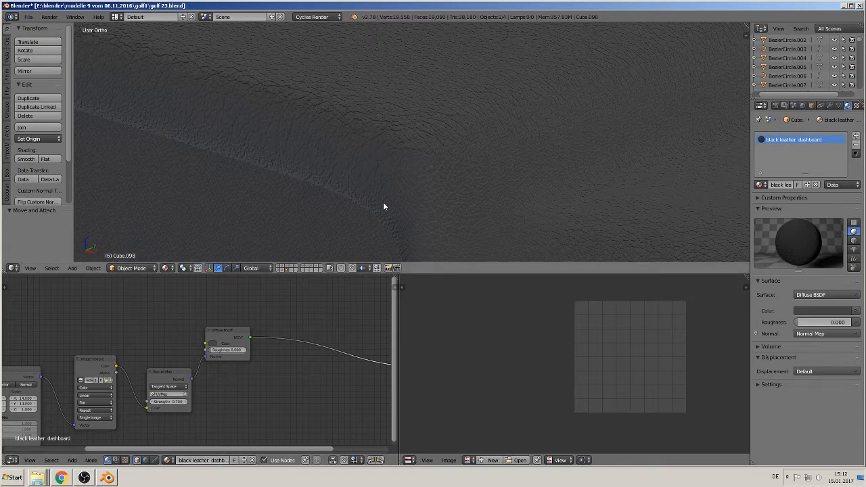
{"action": "left_click", "coordinate": [153, 403]}
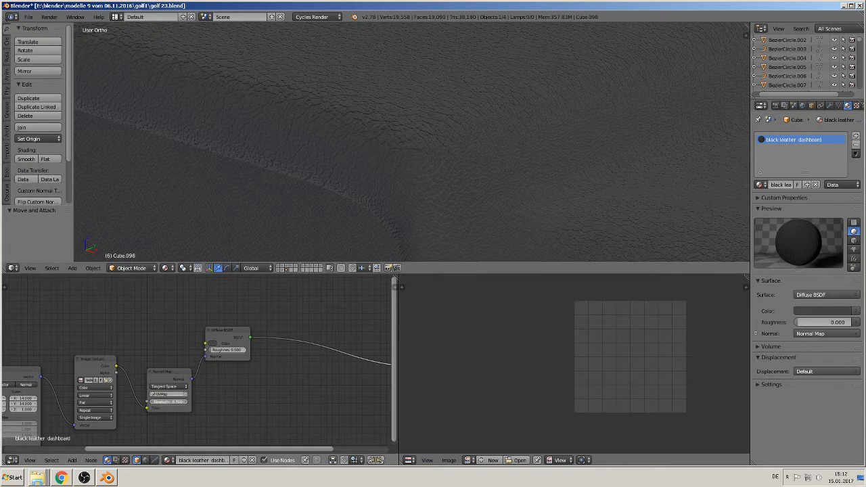
{"action": "left_click", "coordinate": [153, 404]}
{"action": "left_click", "coordinate": [154, 403]}
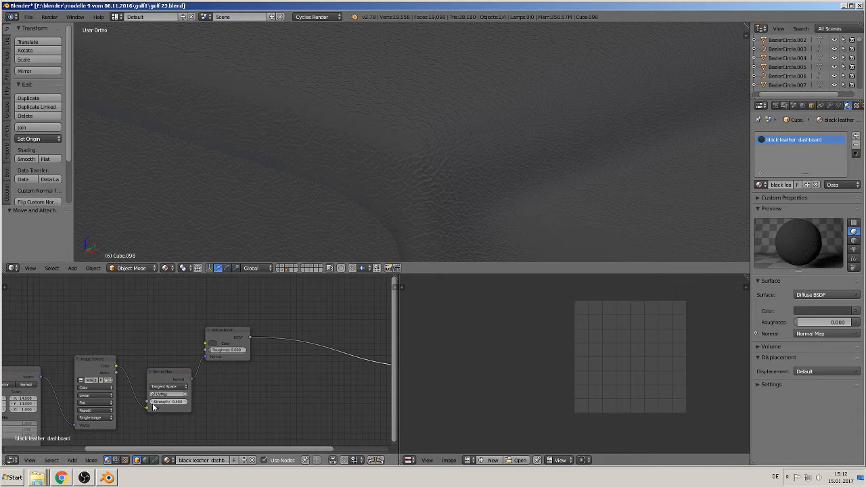
{"action": "left_click", "coordinate": [186, 402]}
{"action": "left_click", "coordinate": [186, 402]}
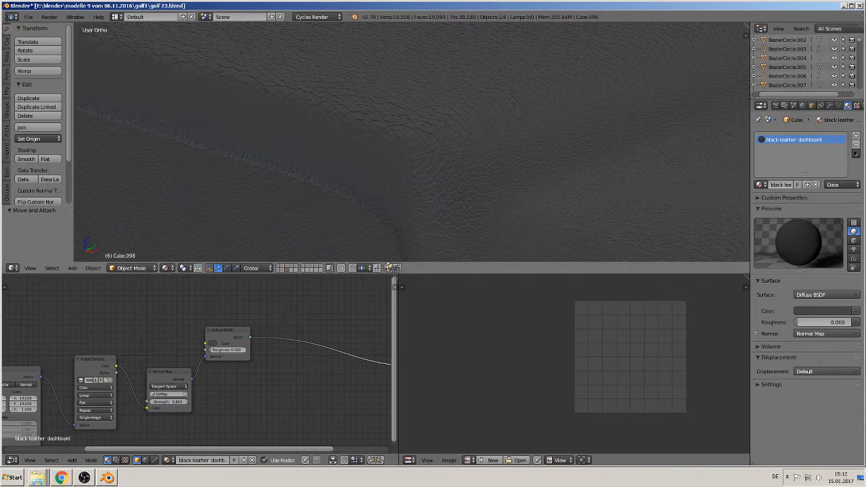
{"action": "scroll", "coordinate": [320, 379], "scroll_direction": "down", "scroll_amount": 1}
{"action": "scroll", "coordinate": [190, 412], "scroll_direction": "up", "scroll_amount": 4}
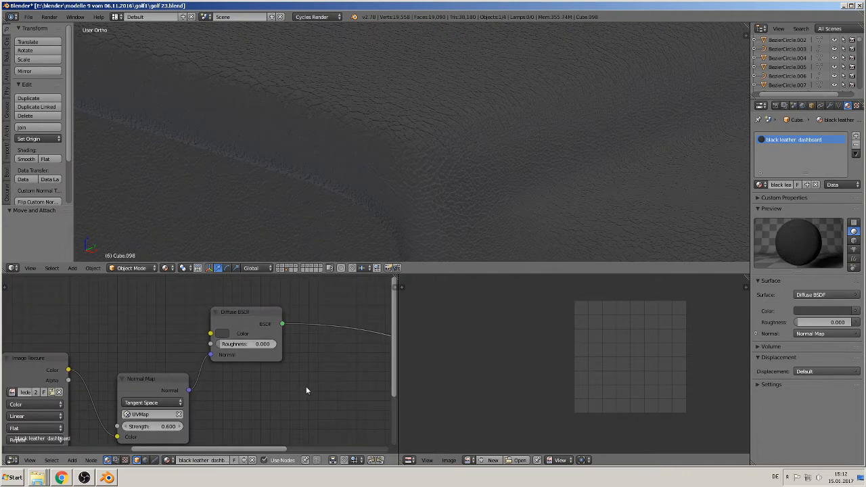
- Add a Mix Shader node on the link between the Diffuse BSDF and the Material Output
{"action": "middle_click_drag", "start_coordinate": [323, 370], "coordinate": [83, 378]}
{"action": "scroll", "coordinate": [175, 371], "scroll_direction": "down", "scroll_amount": 1}
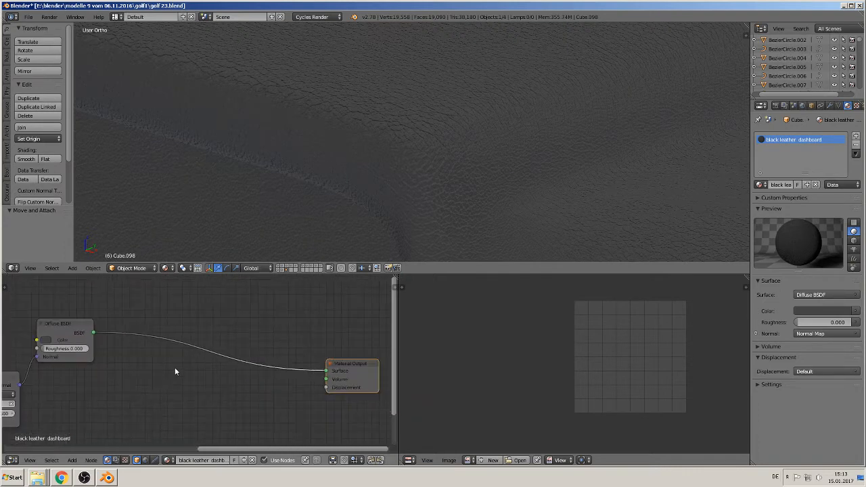
{"action": "scroll", "coordinate": [110, 425], "scroll_direction": "down", "scroll_amount": 2}
{"action": "scroll", "coordinate": [389, 173], "scroll_direction": "down", "scroll_amount": 5}
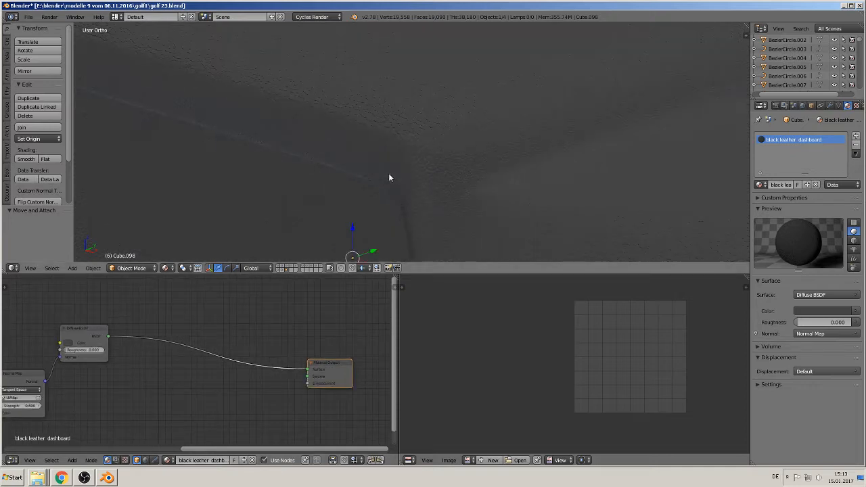
{"action": "scroll", "coordinate": [406, 176], "scroll_direction": "up", "scroll_amount": 4}
{"action": "left_click", "coordinate": [72, 460]}
{"action": "mouse_move", "coordinate": [83, 425]}
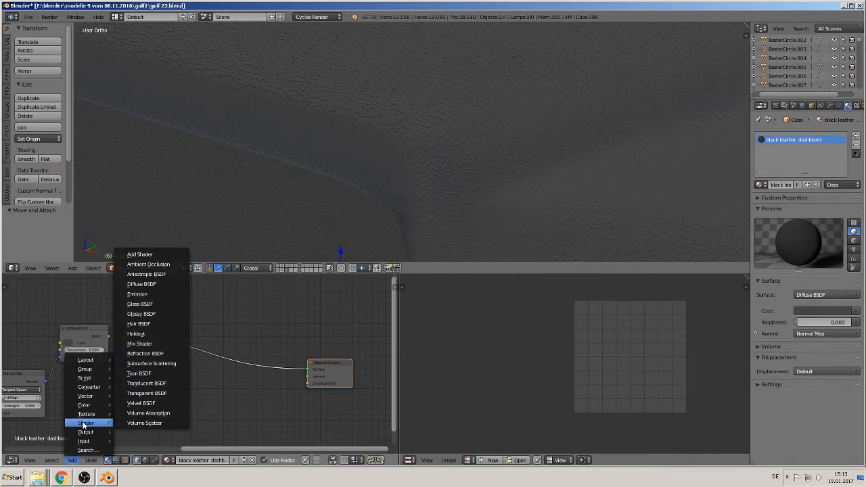
{"action": "left_click", "coordinate": [173, 344]}
{"action": "left_click", "coordinate": [164, 336]}
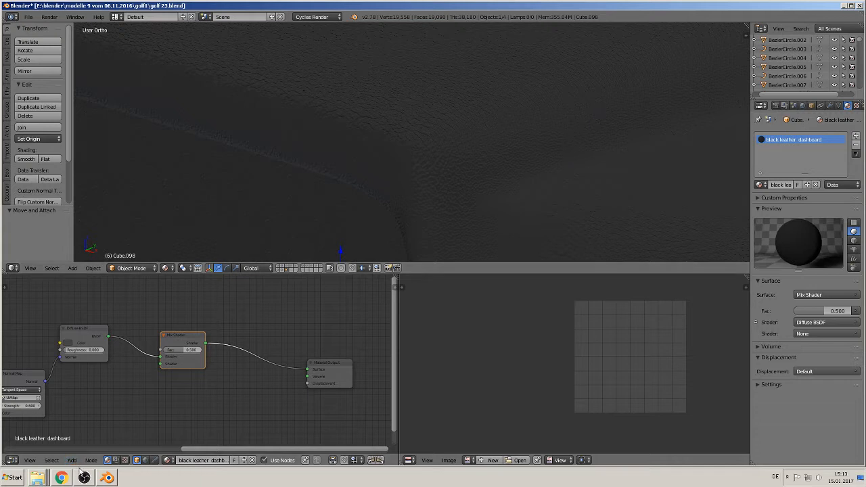
- Add a Glossy BSDF below the Diffuse BSDF and connect it to the Mix Shader's second shader input
{"action": "left_click", "coordinate": [71, 460]}
{"action": "mouse_move", "coordinate": [95, 425]}
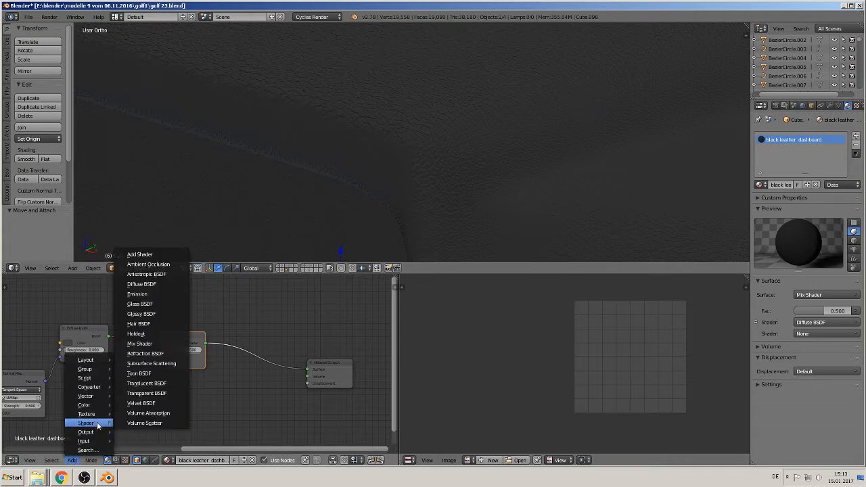
{"action": "left_click", "coordinate": [165, 314]}
{"action": "left_click", "coordinate": [69, 376]}
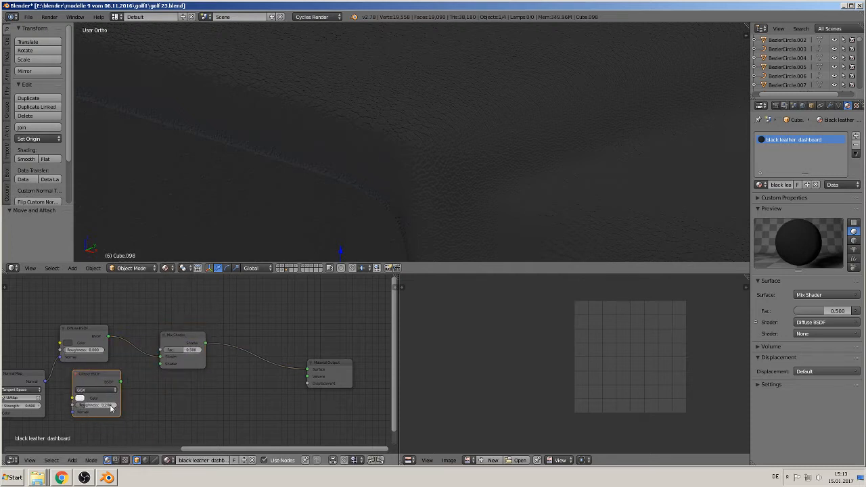
{"action": "left_click_drag", "start_coordinate": [122, 383], "coordinate": [166, 362]}
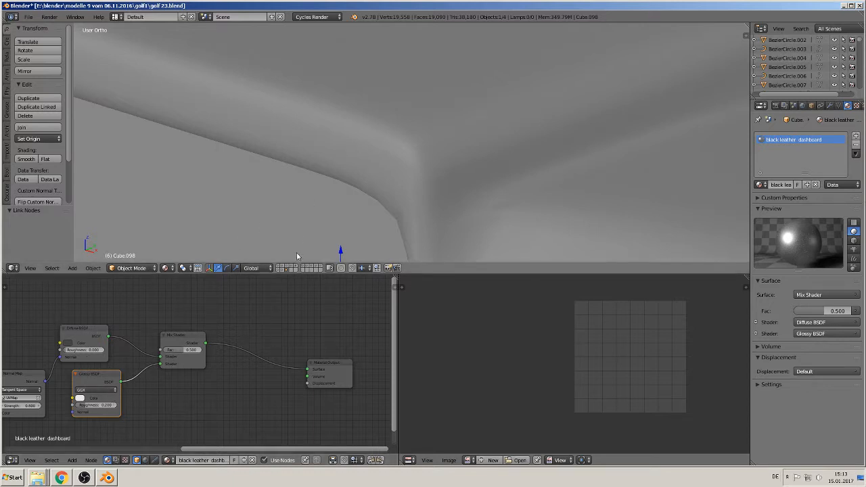
- Try the Mix Shader's factor at 1 and at 0 to compare the glossy and diffuse looks
{"action": "scroll", "coordinate": [299, 255], "scroll_direction": "down", "scroll_amount": 4}
{"action": "left_click_drag", "start_coordinate": [184, 351], "coordinate": [207, 358]}
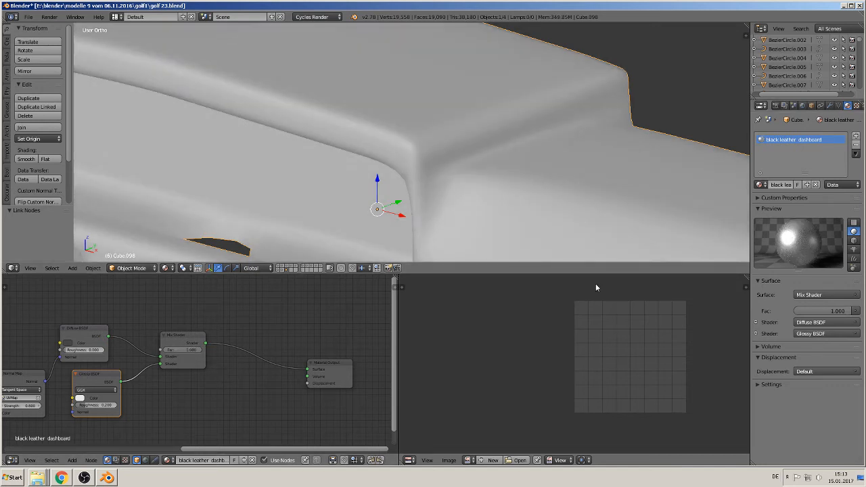
{"action": "left_click_drag", "start_coordinate": [190, 350], "coordinate": [169, 351]}
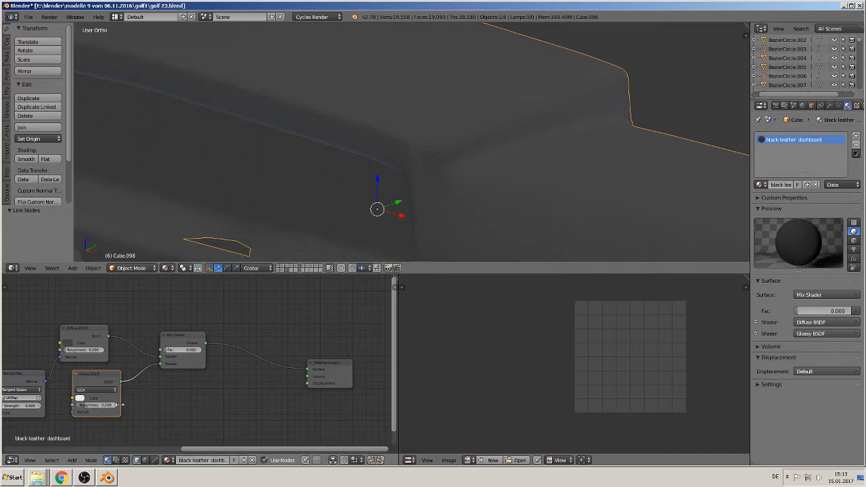
- Add a Fresnel node above the Diffuse BSDF and connect its output to the Mix Shader's Fac input
{"action": "middle_click_drag", "start_coordinate": [174, 385], "coordinate": [277, 392]}
{"action": "scroll", "coordinate": [278, 390], "scroll_direction": "down", "scroll_amount": 1}
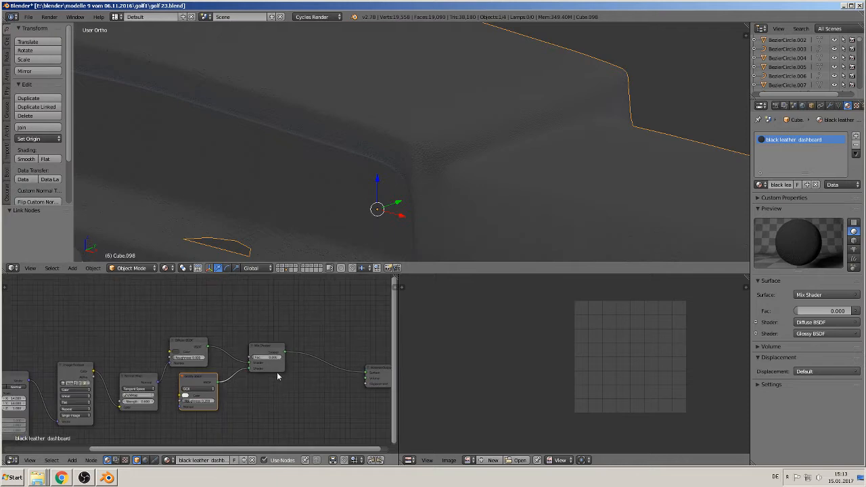
{"action": "middle_click_drag", "start_coordinate": [206, 367], "coordinate": [169, 405]}
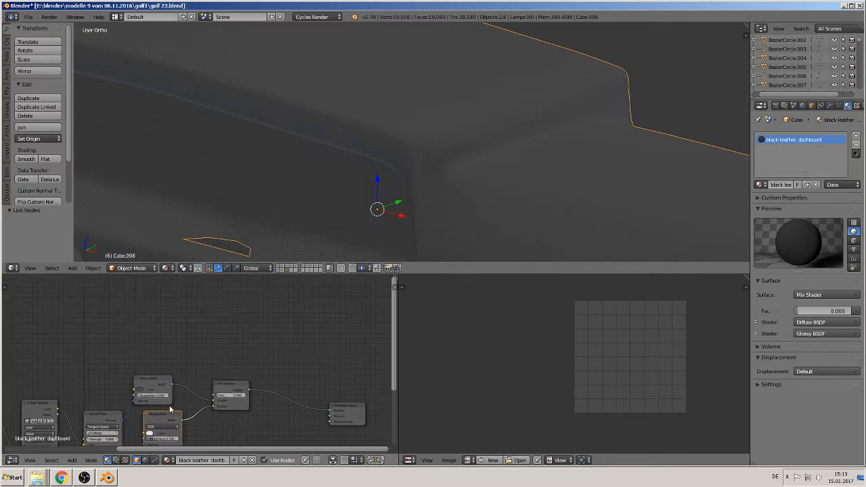
{"action": "left_click", "coordinate": [72, 461]}
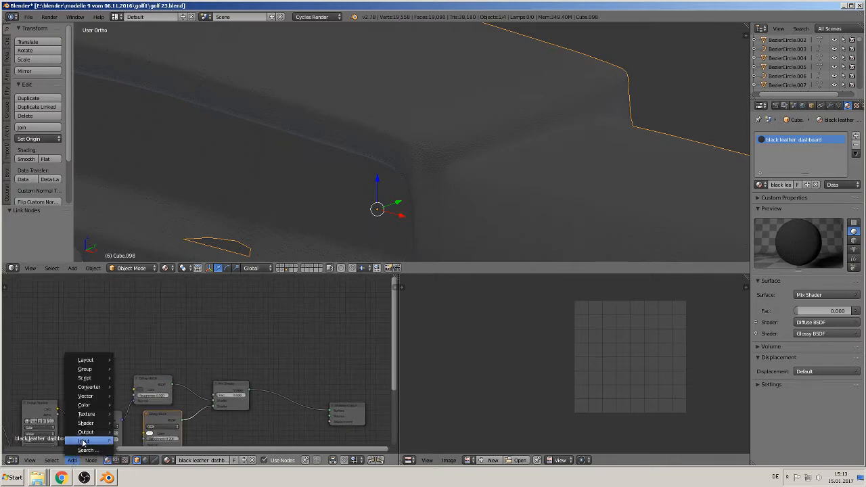
{"action": "mouse_move", "coordinate": [82, 441]}
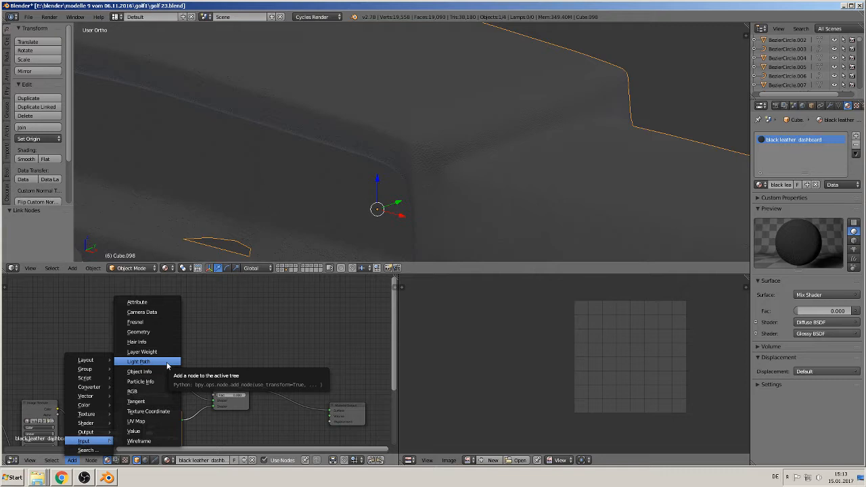
{"action": "left_click", "coordinate": [163, 324]}
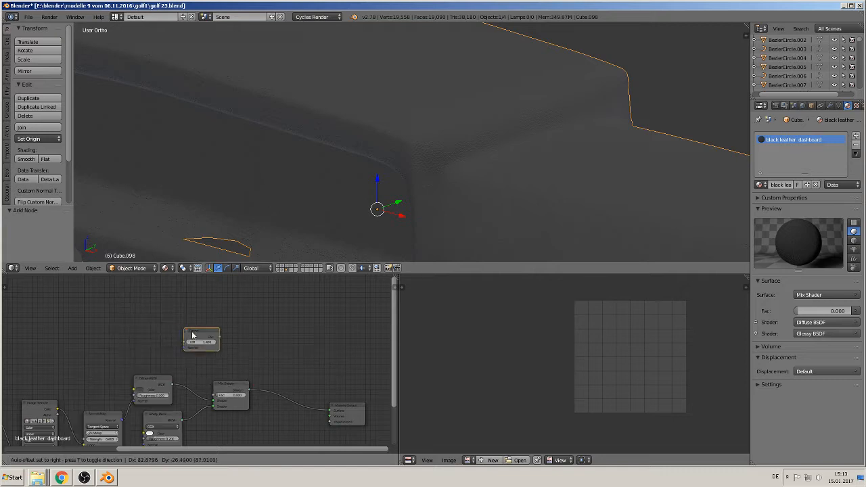
{"action": "left_click", "coordinate": [178, 359]}
{"action": "left_click_drag", "start_coordinate": [175, 354], "coordinate": [215, 398]}
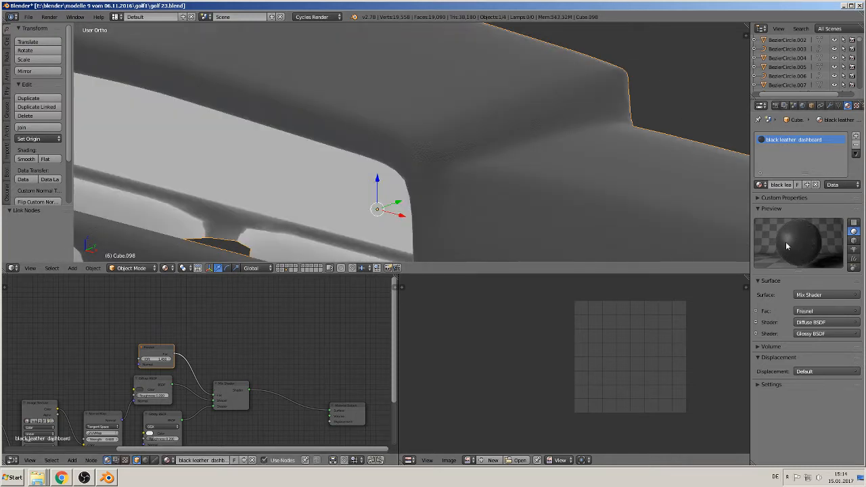
- Adjust the Glossy BSDF's roughness, trying 1 and a near-zero value, and settle on about 0.6
{"action": "mouse_move", "coordinate": [337, 209]}
{"action": "middle_mouse_down"}
{"action": "mouse_move", "coordinate": [345, 186]}
{"action": "mouse_move", "coordinate": [329, 187]}
{"action": "mouse_move", "coordinate": [373, 203]}
{"action": "mouse_move", "coordinate": [435, 196]}
{"action": "mouse_move", "coordinate": [342, 199]}
{"action": "middle_mouse_up"}
{"action": "middle_click_drag", "start_coordinate": [244, 178], "coordinate": [246, 193]}
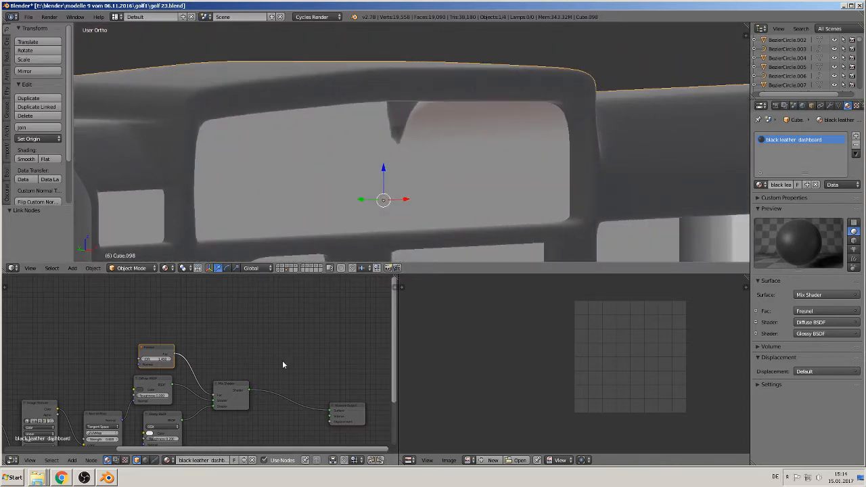
{"action": "middle_click_drag", "start_coordinate": [285, 362], "coordinate": [357, 317]}
{"action": "scroll", "coordinate": [291, 383], "scroll_direction": "up", "scroll_amount": 1}
{"action": "scroll", "coordinate": [277, 390], "scroll_direction": "up", "scroll_amount": 1}
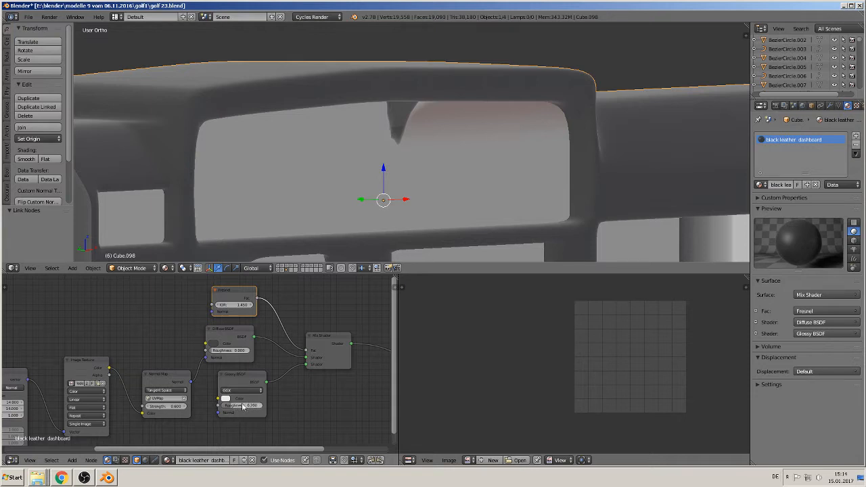
{"action": "left_click_drag", "start_coordinate": [241, 408], "coordinate": [264, 408]}
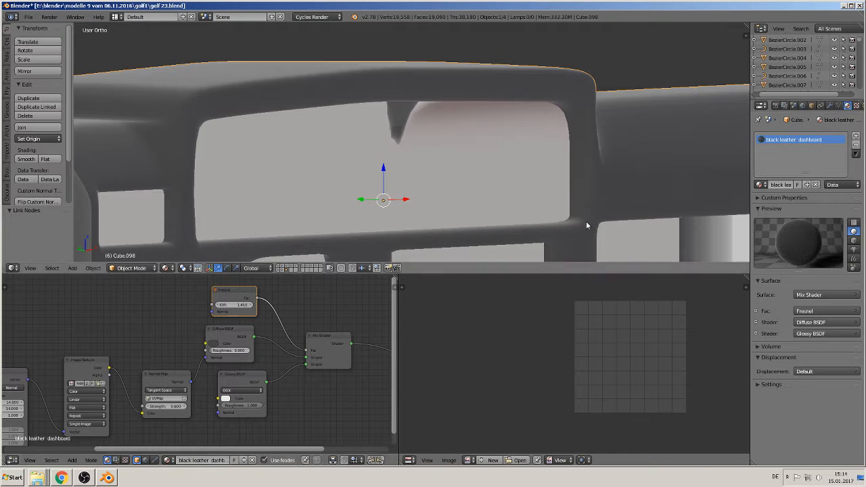
{"action": "middle_click_drag", "start_coordinate": [586, 222], "coordinate": [160, 163]}
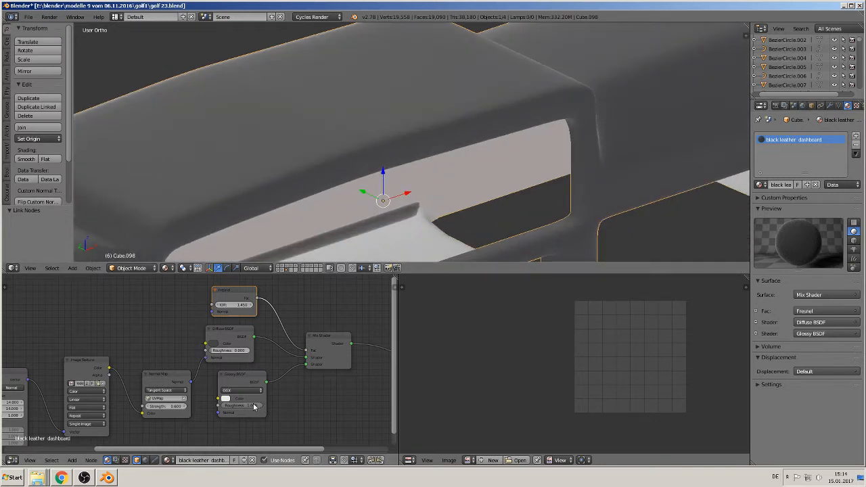
{"action": "mouse_move", "coordinate": [254, 406]}
{"action": "left_mouse_down"}
{"action": "mouse_move", "coordinate": [230, 412]}
{"action": "mouse_move", "coordinate": [240, 414]}
{"action": "left_mouse_up"}
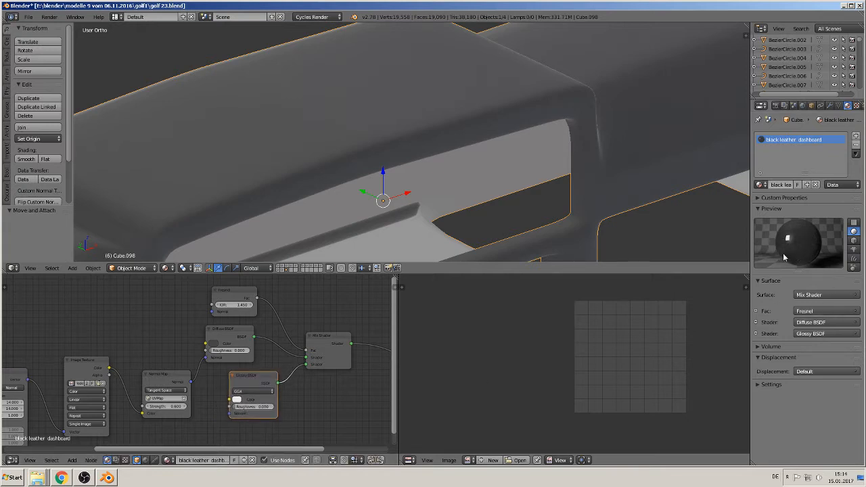
{"action": "left_click_drag", "start_coordinate": [248, 408], "coordinate": [255, 409]}
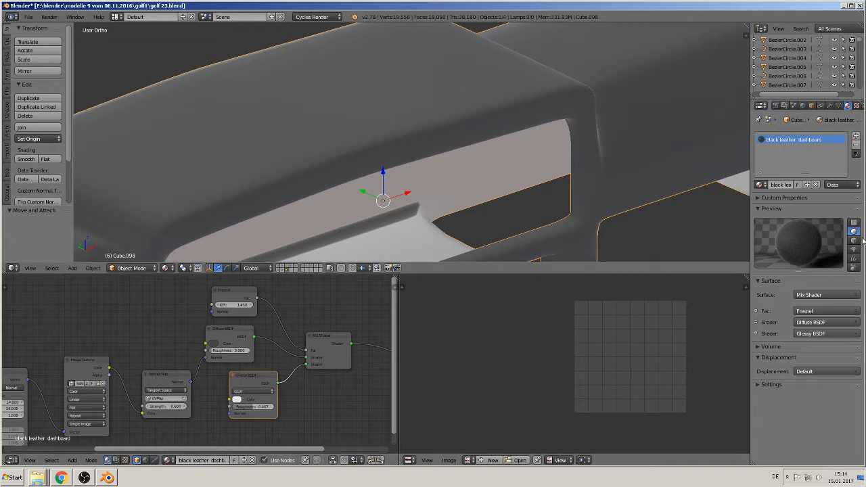
- Darken the Diffuse BSDF's color to near black
{"action": "scroll", "coordinate": [305, 178], "scroll_direction": "down", "scroll_amount": 2}
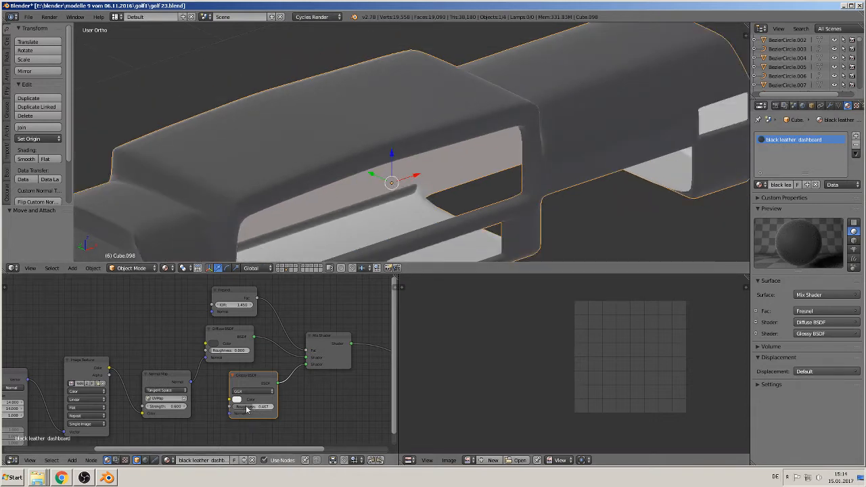
{"action": "left_click", "coordinate": [214, 345]}
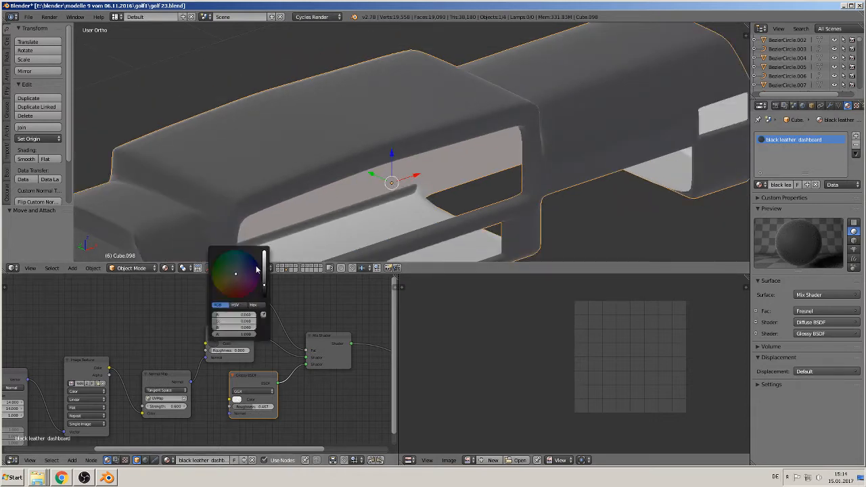
{"action": "left_click_drag", "start_coordinate": [264, 291], "coordinate": [264, 294]}
{"action": "middle_click_drag", "start_coordinate": [291, 189], "coordinate": [249, 166]}
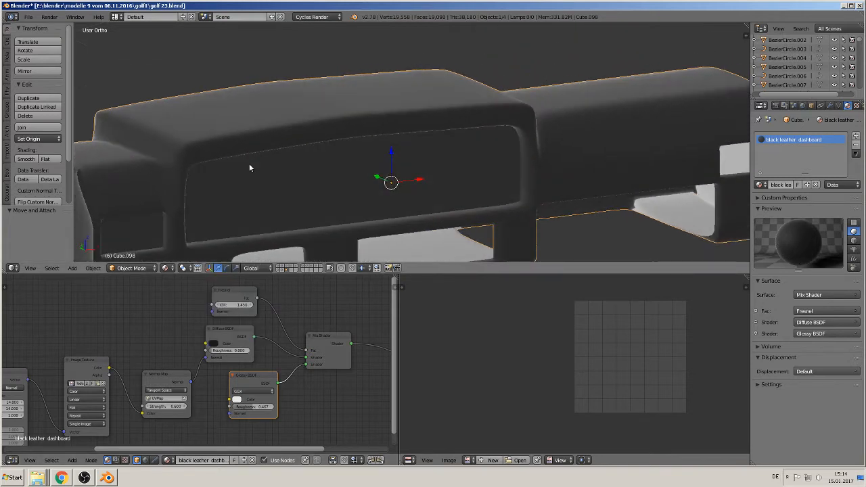
- Darken the Glossy BSDF's color from white to a dark grey
{"action": "left_click", "coordinate": [237, 400]}
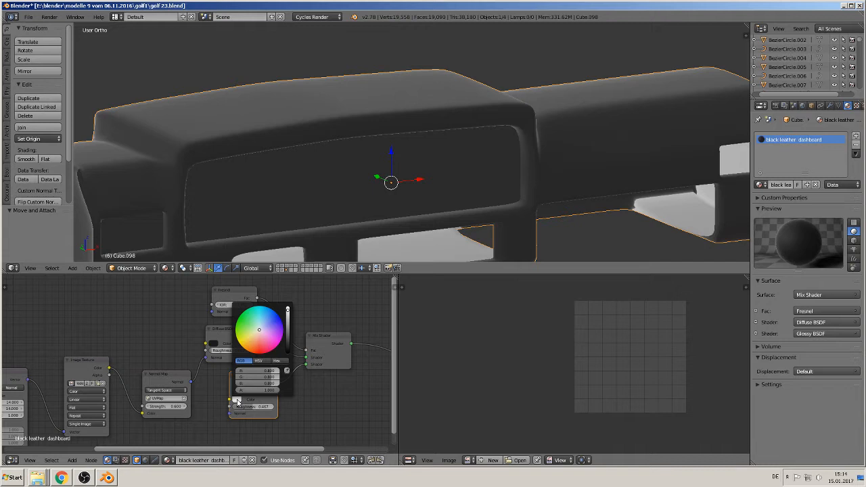
{"action": "left_click", "coordinate": [288, 341]}
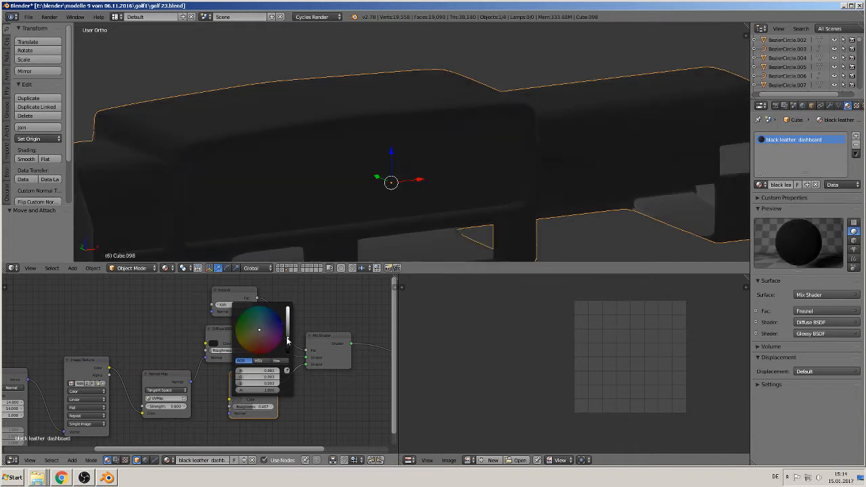
{"action": "middle_click_drag", "start_coordinate": [406, 128], "coordinate": [348, 118]}
- Examine the darkened leather material on the dashboard up close and from several angles
{"action": "scroll", "coordinate": [392, 133], "scroll_direction": "up", "scroll_amount": 10}
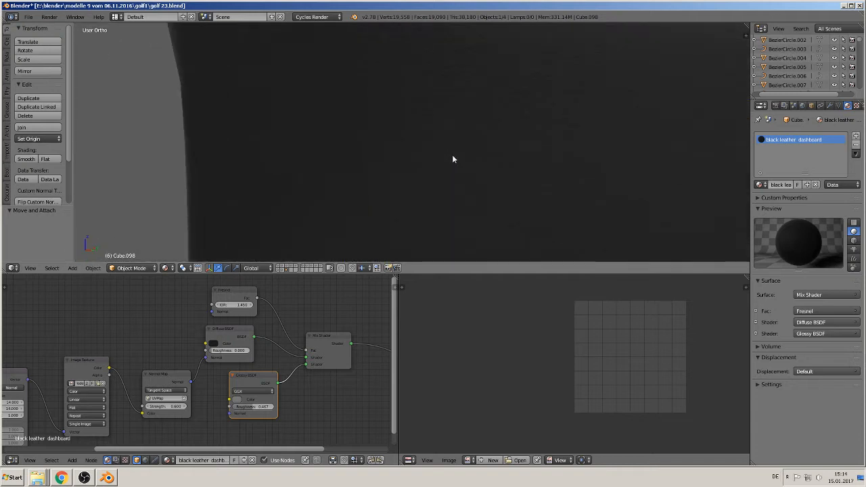
{"action": "middle_click_drag", "start_coordinate": [449, 157], "coordinate": [441, 170]}
{"action": "scroll", "coordinate": [433, 170], "scroll_direction": "down", "scroll_amount": 8}
{"action": "scroll", "coordinate": [442, 169], "scroll_direction": "up", "scroll_amount": 5}
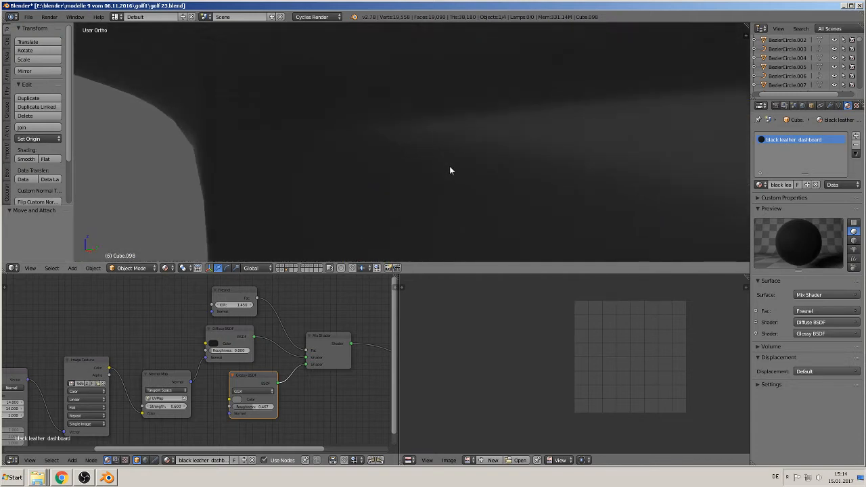
{"action": "scroll", "coordinate": [450, 167], "scroll_direction": "down", "scroll_amount": 1}
{"action": "scroll", "coordinate": [449, 170], "scroll_direction": "down", "scroll_amount": 4}
{"action": "scroll", "coordinate": [448, 172], "scroll_direction": "down", "scroll_amount": 2}
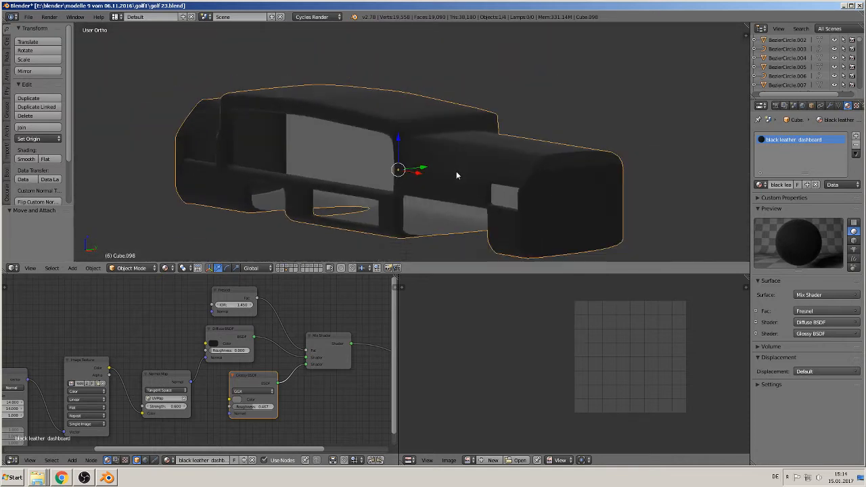
{"action": "scroll", "coordinate": [474, 174], "scroll_direction": "up", "scroll_amount": 1}
{"action": "mouse_move", "coordinate": [501, 177]}
{"action": "middle_mouse_down"}
{"action": "mouse_move", "coordinate": [588, 170]}
{"action": "mouse_move", "coordinate": [499, 178]}
{"action": "mouse_move", "coordinate": [483, 170]}
{"action": "mouse_move", "coordinate": [507, 176]}
{"action": "middle_mouse_up"}
{"action": "scroll", "coordinate": [510, 176], "scroll_direction": "up", "scroll_amount": 4}
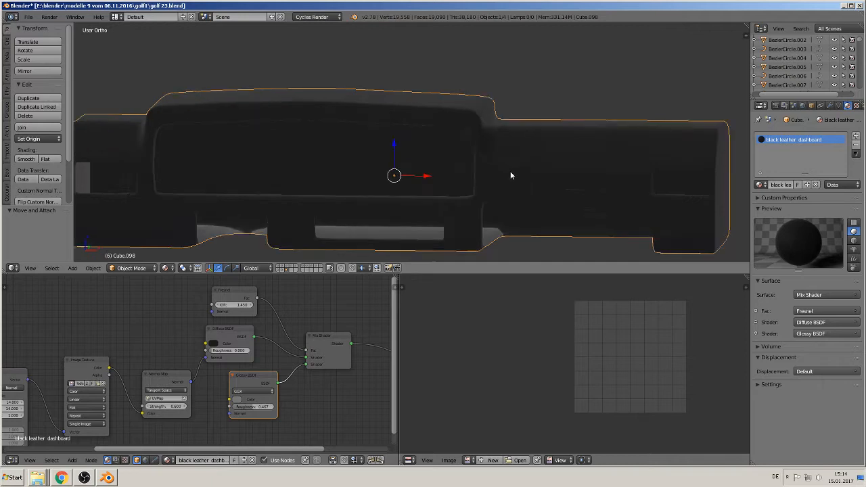
{"action": "scroll", "coordinate": [517, 180], "scroll_direction": "down", "scroll_amount": 1}
{"action": "scroll", "coordinate": [521, 179], "scroll_direction": "down", "scroll_amount": 3}
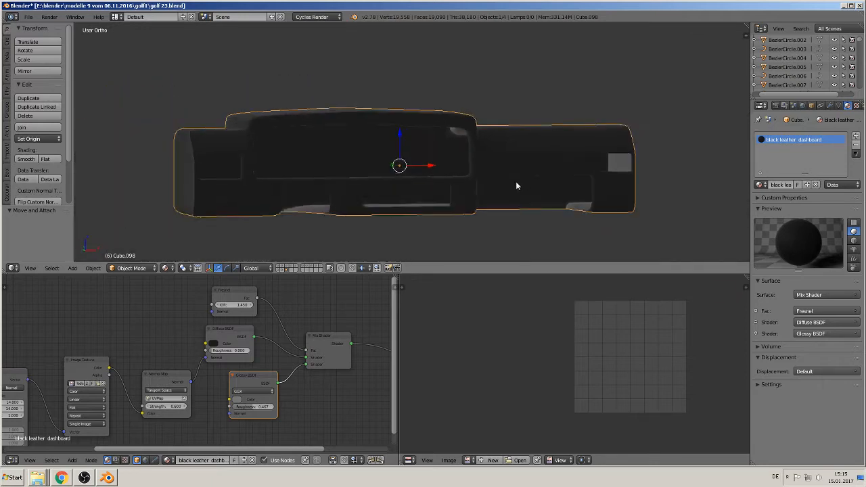
{"action": "middle_click_drag", "start_coordinate": [517, 183], "coordinate": [482, 205]}
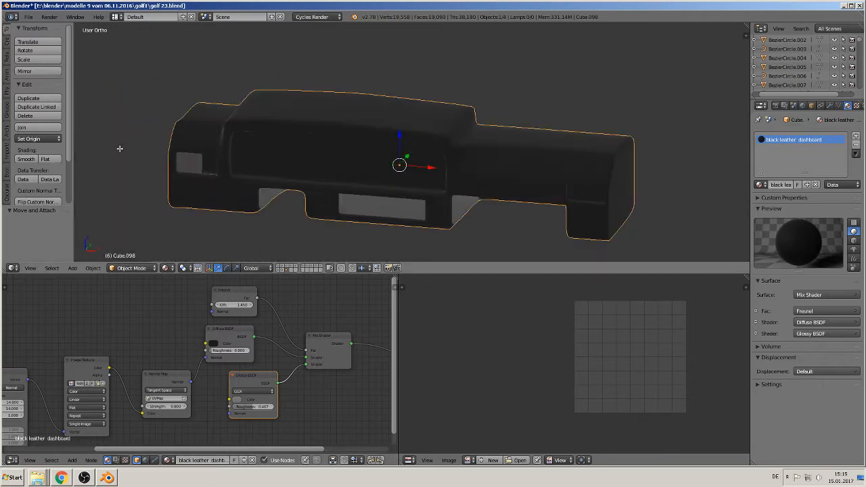
- Check the dashboard's UV layout with the whole mesh selected in Edit Mode, return to Object Mode and save the file
{"action": "key", "text": "Tab"}
{"action": "key", "text": "a"}
{"action": "key", "text": "a"}
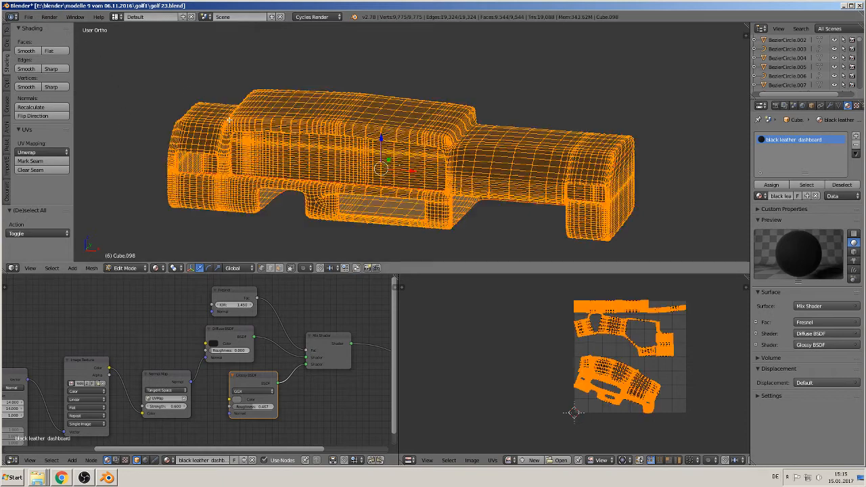
{"action": "key", "text": "Tab"}
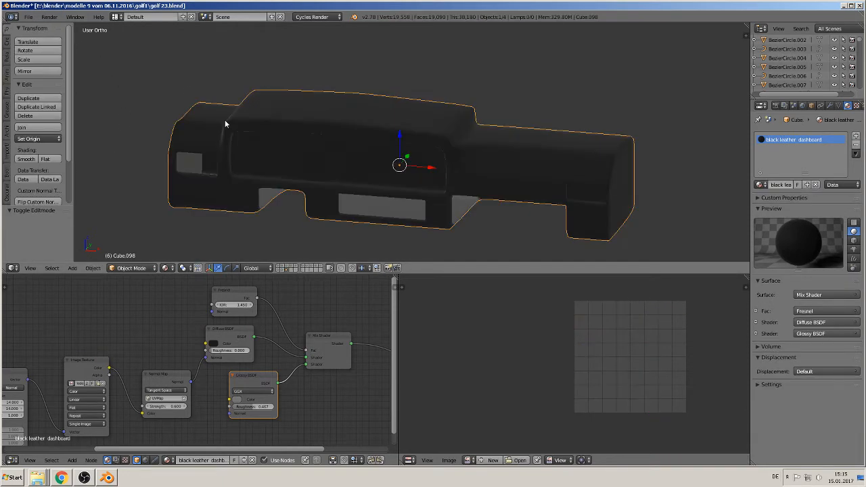
{"action": "left_click", "coordinate": [32, 16]}
- Switch the viewport to Rendered shading and inspect the leather surface around the dashboard's raised instrument hood
{"action": "scroll", "coordinate": [321, 150], "scroll_direction": "up", "scroll_amount": 2}
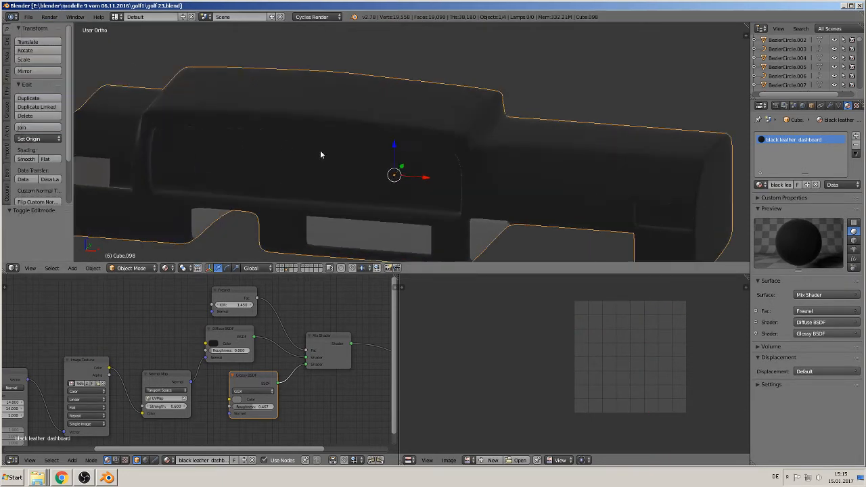
{"action": "left_click", "coordinate": [166, 268]}
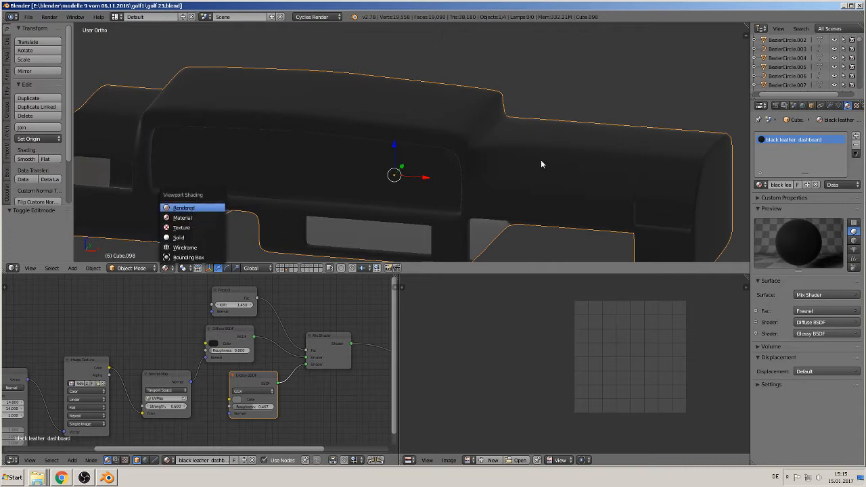
{"action": "key", "text": "Return"}
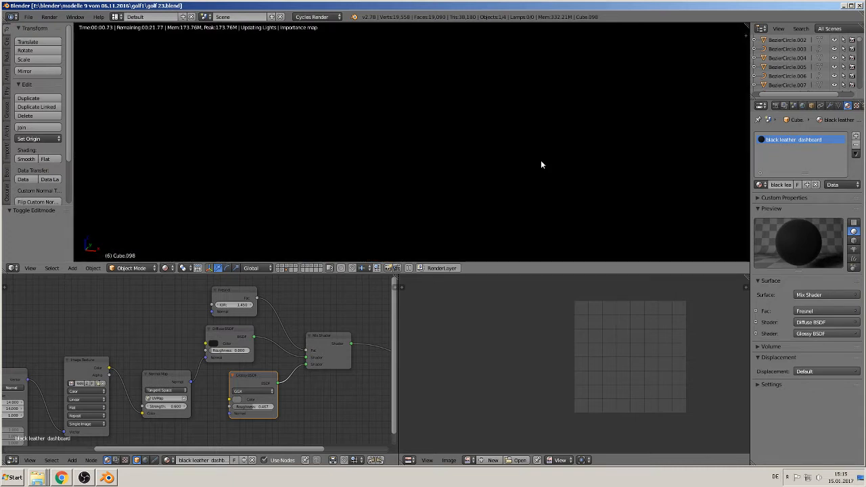
{"action": "scroll", "coordinate": [500, 154], "scroll_direction": "up", "scroll_amount": 5}
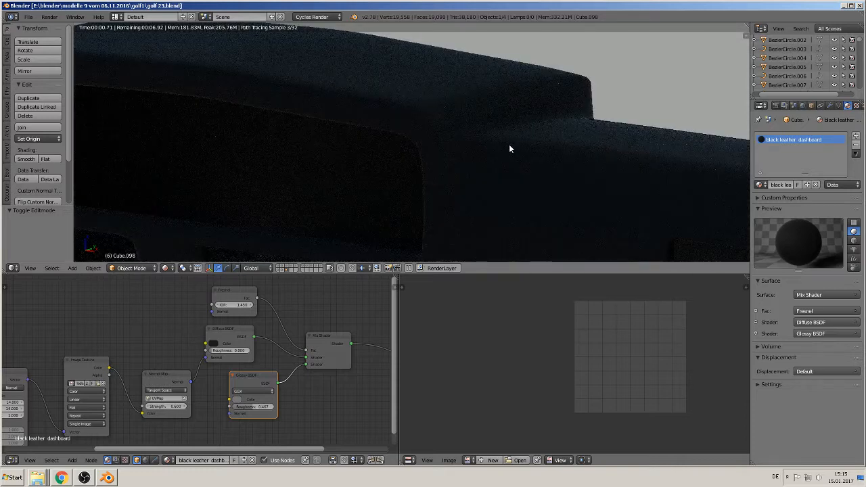
{"action": "scroll", "coordinate": [512, 143], "scroll_direction": "up", "scroll_amount": 2}
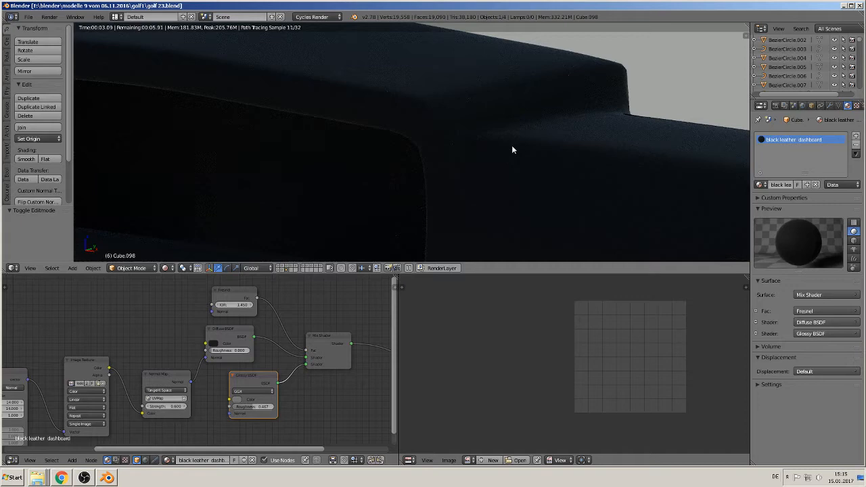
{"action": "middle_click_drag", "start_coordinate": [504, 144], "coordinate": [425, 192]}
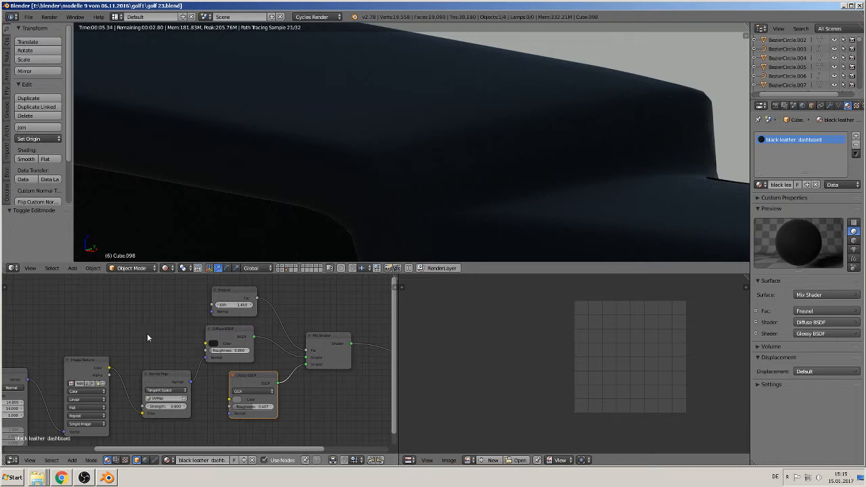
- Try a scale of 9 for both X and Y in the Mapping node
{"action": "middle_click_drag", "start_coordinate": [147, 337], "coordinate": [352, 293]}
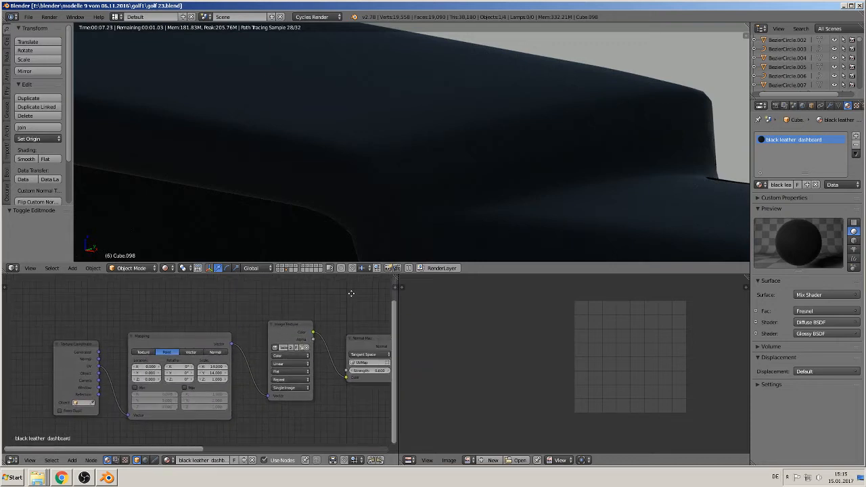
{"action": "scroll", "coordinate": [264, 356], "scroll_direction": "up", "scroll_amount": 3}
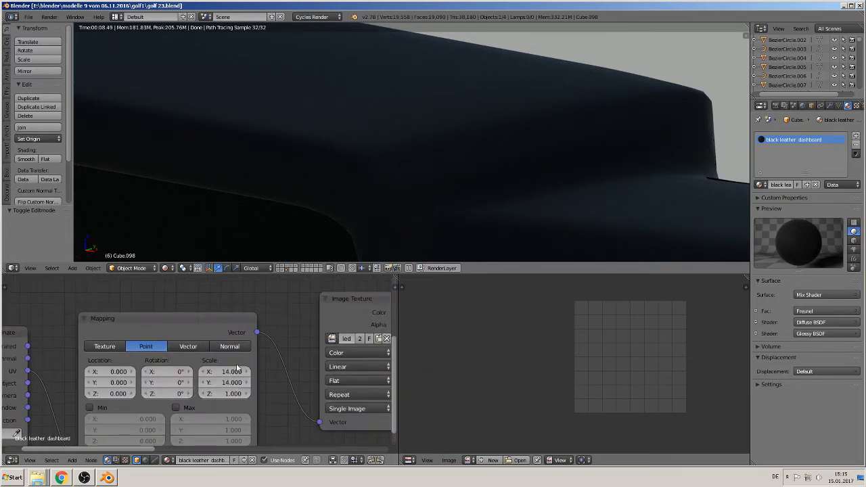
{"action": "left_click", "coordinate": [236, 371]}
{"action": "type", "text": "9"}
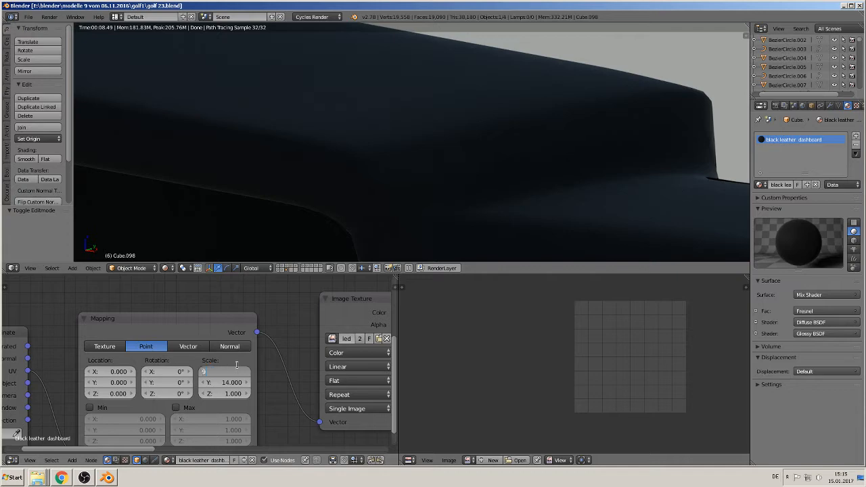
{"action": "key", "text": "Return"}
{"action": "left_click", "coordinate": [235, 383]}
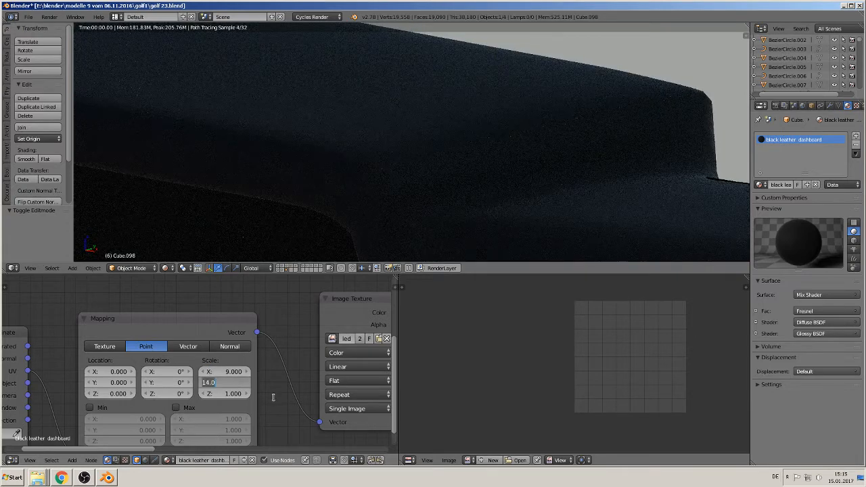
{"action": "type", "text": "9"}
{"action": "key", "text": "Return"}
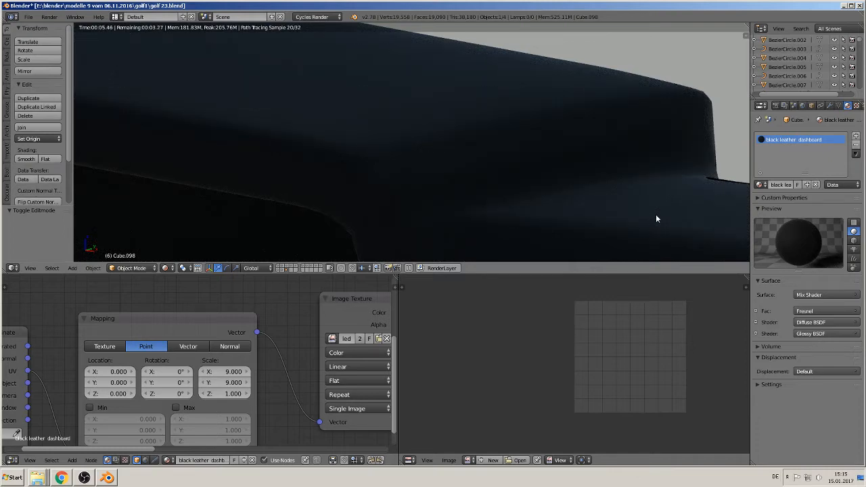
- Change the Mapping node's vector type from Point to Texture and check the rendered grain up close
{"action": "left_click", "coordinate": [231, 371]}
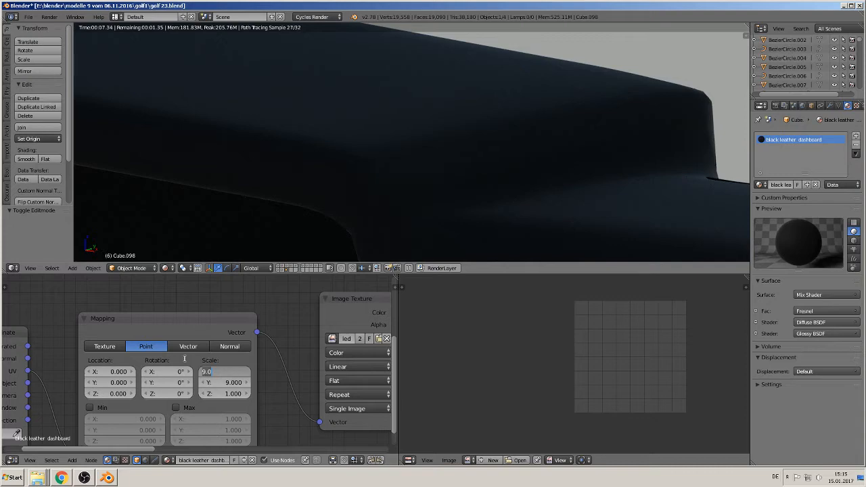
{"action": "left_click", "coordinate": [111, 347]}
{"action": "left_click", "coordinate": [111, 347]}
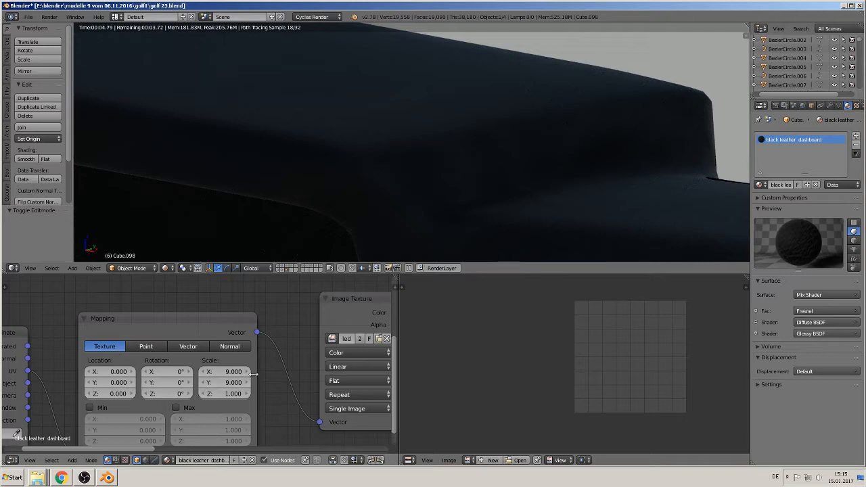
{"action": "scroll", "coordinate": [550, 210], "scroll_direction": "up", "scroll_amount": 2}
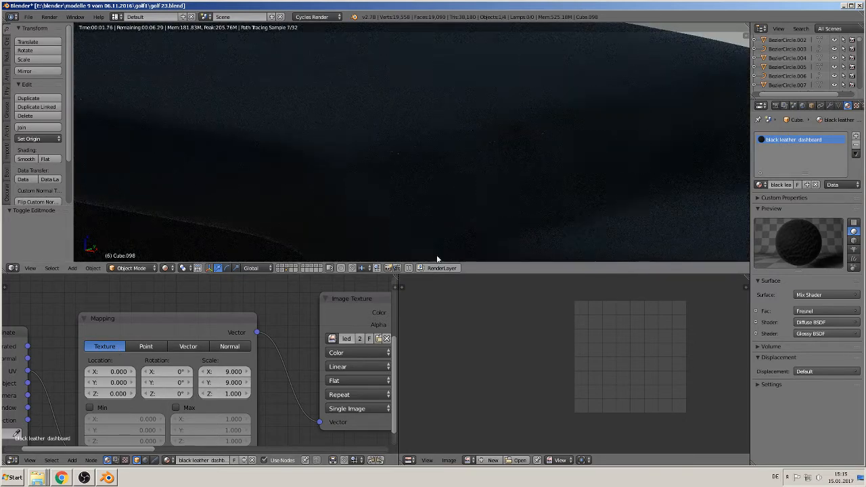
- Set the Mapping node's X and Y scale to 3
{"action": "left_click", "coordinate": [246, 376]}
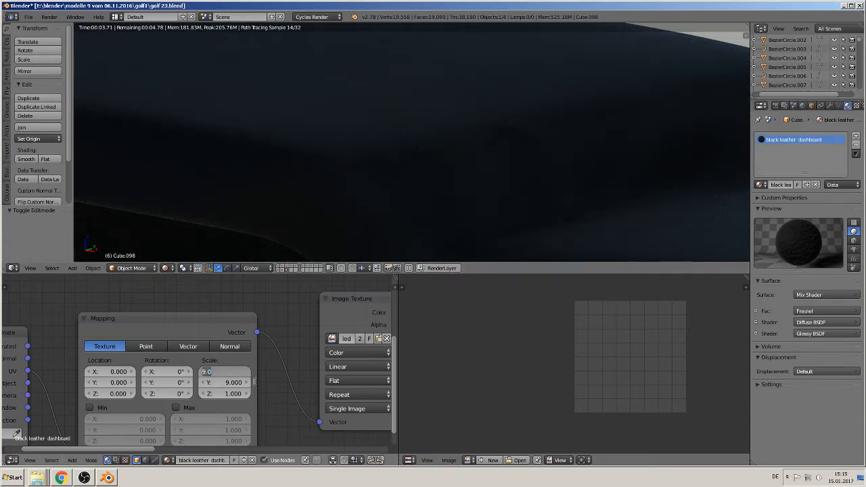
{"action": "type", "text": "3"}
{"action": "key", "text": "Return"}
{"action": "left_click", "coordinate": [234, 383]}
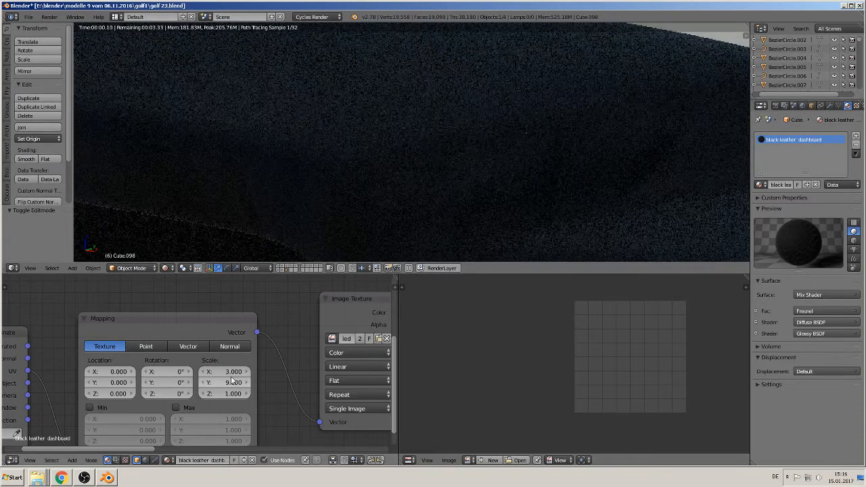
{"action": "type", "text": "3"}
{"action": "key", "text": "Return"}
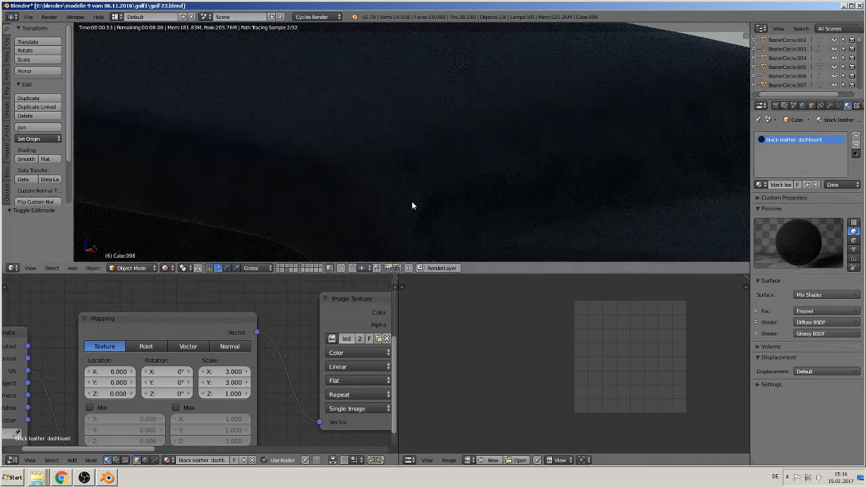
- Return the viewport to Material shading and view the whole dashboard obliquely to judge the leather grain
{"action": "scroll", "coordinate": [429, 188], "scroll_direction": "down", "scroll_amount": 3}
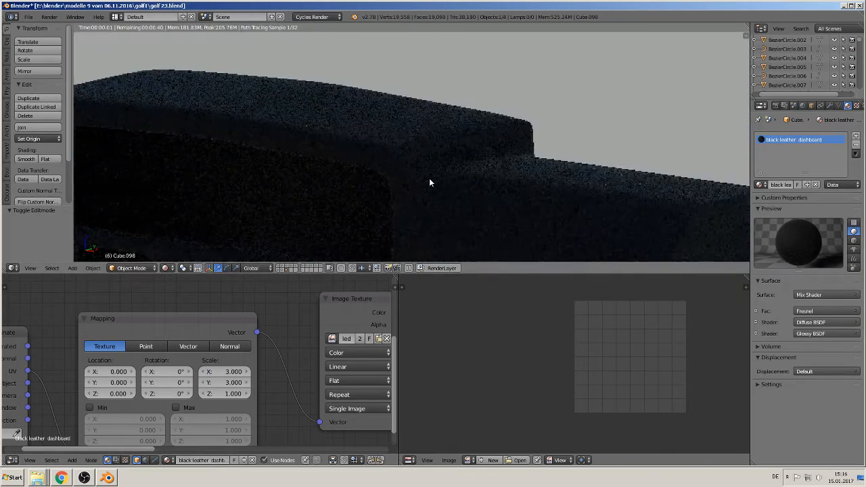
{"action": "middle_click_drag", "start_coordinate": [430, 179], "coordinate": [434, 164]}
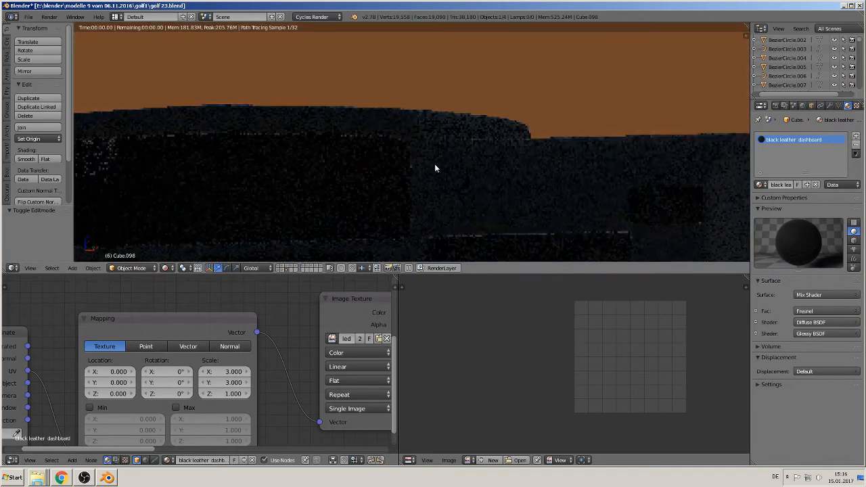
{"action": "left_click", "coordinate": [166, 268]}
{"action": "left_click", "coordinate": [206, 216]}
{"action": "mouse_move", "coordinate": [404, 150]}
{"action": "middle_mouse_down"}
{"action": "mouse_move", "coordinate": [391, 174]}
{"action": "mouse_move", "coordinate": [458, 58]}
{"action": "mouse_move", "coordinate": [494, 87]}
{"action": "middle_mouse_up"}
{"action": "scroll", "coordinate": [504, 98], "scroll_direction": "down", "scroll_amount": 4}
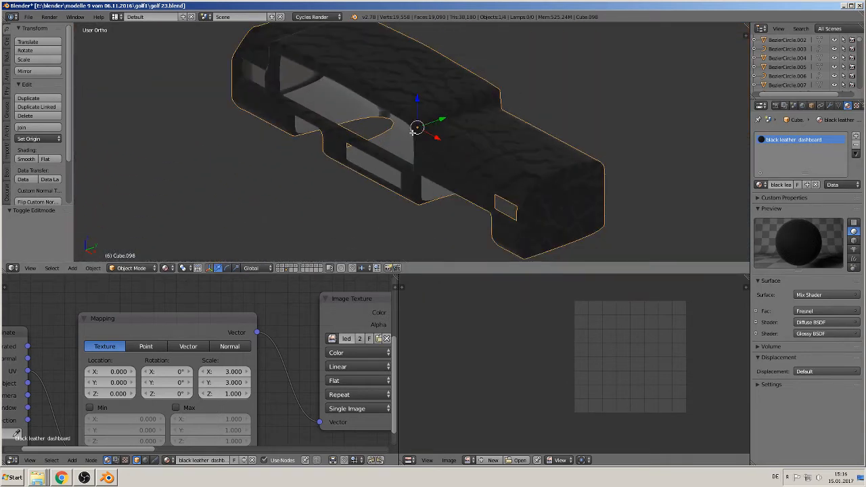
- Unwrap the dashboard's whole mesh again with the standard Unwrap method and return to Object Mode
{"action": "key", "text": "Tab"}
{"action": "key", "text": "u"}
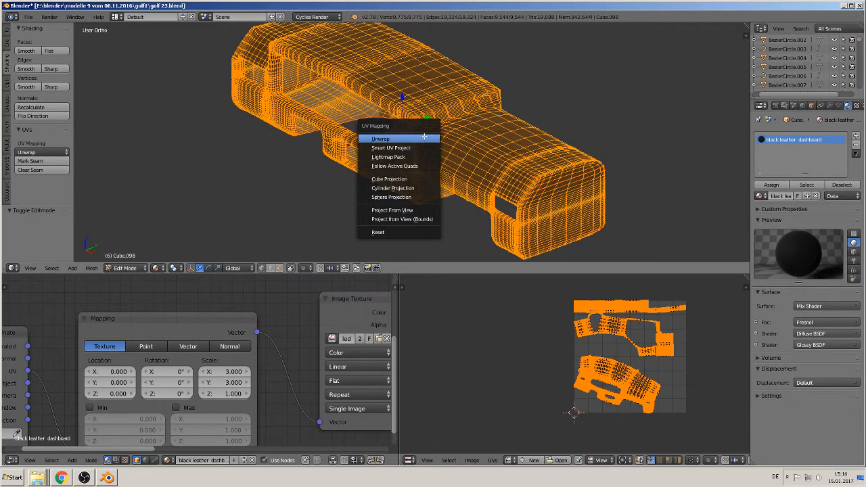
{"action": "left_click", "coordinate": [424, 137]}
{"action": "key", "text": "Tab"}
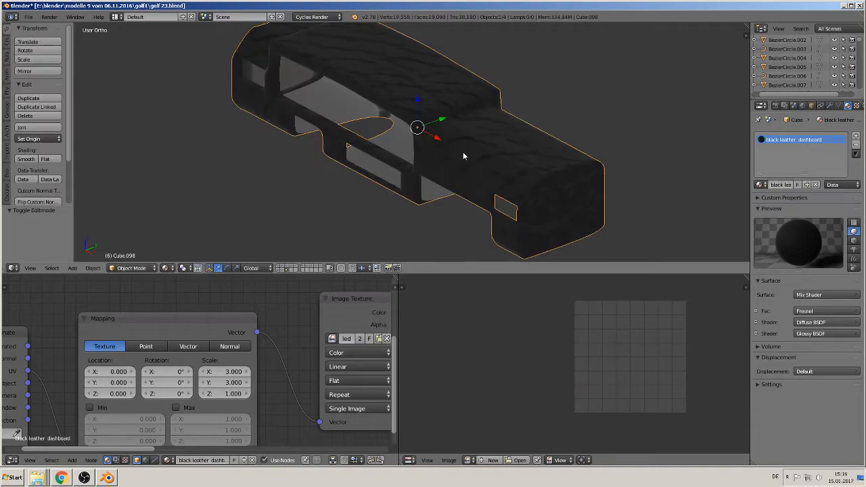
- Try an X scale of 7 on the Mapping node of the dashboard's leather texture
{"action": "scroll", "coordinate": [463, 152], "scroll_direction": "up", "scroll_amount": 4}
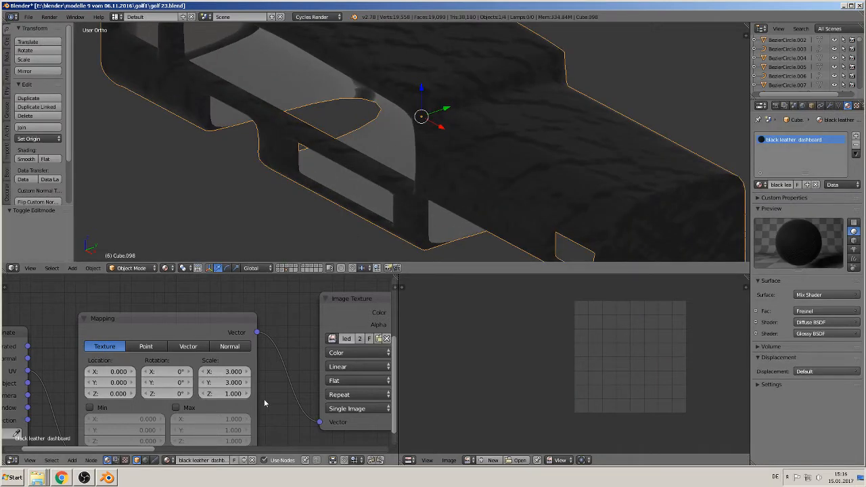
{"action": "left_click", "coordinate": [230, 371]}
{"action": "type", "text": "7"}
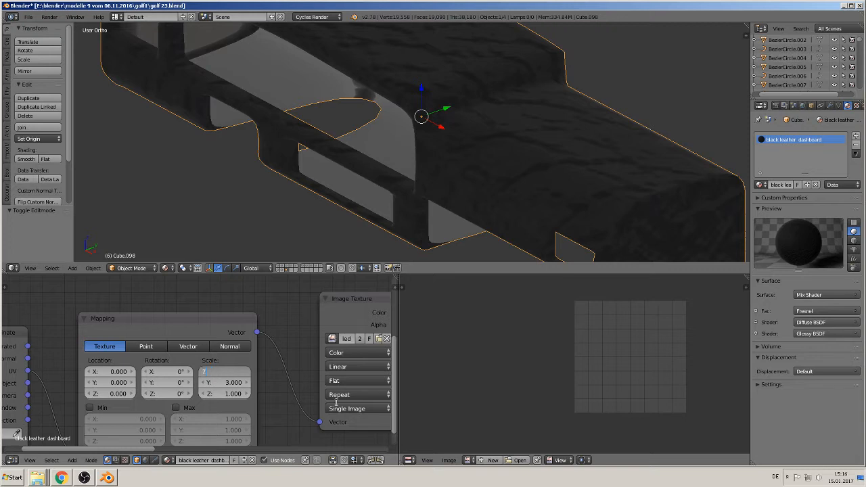
{"action": "key", "text": "Return"}
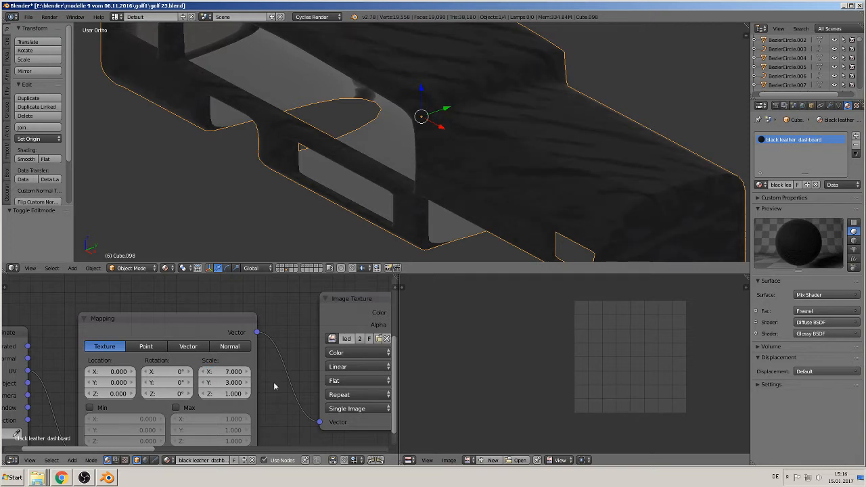
- Set both the X and Y scale of the Mapping node to 0.3
{"action": "left_click", "coordinate": [232, 372]}
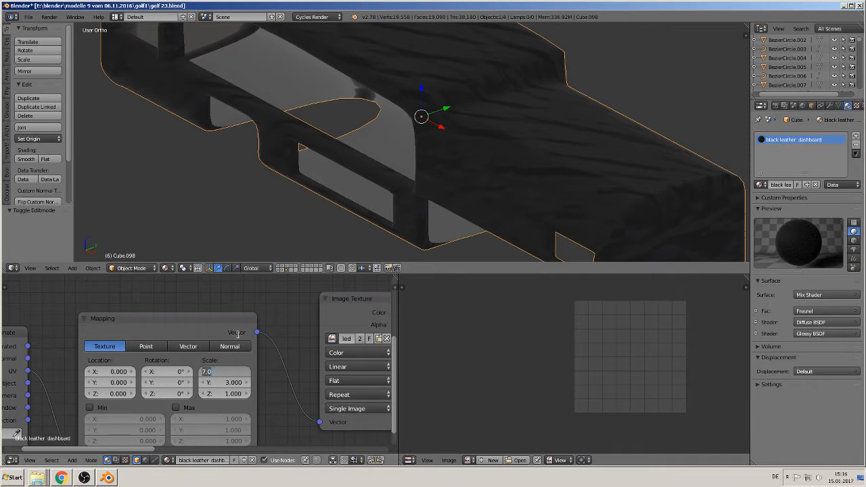
{"action": "key", "text": "BackSpace"}
{"action": "key", "text": "Return"}
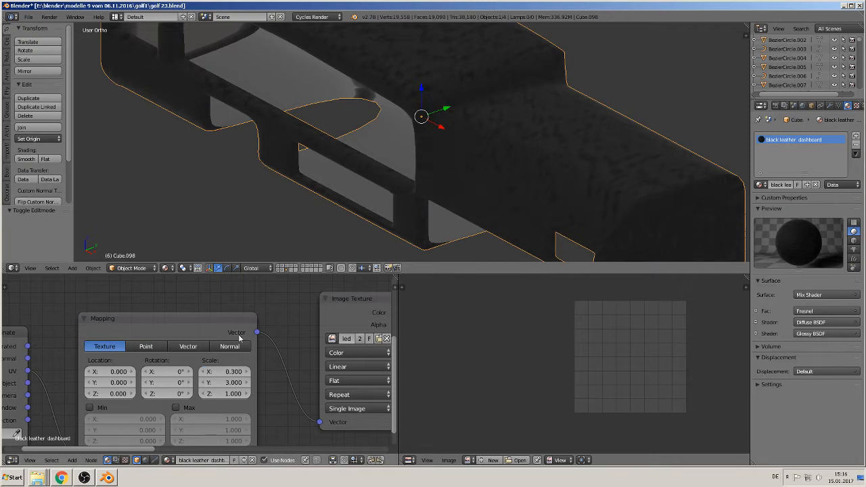
{"action": "left_click", "coordinate": [223, 383]}
{"action": "key", "text": "BackSpace"}
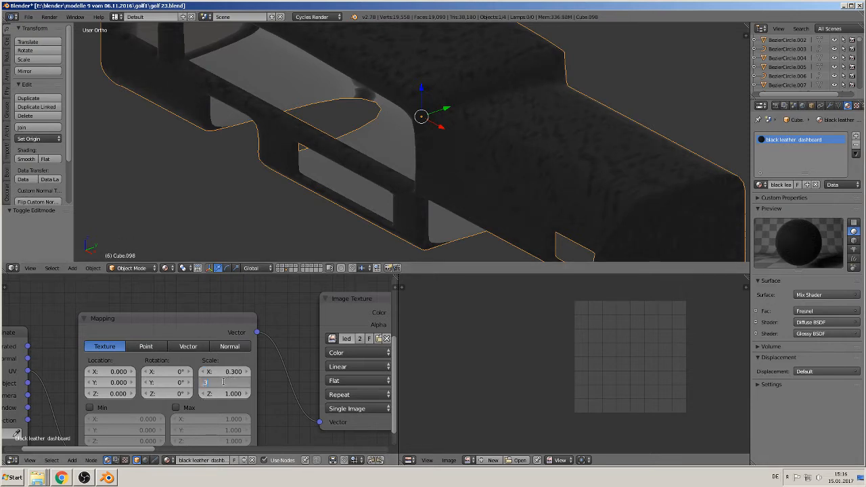
{"action": "type", "text": ".3"}
{"action": "key", "text": "Return"}
- Switch the viewport to Rendered shading with a close view of the dashboard's upper edge
{"action": "scroll", "coordinate": [599, 123], "scroll_direction": "up", "scroll_amount": 4}
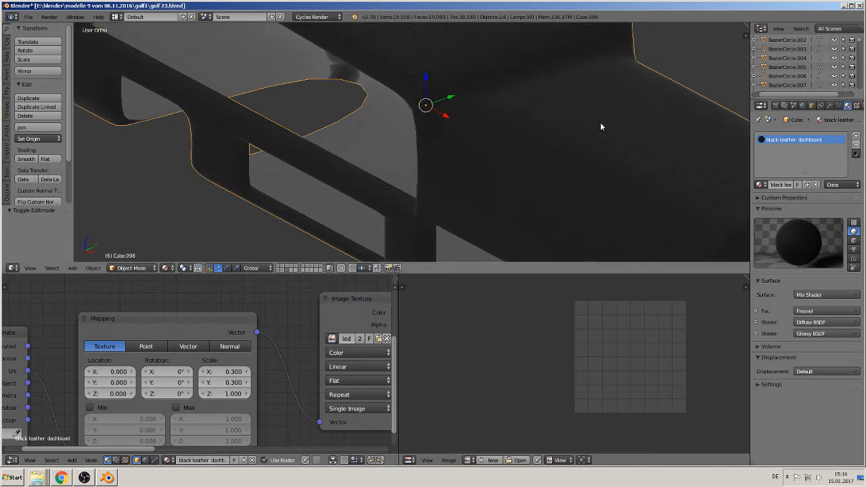
{"action": "middle_click_drag", "start_coordinate": [595, 129], "coordinate": [557, 251]}
{"action": "scroll", "coordinate": [557, 251], "scroll_direction": "up", "scroll_amount": 3}
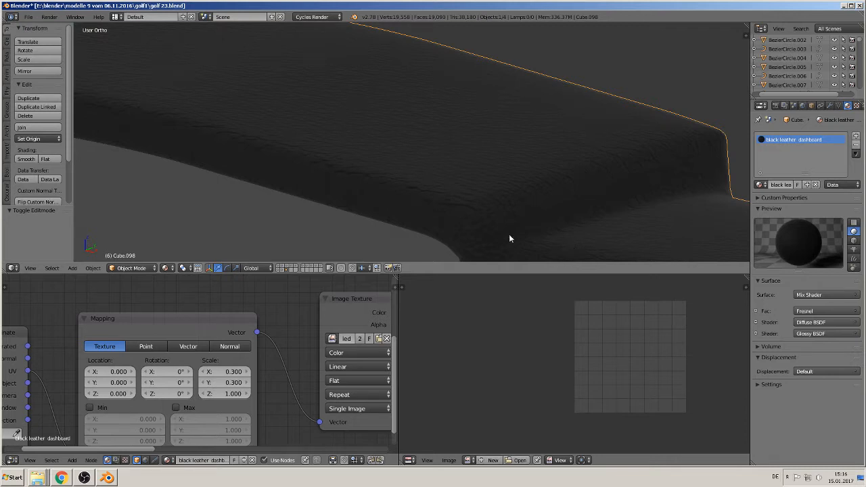
{"action": "left_click", "coordinate": [164, 268]}
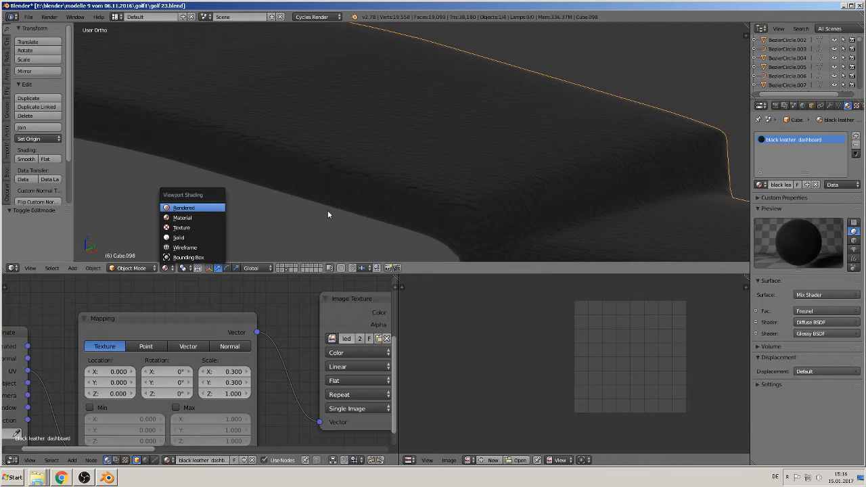
{"action": "key", "text": "Return"}
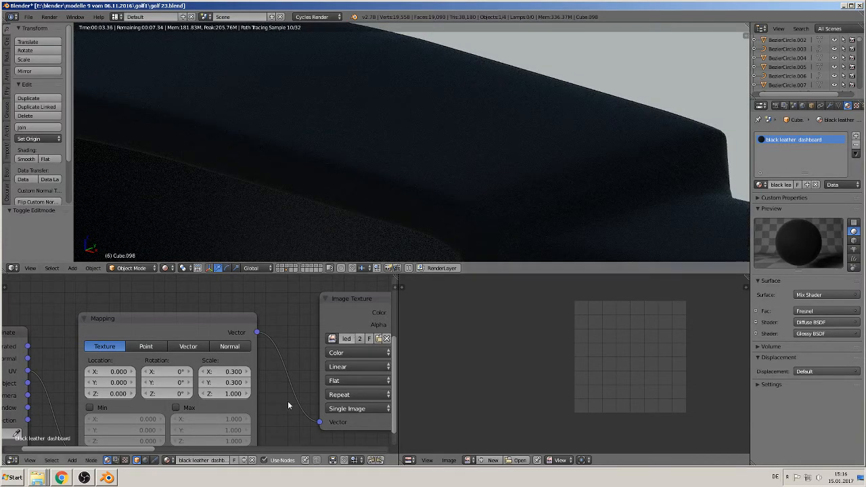
- Set the Glossy BSDF color to a neutral grey with R, G and B at 0.370
{"action": "middle_click_drag", "start_coordinate": [318, 410], "coordinate": [166, 367]}
{"action": "scroll", "coordinate": [249, 368], "scroll_direction": "down", "scroll_amount": 2}
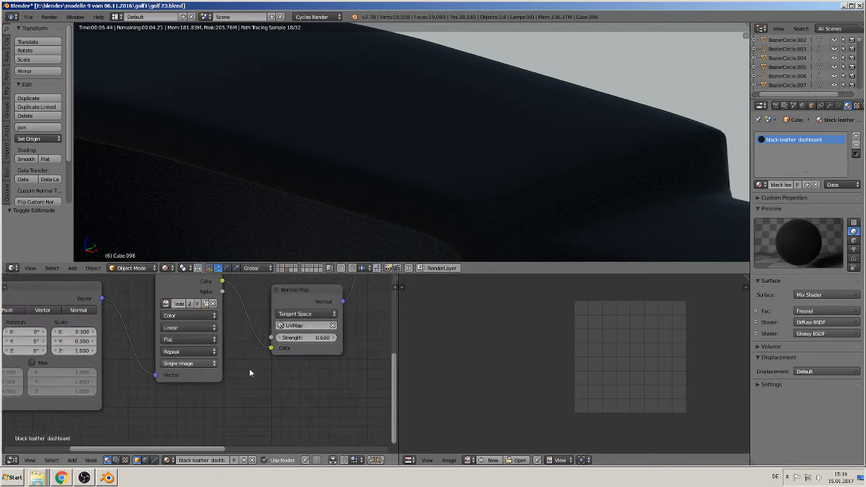
{"action": "scroll", "coordinate": [265, 370], "scroll_direction": "down", "scroll_amount": 1}
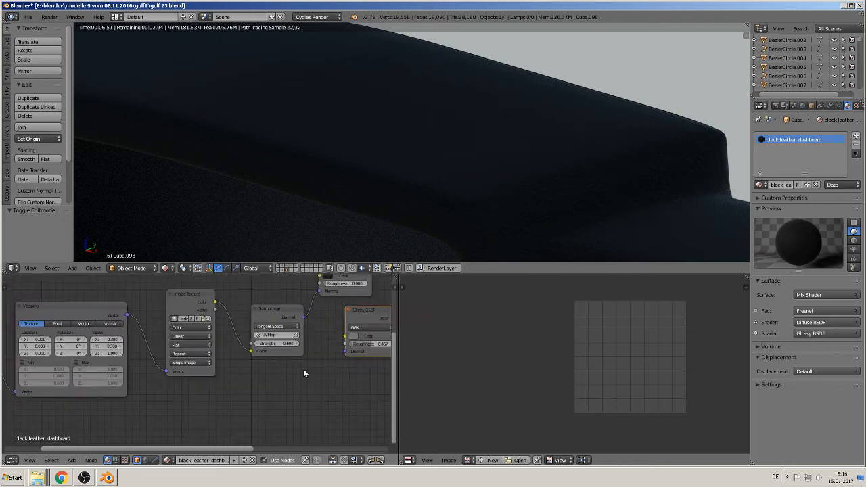
{"action": "left_click", "coordinate": [356, 337]}
{"action": "left_click", "coordinate": [409, 238]}
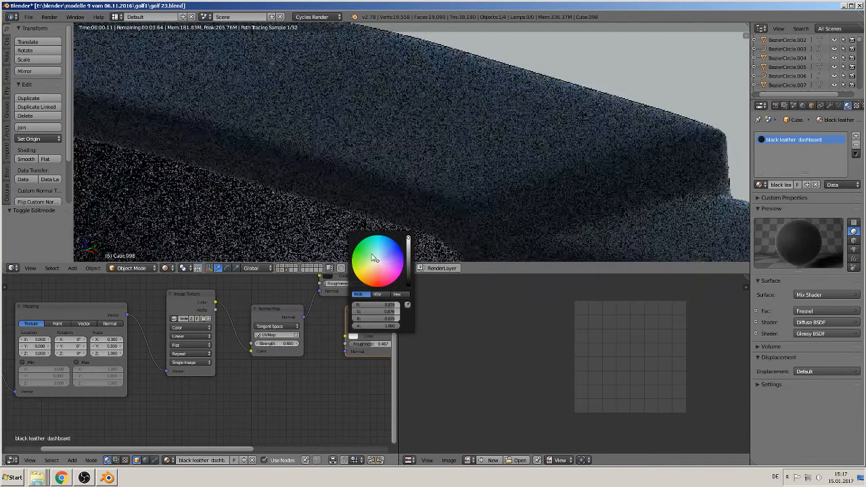
{"action": "left_click", "coordinate": [409, 244]}
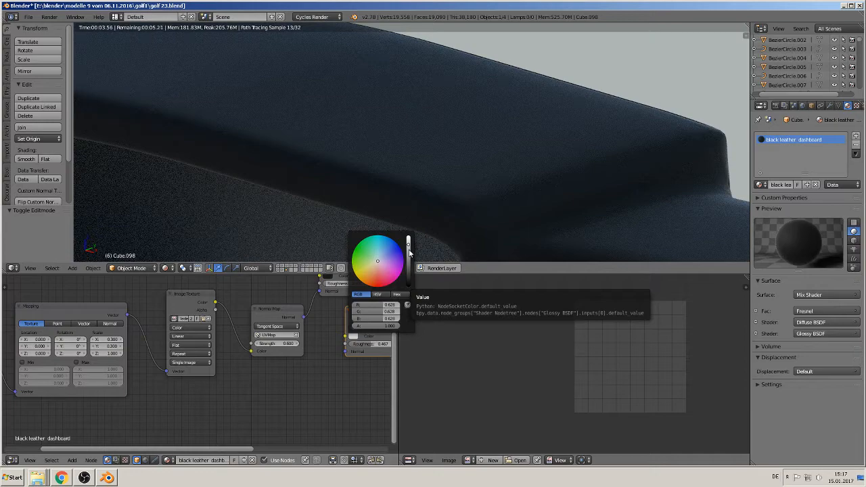
{"action": "left_click", "coordinate": [409, 257]}
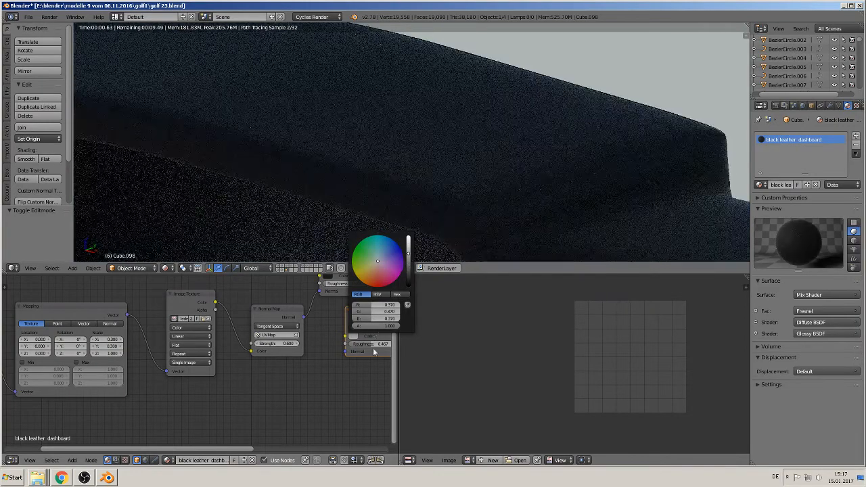
- Set the Glossy BSDF roughness to 0.35
{"action": "mouse_move", "coordinate": [370, 344]}
{"action": "left_mouse_down"}
{"action": "mouse_move", "coordinate": [352, 344]}
{"action": "mouse_move", "coordinate": [363, 346]}
{"action": "left_mouse_up"}
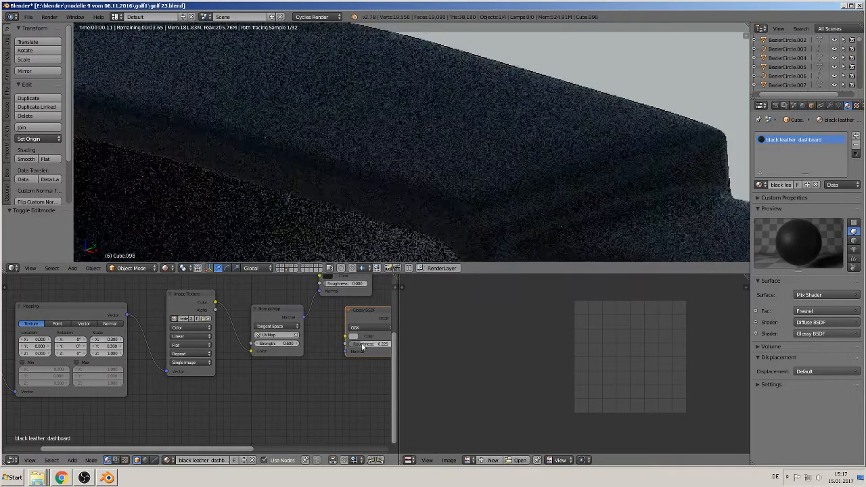
{"action": "left_click", "coordinate": [363, 346]}
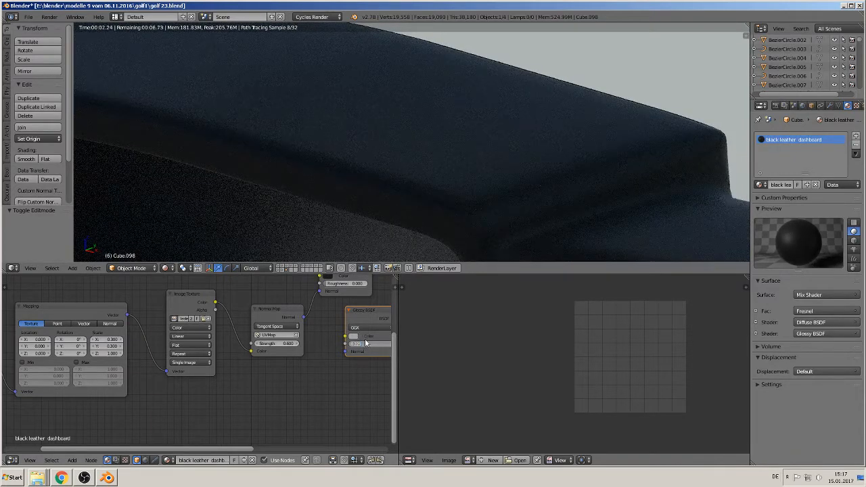
{"action": "type", "text": "0.35"}
{"action": "key", "text": "Return"}
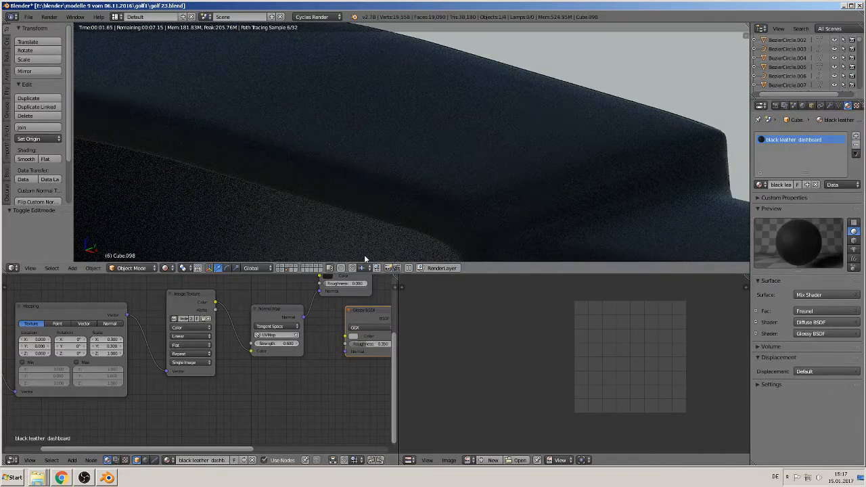
- Raise the Normal Map node's strength to 1.0 to make the leather grain stronger
{"action": "scroll", "coordinate": [504, 184], "scroll_direction": "up", "scroll_amount": 2}
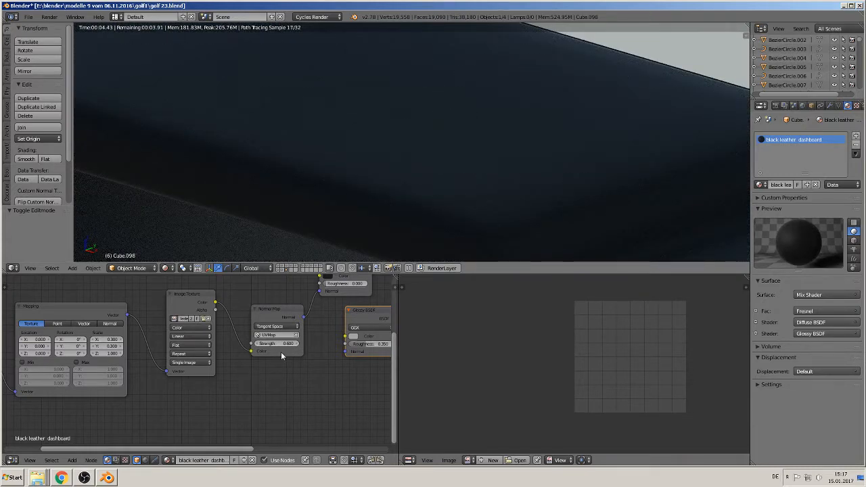
{"action": "left_click", "coordinate": [296, 345]}
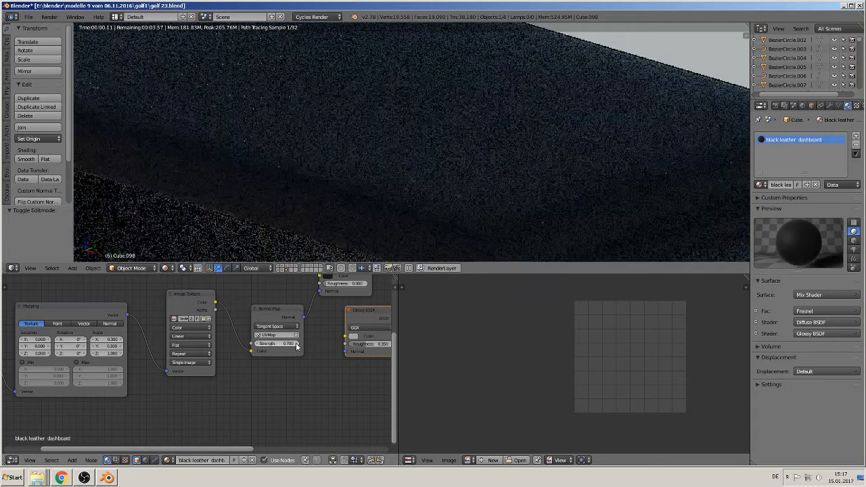
{"action": "left_click", "coordinate": [296, 345]}
{"action": "left_click", "coordinate": [296, 345]}
{"action": "left_click", "coordinate": [296, 345]}
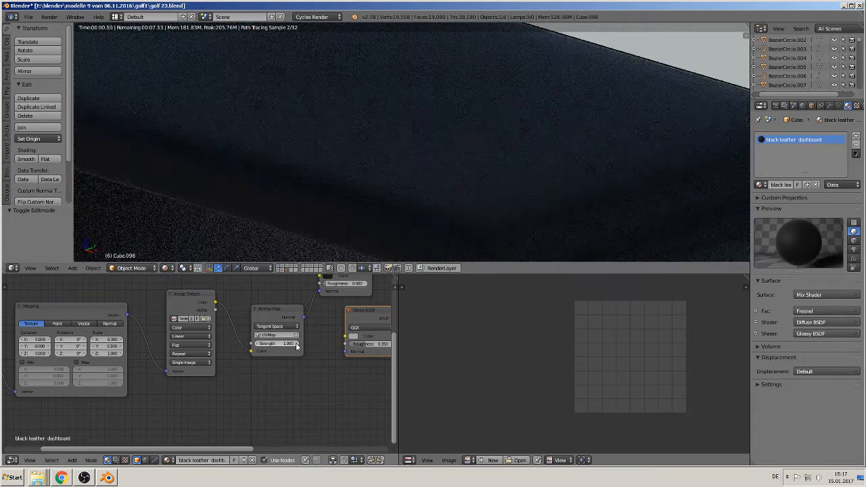
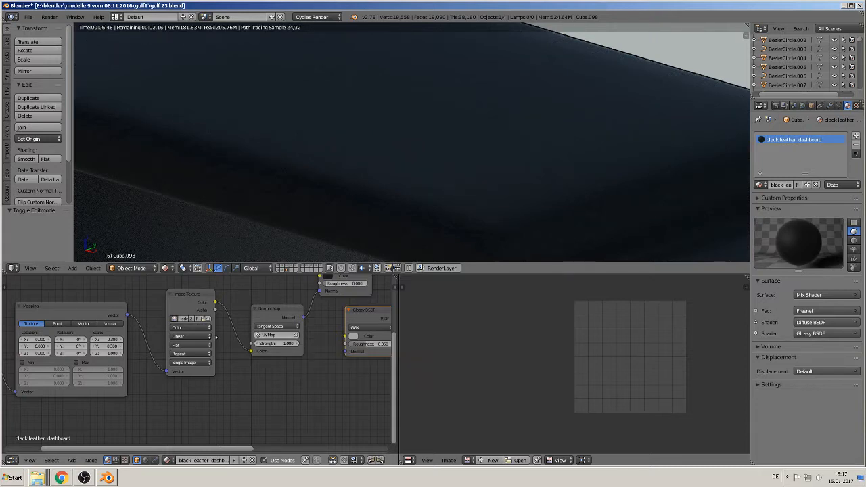
- Lighten the Diffuse BSDF's near-black color slightly to a very dark grey
{"action": "middle_click_drag", "start_coordinate": [329, 309], "coordinate": [225, 402]}
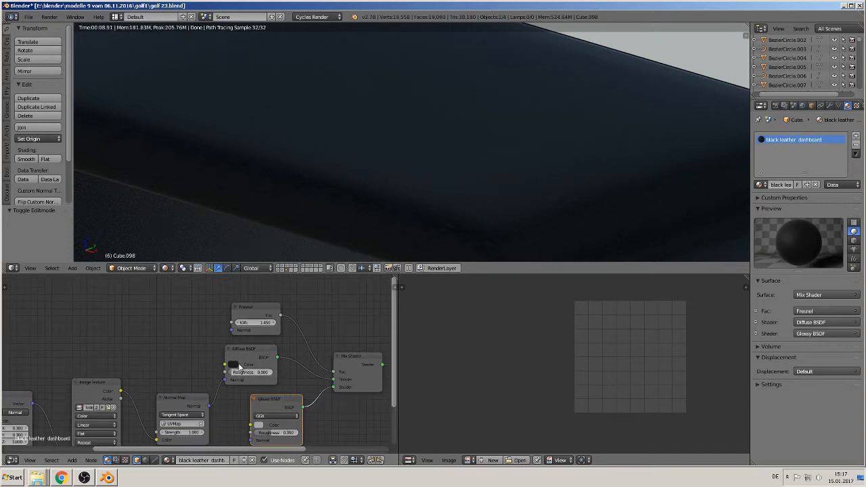
{"action": "left_click", "coordinate": [233, 365]}
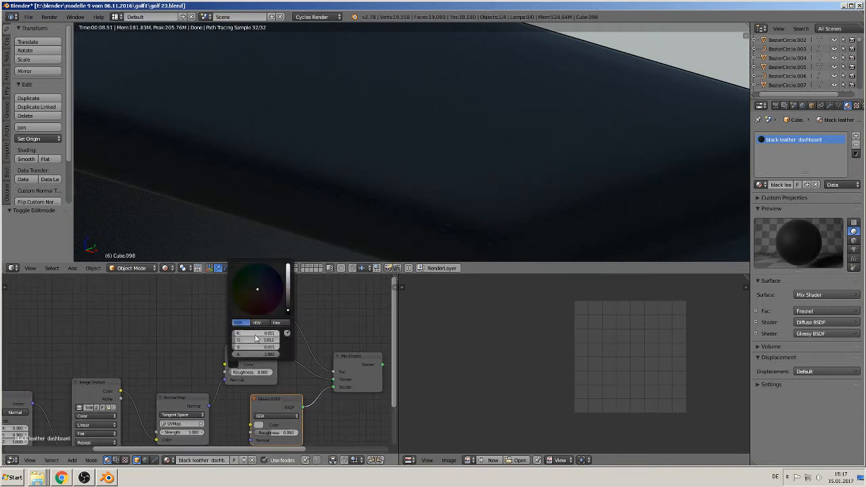
{"action": "left_click_drag", "start_coordinate": [287, 308], "coordinate": [285, 307]}
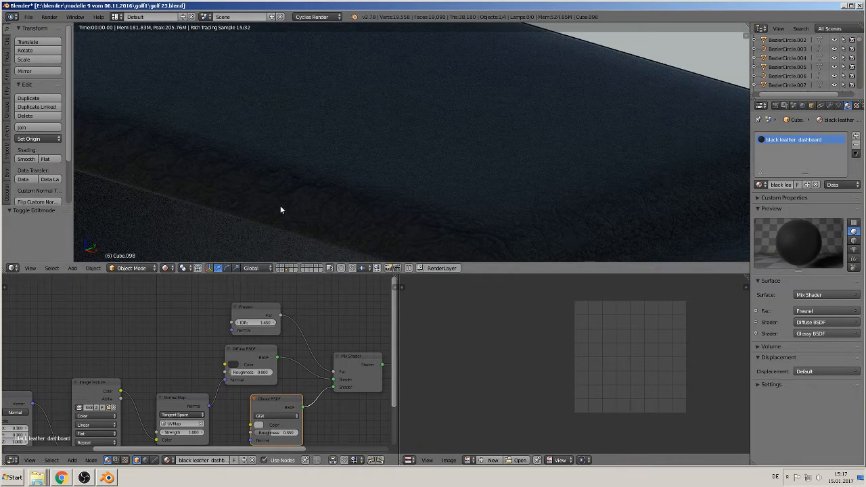
- Set both the X and Y scale of the Mapping node to 0.1 for a finer leather grain
{"action": "middle_click_drag", "start_coordinate": [169, 344], "coordinate": [373, 320]}
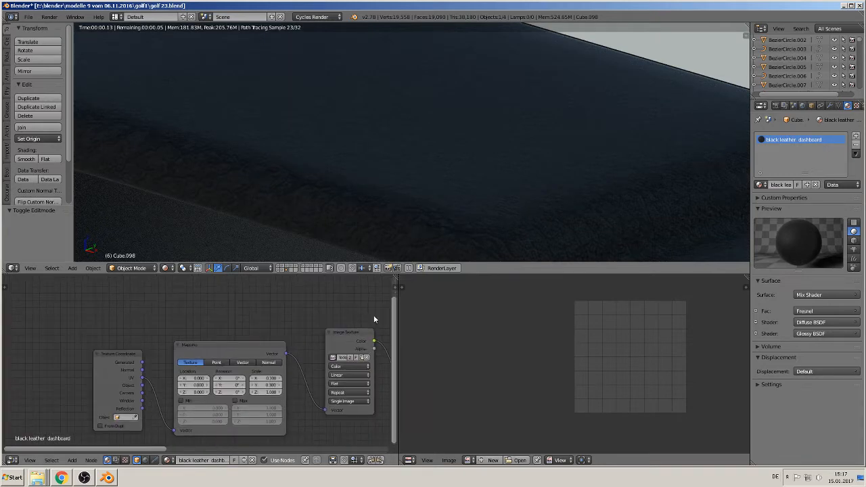
{"action": "left_click", "coordinate": [268, 377]}
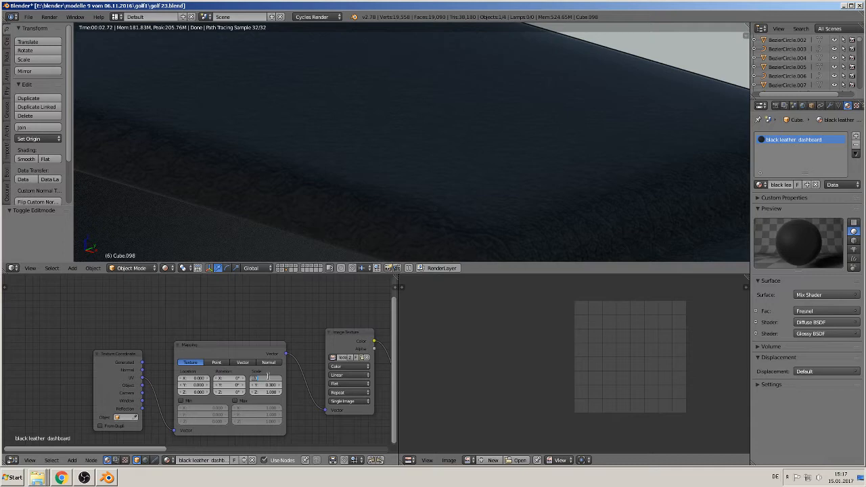
{"action": "type", "text": "0.1"}
{"action": "key", "text": "Return"}
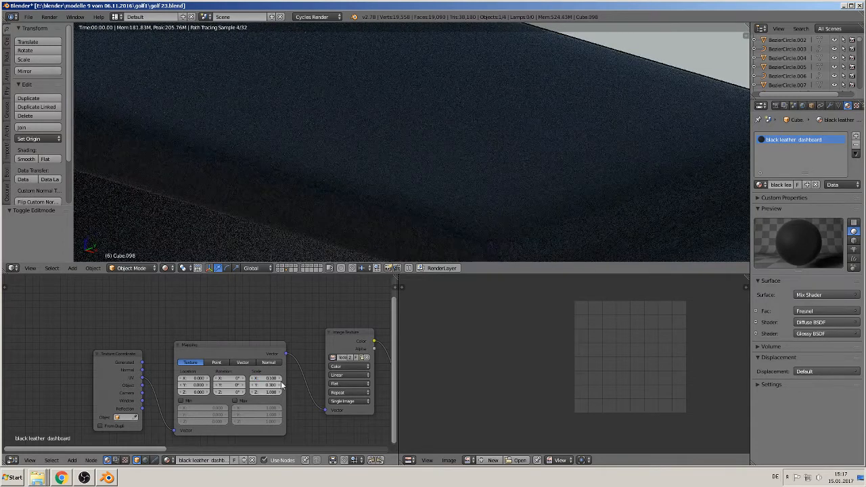
{"action": "left_click", "coordinate": [269, 384]}
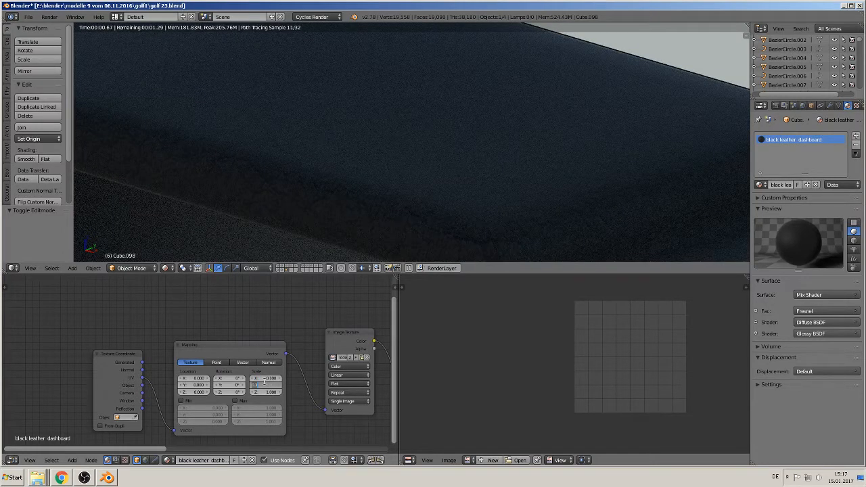
{"action": "type", "text": "0.1"}
{"action": "key", "text": "Return"}
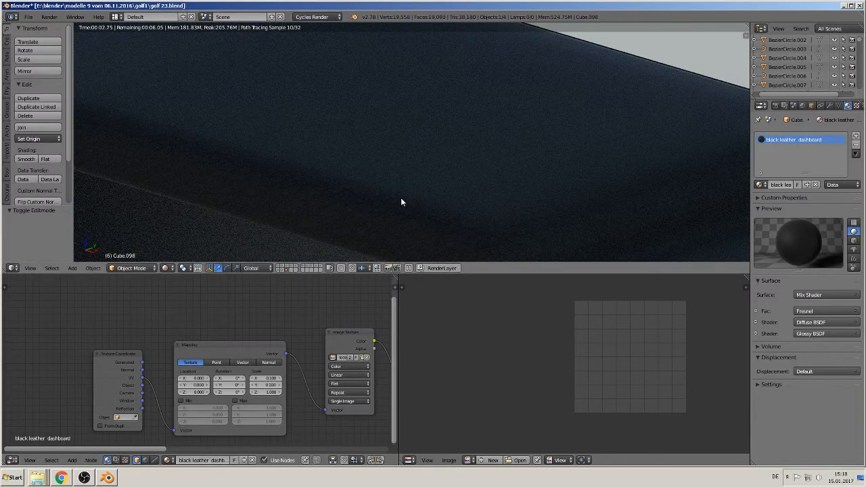
- Examine the rendered dashboard from the front and obliquely, checking the fine grain up close at the upper edge
{"action": "scroll", "coordinate": [443, 221], "scroll_direction": "down", "scroll_amount": 1}
{"action": "scroll", "coordinate": [416, 223], "scroll_direction": "down", "scroll_amount": 5}
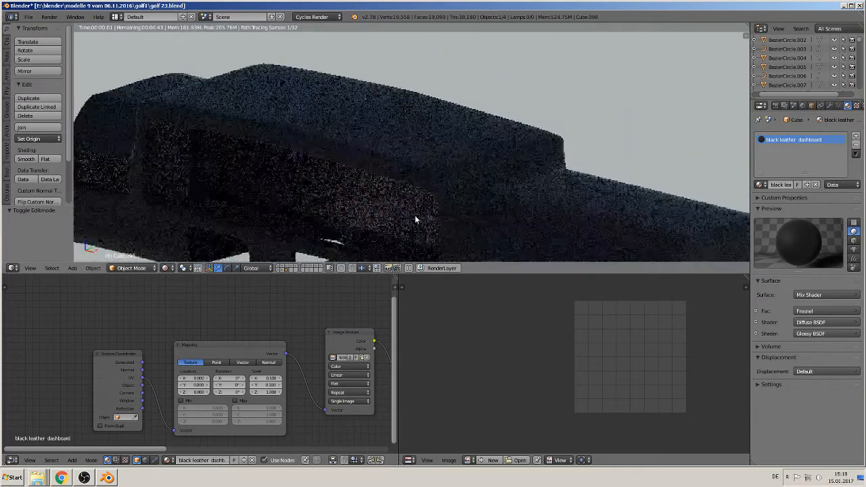
{"action": "middle_click_drag", "start_coordinate": [415, 218], "coordinate": [418, 198]}
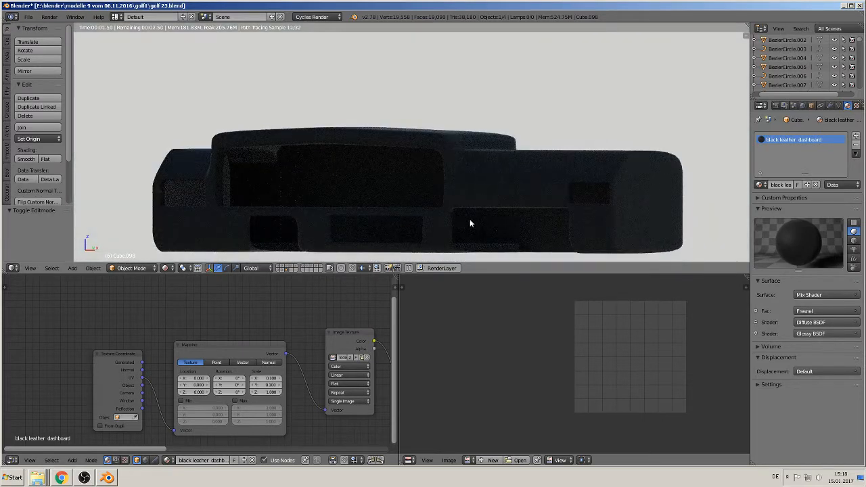
{"action": "middle_click_drag", "start_coordinate": [470, 223], "coordinate": [449, 232]}
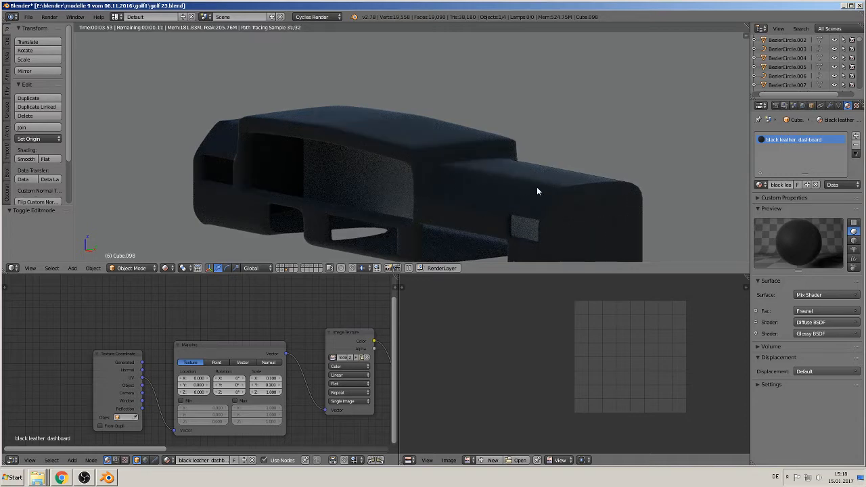
{"action": "scroll", "coordinate": [497, 198], "scroll_direction": "up", "scroll_amount": 3}
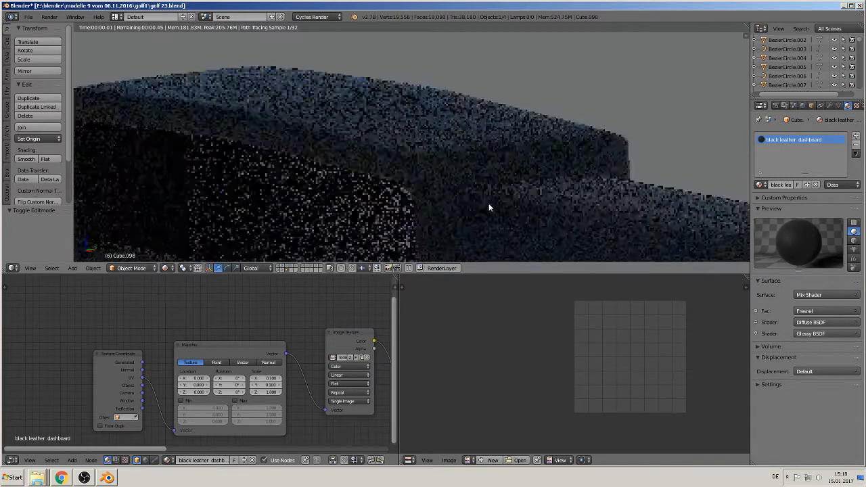
{"action": "scroll", "coordinate": [476, 198], "scroll_direction": "up", "scroll_amount": 3}
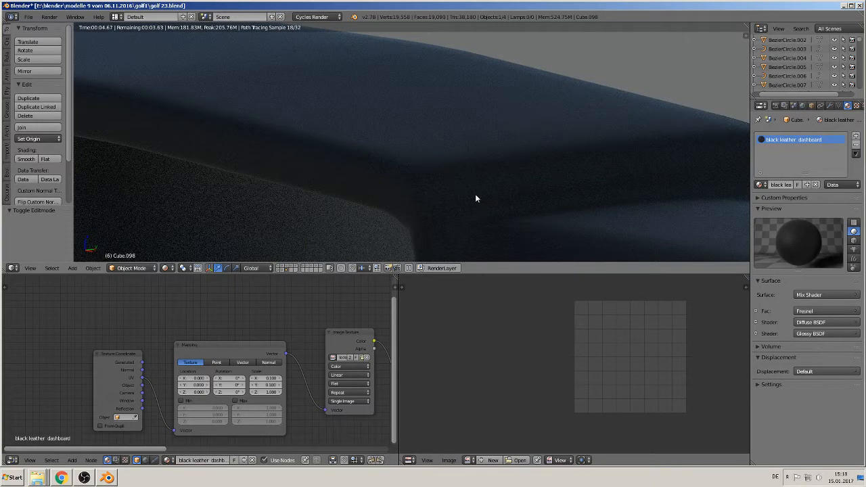
- Turn off the rendered viewport preview, return to an overall view of the dashboard, and save the file golf 23.blend
{"action": "left_click", "coordinate": [166, 268]}
{"action": "left_click", "coordinate": [182, 240]}
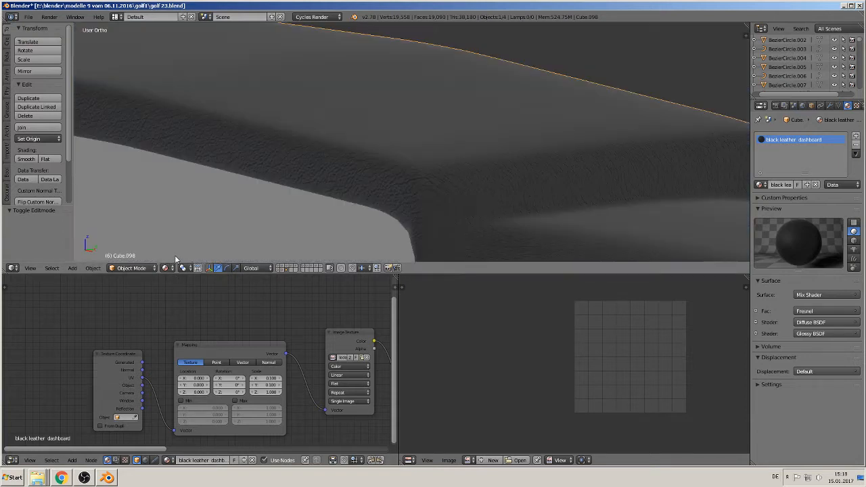
{"action": "scroll", "coordinate": [466, 222], "scroll_direction": "up", "scroll_amount": 2}
{"action": "scroll", "coordinate": [460, 216], "scroll_direction": "down", "scroll_amount": 5}
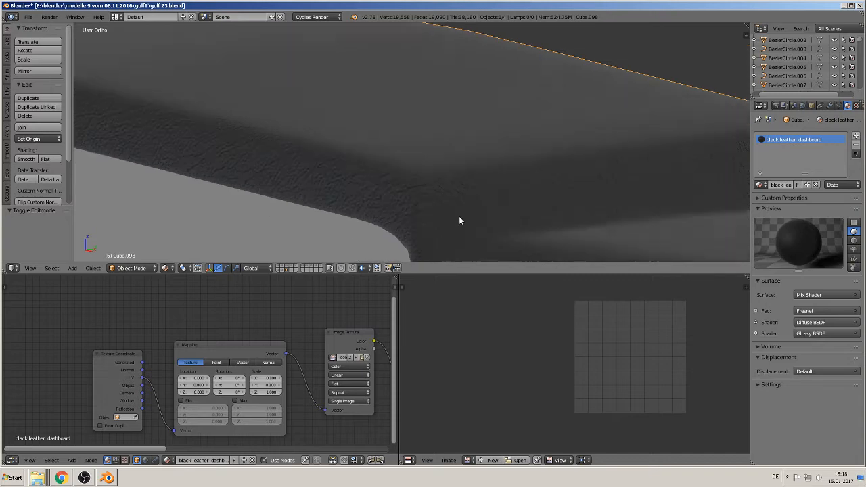
{"action": "scroll", "coordinate": [475, 213], "scroll_direction": "down", "scroll_amount": 5}
{"action": "middle_click_drag", "start_coordinate": [451, 223], "coordinate": [390, 177]}
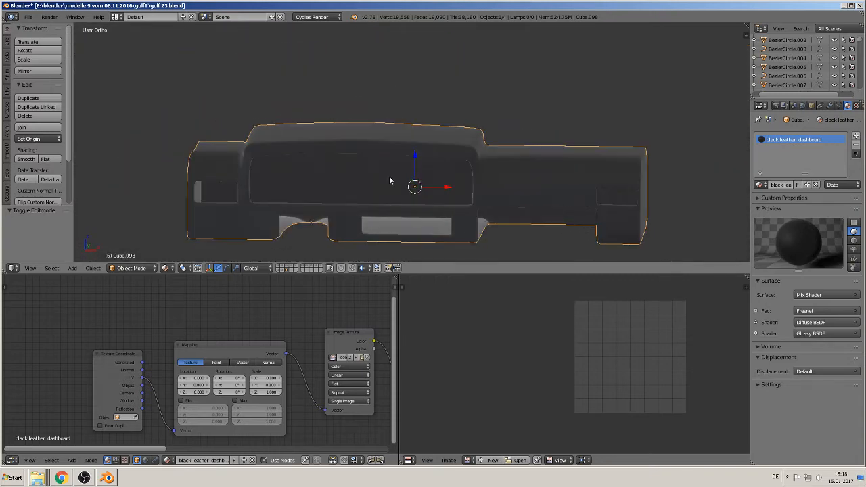
{"action": "left_click", "coordinate": [28, 16]}
{"action": "left_click", "coordinate": [61, 86]}
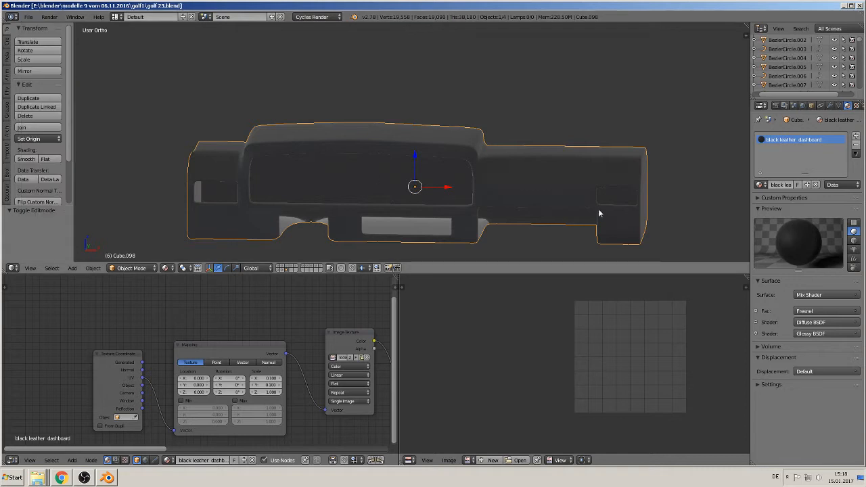
- Go through the layers in front view and show the one holding the air vent model and dashboard reference photos
{"action": "key", "text": "KP_1"}
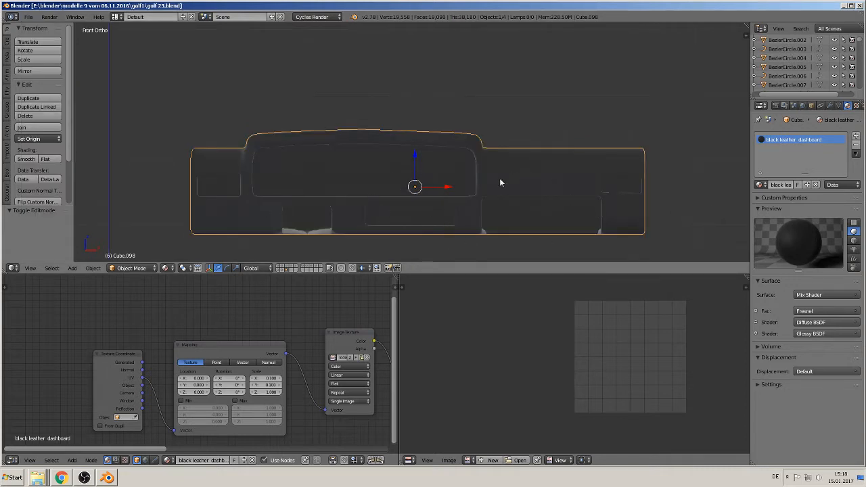
{"action": "left_click", "coordinate": [281, 269]}
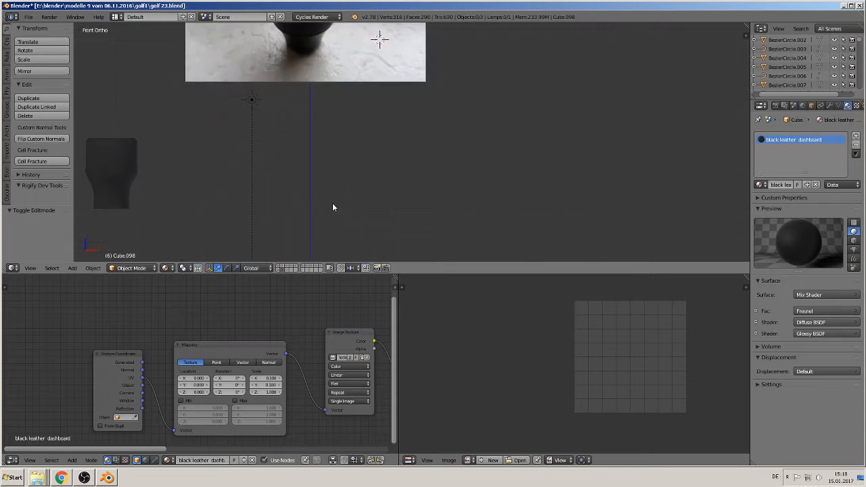
{"action": "scroll", "coordinate": [333, 207], "scroll_direction": "down", "scroll_amount": 2}
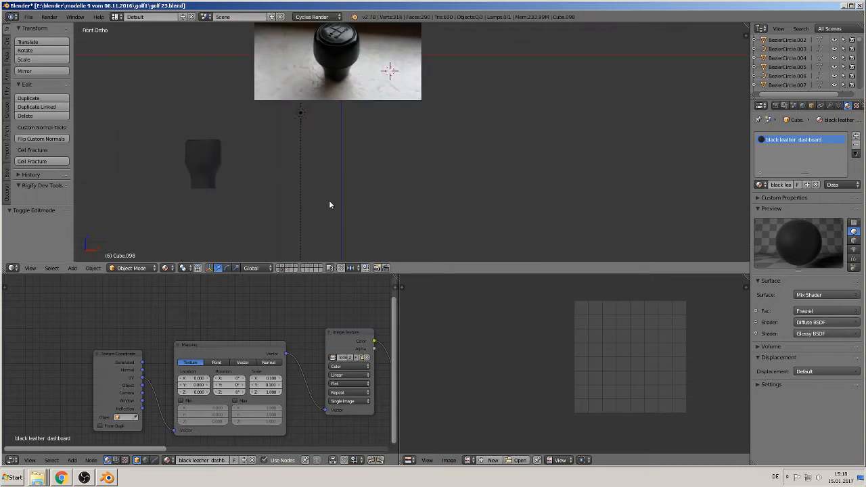
{"action": "left_click", "coordinate": [284, 269]}
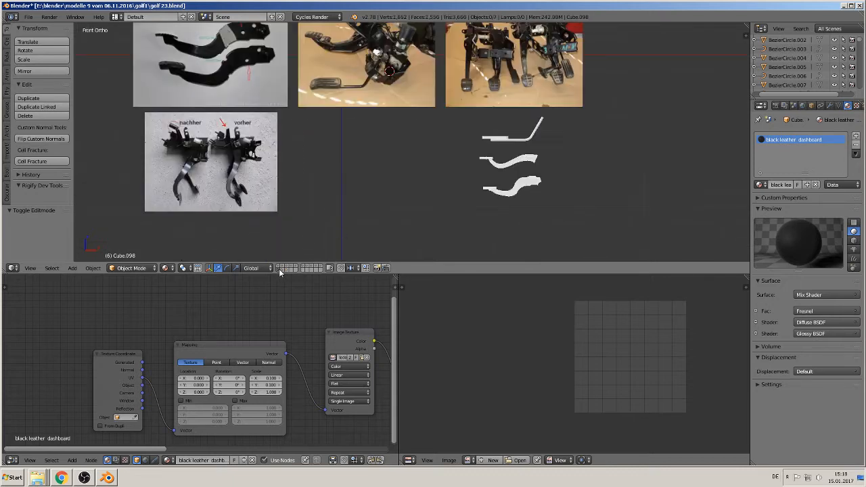
{"action": "left_click", "coordinate": [323, 268]}
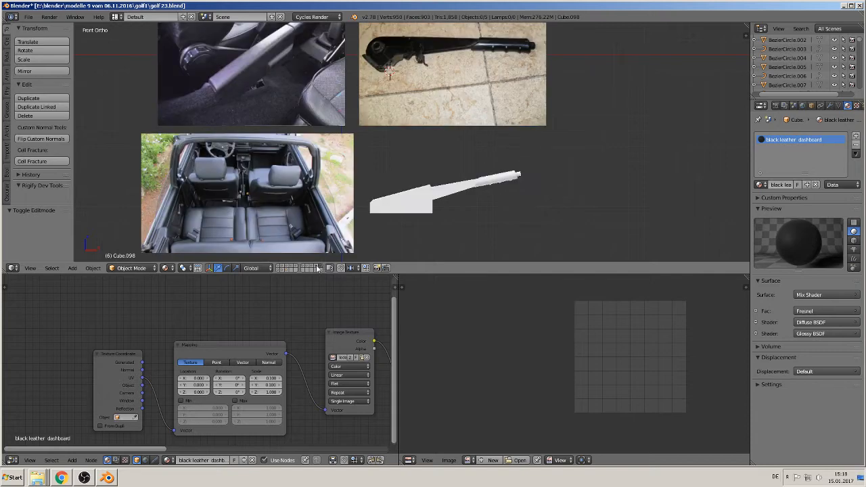
{"action": "left_click", "coordinate": [313, 268]}
{"action": "left_click", "coordinate": [318, 268]}
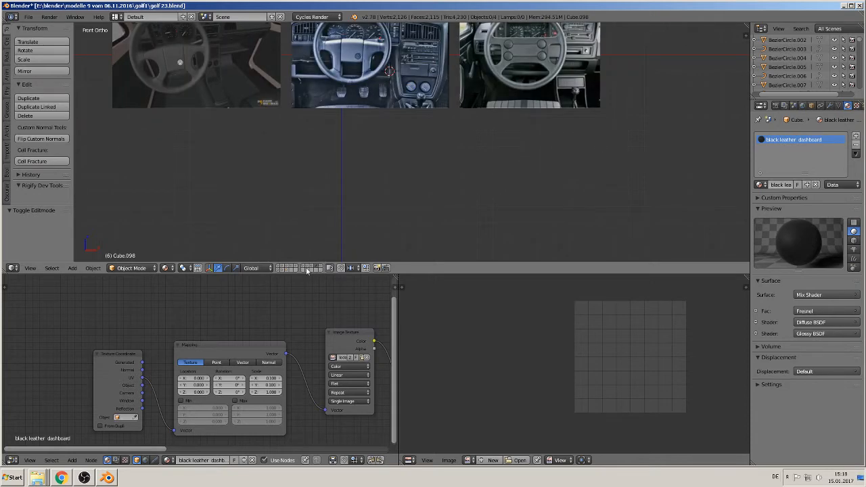
{"action": "middle_click_drag", "start_coordinate": [323, 122], "coordinate": [411, 204], "text": "shift"}
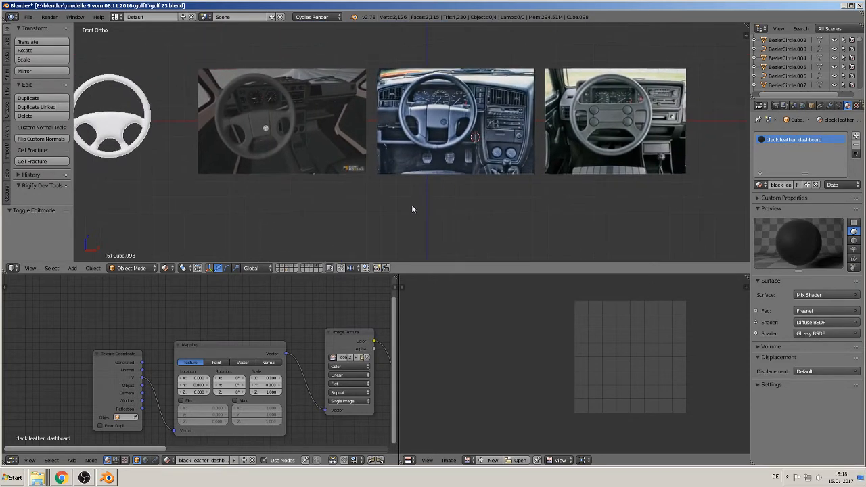
{"action": "left_click", "coordinate": [309, 266]}
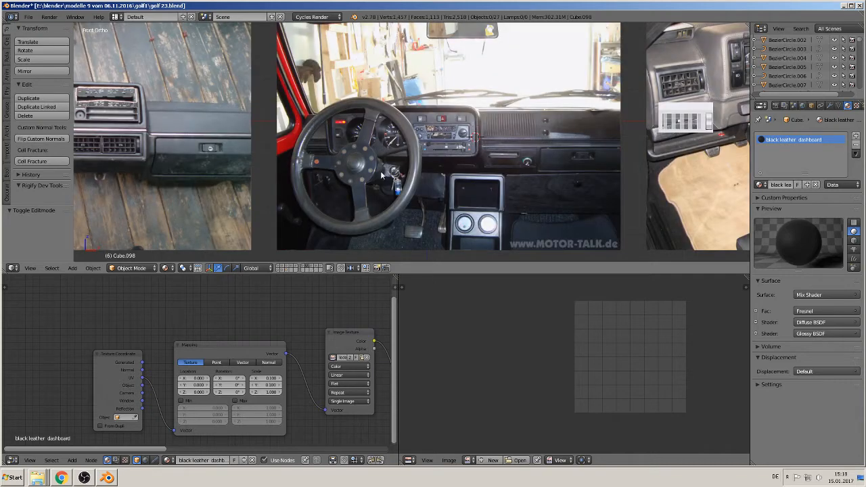
- Frame the white air vent model over its reference photo and enlarge the 3D viewport over the node and image editors
{"action": "scroll", "coordinate": [474, 129], "scroll_direction": "down", "scroll_amount": 4}
{"action": "scroll", "coordinate": [503, 117], "scroll_direction": "up", "scroll_amount": 1}
{"action": "middle_click_drag", "start_coordinate": [503, 118], "coordinate": [315, 140], "text": "shift"}
{"action": "scroll", "coordinate": [387, 156], "scroll_direction": "up", "scroll_amount": 10}
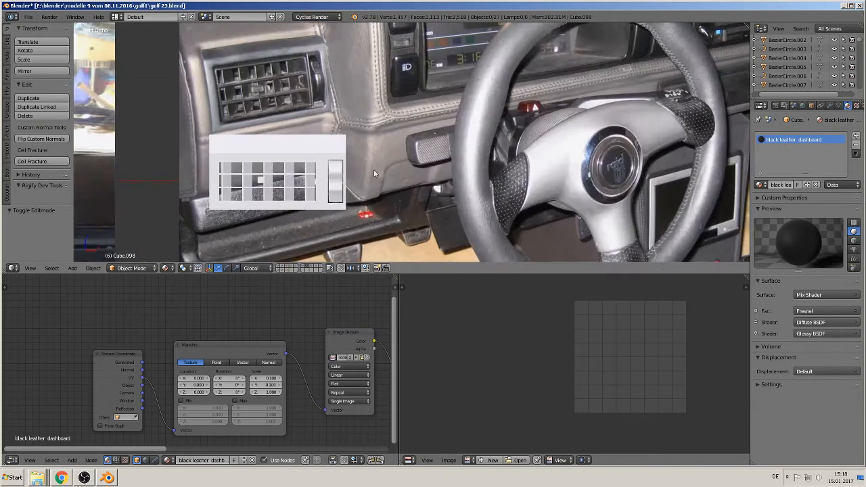
{"action": "middle_click_drag", "start_coordinate": [388, 176], "coordinate": [541, 176], "text": "shift"}
{"action": "scroll", "coordinate": [536, 186], "scroll_direction": "up", "scroll_amount": 2}
{"action": "key", "text": "KP_5"}
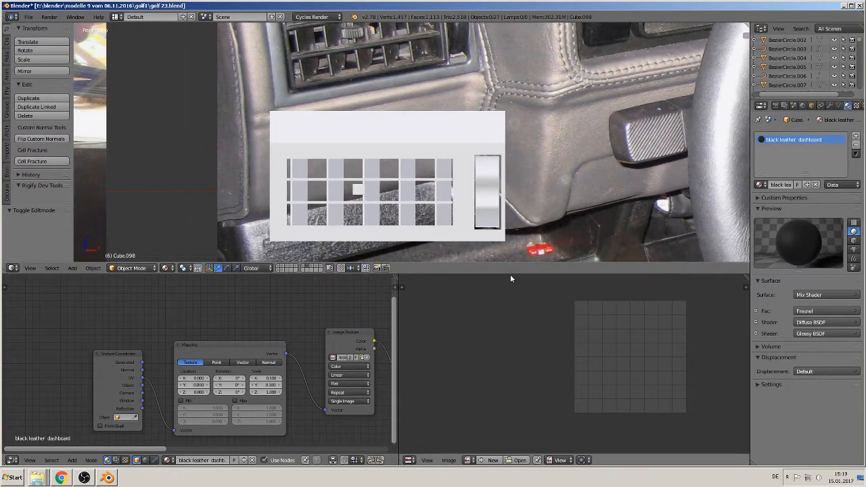
{"action": "left_click_drag", "start_coordinate": [508, 276], "coordinate": [379, 447]}
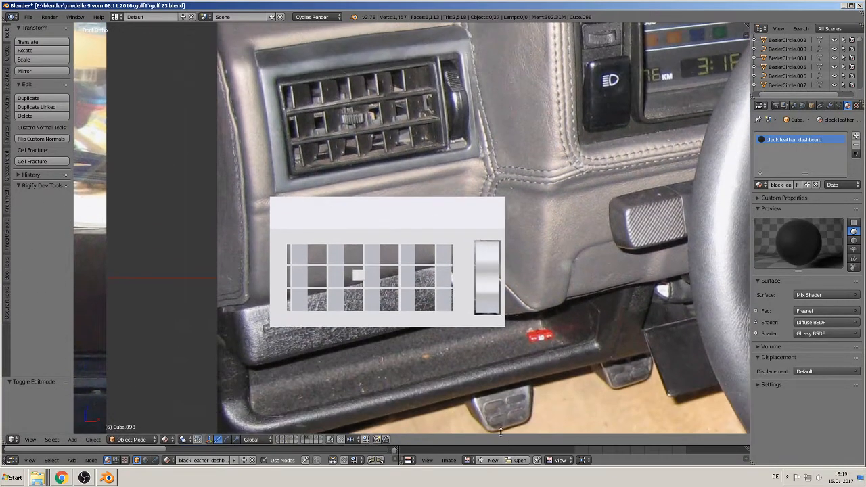
{"action": "scroll", "coordinate": [368, 324], "scroll_direction": "up", "scroll_amount": 1}
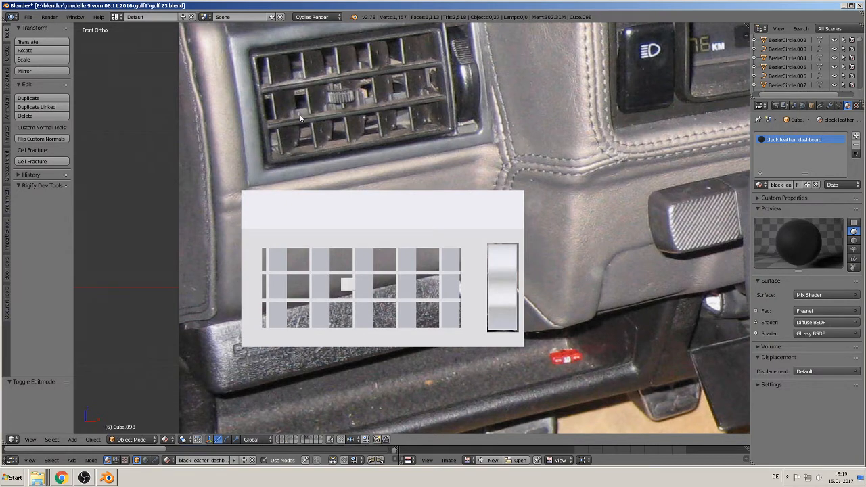
- Apply the Array modifier on the air vent's vertical slats so each slat becomes editable geometry
{"action": "right_click", "coordinate": [316, 265]}
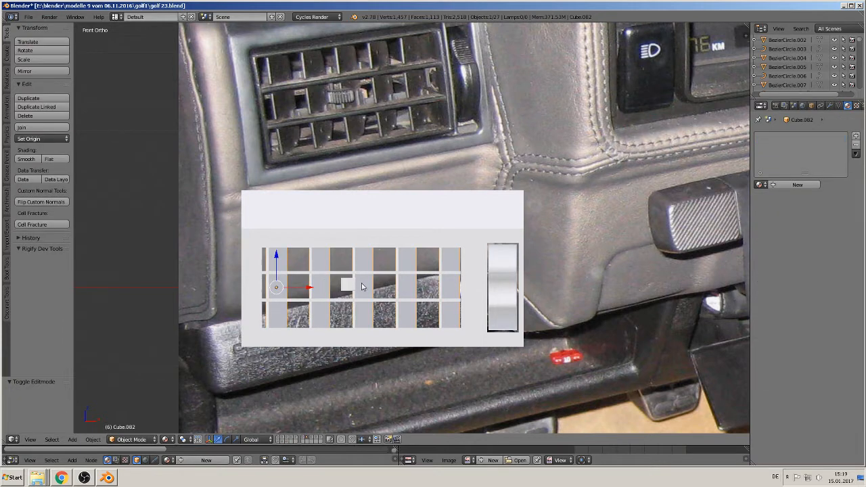
{"action": "left_click", "coordinate": [830, 106]}
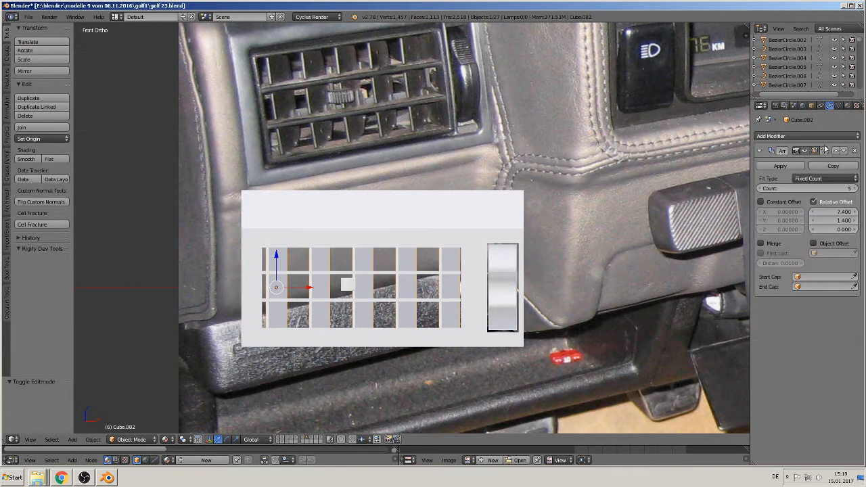
{"action": "scroll", "coordinate": [574, 318], "scroll_direction": "up", "scroll_amount": 3}
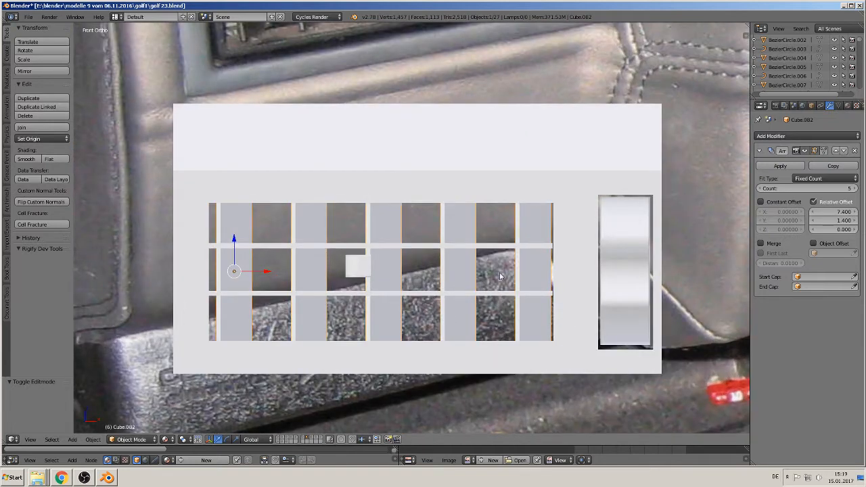
{"action": "left_click", "coordinate": [780, 165]}
{"action": "key", "text": "Tab"}
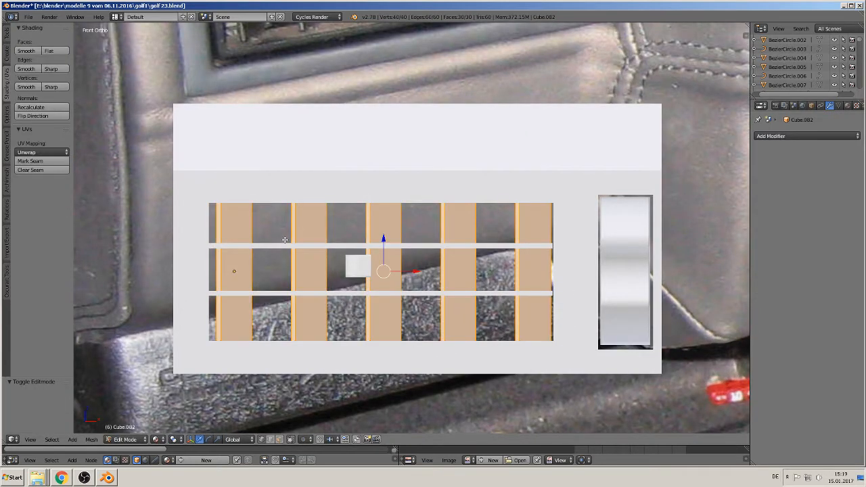
{"action": "key", "text": "Tab"}
{"action": "key", "text": "a"}
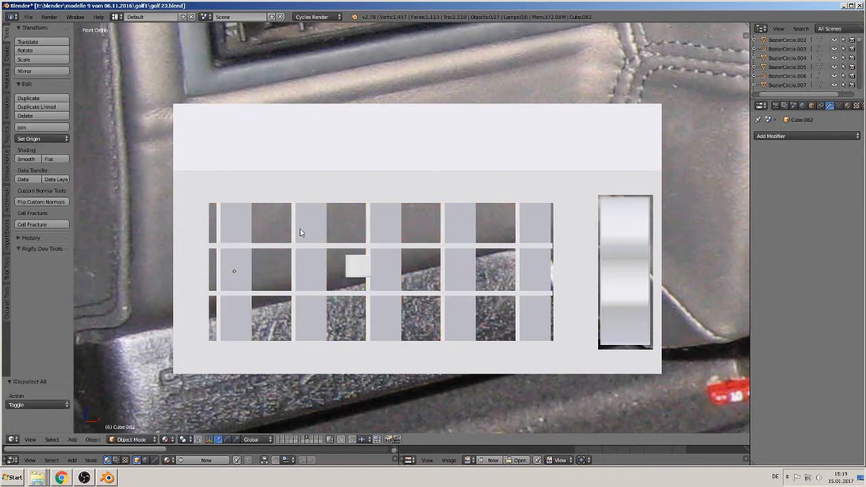
- Move all vertical slats except the first one together by about -0.23 along X, towards the first slat
{"action": "right_click", "coordinate": [300, 233]}
{"action": "key", "text": "Tab"}
{"action": "key", "text": "a"}
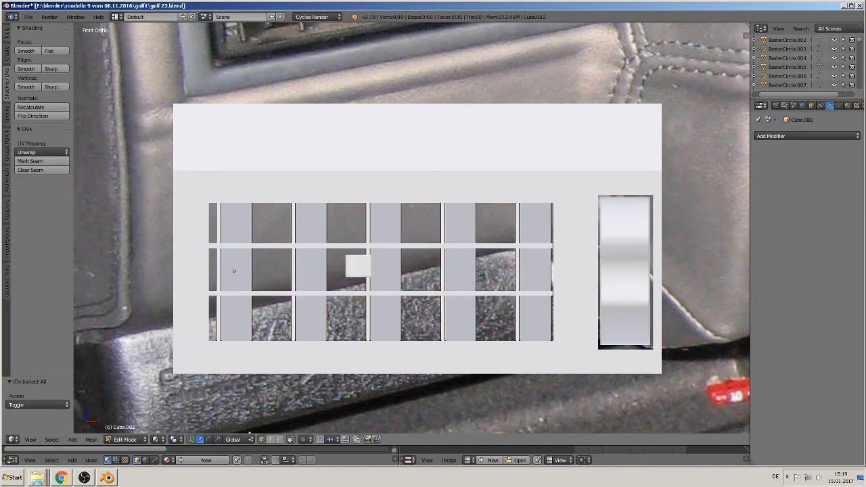
{"action": "key", "text": "l"}
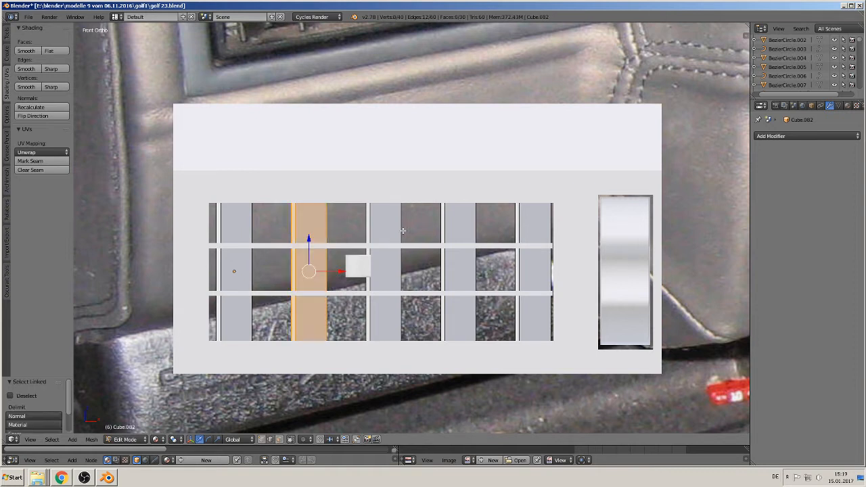
{"action": "key", "text": "l"}
{"action": "key", "text": "l"}
{"action": "key", "text": "l"}
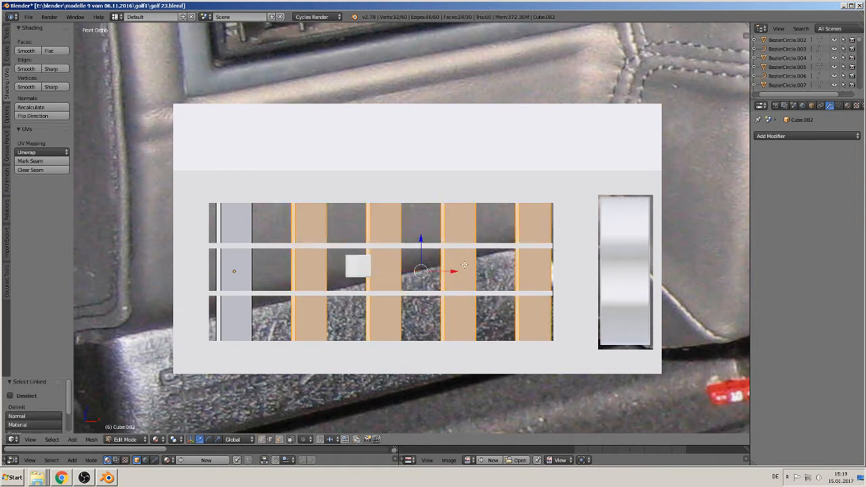
{"action": "left_click_drag", "start_coordinate": [454, 272], "coordinate": [421, 274]}
- Move the third, fourth and fifth vertical slats together by about -0.224 along X, closer to the second slat
{"action": "scroll", "coordinate": [422, 273], "scroll_direction": "down", "scroll_amount": 3}
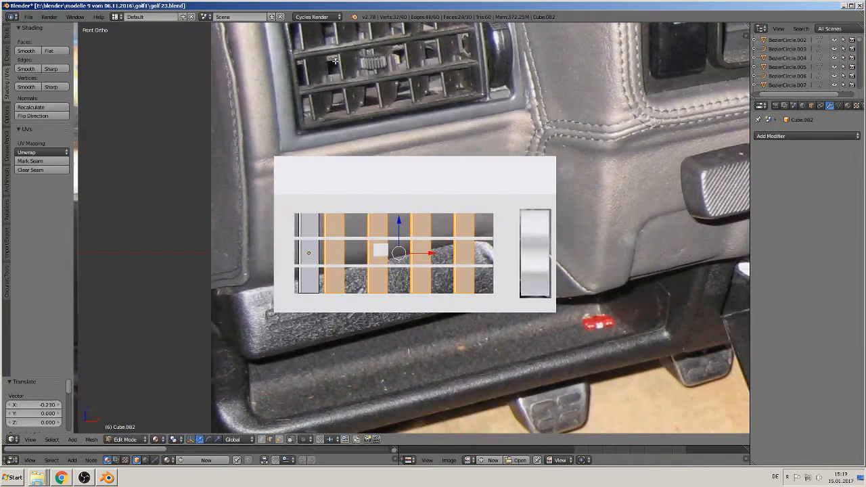
{"action": "scroll", "coordinate": [381, 210], "scroll_direction": "up", "scroll_amount": 1}
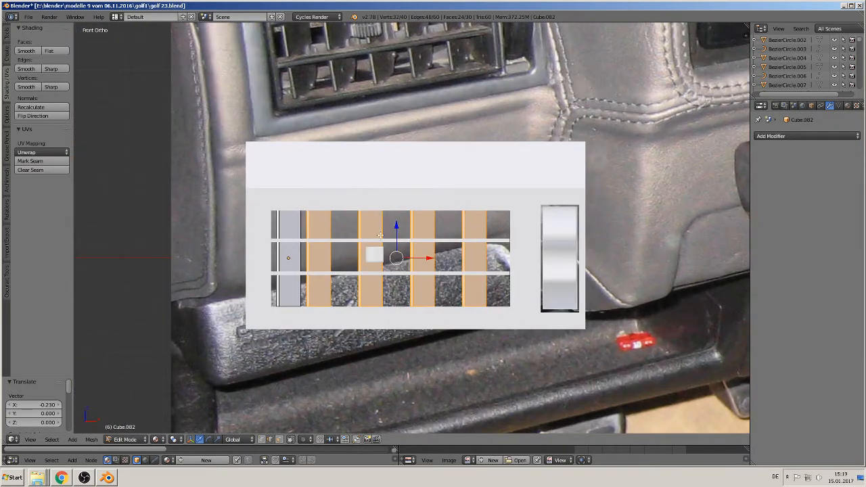
{"action": "scroll", "coordinate": [381, 237], "scroll_direction": "up", "scroll_amount": 1}
{"action": "key", "text": "a"}
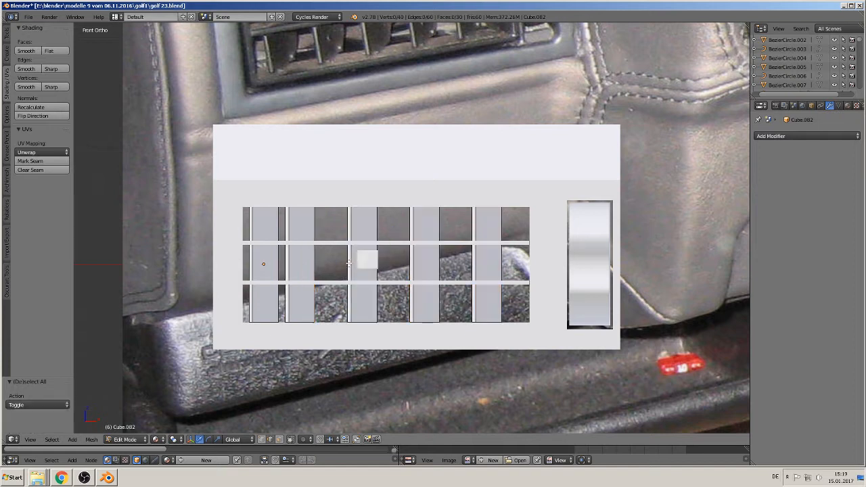
{"action": "key", "text": "l"}
{"action": "key", "text": "l"}
{"action": "key", "text": "l"}
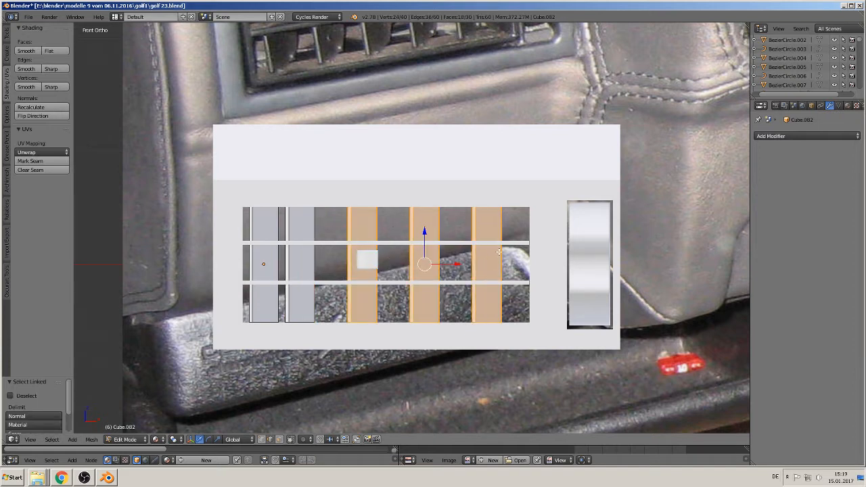
{"action": "key", "text": "g"}
{"action": "key", "text": "x"}
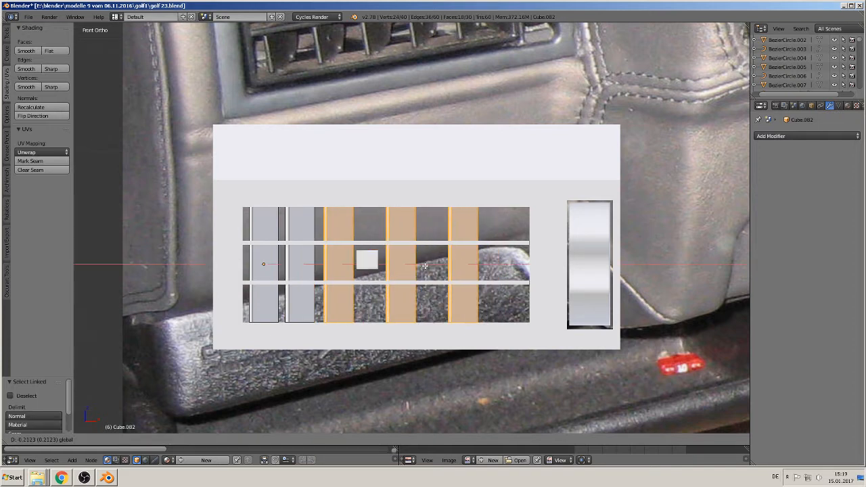
{"action": "left_click", "coordinate": [424, 266]}
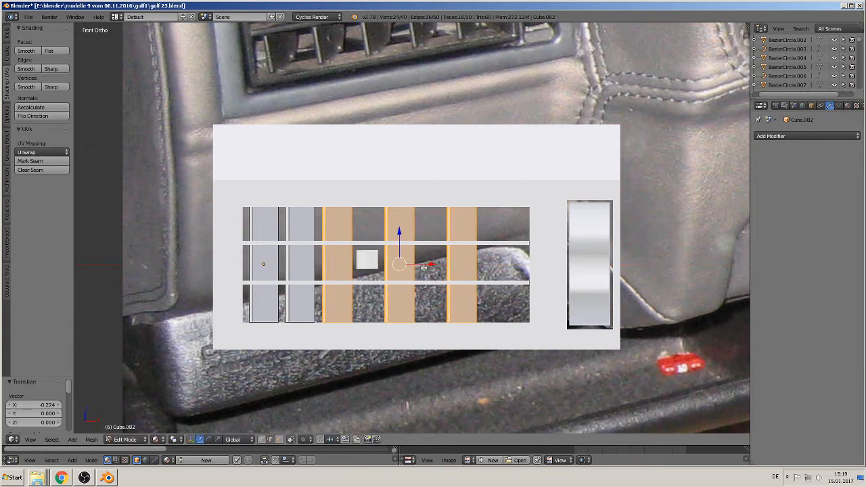
- Move the fourth and fifth vertical slats together by about -0.224 along X, closer to the third slat
{"action": "key", "text": "a"}
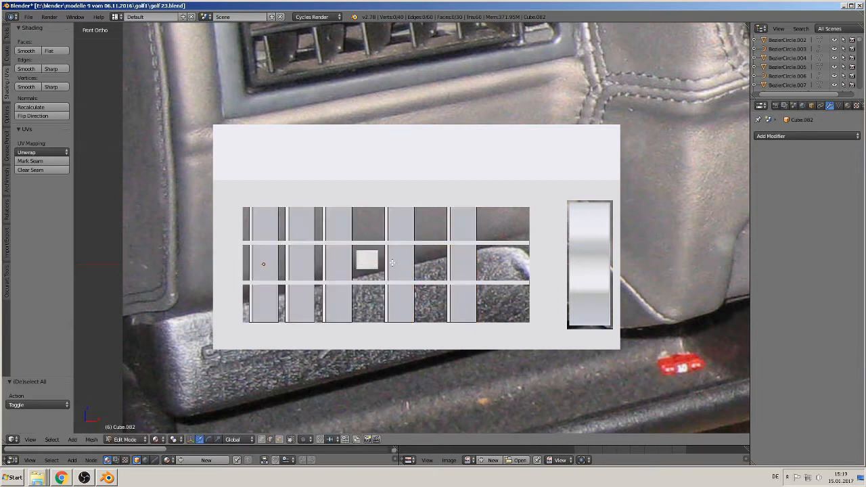
{"action": "key", "text": "l"}
{"action": "key", "text": "l"}
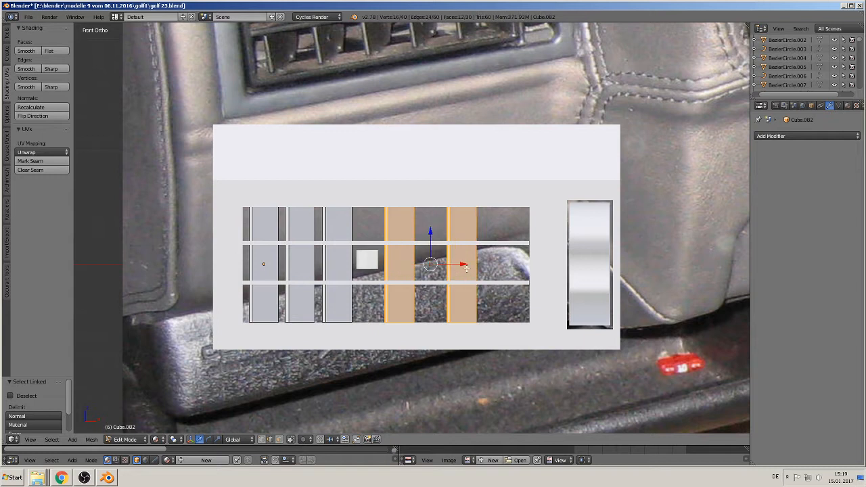
{"action": "key", "text": "g"}
{"action": "key", "text": "x"}
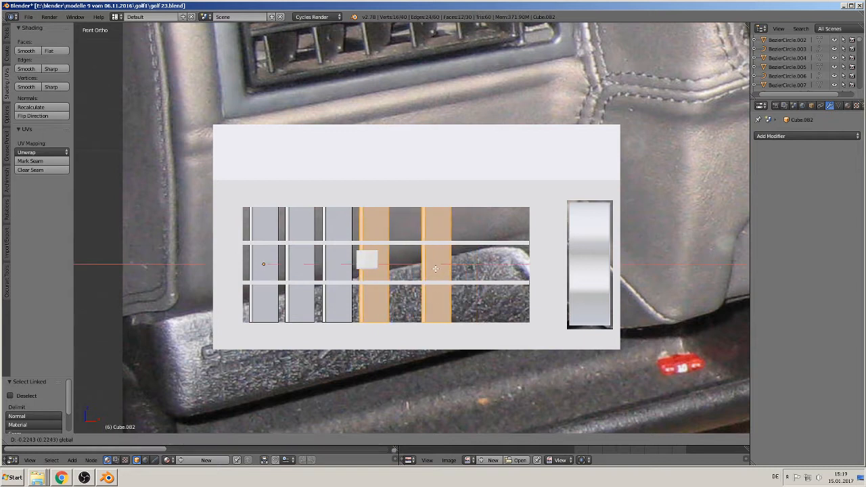
{"action": "left_click", "coordinate": [435, 269]}
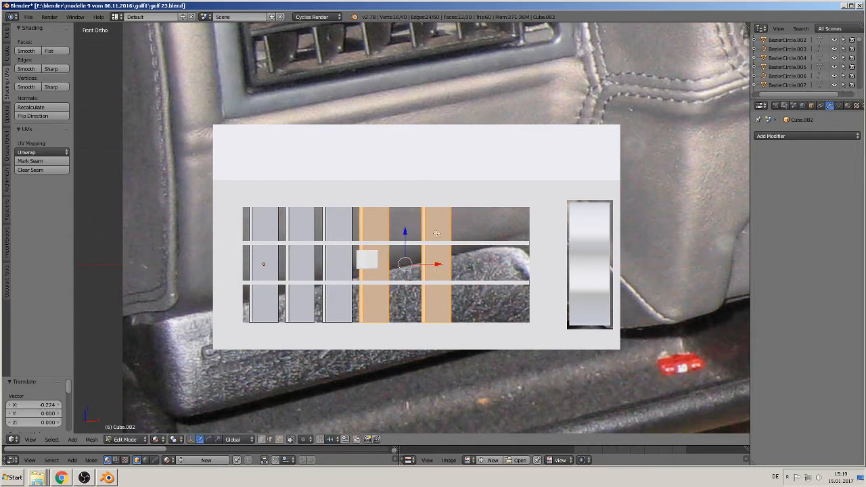
- Move the fifth vertical slat alone by -0.22 along X, closer to the fourth slat
{"action": "key", "text": "a"}
{"action": "key", "text": "l"}
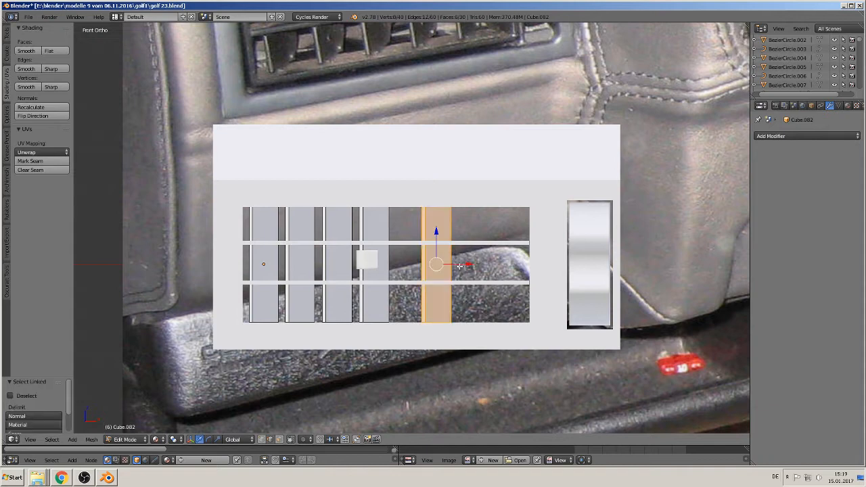
{"action": "left_click_drag", "start_coordinate": [459, 266], "coordinate": [434, 267]}
{"action": "scroll", "coordinate": [364, 271], "scroll_direction": "up", "scroll_amount": 1}
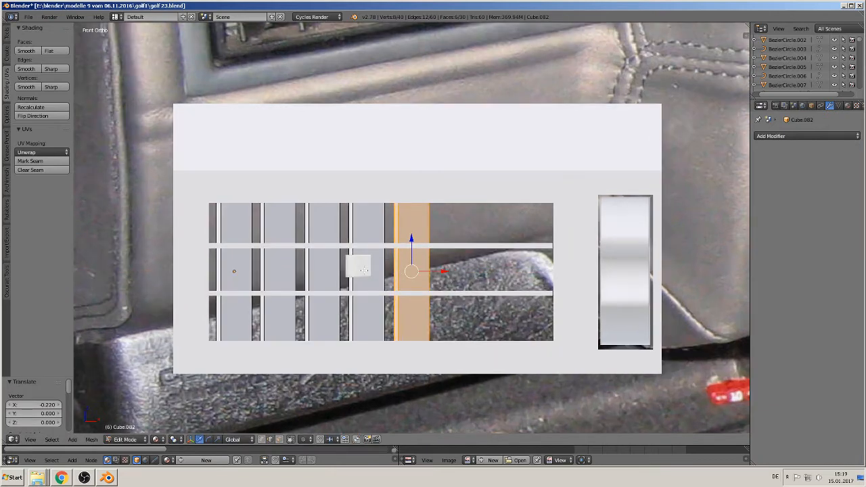
{"action": "key", "text": "Tab"}
- Move the small square adjustment knob by -0.387 along X so it sits over the regrouped slats
{"action": "right_click", "coordinate": [360, 268]}
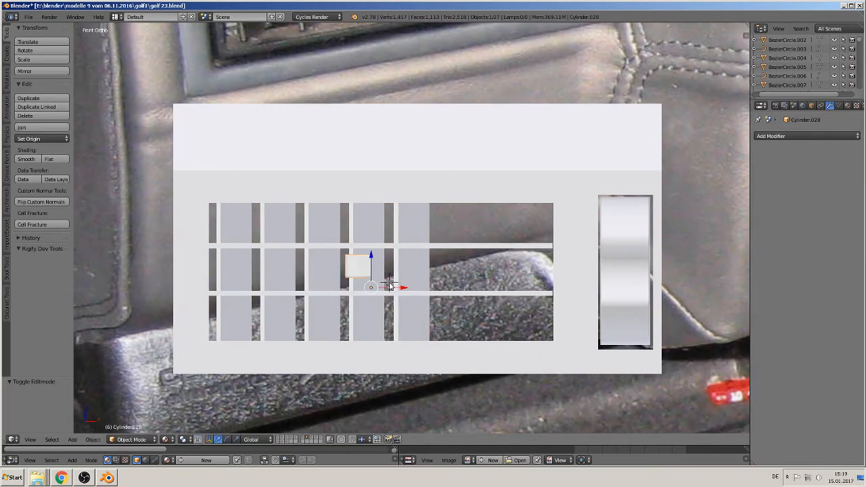
{"action": "left_click_drag", "start_coordinate": [401, 287], "coordinate": [350, 289]}
{"action": "middle_click_drag", "start_coordinate": [350, 290], "coordinate": [406, 251]}
{"action": "scroll", "coordinate": [358, 272], "scroll_direction": "down", "scroll_amount": 2}
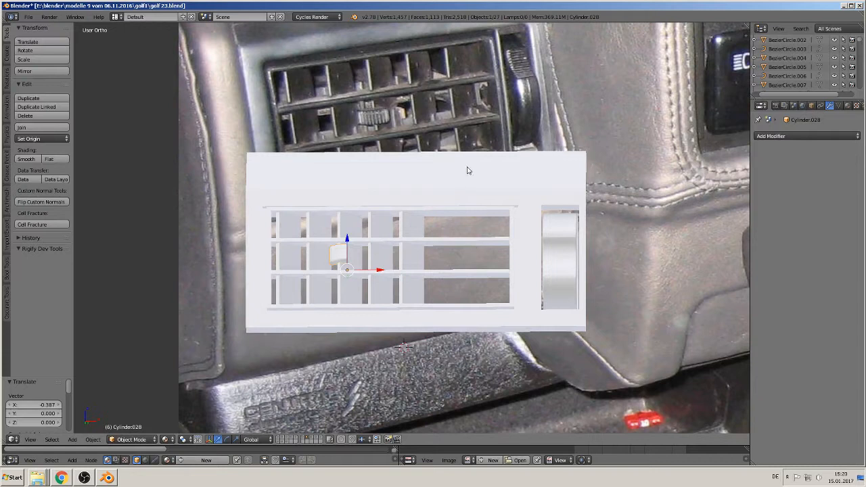
- Open the vent frame's mesh for editing and allow selection of its hidden vertices
{"action": "key", "text": "Up"}
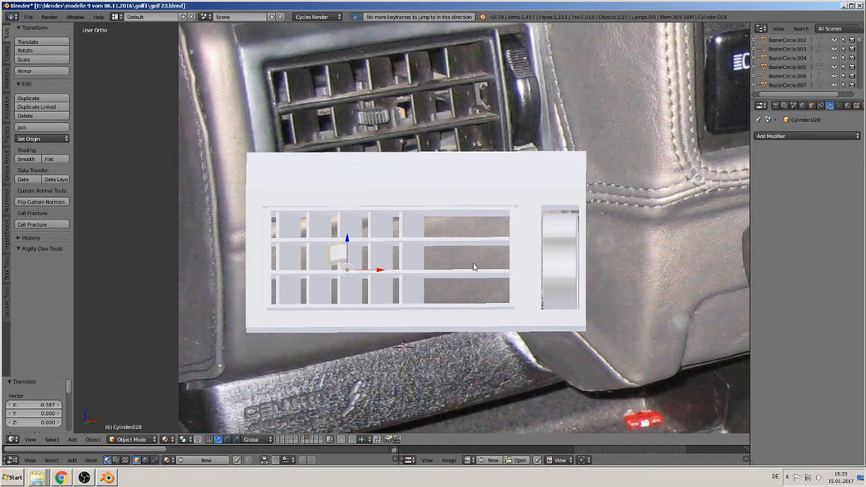
{"action": "right_click", "coordinate": [503, 170]}
{"action": "key", "text": "Tab"}
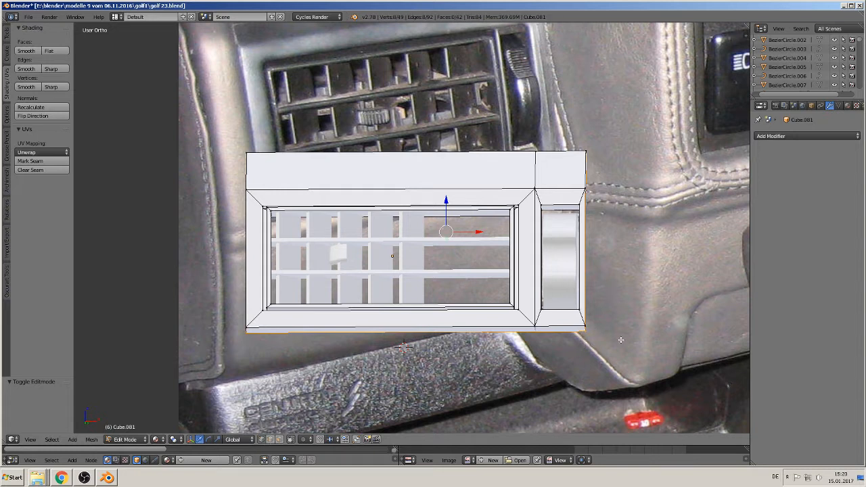
{"action": "left_click", "coordinate": [292, 440]}
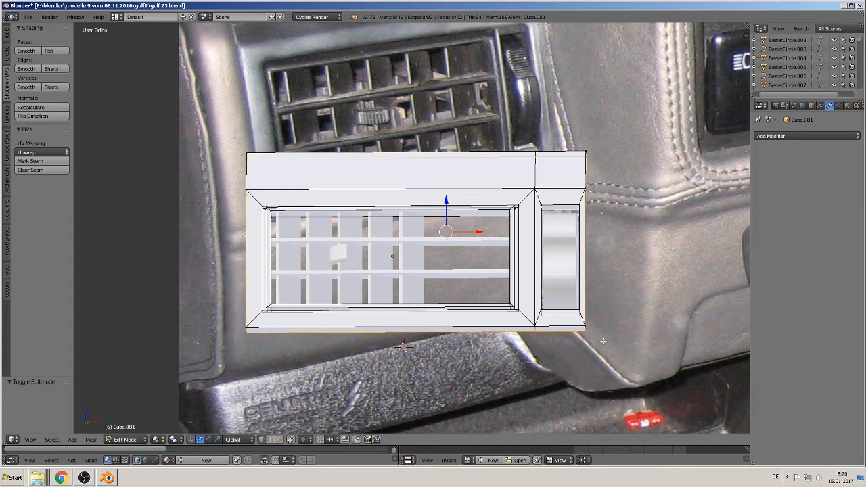
- Try to move the frame's thumbwheel-side vertices along X towards the slats, and undo the move
{"action": "key", "text": "b"}
{"action": "left_click_drag", "start_coordinate": [598, 347], "coordinate": [498, 97]}
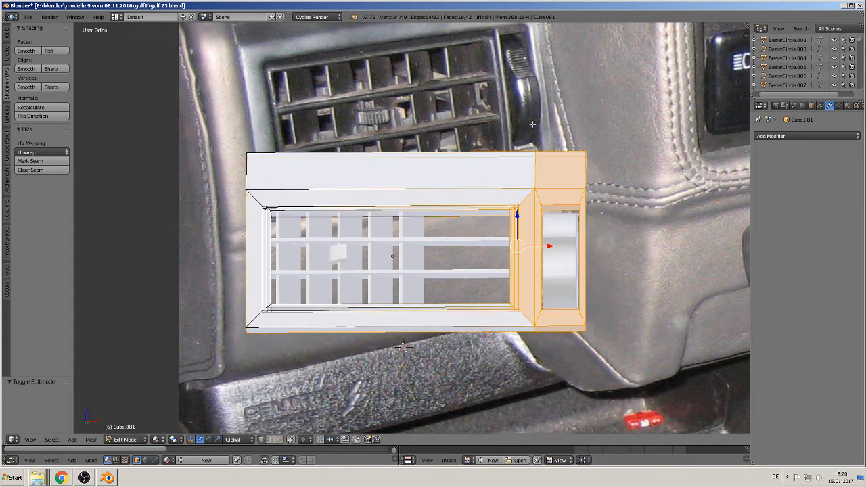
{"action": "left_click_drag", "start_coordinate": [554, 245], "coordinate": [481, 246]}
{"action": "key", "text": "ctrl+z"}
{"action": "key", "text": "a"}
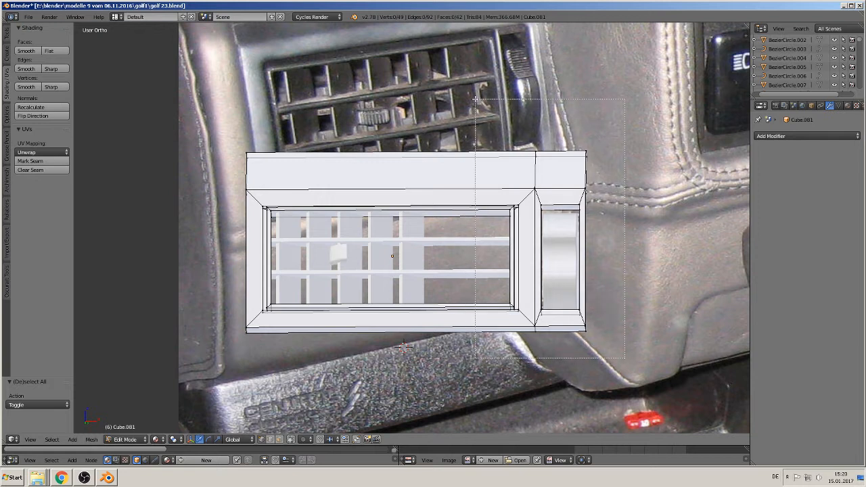
- Move all of the frame's thumbwheel-side vertices by about -0.87 along X so the grille opening ends at the fifth slat
{"action": "key", "text": "l"}
{"action": "key", "text": "g"}
{"action": "key", "text": "x"}
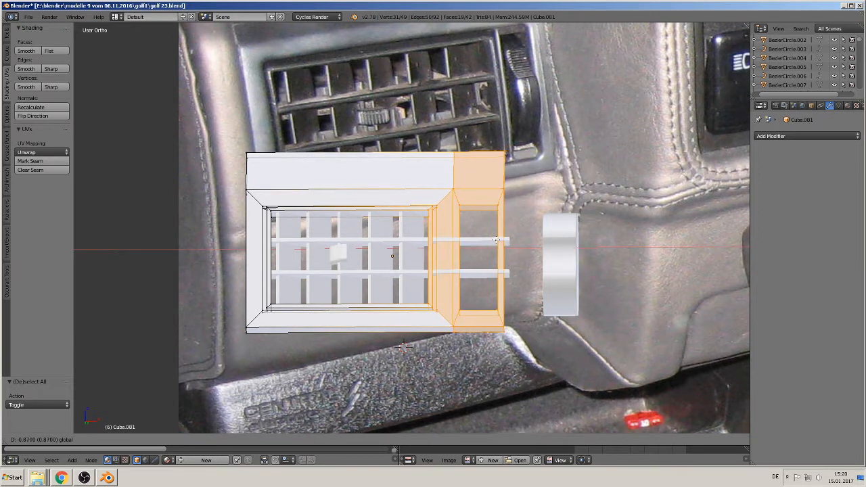
{"action": "left_click", "coordinate": [498, 241]}
{"action": "key", "text": "Tab"}
- Move the thumbwheel by -0.86 along X into the frame's narrow opening and centre it with a 0.012 correction
{"action": "right_click", "coordinate": [572, 260]}
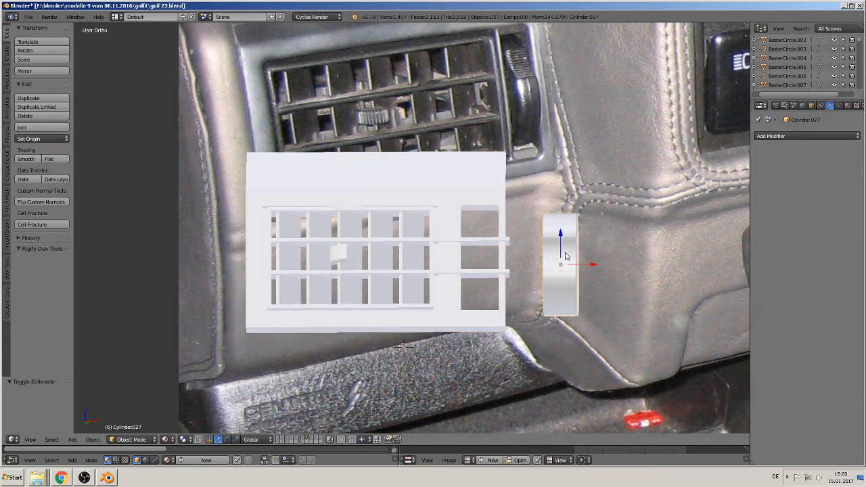
{"action": "left_click", "coordinate": [584, 258]}
{"action": "left_click_drag", "start_coordinate": [595, 270], "coordinate": [501, 252]}
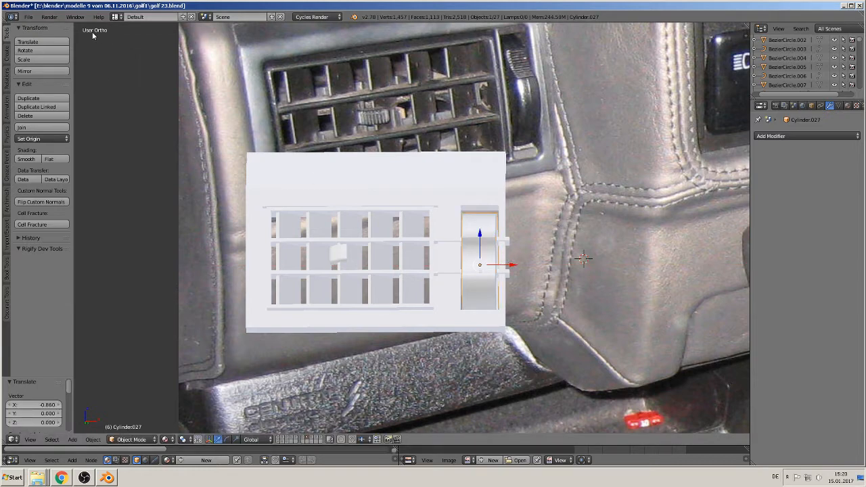
{"action": "key", "text": "KP_1"}
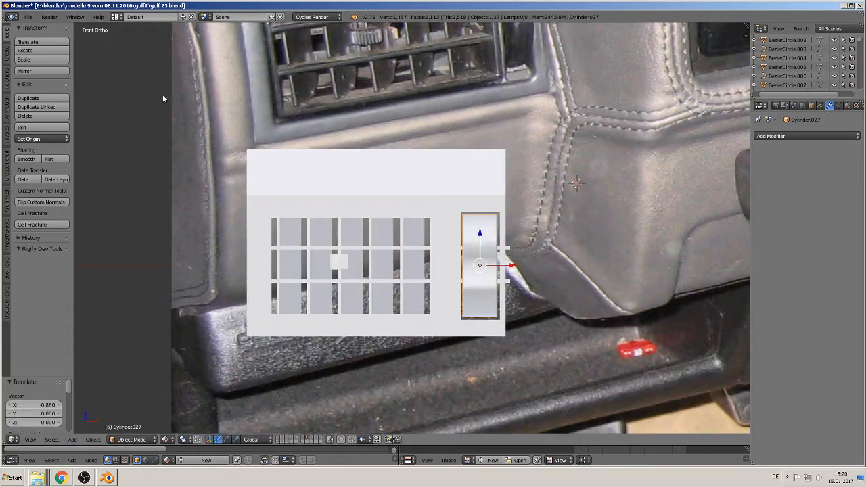
{"action": "scroll", "coordinate": [556, 237], "scroll_direction": "up", "scroll_amount": 1}
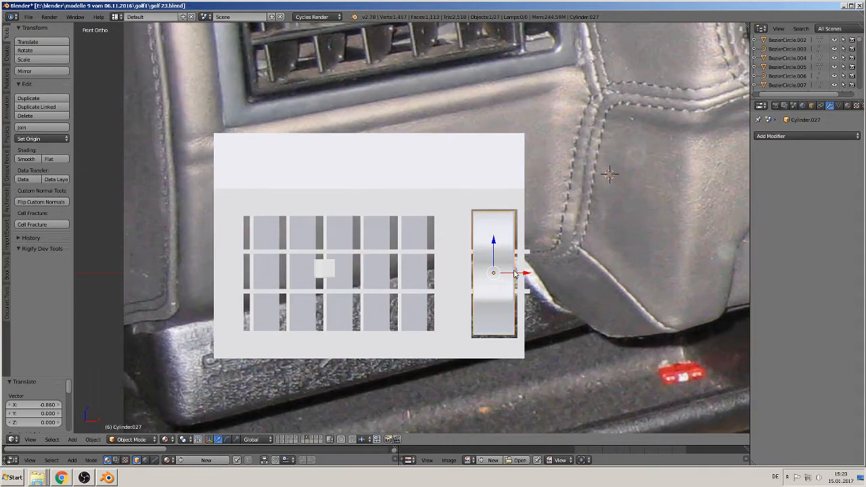
{"action": "left_click_drag", "start_coordinate": [520, 273], "coordinate": [521, 272]}
- Shorten the upper horizontal bar by moving its thumbwheel-side end along X to just past the grille opening
{"action": "right_click", "coordinate": [531, 252]}
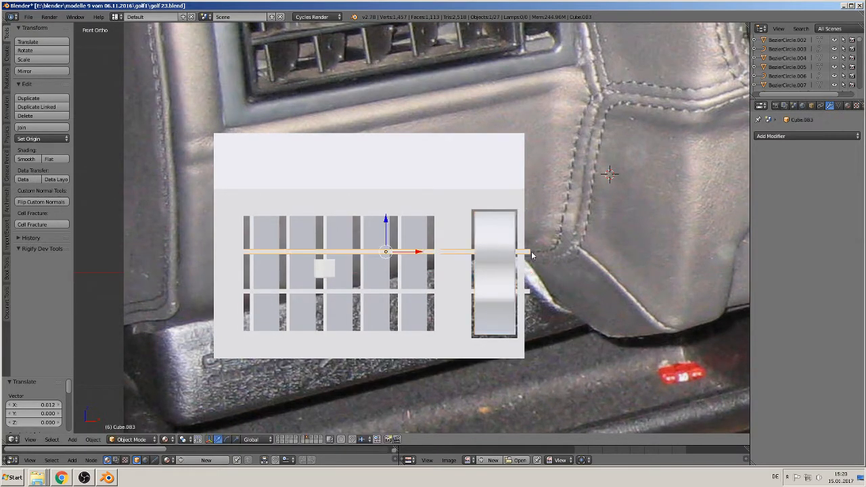
{"action": "key", "text": "Tab"}
{"action": "key", "text": "a"}
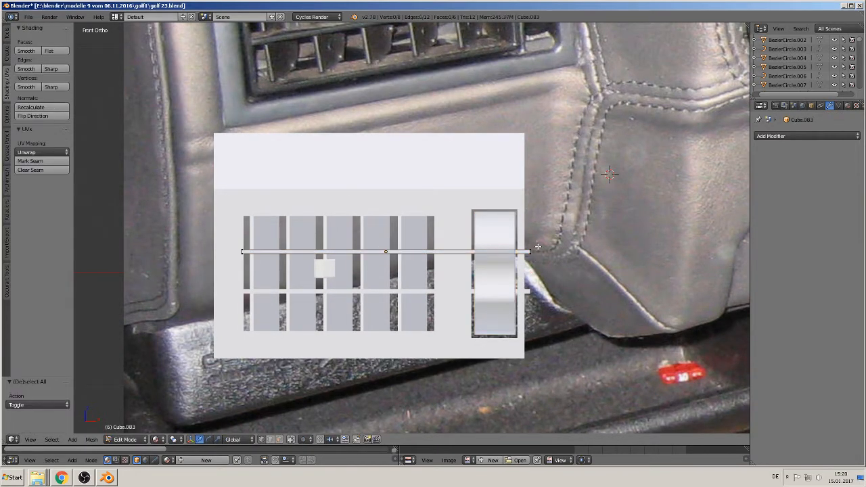
{"action": "right_click", "coordinate": [532, 252]}
{"action": "key", "text": "g"}
{"action": "key", "text": "x"}
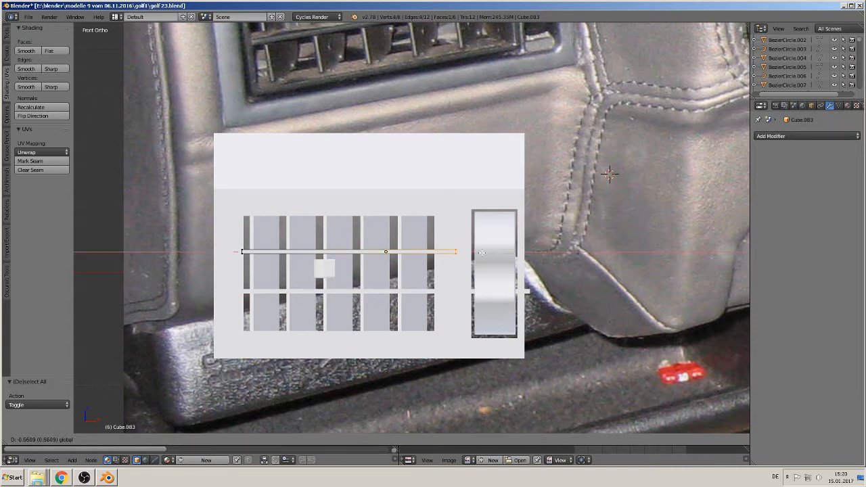
{"action": "left_click", "coordinate": [506, 265]}
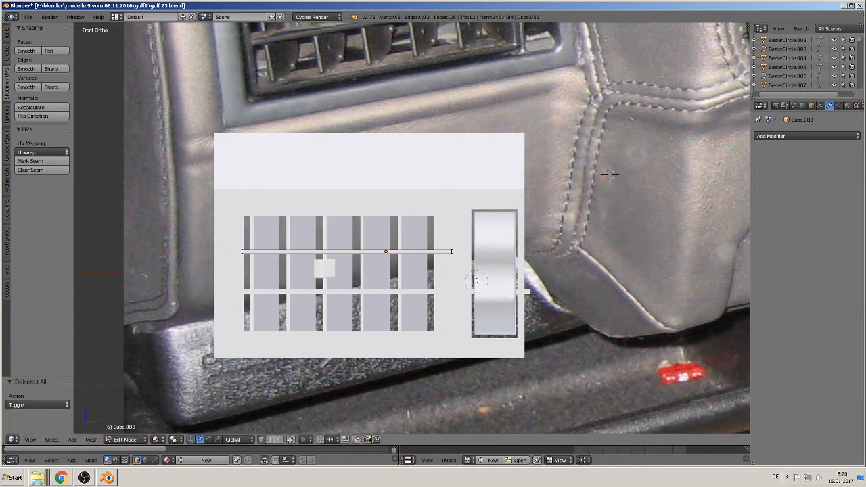
{"action": "key", "text": "Tab"}
- Shorten the lower horizontal bar by moving its thumbwheel-side end along X to just past the grille opening
{"action": "right_click", "coordinate": [528, 291]}
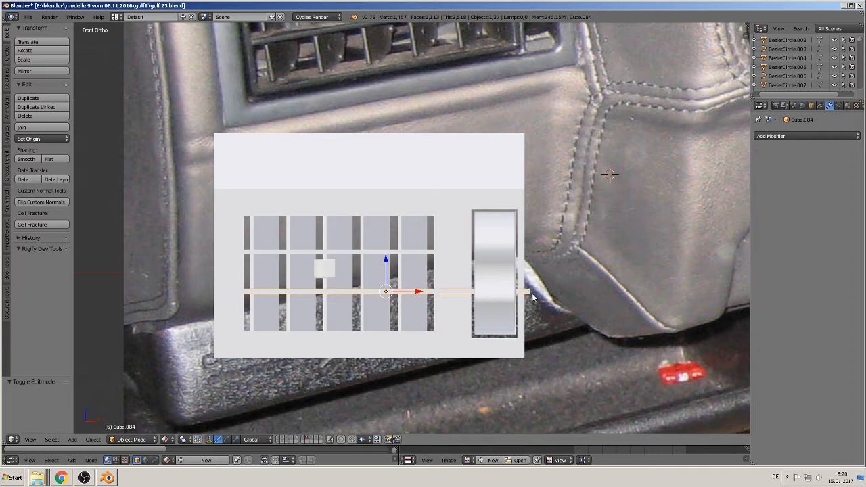
{"action": "key", "text": "Tab"}
{"action": "key", "text": "a"}
{"action": "key", "text": "a"}
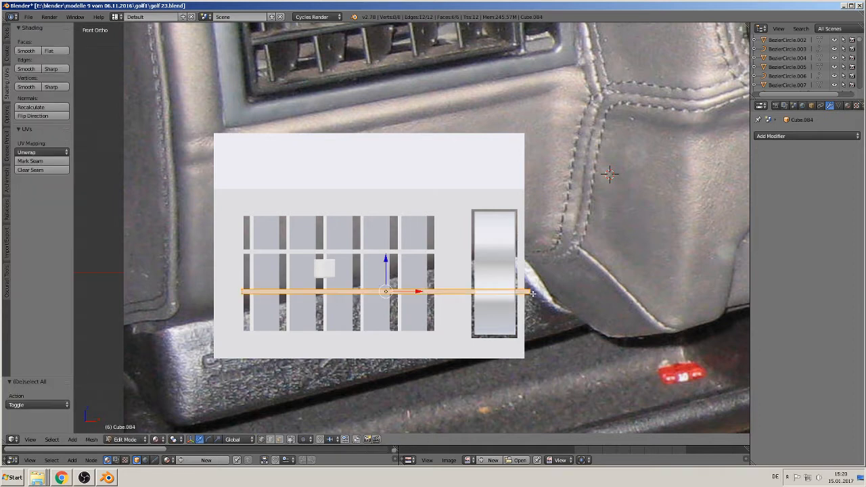
{"action": "key", "text": "a"}
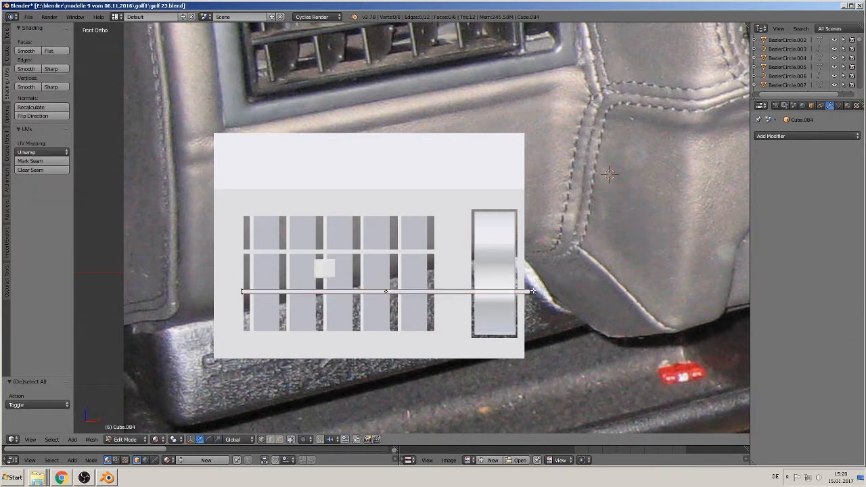
{"action": "right_click", "coordinate": [534, 291]}
{"action": "key", "text": "g"}
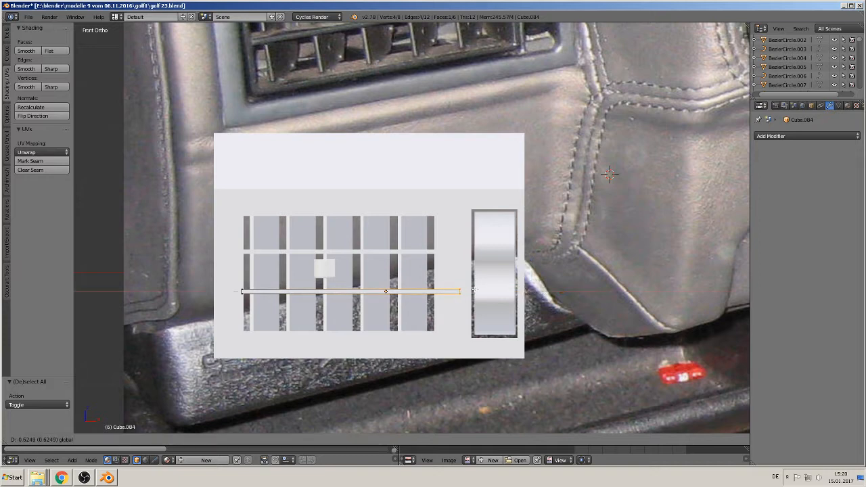
{"action": "left_click", "coordinate": [467, 291]}
{"action": "key", "text": "Tab"}
- Examine the narrowed air vent from several angles and compare its proportions with the vent in the reference photo
{"action": "middle_click_drag", "start_coordinate": [472, 265], "coordinate": [426, 309]}
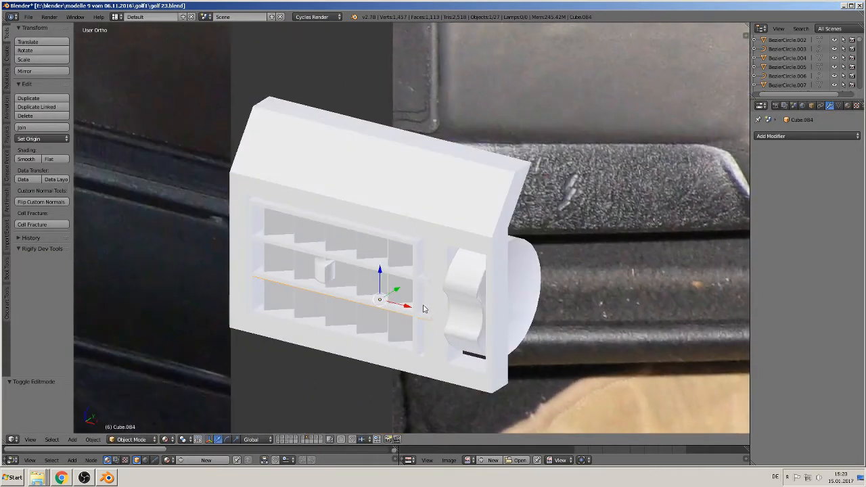
{"action": "scroll", "coordinate": [437, 317], "scroll_direction": "up", "scroll_amount": 1}
{"action": "scroll", "coordinate": [382, 223], "scroll_direction": "up", "scroll_amount": 2}
{"action": "scroll", "coordinate": [340, 212], "scroll_direction": "down", "scroll_amount": 4}
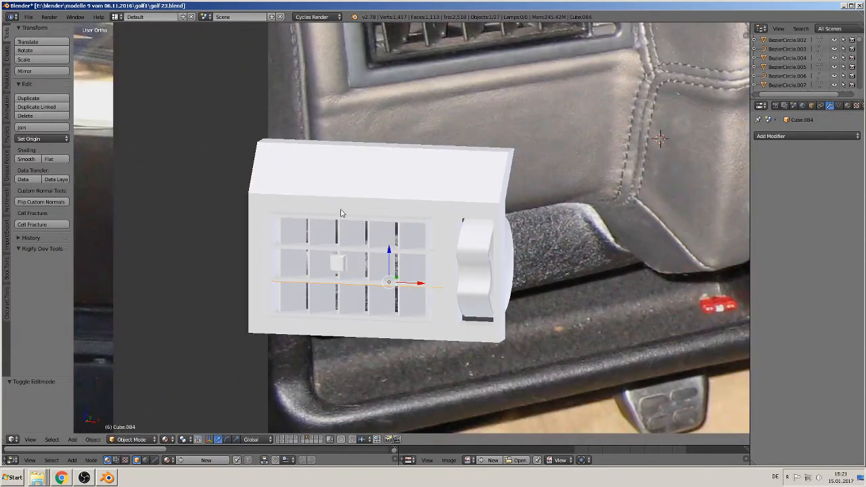
{"action": "middle_click_drag", "start_coordinate": [341, 212], "coordinate": [349, 216]}
{"action": "middle_click_drag", "start_coordinate": [398, 178], "coordinate": [384, 185]}
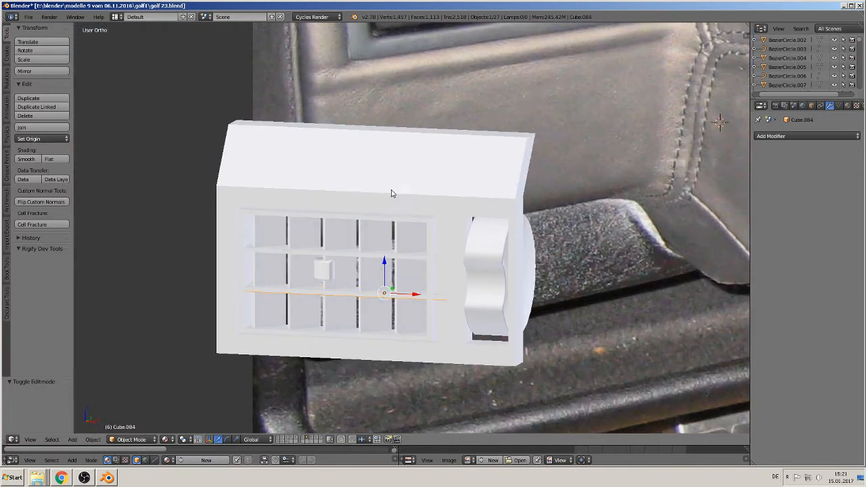
{"action": "middle_click_drag", "start_coordinate": [462, 273], "coordinate": [445, 286]}
{"action": "scroll", "coordinate": [473, 257], "scroll_direction": "down", "scroll_amount": 4}
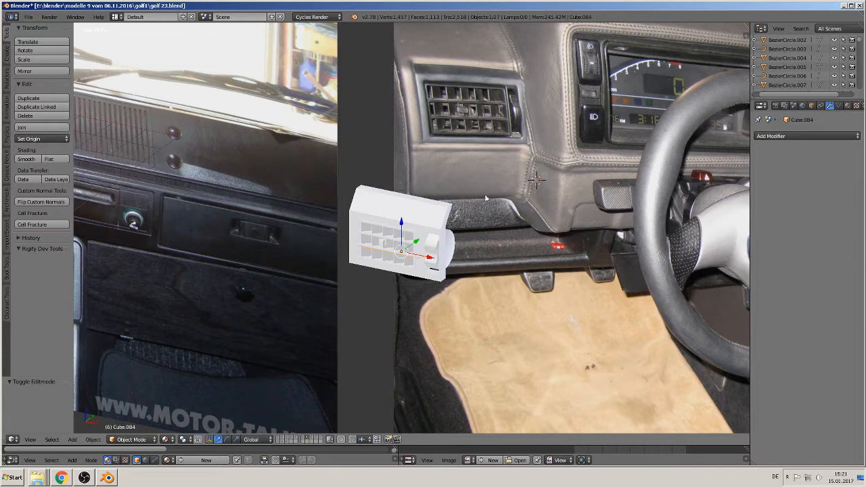
{"action": "scroll", "coordinate": [509, 120], "scroll_direction": "up", "scroll_amount": 5}
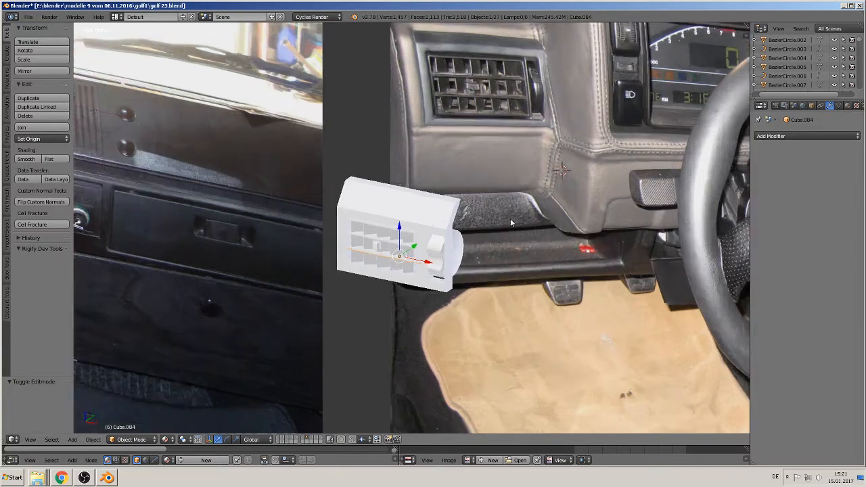
{"action": "key", "text": "Tab"}
{"action": "key", "text": "Tab"}
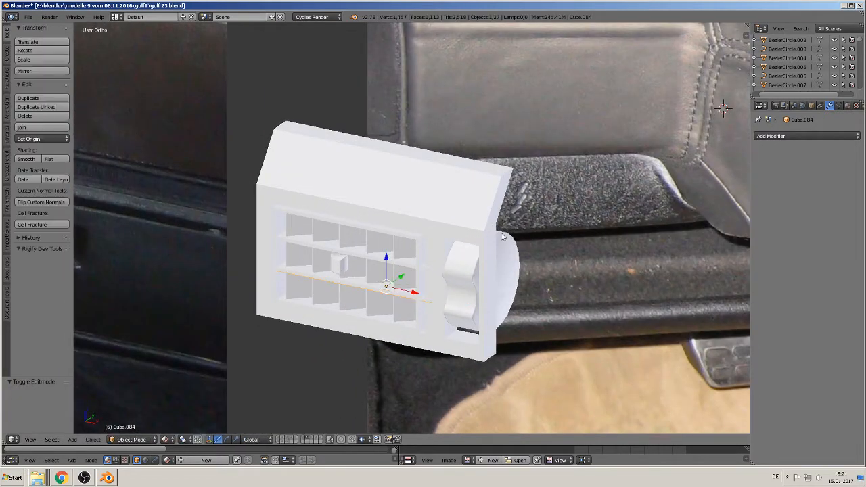
- Align the three rear corner vertices on the frame's thumbwheel side by scaling them to 0 along Y
{"action": "right_click", "coordinate": [499, 228]}
{"action": "right_click", "coordinate": [497, 226]}
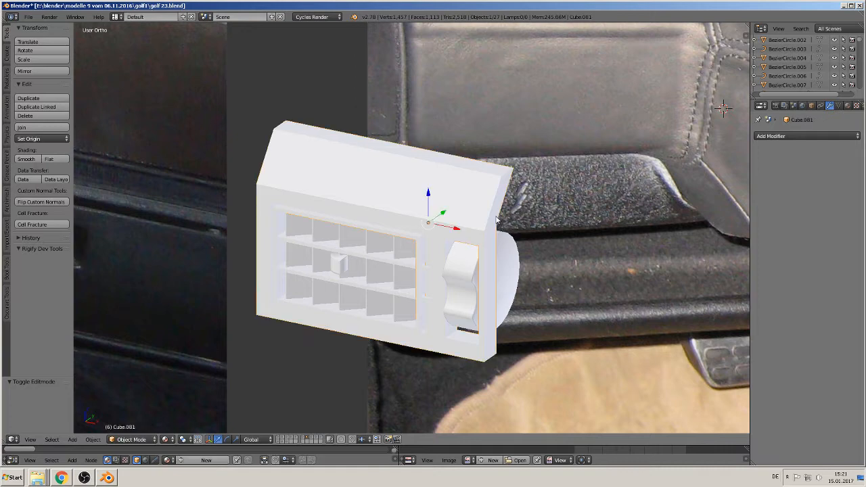
{"action": "key", "text": "Tab"}
{"action": "middle_click_drag", "start_coordinate": [497, 225], "coordinate": [486, 220]}
{"action": "key", "text": "a"}
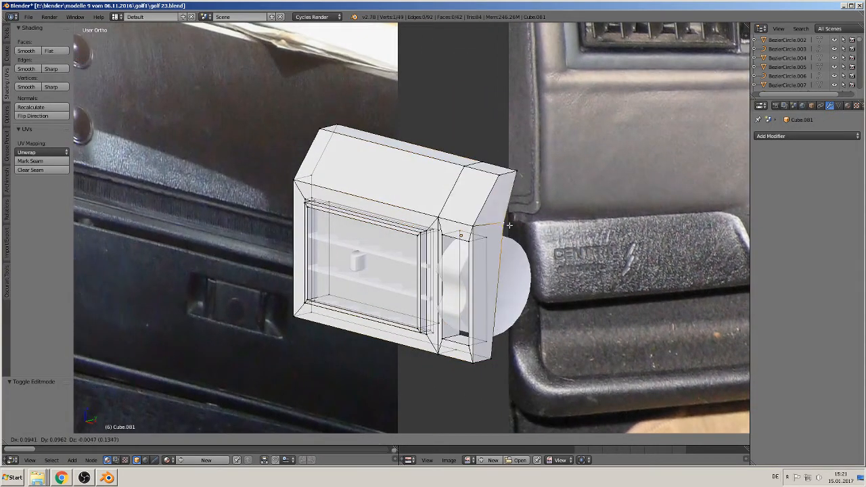
{"action": "right_click", "coordinate": [489, 222]}
{"action": "right_click", "coordinate": [523, 175], "text": "shift"}
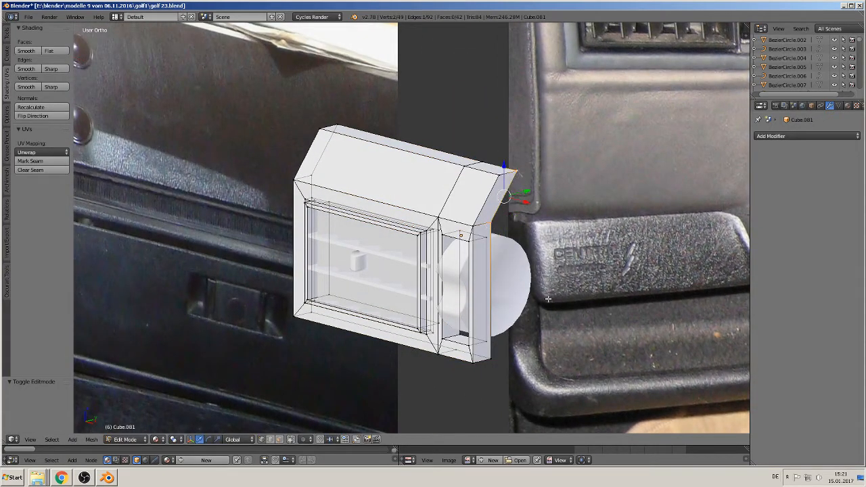
{"action": "right_click", "coordinate": [499, 358], "text": "shift"}
{"action": "middle_click_drag", "start_coordinate": [588, 289], "coordinate": [548, 283]}
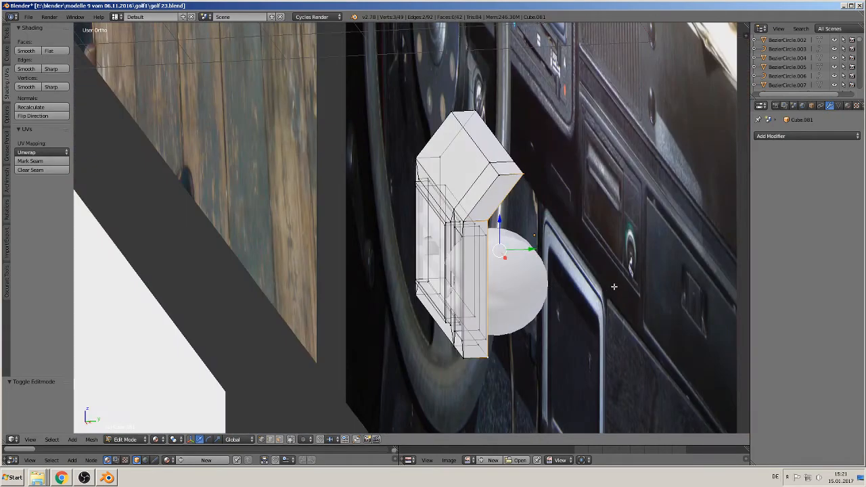
{"action": "key", "text": "s"}
{"action": "key", "text": "y"}
{"action": "key", "text": "0"}
{"action": "key", "text": "Return"}
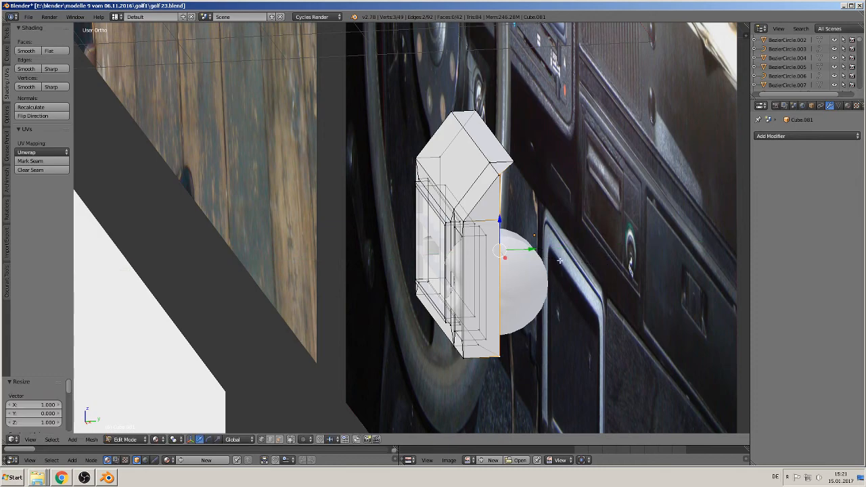
- Move the three aligned rear vertices backwards along Y to deepen the frame's thumbwheel side
{"action": "left_click_drag", "start_coordinate": [532, 252], "coordinate": [553, 248]}
{"action": "middle_click_drag", "start_coordinate": [553, 248], "coordinate": [480, 194]}
{"action": "key", "text": "Tab"}
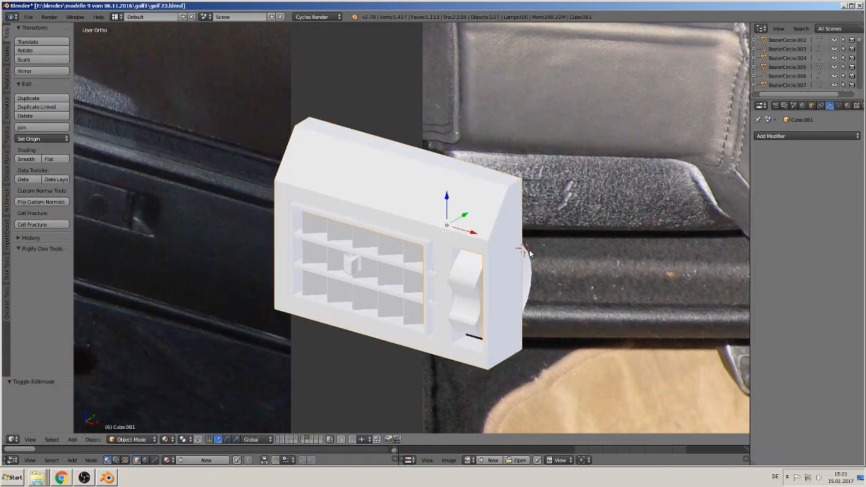
- Align the three rear corner vertices on the frame's grille side by scaling them to 0 along Y and move them backwards along Y
{"action": "middle_click_drag", "start_coordinate": [511, 291], "coordinate": [462, 312]}
{"action": "middle_click_drag", "start_coordinate": [477, 224], "coordinate": [323, 234]}
{"action": "key", "text": "Tab"}
{"action": "right_click", "coordinate": [325, 224]}
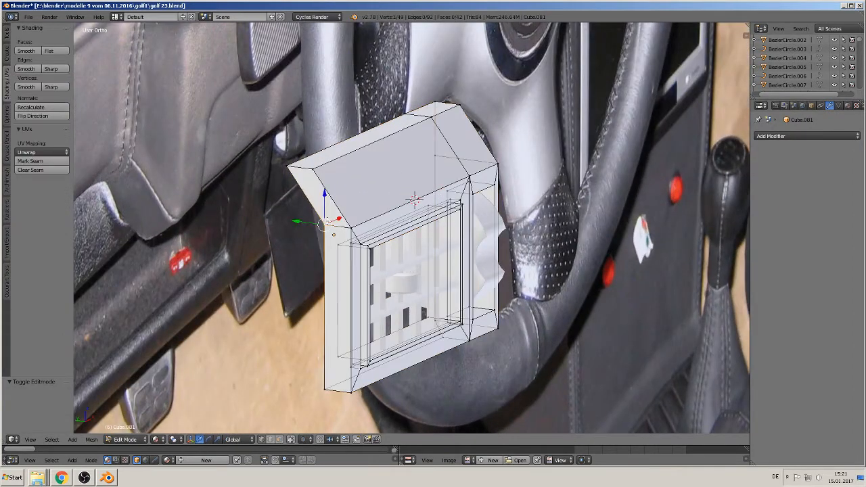
{"action": "right_click", "coordinate": [283, 166], "text": "shift"}
{"action": "right_click", "coordinate": [328, 387], "text": "shift"}
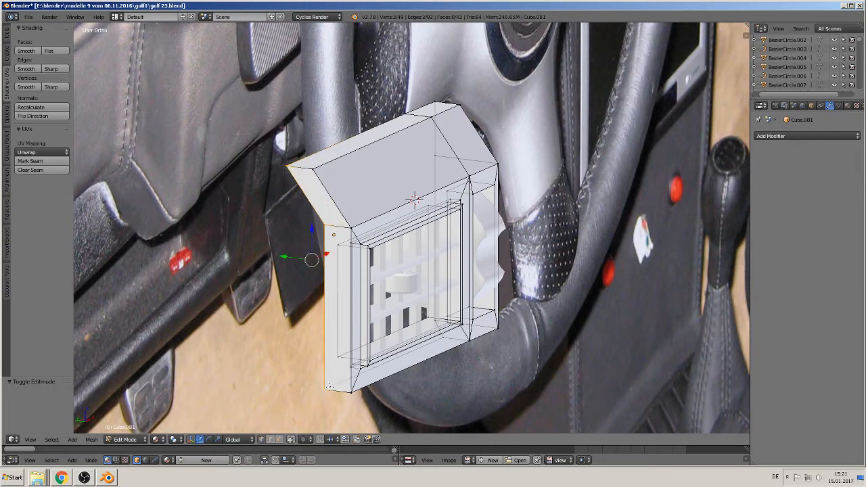
{"action": "key", "text": "s"}
{"action": "key", "text": "y"}
{"action": "key", "text": "0"}
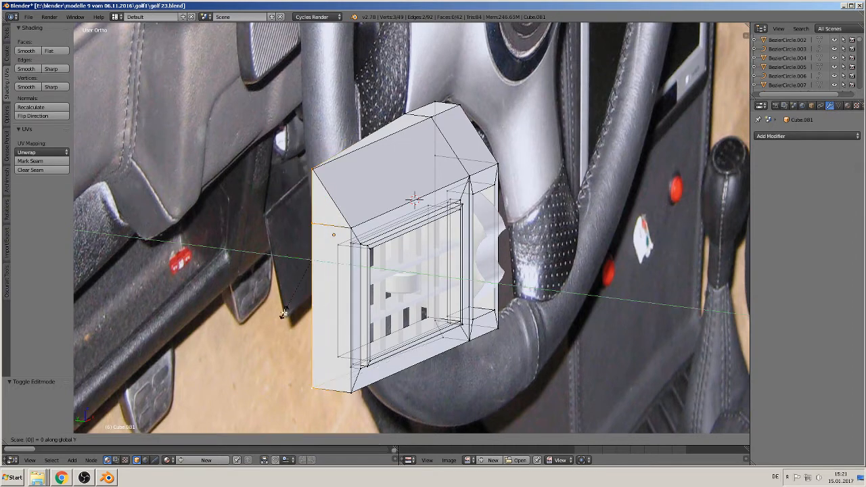
{"action": "key", "text": "Return"}
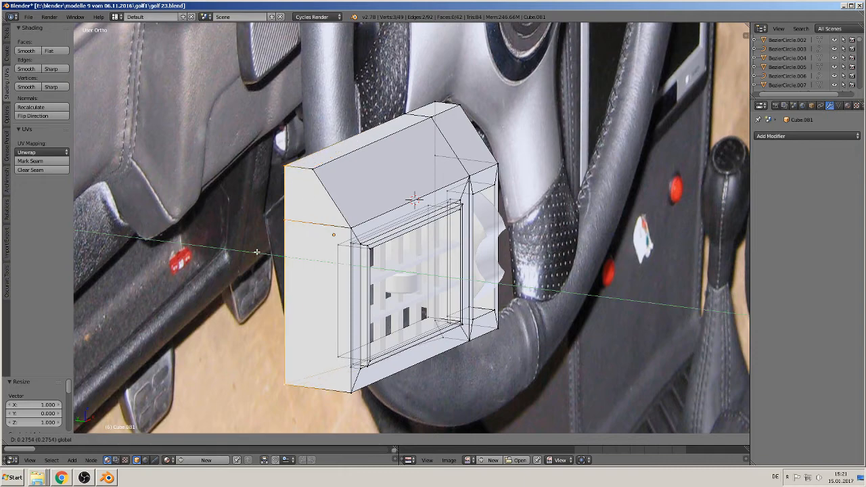
{"action": "key", "text": "Tab"}
- Join the frame, thumbwheel, two horizontal bars, vertical slats and small centre handle into one vent object
{"action": "middle_click_drag", "start_coordinate": [325, 248], "coordinate": [162, 238]}
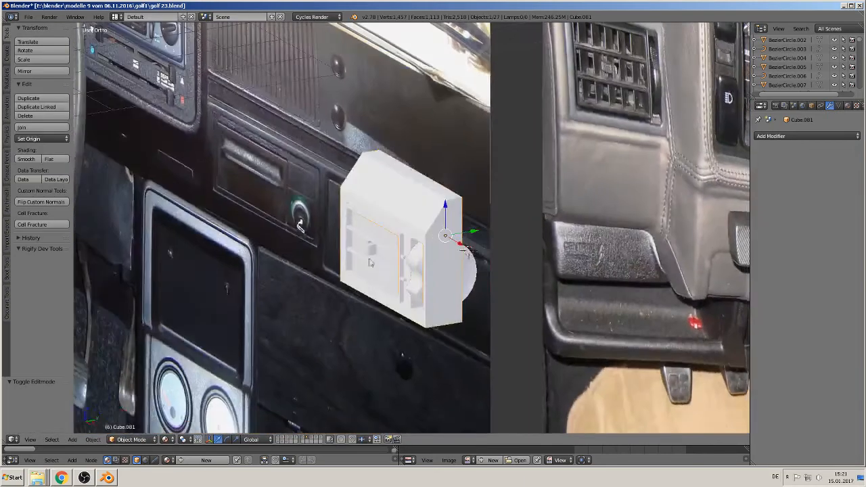
{"action": "scroll", "coordinate": [406, 250], "scroll_direction": "up", "scroll_amount": 3}
{"action": "middle_click_drag", "start_coordinate": [431, 254], "coordinate": [485, 259]}
{"action": "scroll", "coordinate": [498, 251], "scroll_direction": "up", "scroll_amount": 2}
{"action": "scroll", "coordinate": [499, 258], "scroll_direction": "down", "scroll_amount": 1}
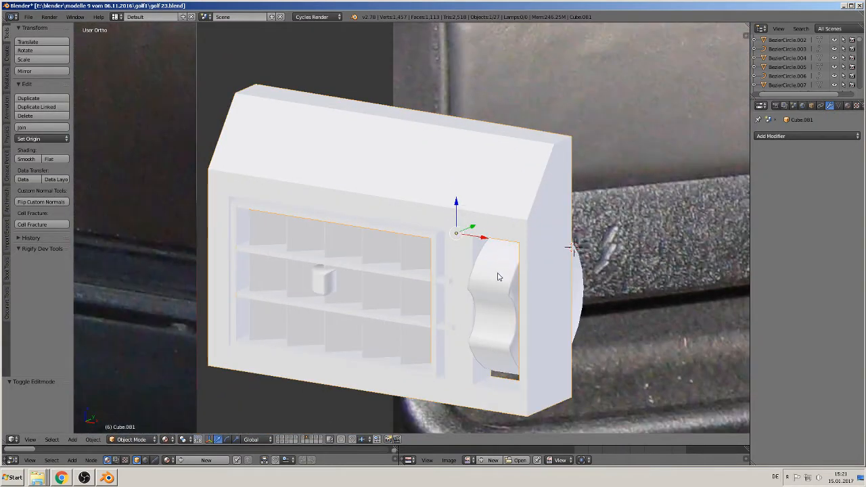
{"action": "right_click", "coordinate": [485, 189]}
{"action": "right_click", "coordinate": [485, 193]}
{"action": "right_click", "coordinate": [497, 271]}
{"action": "right_click", "coordinate": [447, 282], "text": "shift"}
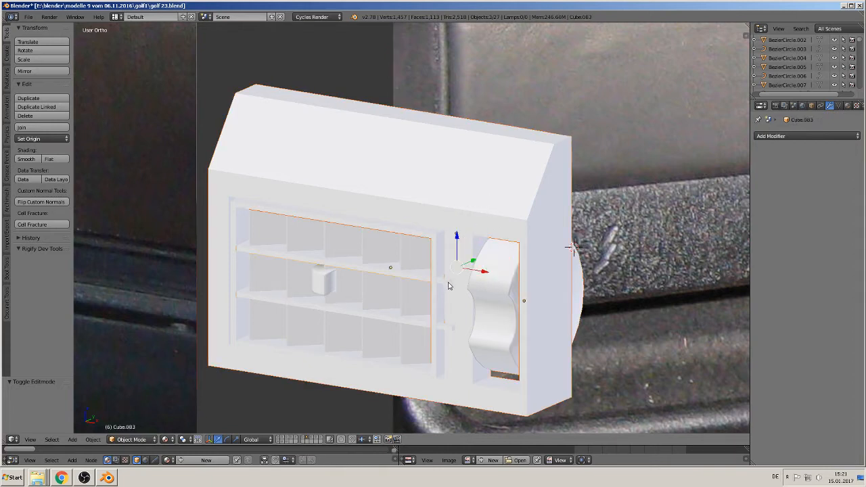
{"action": "right_click", "coordinate": [451, 336], "text": "shift"}
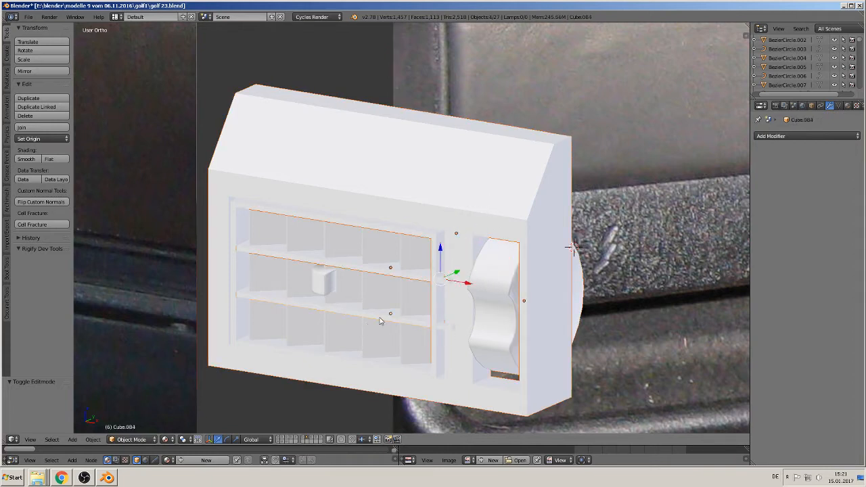
{"action": "right_click", "coordinate": [328, 289], "text": "shift"}
{"action": "right_click", "coordinate": [254, 273], "text": "shift"}
{"action": "right_click", "coordinate": [297, 281], "text": "shift"}
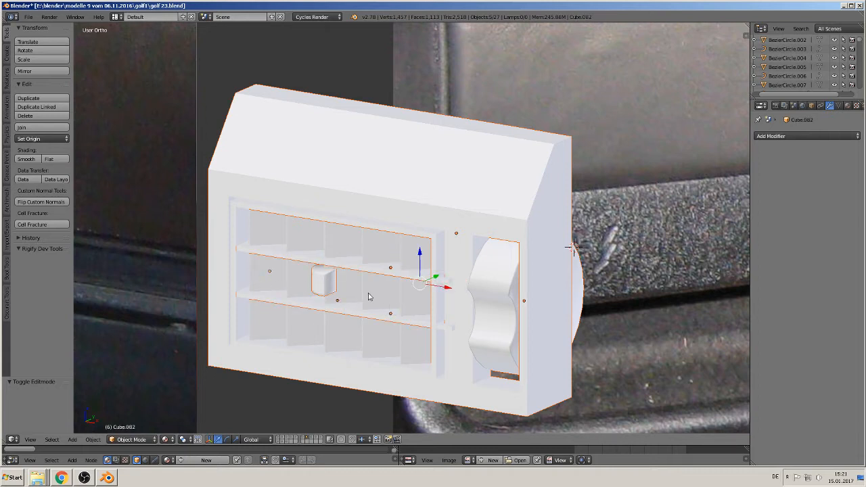
{"action": "right_click", "coordinate": [348, 281], "text": "shift"}
{"action": "right_click", "coordinate": [380, 293], "text": "shift"}
{"action": "right_click", "coordinate": [413, 299], "text": "shift"}
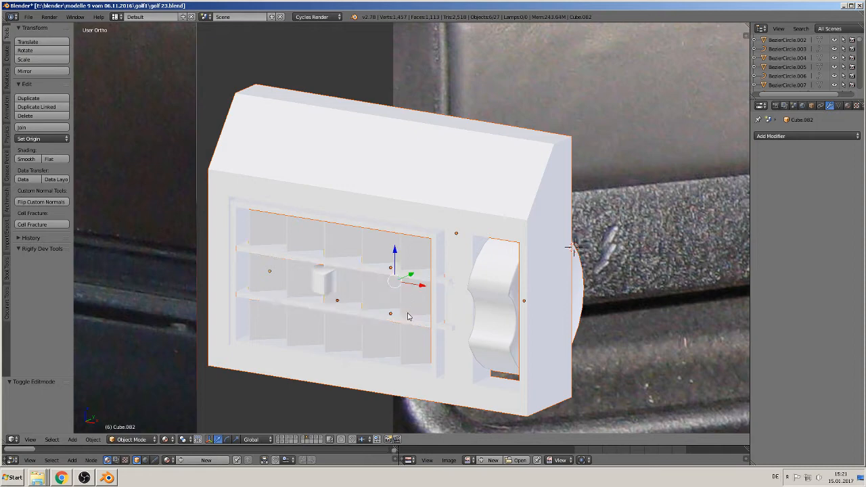
{"action": "left_click", "coordinate": [29, 127]}
- Check the joined vent's mesh in Edit Mode, return to Object Mode and select only the vent
{"action": "key", "text": "Tab"}
{"action": "scroll", "coordinate": [334, 171], "scroll_direction": "down", "scroll_amount": 2}
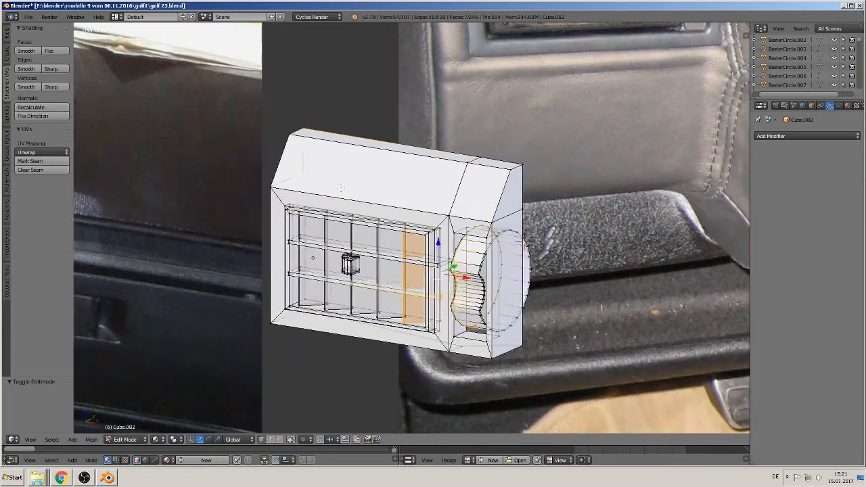
{"action": "key", "text": "Tab"}
{"action": "scroll", "coordinate": [364, 196], "scroll_direction": "up", "scroll_amount": 1}
{"action": "middle_click_drag", "start_coordinate": [364, 195], "coordinate": [408, 190]}
{"action": "scroll", "coordinate": [392, 213], "scroll_direction": "down", "scroll_amount": 4}
{"action": "key", "text": "a"}
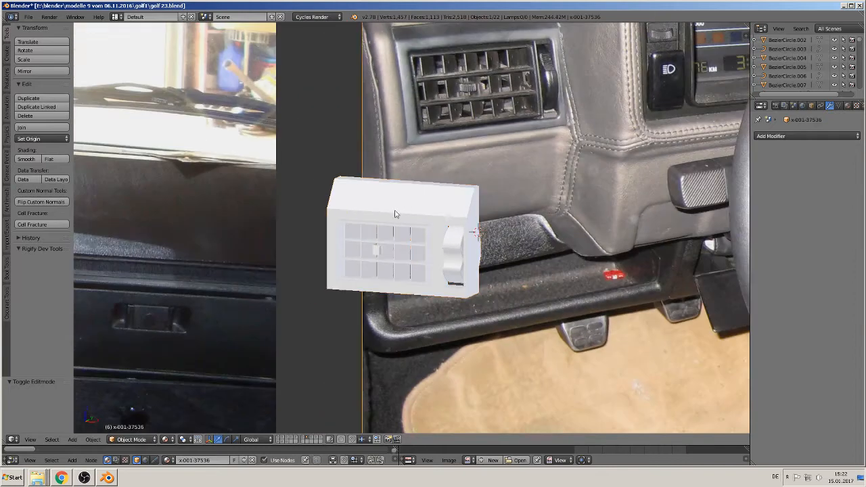
{"action": "right_click", "coordinate": [390, 205]}
{"action": "scroll", "coordinate": [380, 228], "scroll_direction": "down", "scroll_amount": 1}
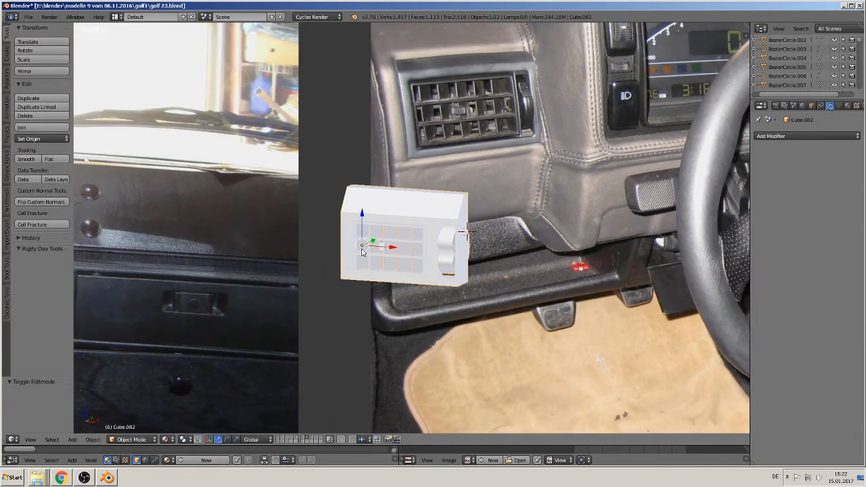
{"action": "key", "text": "g"}
{"action": "left_click", "coordinate": [362, 228]}
- Find the layer holding the white dashboard model, move the joined vent onto it and display that layer in front view
{"action": "key", "text": "KP_1"}
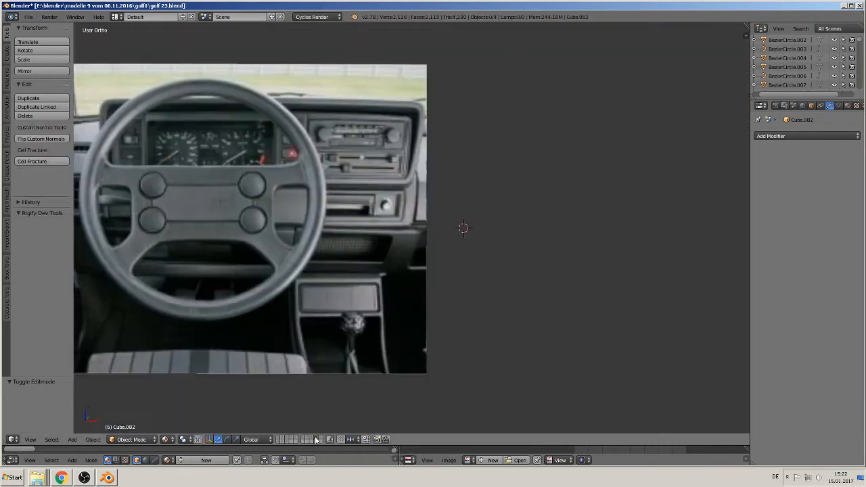
{"action": "left_click", "coordinate": [315, 439]}
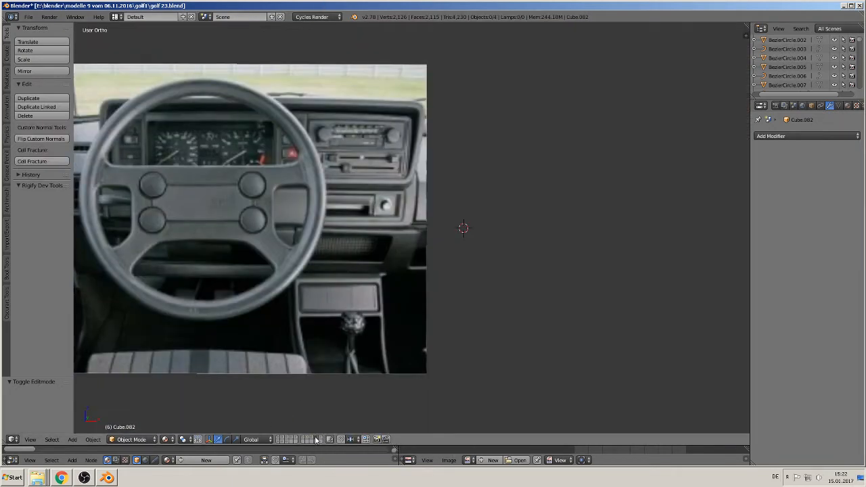
{"action": "left_click", "coordinate": [287, 441]}
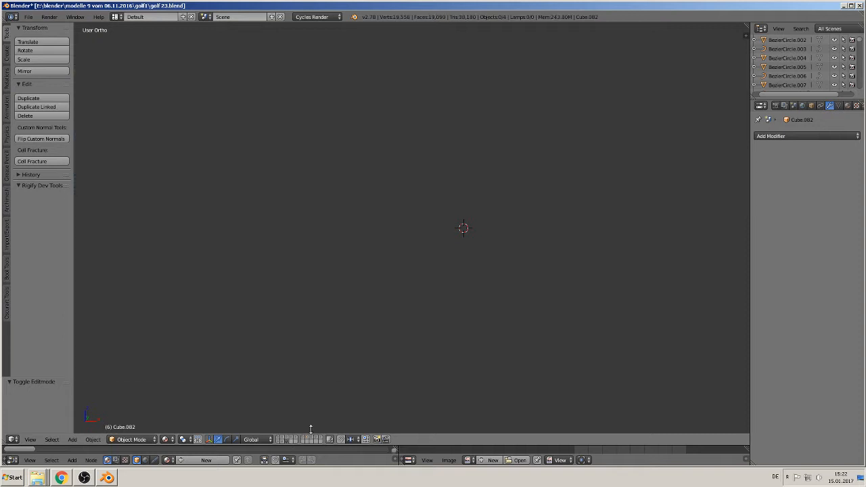
{"action": "left_click", "coordinate": [310, 437]}
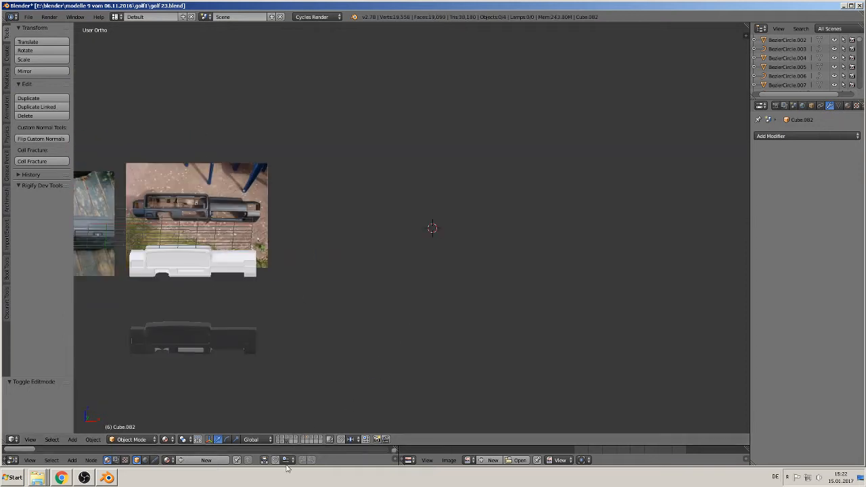
{"action": "left_click", "coordinate": [308, 440]}
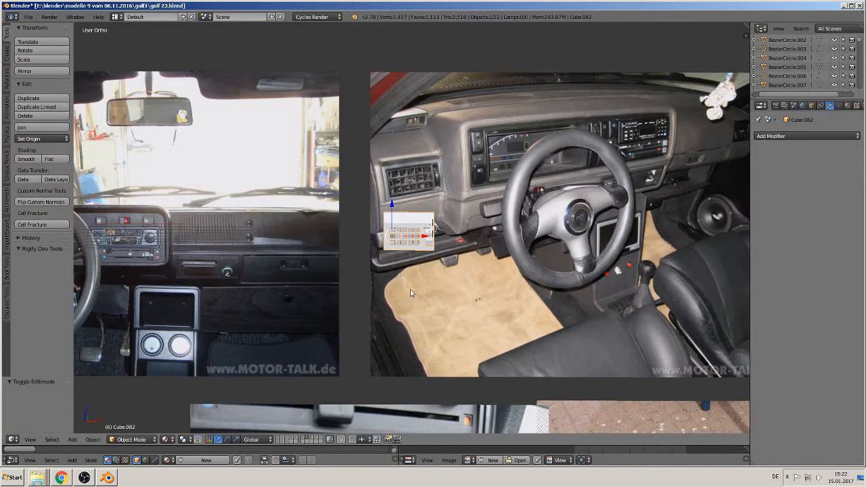
{"action": "key", "text": "m"}
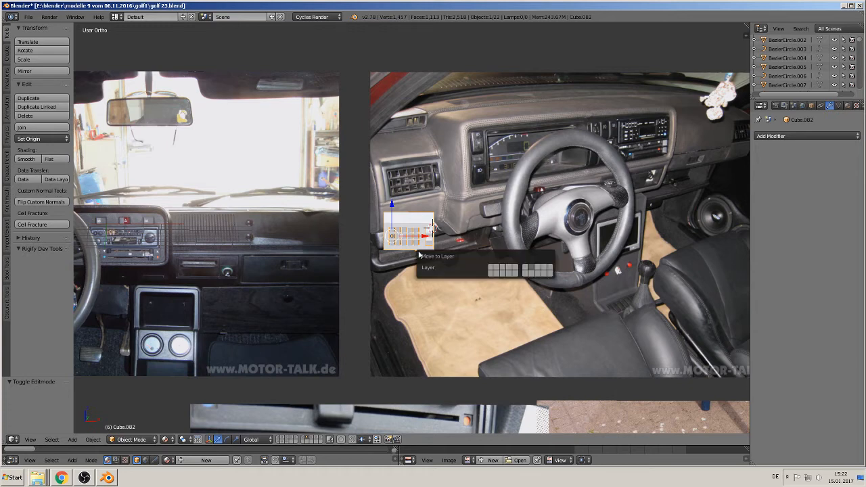
{"action": "left_click", "coordinate": [509, 274]}
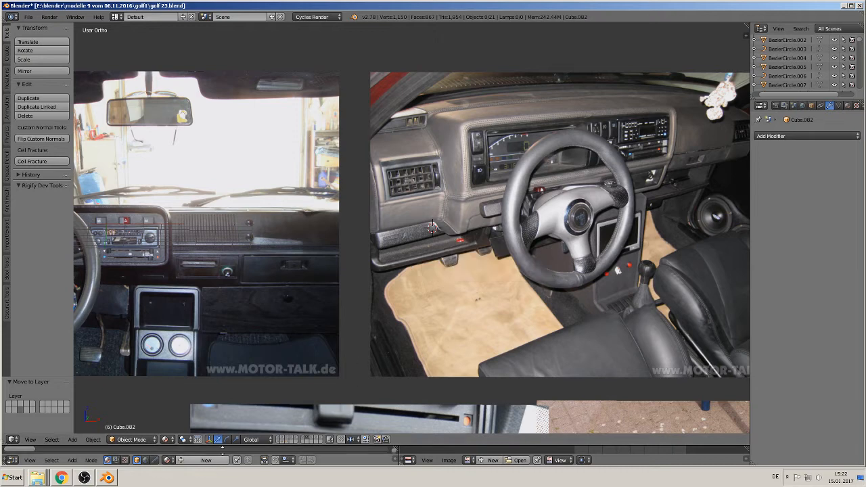
{"action": "left_click", "coordinate": [285, 441]}
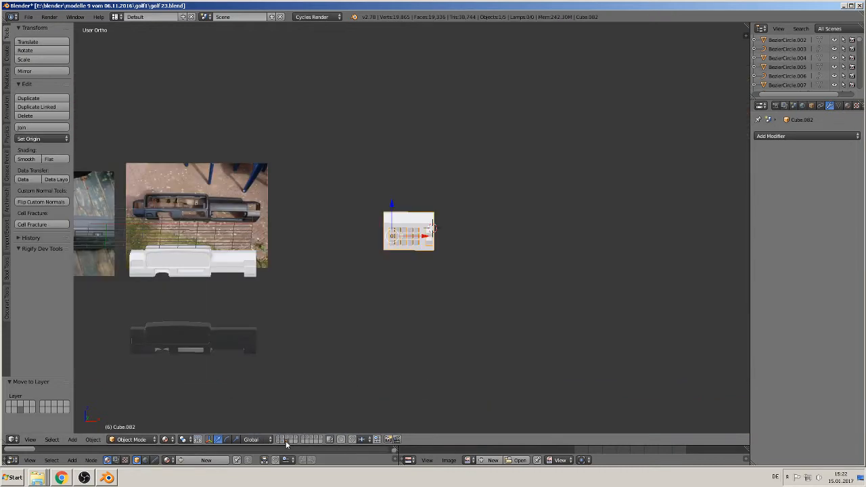
{"action": "scroll", "coordinate": [312, 404], "scroll_direction": "down", "scroll_amount": 2}
{"action": "middle_click_drag", "start_coordinate": [372, 251], "coordinate": [511, 210], "text": "shift"}
{"action": "scroll", "coordinate": [521, 213], "scroll_direction": "up", "scroll_amount": 4}
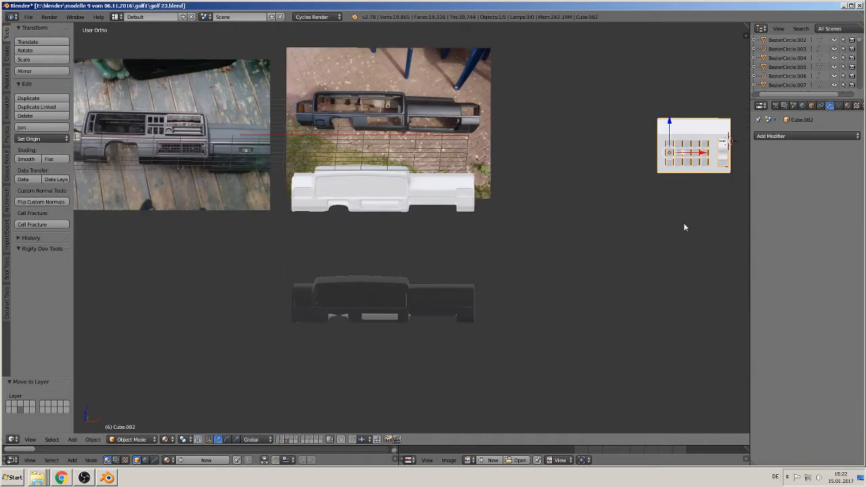
- Scale the air vent down to about 0.239 and move it onto the driver-side end of the dark dashboard
{"action": "key", "text": "s"}
{"action": "left_click", "coordinate": [677, 172]}
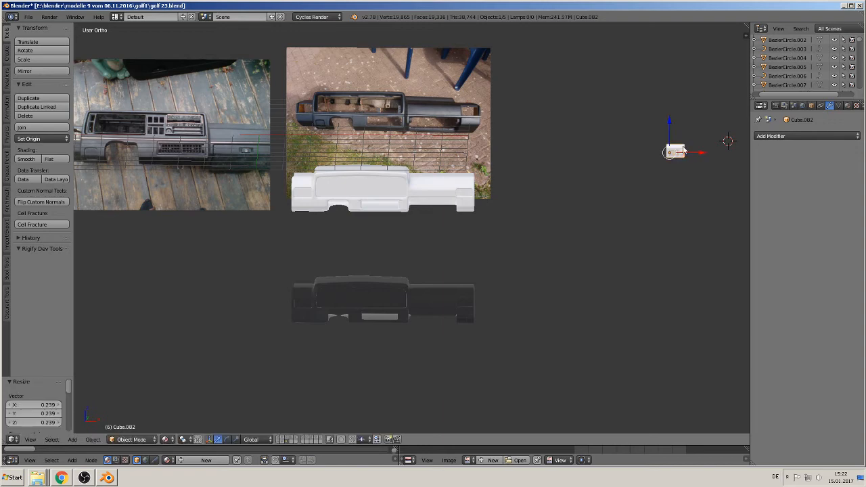
{"action": "key", "text": "g"}
{"action": "left_click", "coordinate": [312, 302]}
{"action": "scroll", "coordinate": [329, 325], "scroll_direction": "up", "scroll_amount": 4}
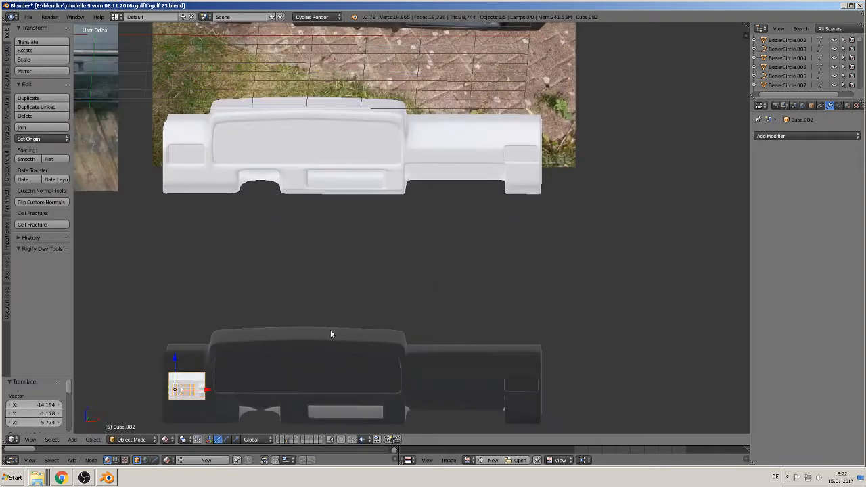
- Examine the dashboard reference photos and the light dashboard copy, and compare them with the vent's placement on the dark dashboard
{"action": "middle_click_drag", "start_coordinate": [337, 332], "coordinate": [814, 405], "text": "shift"}
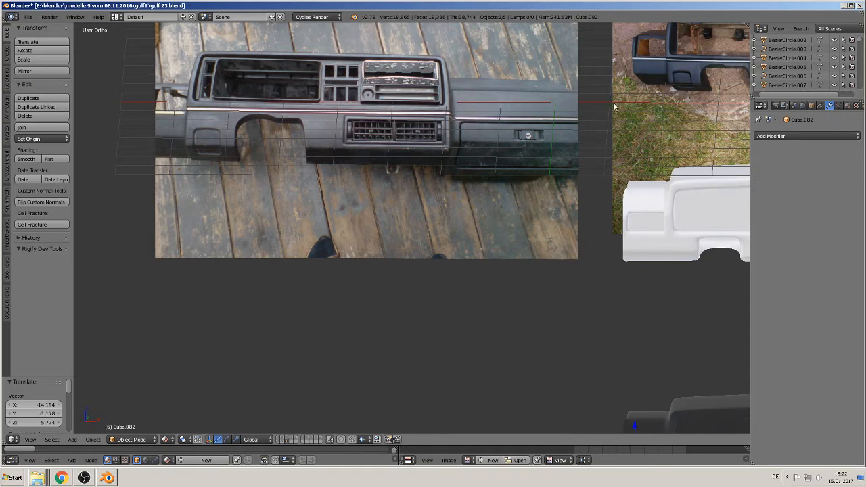
{"action": "middle_click_drag", "start_coordinate": [638, 246], "coordinate": [146, 309], "text": "shift"}
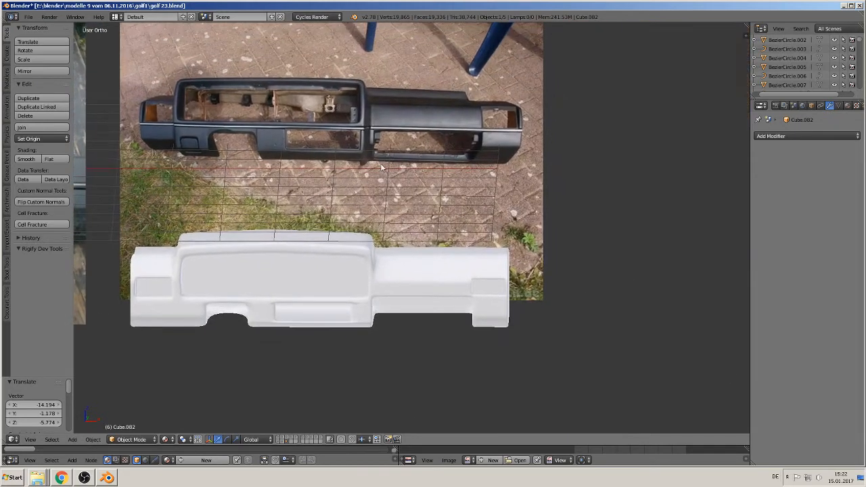
{"action": "middle_click_drag", "start_coordinate": [500, 379], "coordinate": [612, 150], "text": "shift"}
{"action": "scroll", "coordinate": [495, 252], "scroll_direction": "up", "scroll_amount": 4}
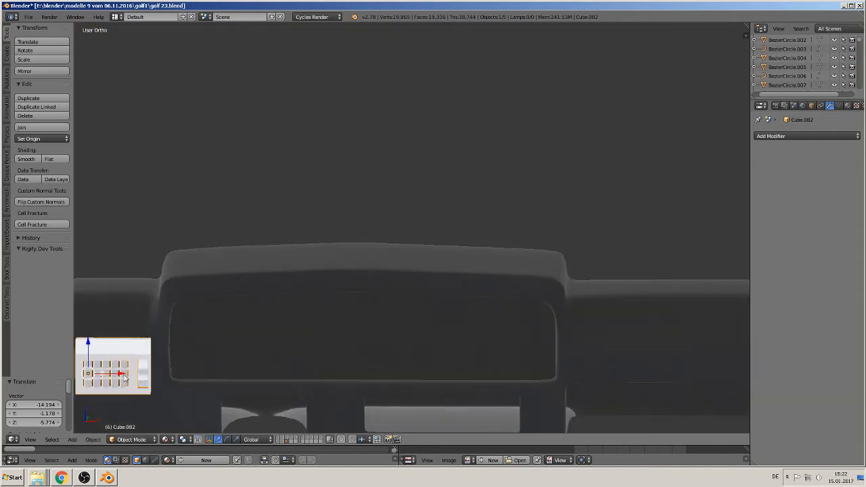
{"action": "middle_click_drag", "start_coordinate": [169, 356], "coordinate": [352, 241], "text": "shift"}
{"action": "scroll", "coordinate": [293, 277], "scroll_direction": "up", "scroll_amount": 5}
{"action": "scroll", "coordinate": [287, 260], "scroll_direction": "down", "scroll_amount": 2}
{"action": "scroll", "coordinate": [286, 262], "scroll_direction": "up", "scroll_amount": 1}
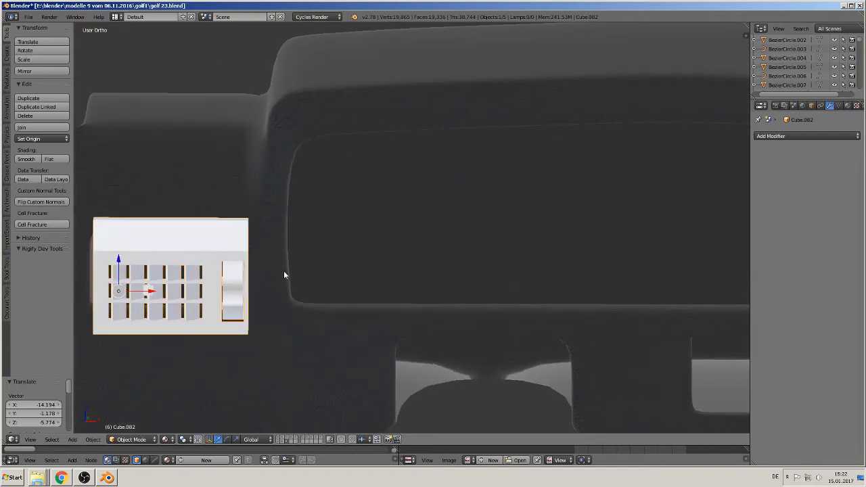
- Move the vent back about 4.6 units along Y, then lower and shift it into the opening at the dashboard's end
{"action": "scroll", "coordinate": [283, 271], "scroll_direction": "down", "scroll_amount": 2}
{"action": "middle_click_drag", "start_coordinate": [279, 277], "coordinate": [546, 303]}
{"action": "scroll", "coordinate": [315, 282], "scroll_direction": "down", "scroll_amount": 2}
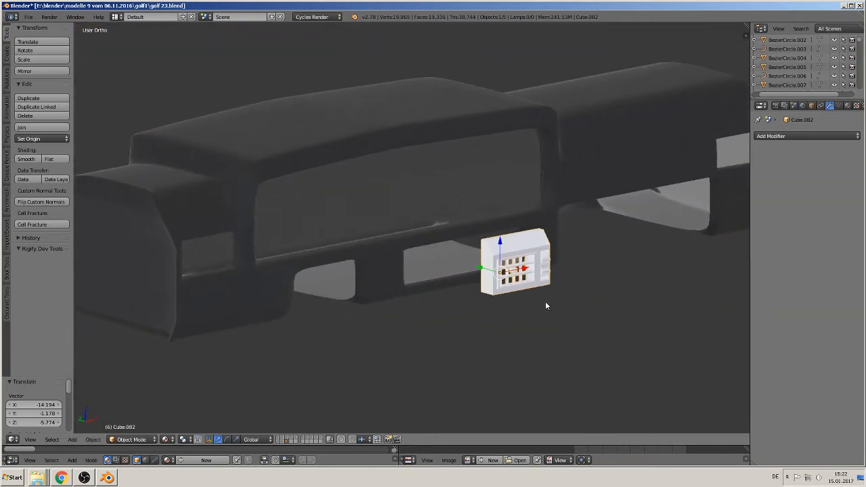
{"action": "left_click_drag", "start_coordinate": [482, 274], "coordinate": [128, 243]}
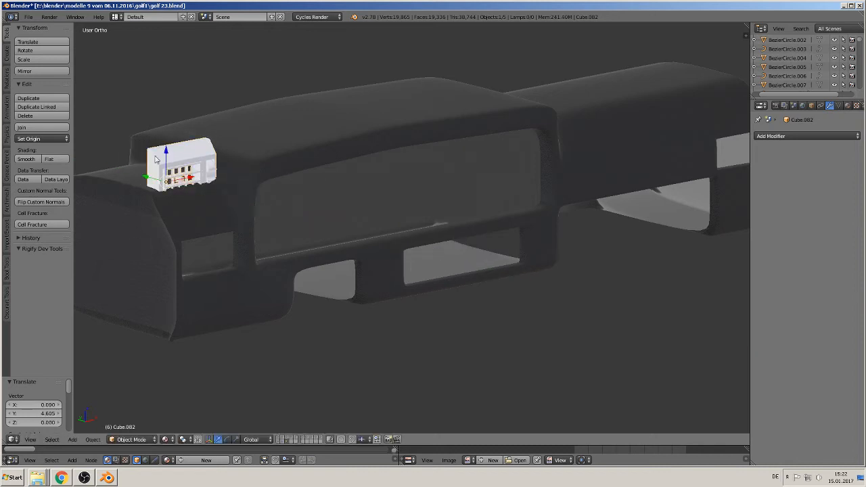
{"action": "left_click_drag", "start_coordinate": [162, 161], "coordinate": [178, 225]}
{"action": "left_click_drag", "start_coordinate": [147, 259], "coordinate": [182, 267]}
- Fine-tune the vent in its opening by raising it slightly and shifting it about -0.075 along X
{"action": "middle_click_drag", "start_coordinate": [183, 267], "coordinate": [382, 252]}
{"action": "scroll", "coordinate": [128, 250], "scroll_direction": "up", "scroll_amount": 2}
{"action": "left_click_drag", "start_coordinate": [348, 252], "coordinate": [349, 238]}
{"action": "left_click_drag", "start_coordinate": [382, 269], "coordinate": [370, 268]}
- Scale the vent down to about 0.762 in height and raise it about 0.022 along Z
{"action": "middle_click_drag", "start_coordinate": [422, 304], "coordinate": [459, 323]}
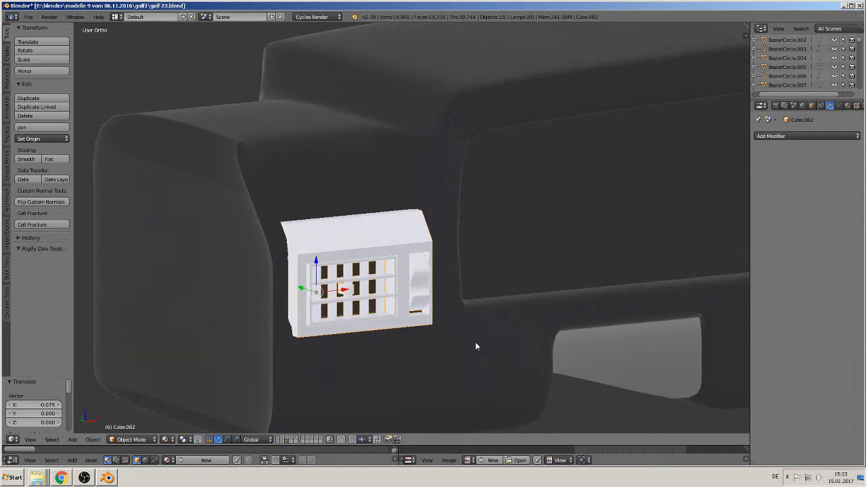
{"action": "key", "text": "s"}
{"action": "key", "text": "z"}
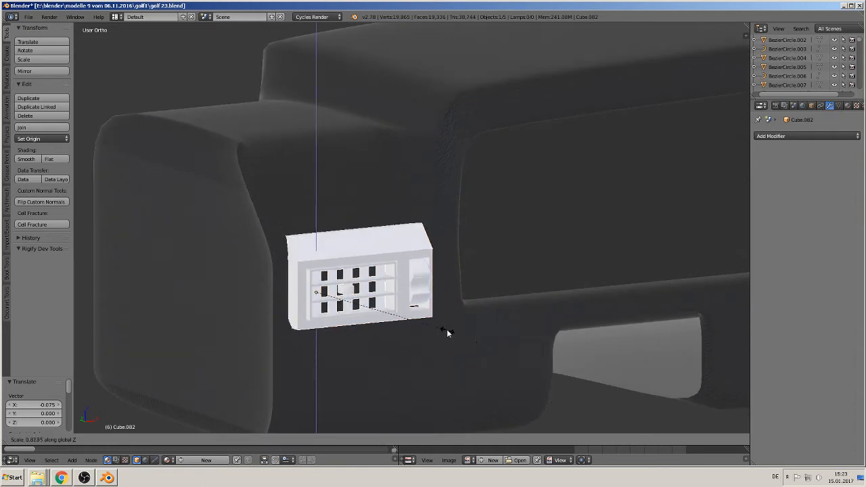
{"action": "left_click", "coordinate": [441, 326]}
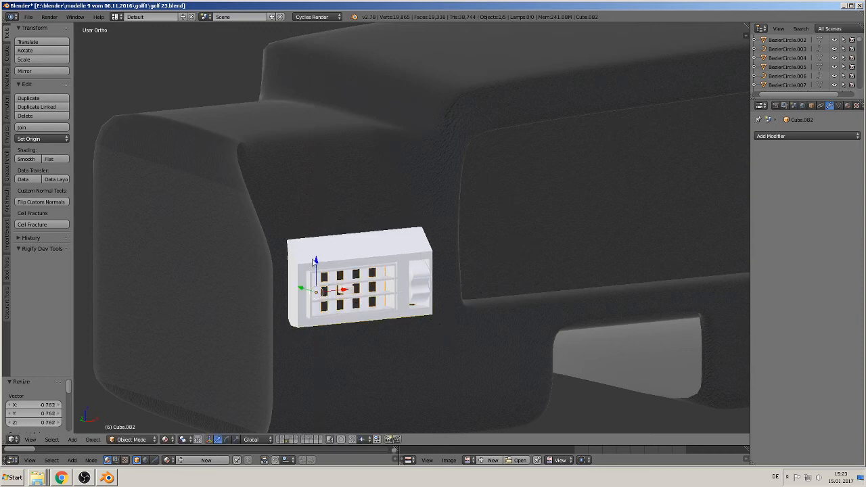
{"action": "key", "text": "g"}
{"action": "key", "text": "z"}
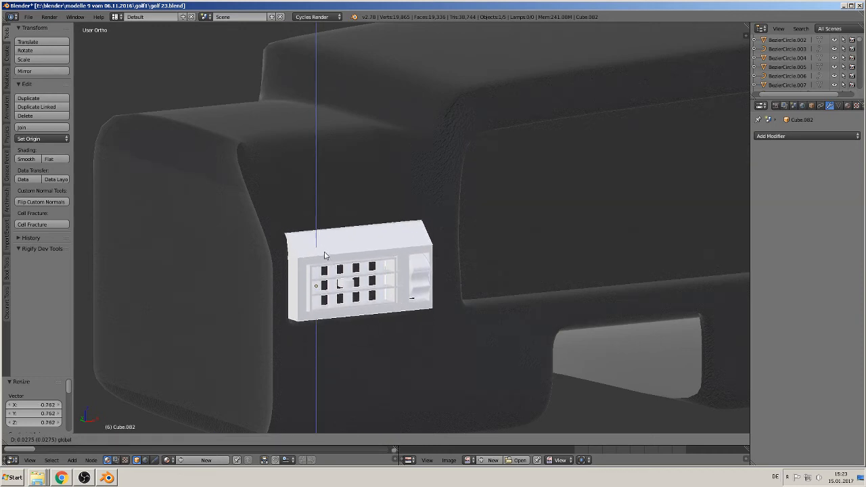
{"action": "left_click", "coordinate": [326, 257]}
- Push the vent about 0.083 along Y, deeper into the dashboard opening
{"action": "middle_click_drag", "start_coordinate": [325, 257], "coordinate": [234, 263]}
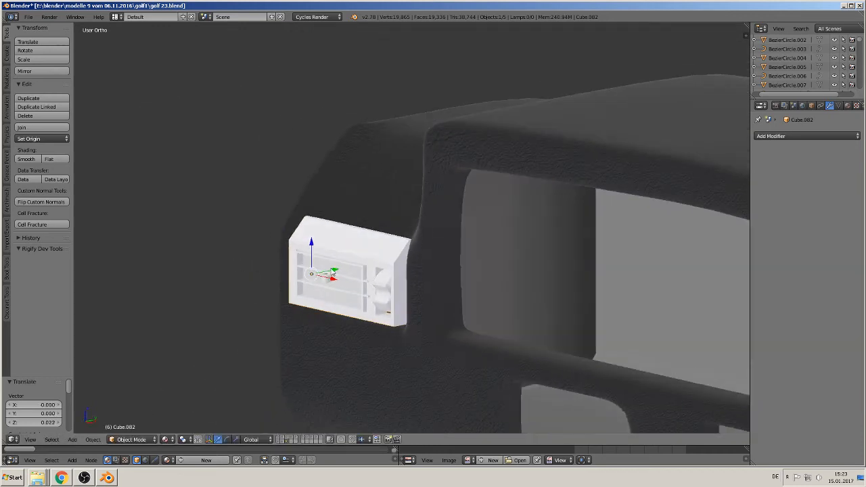
{"action": "key", "text": "g"}
{"action": "key", "text": "y"}
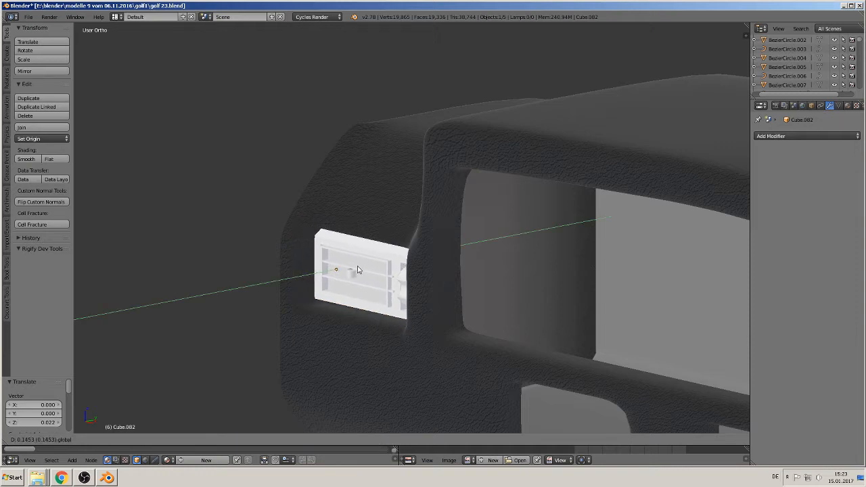
{"action": "left_click", "coordinate": [350, 271]}
- Align the vent with the lower edge of its opening in front view, moving it about -0.017 along Z
{"action": "middle_click_drag", "start_coordinate": [351, 271], "coordinate": [415, 274]}
{"action": "scroll", "coordinate": [414, 274], "scroll_direction": "up", "scroll_amount": 1}
{"action": "key", "text": "KP_1"}
{"action": "scroll", "coordinate": [463, 281], "scroll_direction": "up", "scroll_amount": 1}
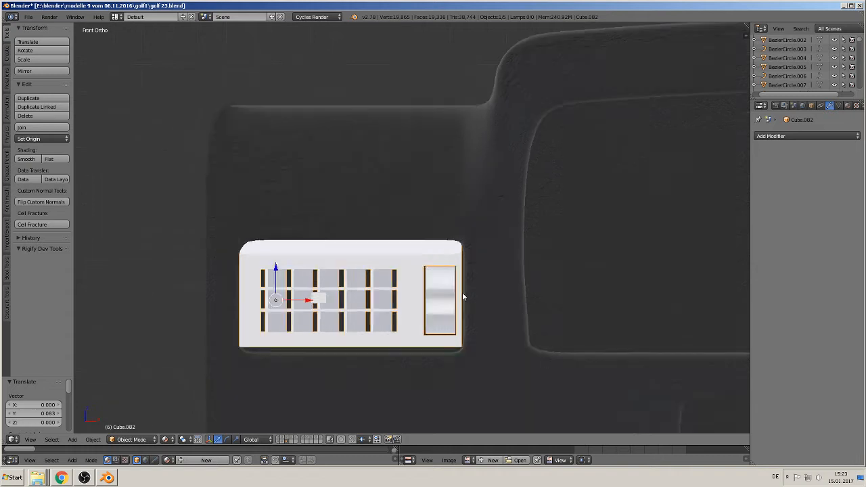
{"action": "scroll", "coordinate": [467, 298], "scroll_direction": "up", "scroll_amount": 1}
{"action": "middle_click_drag", "start_coordinate": [477, 304], "coordinate": [470, 204], "text": "shift"}
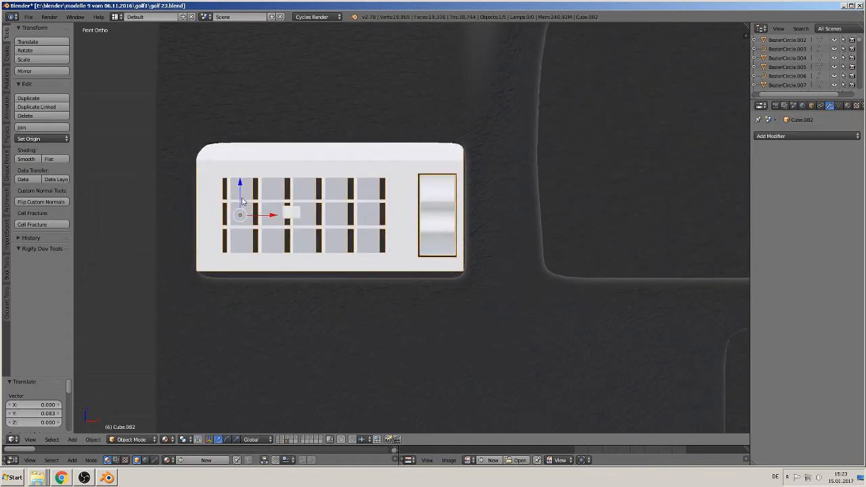
{"action": "key", "text": "g"}
{"action": "key", "text": "z"}
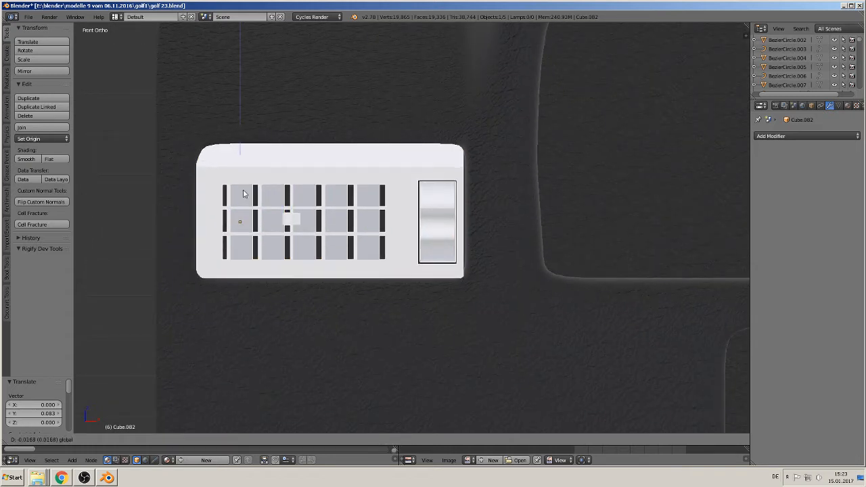
{"action": "left_click", "coordinate": [244, 194]}
- Edit the vent mesh and mark the side edges of the vertical slat nearest the thumbwheel as a seam
{"action": "middle_click_drag", "start_coordinate": [326, 268], "coordinate": [264, 290]}
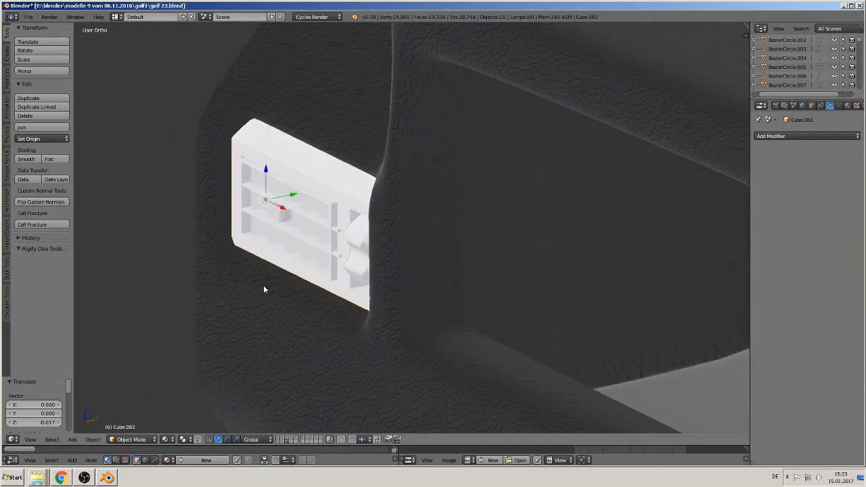
{"action": "middle_click_drag", "start_coordinate": [288, 203], "coordinate": [392, 220]}
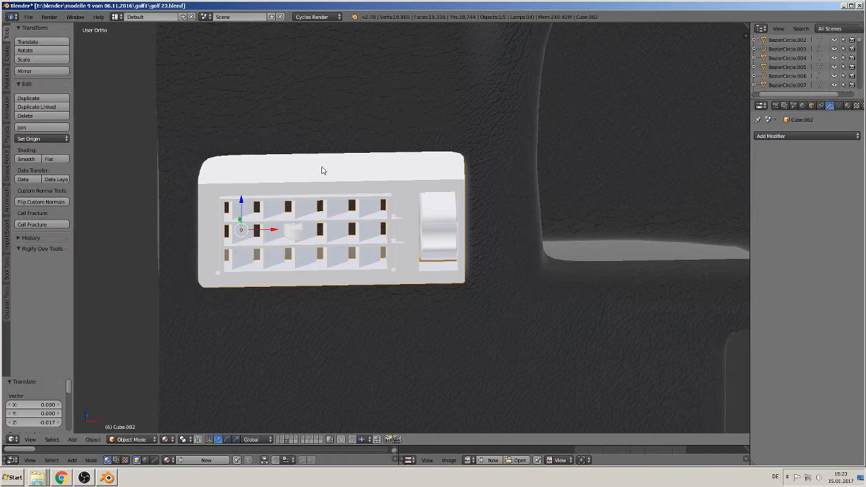
{"action": "key", "text": "Tab"}
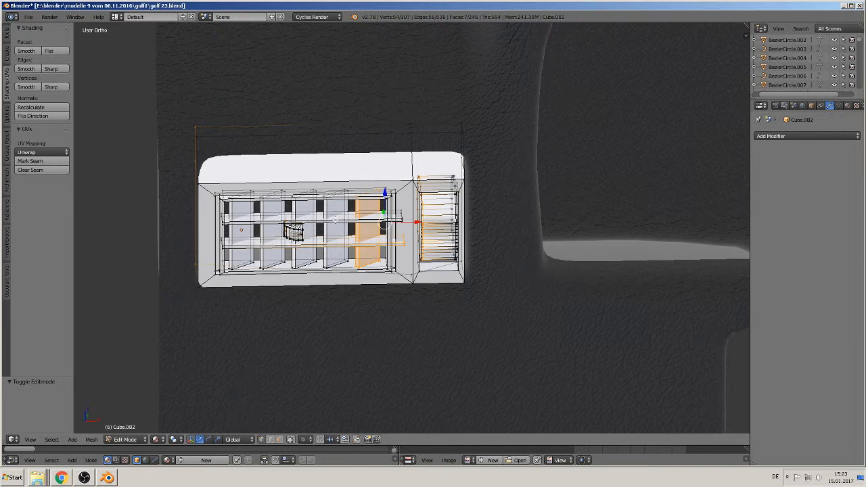
{"action": "scroll", "coordinate": [336, 220], "scroll_direction": "up", "scroll_amount": 1}
{"action": "right_click", "coordinate": [335, 202]}
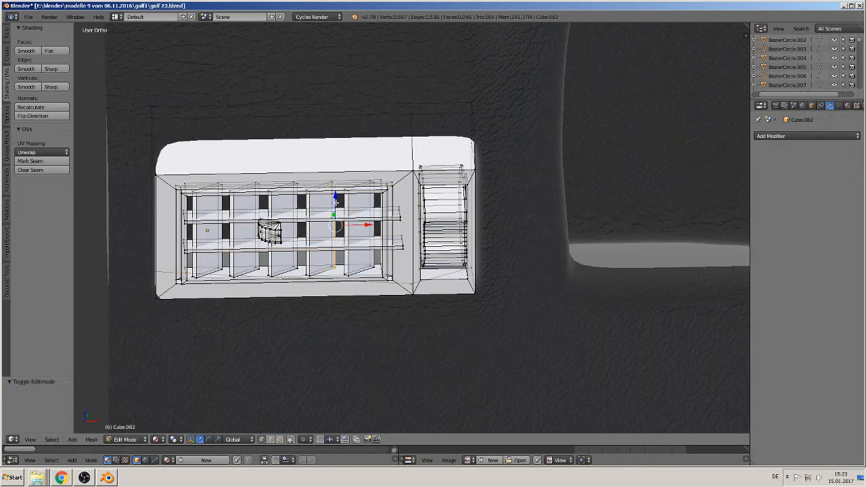
{"action": "scroll", "coordinate": [335, 203], "scroll_direction": "up", "scroll_amount": 4}
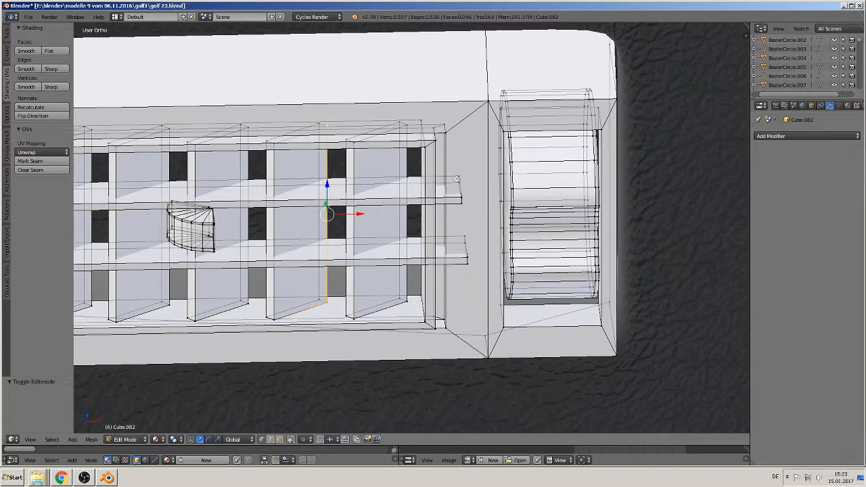
{"action": "right_click", "coordinate": [393, 123]}
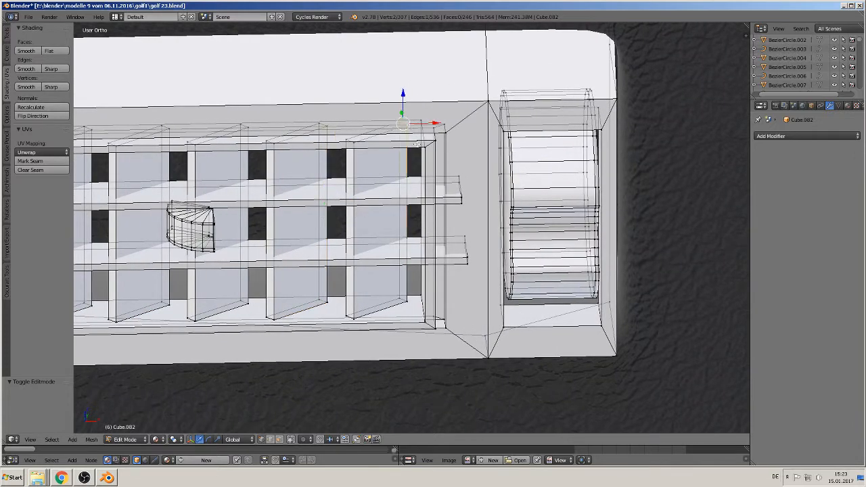
{"action": "right_click", "coordinate": [408, 302], "text": "shift"}
{"action": "right_click", "coordinate": [399, 302], "text": "shift"}
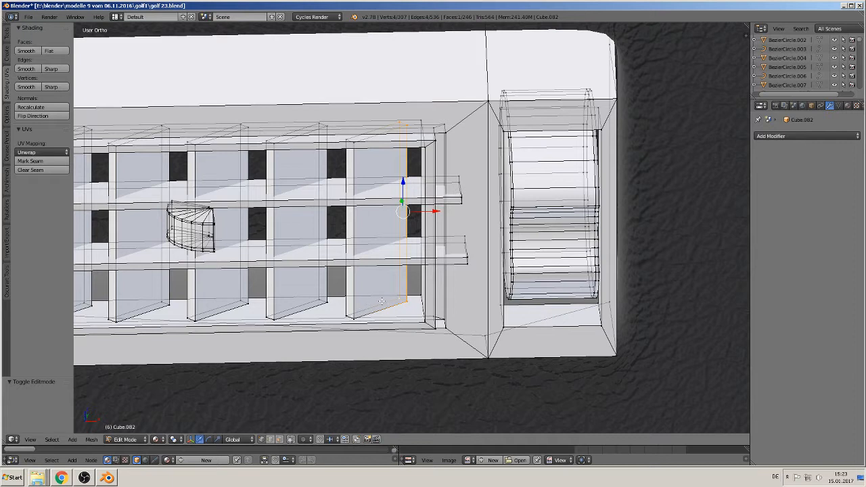
{"action": "right_click", "coordinate": [346, 316], "text": "shift"}
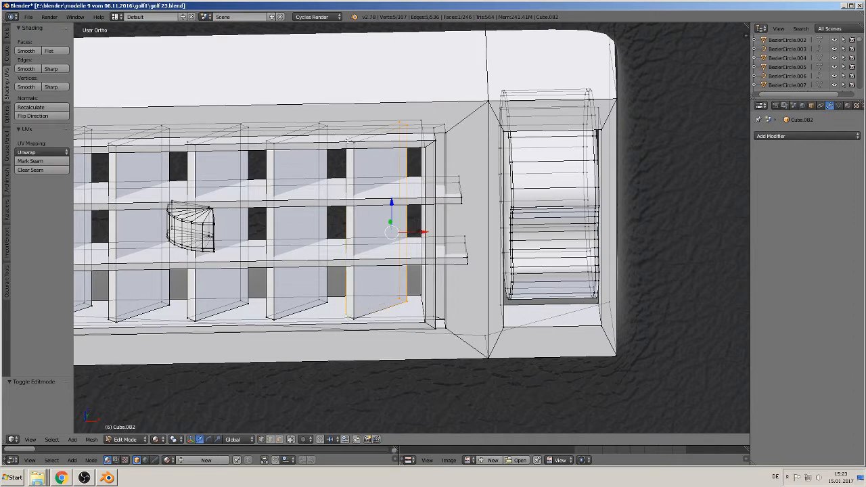
{"action": "right_click", "coordinate": [348, 140], "text": "shift"}
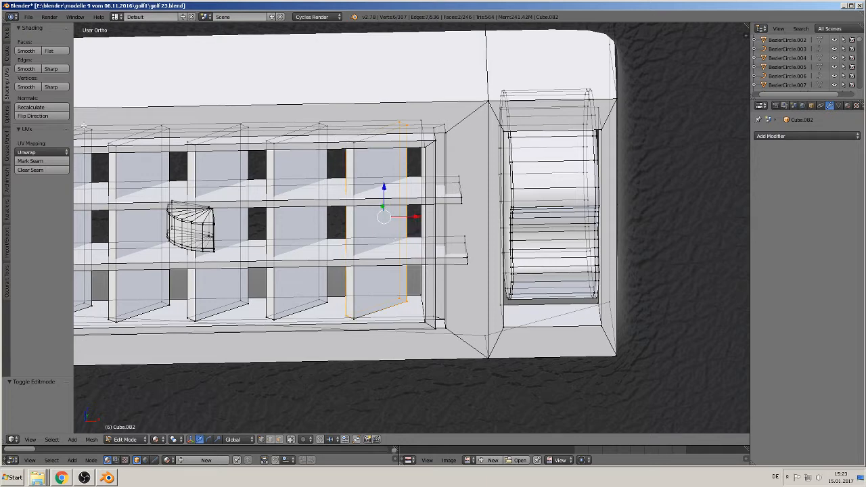
{"action": "left_click", "coordinate": [30, 161]}
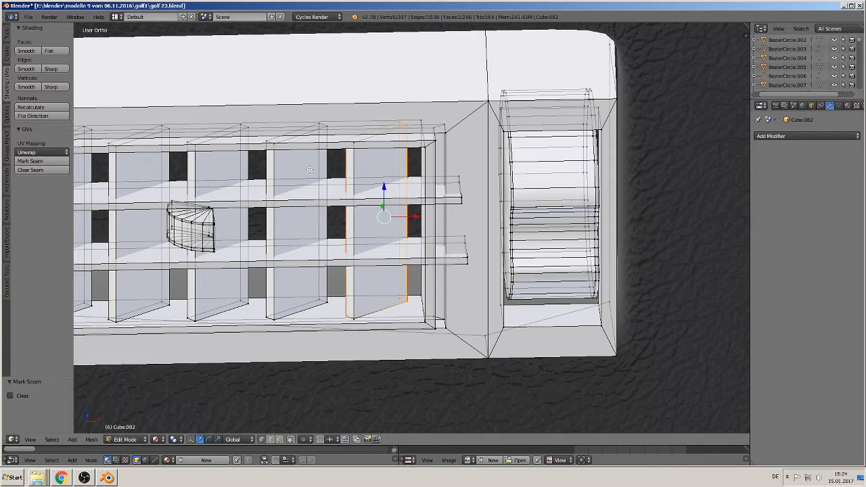
- Mark the side edges of the second vertical slat from the thumbwheel as a seam and clear the selection
{"action": "middle_click_drag", "start_coordinate": [308, 170], "coordinate": [555, 178], "text": "shift"}
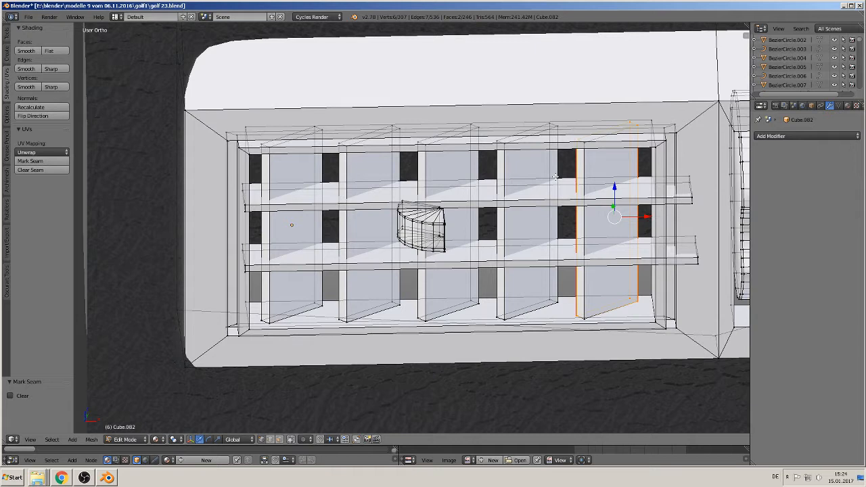
{"action": "right_click", "coordinate": [549, 122]}
{"action": "right_click", "coordinate": [561, 127], "text": "shift"}
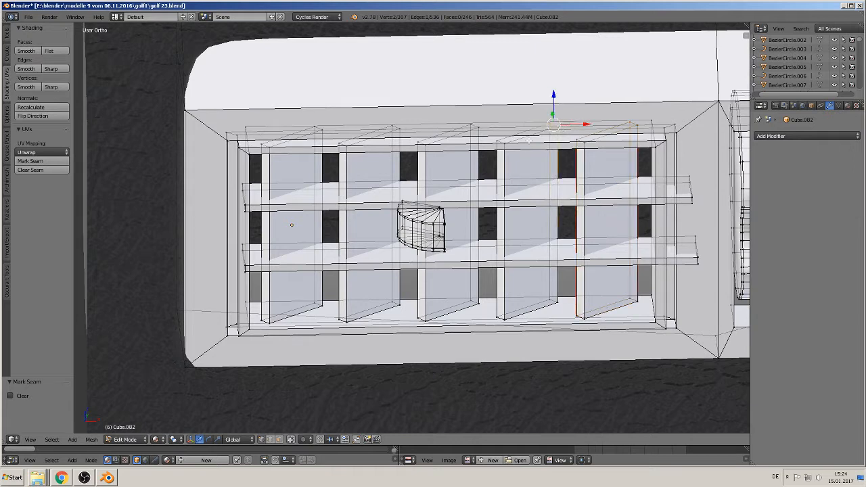
{"action": "right_click", "coordinate": [493, 142], "text": "shift"}
{"action": "right_click", "coordinate": [549, 303], "text": "shift"}
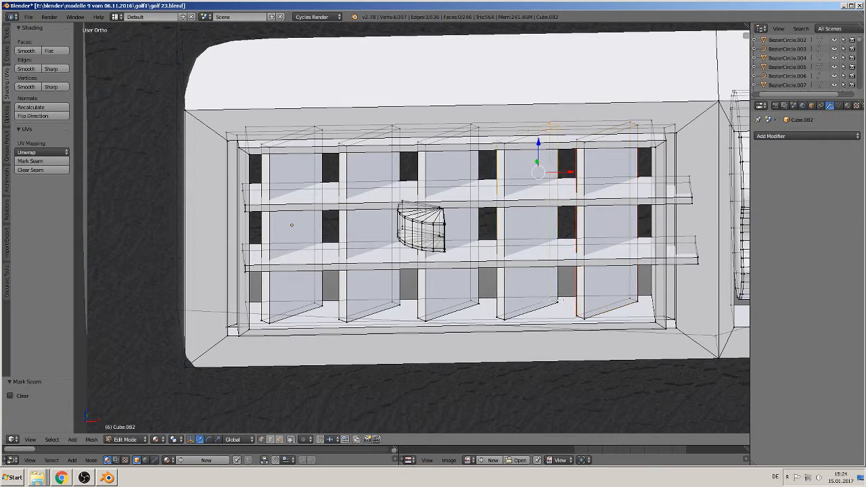
{"action": "right_click", "coordinate": [562, 305], "text": "shift"}
{"action": "right_click", "coordinate": [499, 317], "text": "shift"}
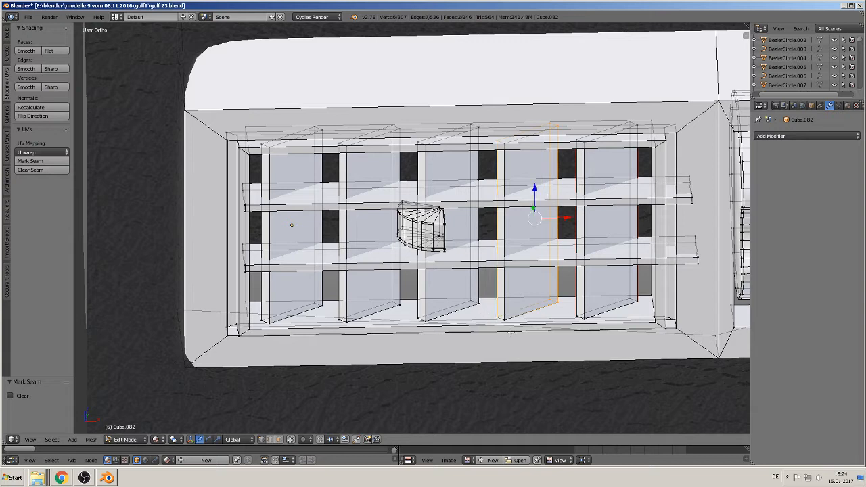
{"action": "left_click", "coordinate": [43, 161]}
{"action": "key", "text": "a"}
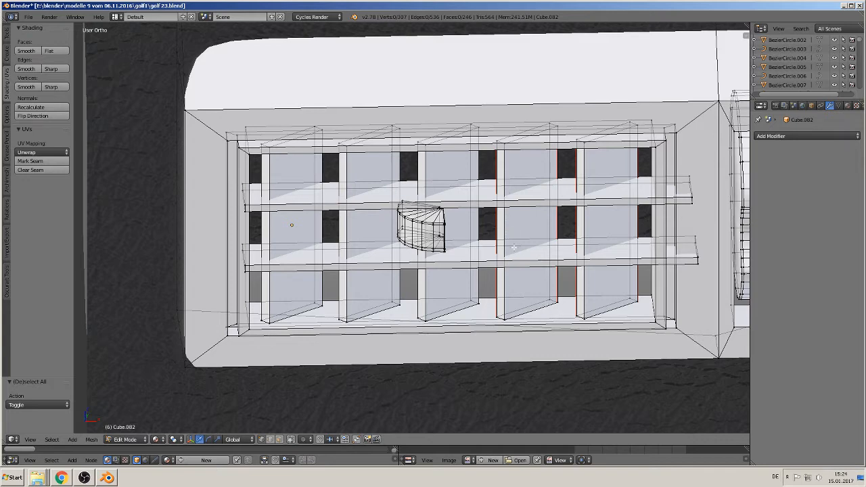
- Mark the side edges of the third vertical slat from the thumbwheel as a seam
{"action": "middle_click_drag", "start_coordinate": [512, 228], "coordinate": [581, 232], "text": "shift"}
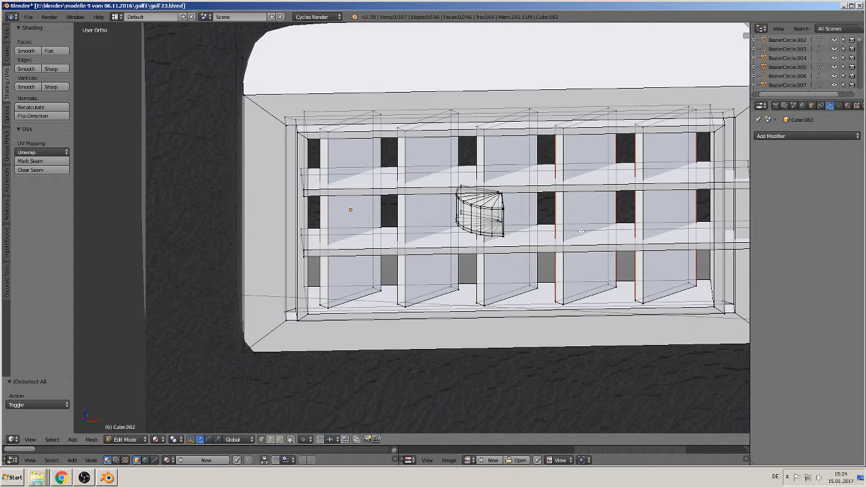
{"action": "right_click", "coordinate": [540, 285]}
{"action": "right_click", "coordinate": [542, 115], "text": "shift"}
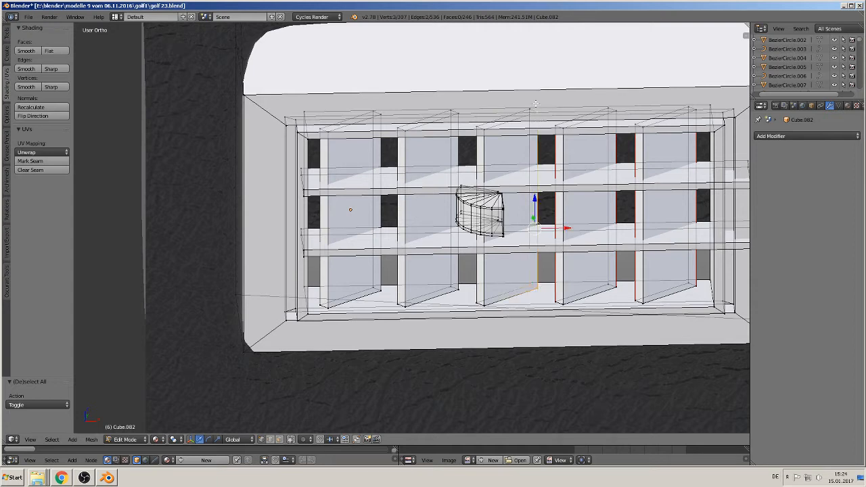
{"action": "right_click", "coordinate": [529, 111], "text": "shift"}
{"action": "right_click", "coordinate": [463, 123], "text": "shift"}
{"action": "right_click", "coordinate": [460, 114], "text": "shift"}
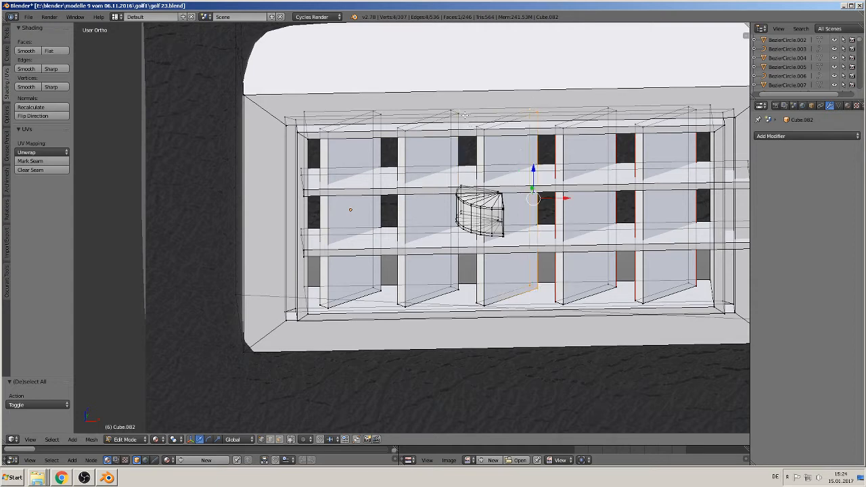
{"action": "right_click", "coordinate": [477, 130], "text": "shift"}
{"action": "right_click", "coordinate": [475, 297], "text": "shift"}
{"action": "left_click", "coordinate": [30, 161]}
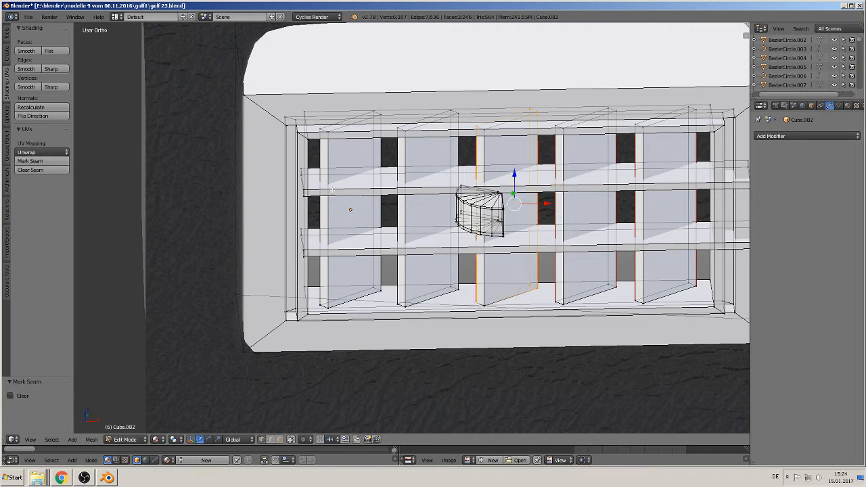
- Mark the side edges of the fourth vertical slat from the thumbwheel as a seam
{"action": "right_click", "coordinate": [452, 284]}
{"action": "right_click", "coordinate": [459, 291], "text": "shift"}
{"action": "right_click", "coordinate": [398, 293], "text": "shift"}
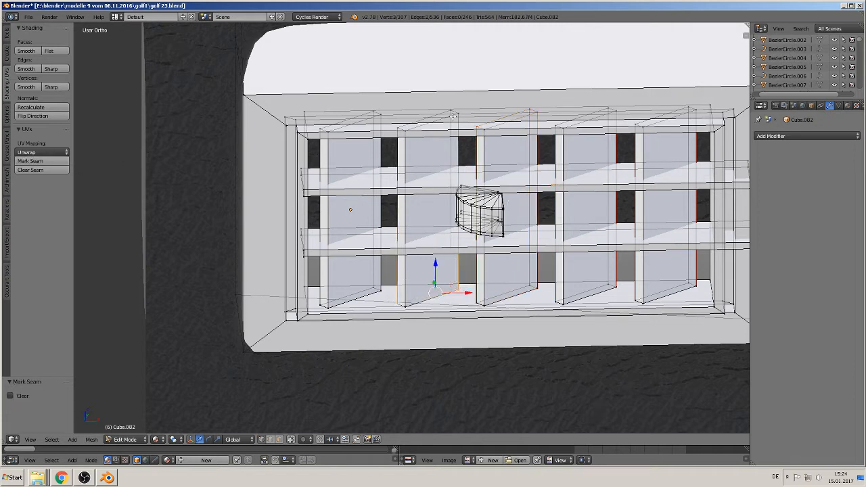
{"action": "right_click", "coordinate": [460, 109], "text": "shift"}
{"action": "right_click", "coordinate": [450, 108], "text": "shift"}
{"action": "right_click", "coordinate": [400, 124], "text": "shift"}
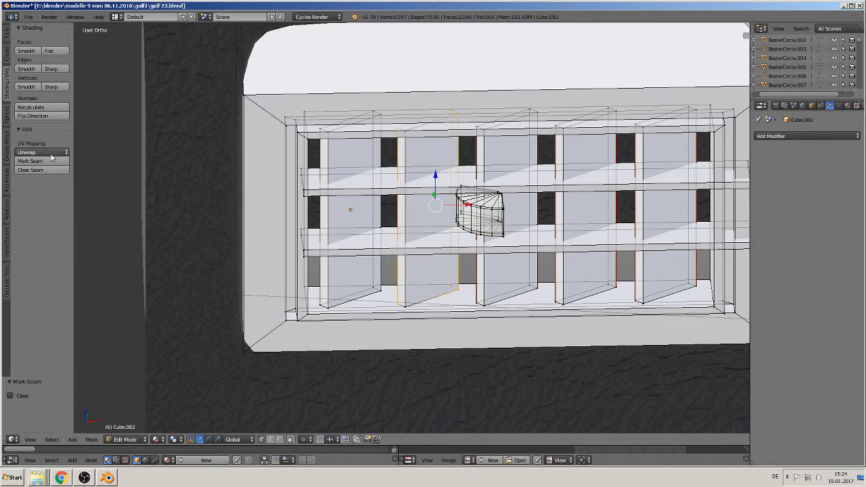
- Mark the side edges of the vertical slat farthest from the thumbwheel as a seam
{"action": "middle_click_drag", "start_coordinate": [194, 174], "coordinate": [333, 156], "text": "shift"}
{"action": "right_click", "coordinate": [513, 94]}
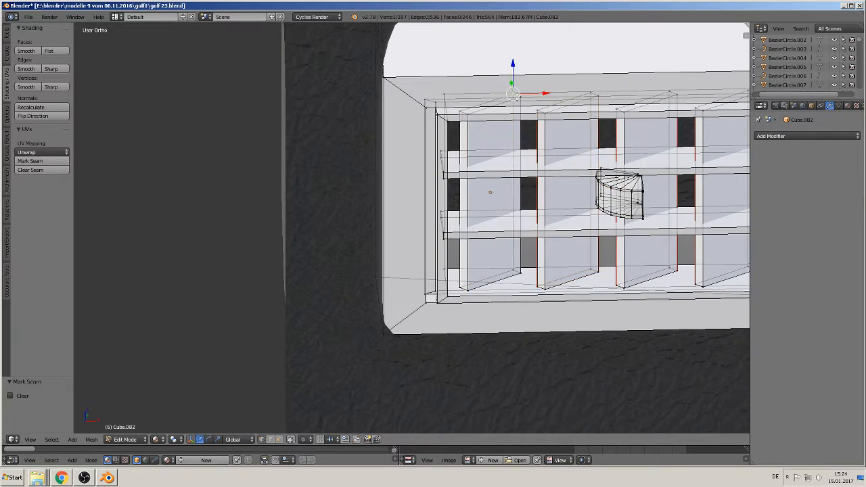
{"action": "right_click", "coordinate": [521, 97], "text": "shift"}
{"action": "right_click", "coordinate": [461, 111], "text": "shift"}
{"action": "right_click", "coordinate": [459, 277], "text": "shift"}
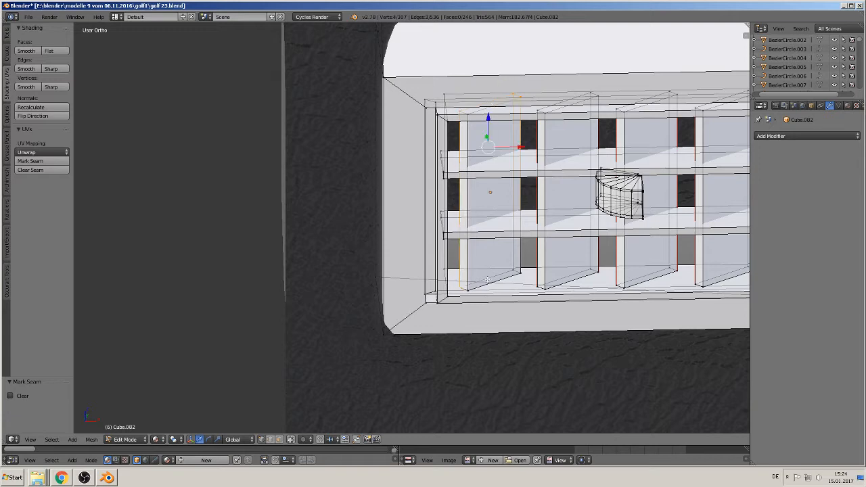
{"action": "right_click", "coordinate": [518, 276], "text": "shift"}
{"action": "right_click", "coordinate": [526, 276], "text": "shift"}
{"action": "middle_click_drag", "start_coordinate": [527, 268], "coordinate": [413, 307], "text": "shift"}
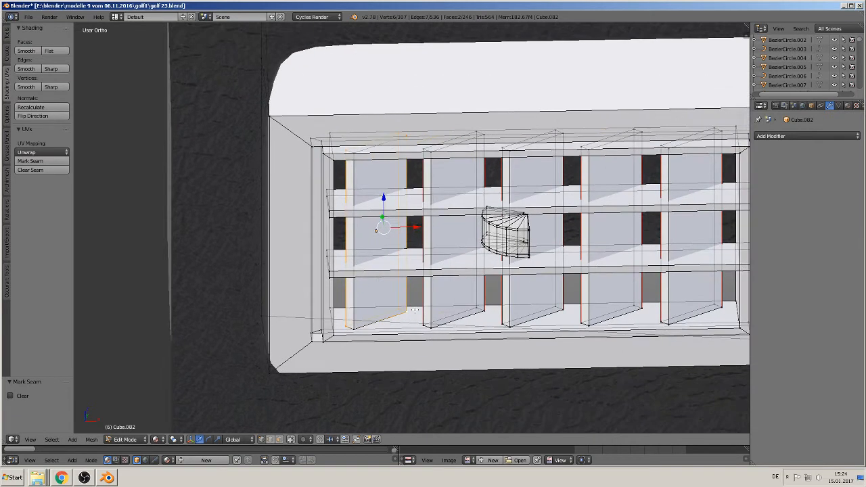
{"action": "scroll", "coordinate": [415, 306], "scroll_direction": "up", "scroll_amount": 4}
{"action": "scroll", "coordinate": [414, 304], "scroll_direction": "down", "scroll_amount": 1}
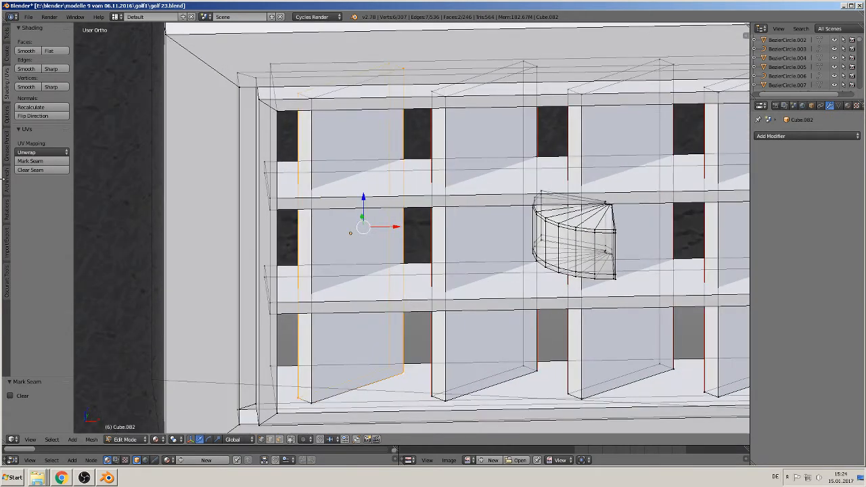
{"action": "scroll", "coordinate": [441, 202], "scroll_direction": "down", "scroll_amount": 4}
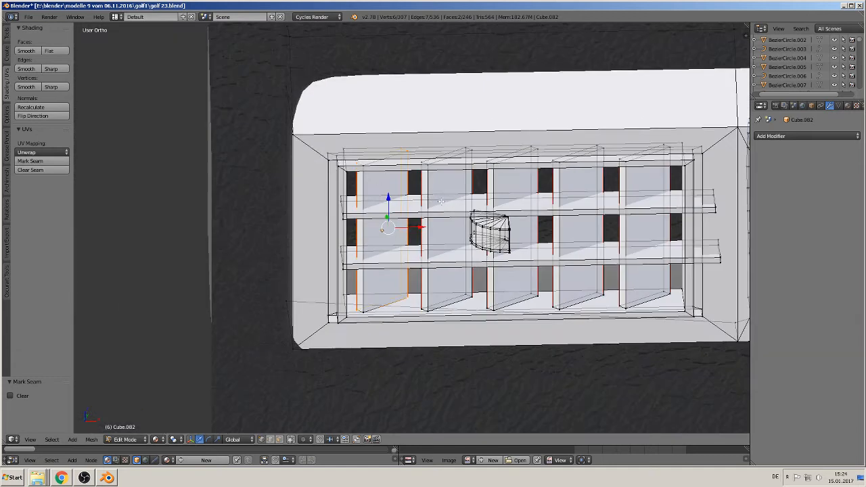
- Mark the lower edges of the wedge-shaped knob's straight sides as a seam and clear the selection
{"action": "scroll", "coordinate": [441, 202], "scroll_direction": "down", "scroll_amount": 2}
{"action": "middle_click_drag", "start_coordinate": [412, 202], "coordinate": [314, 214], "text": "shift"}
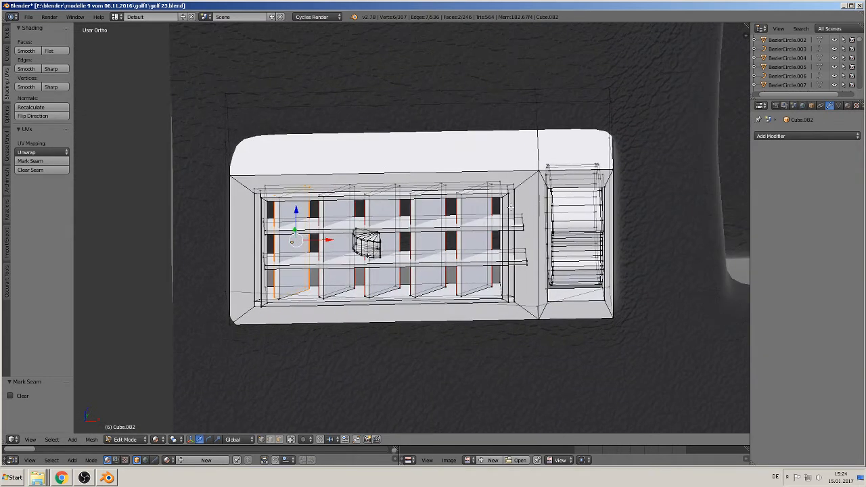
{"action": "scroll", "coordinate": [427, 217], "scroll_direction": "up", "scroll_amount": 5}
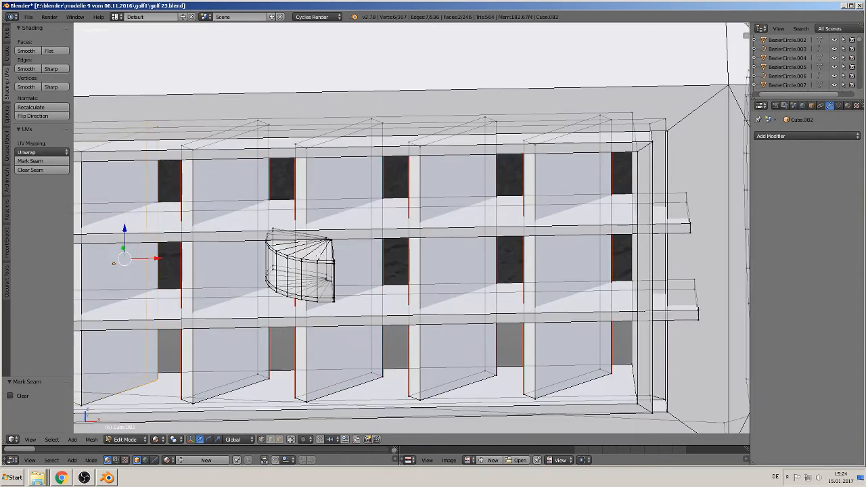
{"action": "scroll", "coordinate": [312, 280], "scroll_direction": "up", "scroll_amount": 3}
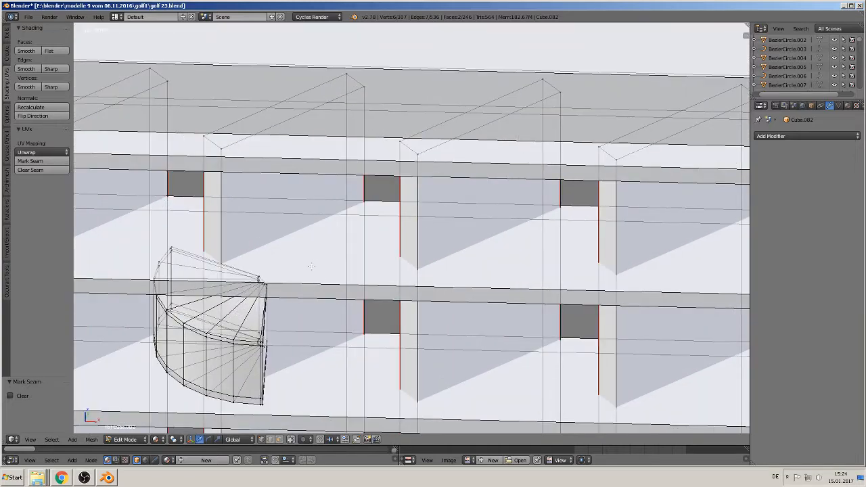
{"action": "middle_click_drag", "start_coordinate": [312, 266], "coordinate": [448, 189], "text": "shift"}
{"action": "scroll", "coordinate": [418, 215], "scroll_direction": "up", "scroll_amount": 2}
{"action": "scroll", "coordinate": [393, 258], "scroll_direction": "up", "scroll_amount": 1}
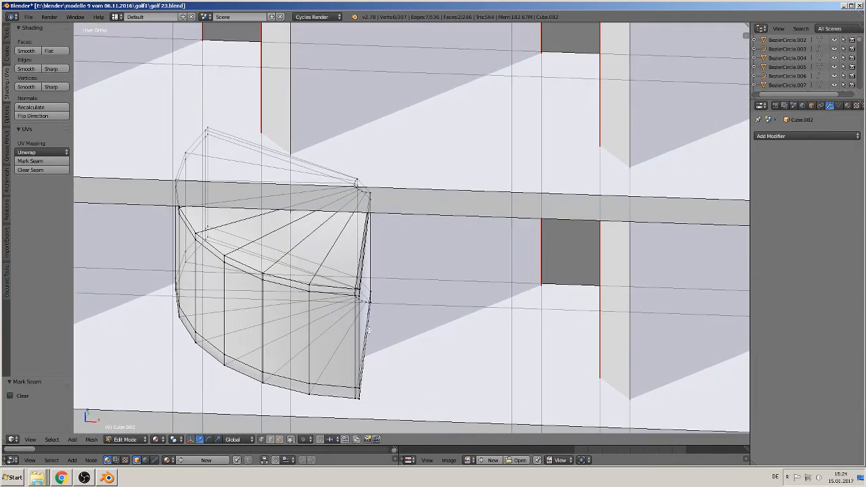
{"action": "right_click", "coordinate": [366, 335]}
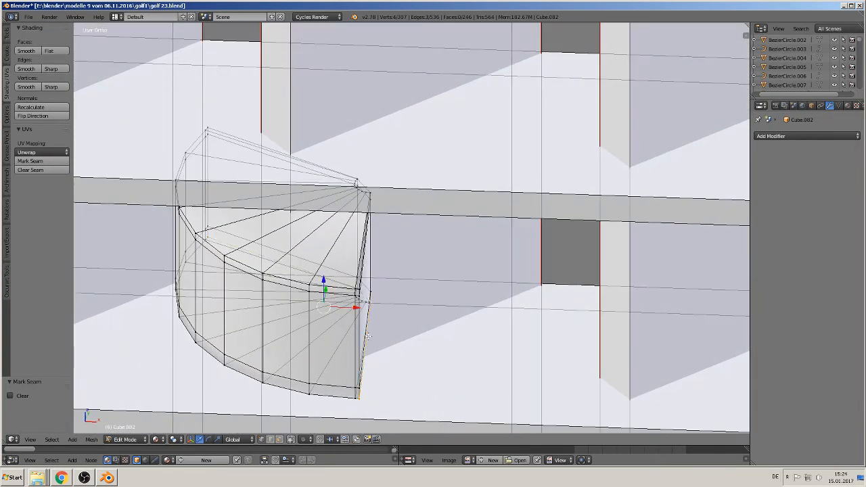
{"action": "right_click", "coordinate": [365, 301], "text": "alt+shift"}
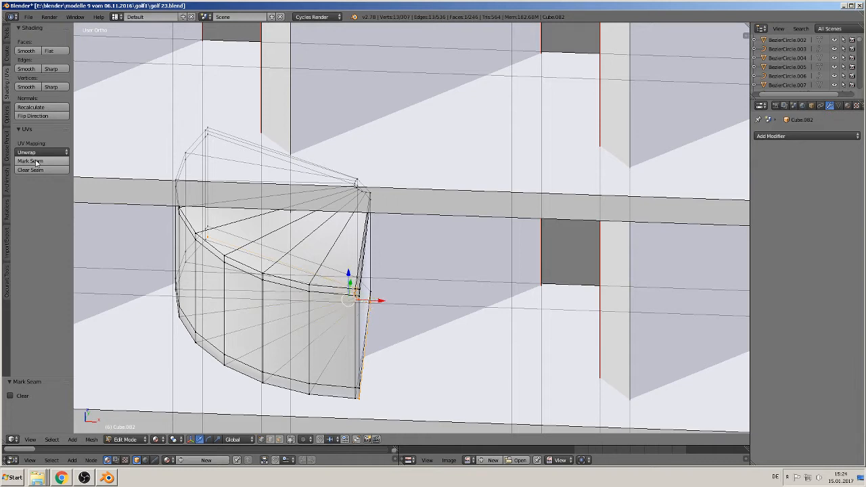
{"action": "key", "text": "a"}
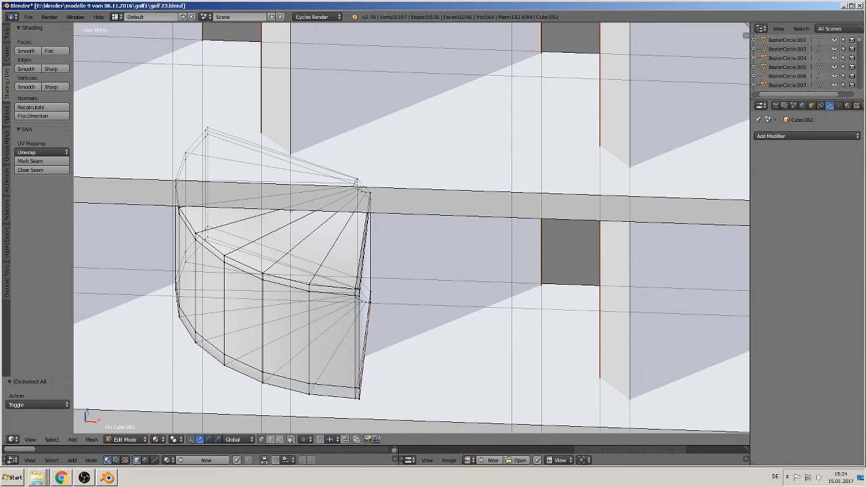
{"action": "right_click", "coordinate": [360, 278]}
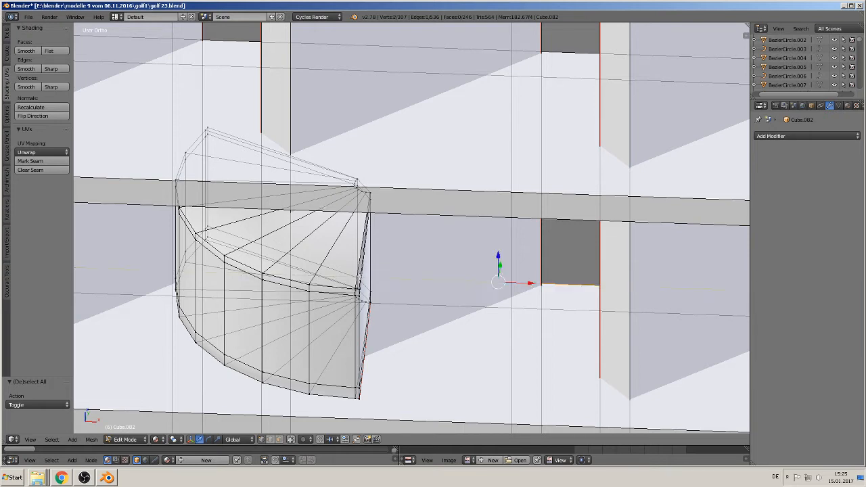
{"action": "right_click", "coordinate": [362, 277], "text": "alt+shift"}
{"action": "right_click", "coordinate": [362, 275], "text": "alt+shift"}
{"action": "right_click", "coordinate": [362, 273], "text": "alt+shift"}
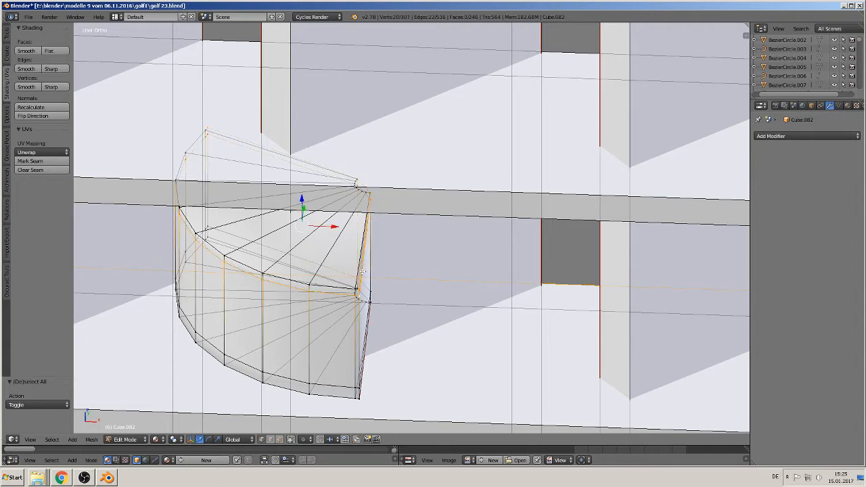
{"action": "key", "text": "ctrl+e"}
{"action": "left_click", "coordinate": [362, 270]}
{"action": "key", "text": "a"}
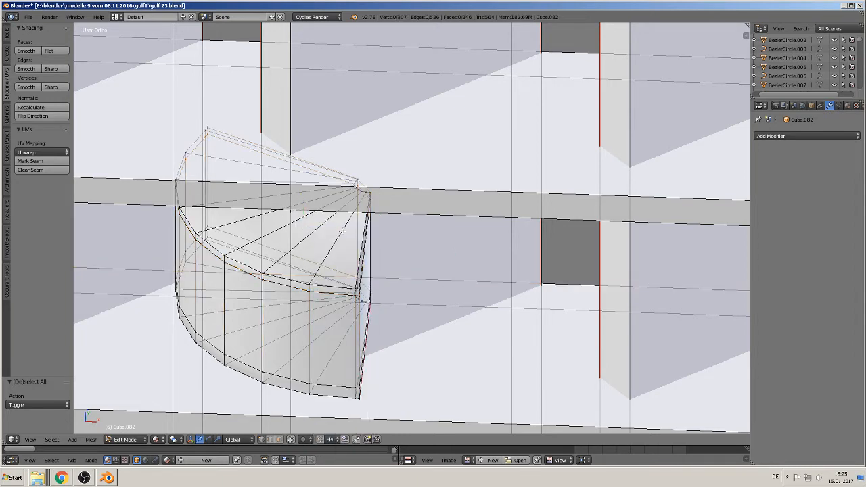
- Mark the upper edges of the wedge-shaped knob's straight sides as a seam
{"action": "middle_click_drag", "start_coordinate": [356, 245], "coordinate": [324, 236]}
{"action": "scroll", "coordinate": [112, 354], "scroll_direction": "down", "scroll_amount": 1}
{"action": "middle_click_drag", "start_coordinate": [111, 354], "coordinate": [271, 293], "text": "shift"}
{"action": "scroll", "coordinate": [270, 293], "scroll_direction": "up", "scroll_amount": 5}
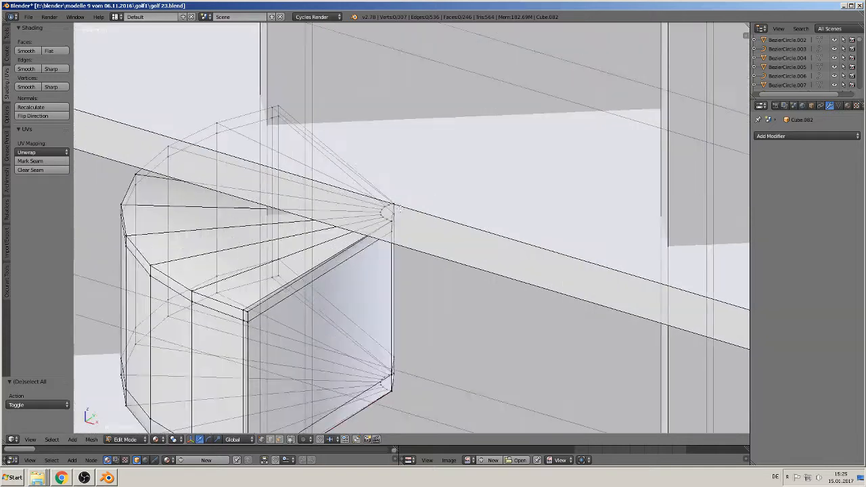
{"action": "right_click", "coordinate": [282, 280], "text": "alt"}
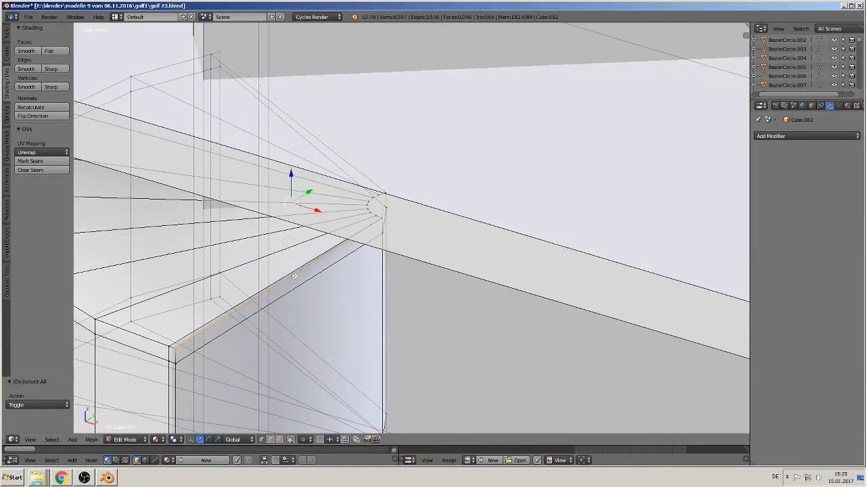
{"action": "middle_click_drag", "start_coordinate": [294, 263], "coordinate": [297, 262], "text": "shift"}
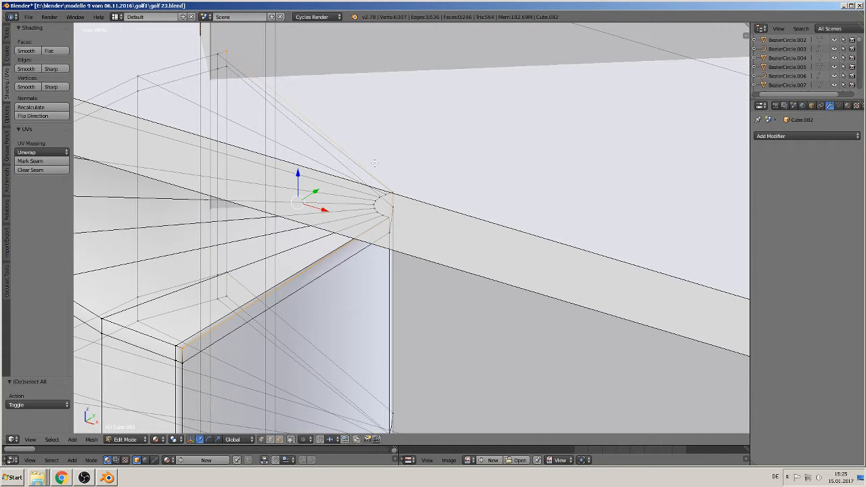
{"action": "left_click", "coordinate": [30, 161]}
- Mark the vertical edge at one outer corner of the knob's curved front as a seam
{"action": "mouse_move", "coordinate": [169, 203]}
{"action": "middle_mouse_down"}
{"action": "mouse_move", "coordinate": [202, 196]}
{"action": "mouse_move", "coordinate": [170, 216]}
{"action": "middle_mouse_up"}
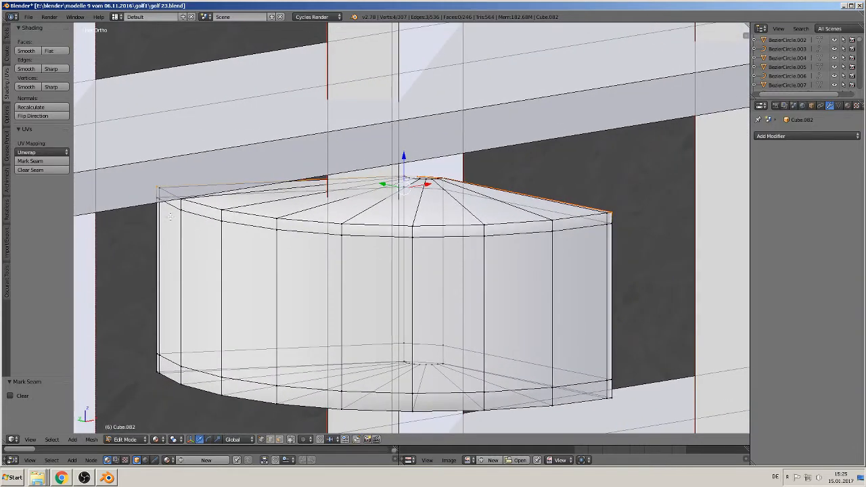
{"action": "right_click", "coordinate": [151, 266]}
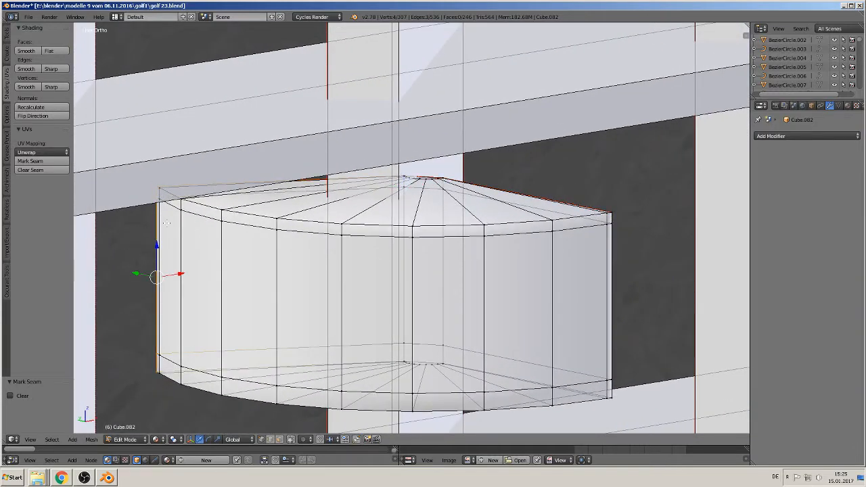
{"action": "scroll", "coordinate": [363, 223], "scroll_direction": "up", "scroll_amount": 5}
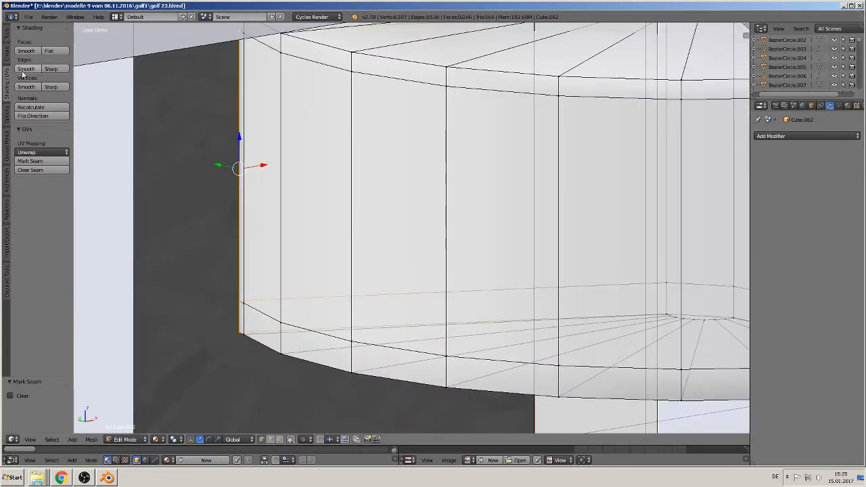
{"action": "left_click", "coordinate": [42, 162]}
- Mark the lower rim of the knob's curved front as a seam
{"action": "scroll", "coordinate": [467, 158], "scroll_direction": "down", "scroll_amount": 5}
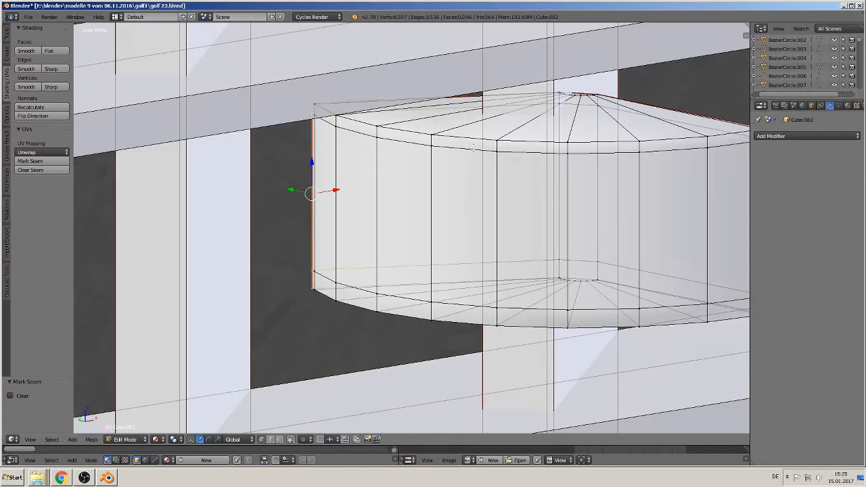
{"action": "middle_click_drag", "start_coordinate": [466, 195], "coordinate": [272, 168], "text": "shift"}
{"action": "scroll", "coordinate": [369, 257], "scroll_direction": "up", "scroll_amount": 2}
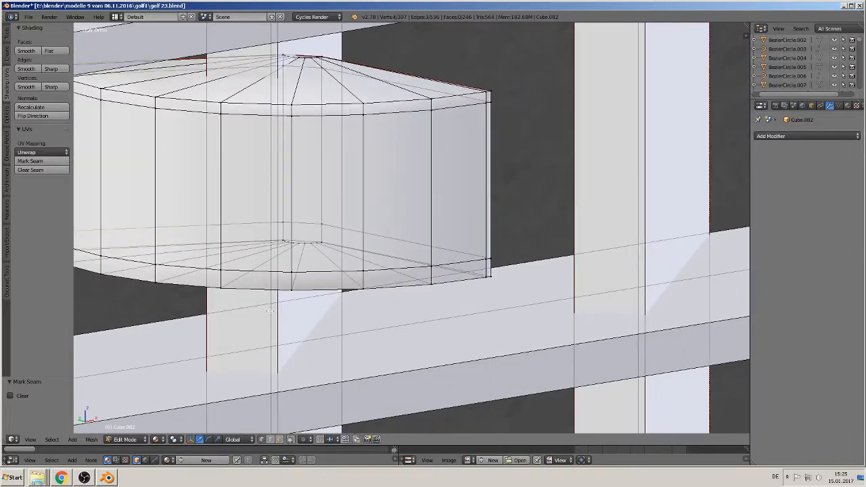
{"action": "right_click", "coordinate": [257, 288], "text": "alt"}
{"action": "middle_click_drag", "start_coordinate": [237, 263], "coordinate": [412, 250], "text": "shift"}
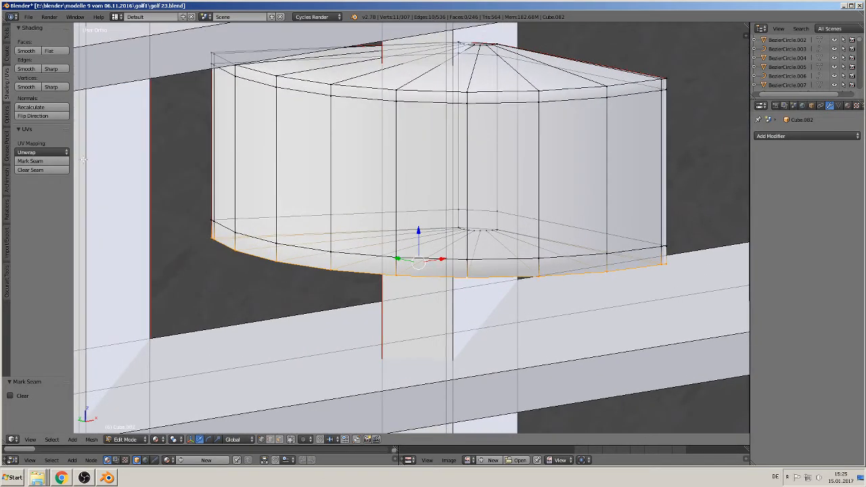
{"action": "left_click", "coordinate": [48, 164]}
- Mark the vertical edge at the knob's inner pivot end as a seam and check the vent in Object Mode
{"action": "middle_click_drag", "start_coordinate": [380, 173], "coordinate": [416, 217]}
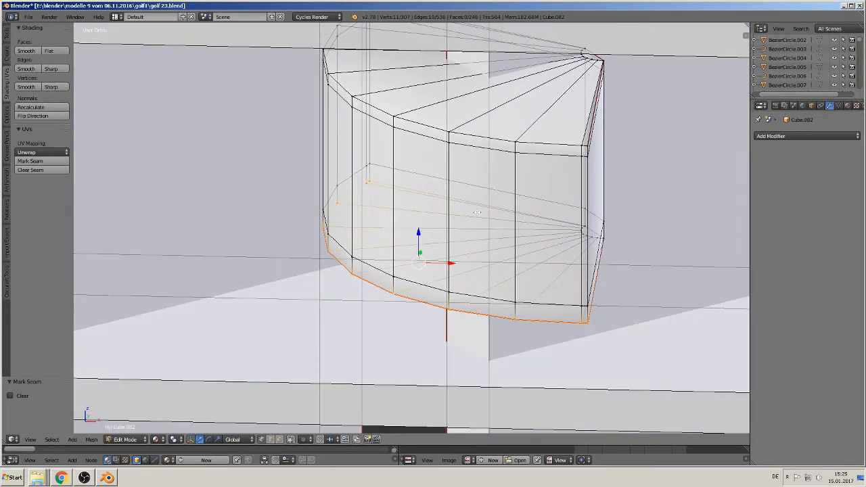
{"action": "scroll", "coordinate": [477, 212], "scroll_direction": "down", "scroll_amount": 2}
{"action": "middle_click_drag", "start_coordinate": [532, 232], "coordinate": [405, 234], "text": "shift"}
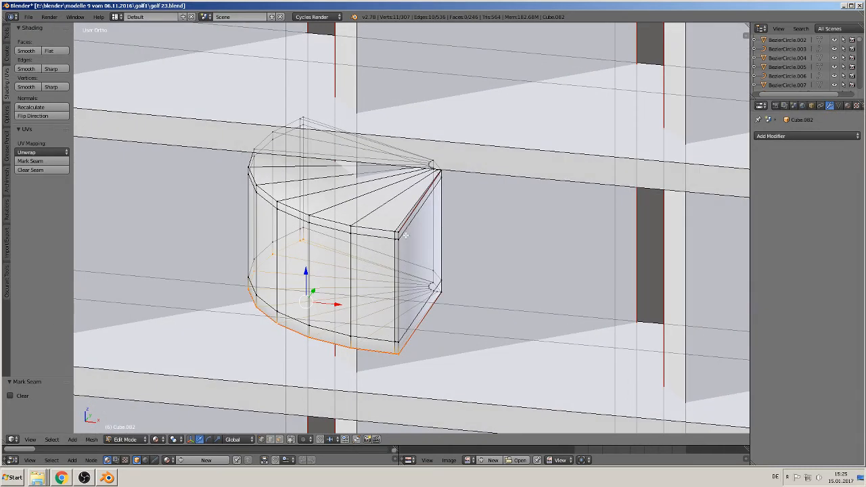
{"action": "right_click", "coordinate": [442, 212], "text": "alt"}
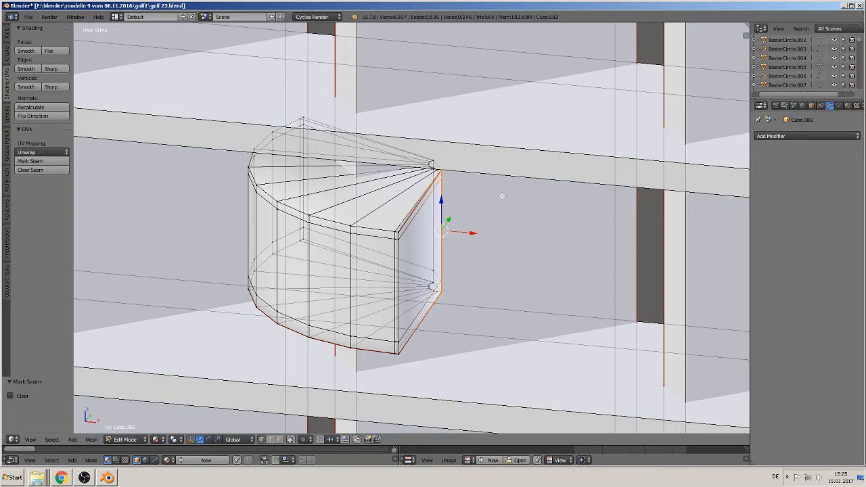
{"action": "scroll", "coordinate": [501, 199], "scroll_direction": "down", "scroll_amount": 3}
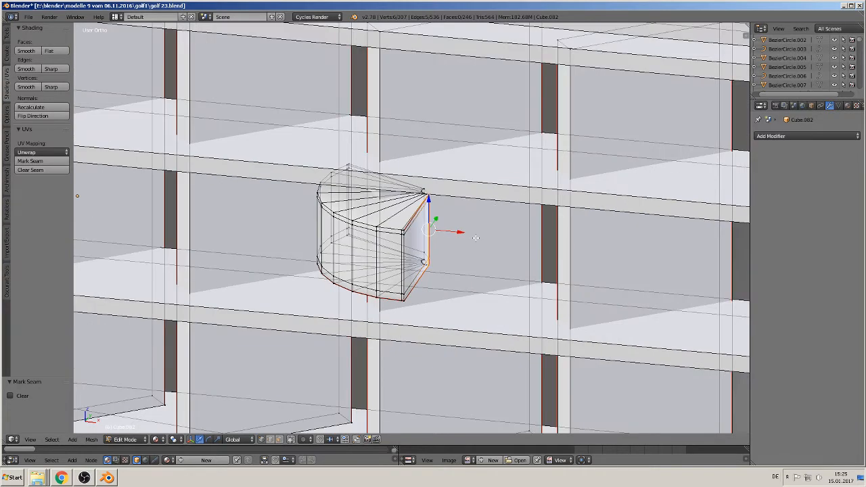
{"action": "key", "text": "Tab"}
{"action": "scroll", "coordinate": [473, 240], "scroll_direction": "down", "scroll_amount": 4}
{"action": "key", "text": "Tab"}
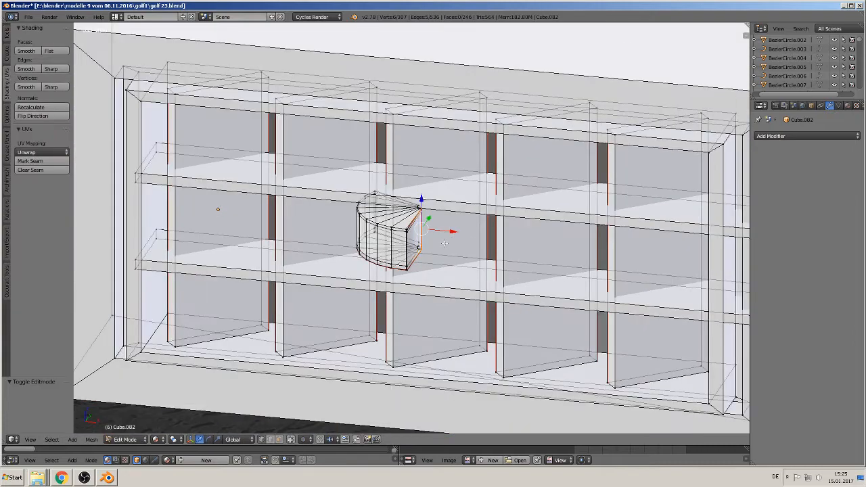
- Mark the edge loops outlining both side faces of the vent's thumbwheel as seams
{"action": "scroll", "coordinate": [443, 241], "scroll_direction": "down", "scroll_amount": 3}
{"action": "scroll", "coordinate": [426, 230], "scroll_direction": "up", "scroll_amount": 2}
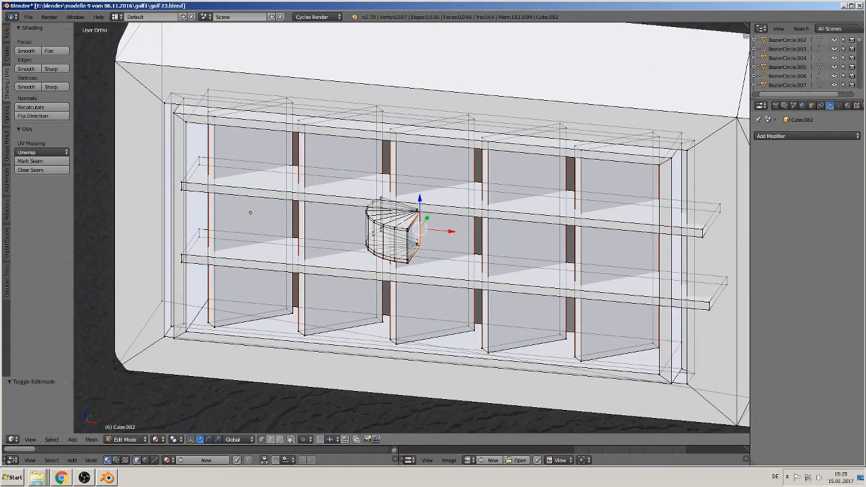
{"action": "scroll", "coordinate": [457, 265], "scroll_direction": "down", "scroll_amount": 5}
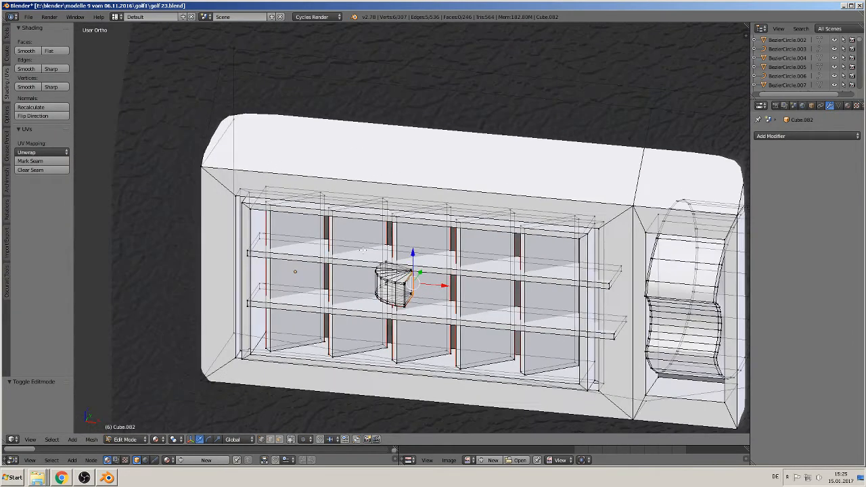
{"action": "scroll", "coordinate": [330, 258], "scroll_direction": "up", "scroll_amount": 6}
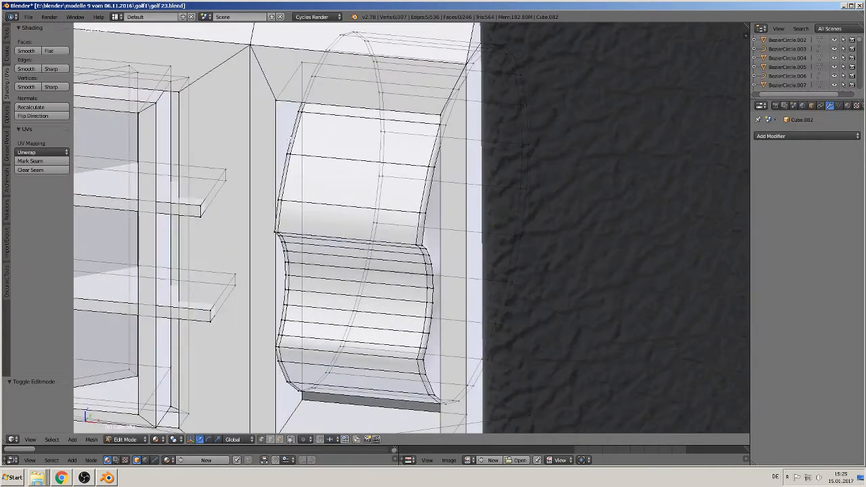
{"action": "right_click", "coordinate": [291, 136], "text": "alt"}
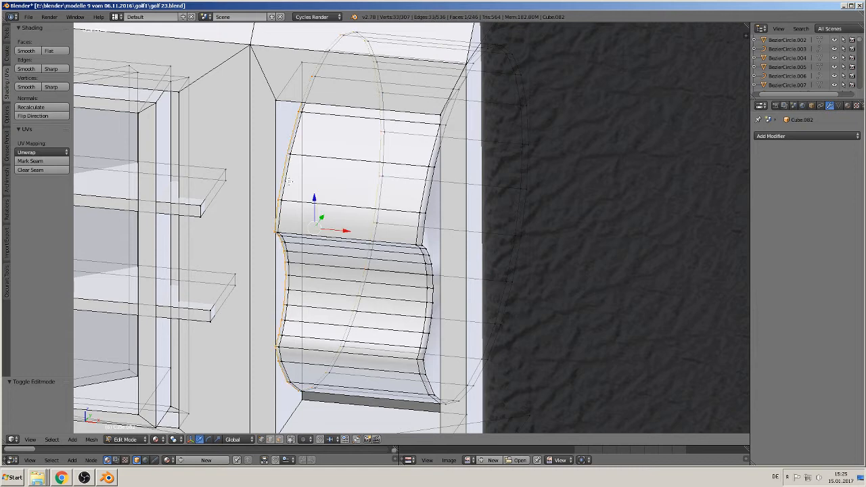
{"action": "key", "text": "a"}
{"action": "right_click", "coordinate": [289, 133], "text": "alt"}
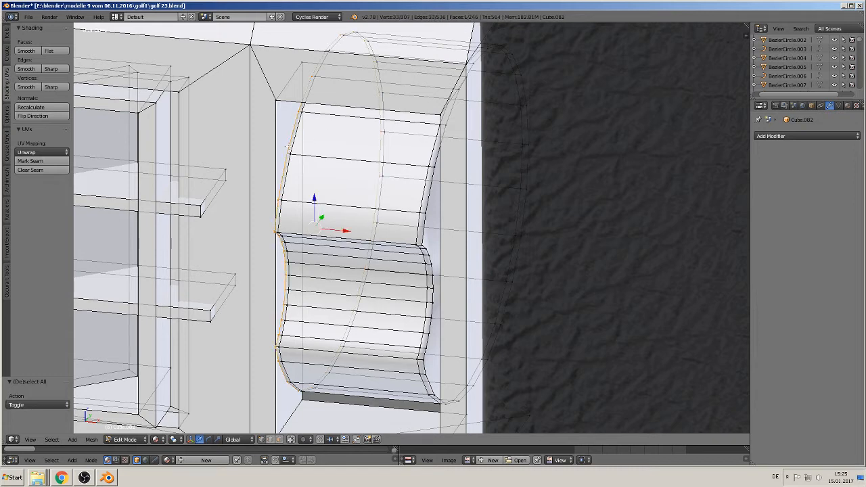
{"action": "left_click", "coordinate": [30, 161]}
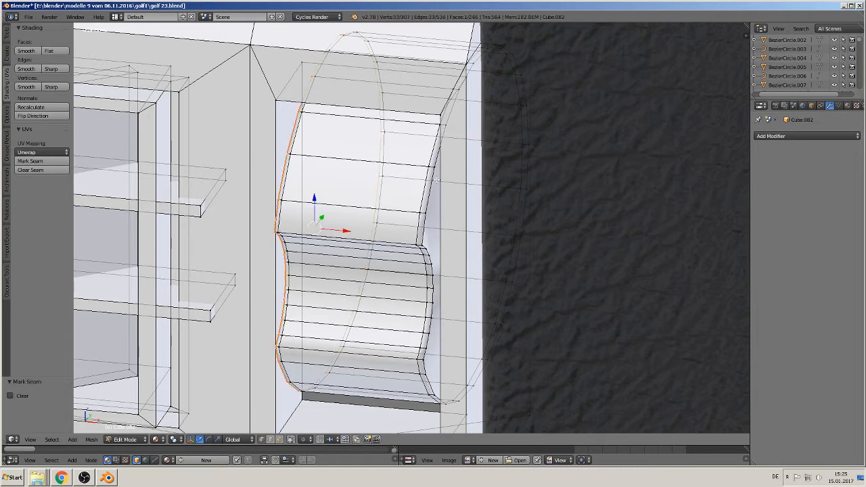
{"action": "right_click", "coordinate": [431, 187], "text": "alt"}
{"action": "left_click", "coordinate": [57, 163]}
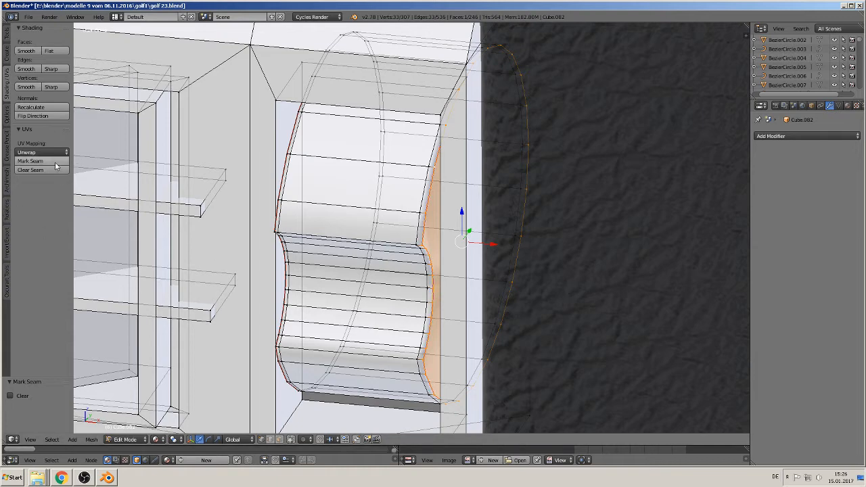
- Mark a crosswise edge on the hidden rear of the thumbwheel as a seam
{"action": "middle_click_drag", "start_coordinate": [302, 189], "coordinate": [291, 192]}
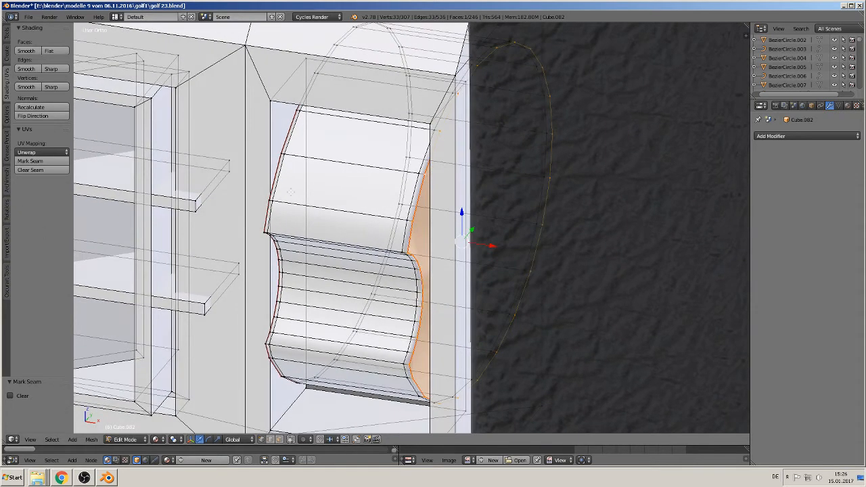
{"action": "right_click", "coordinate": [436, 161], "text": "alt"}
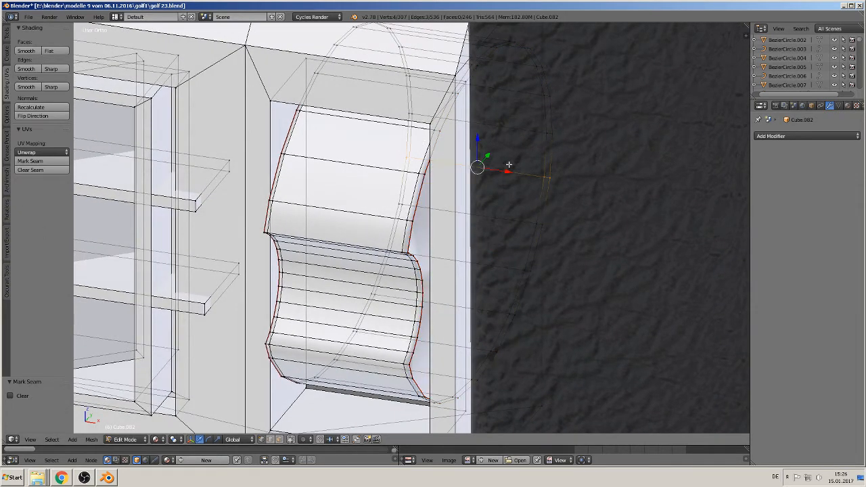
{"action": "middle_click_drag", "start_coordinate": [494, 186], "coordinate": [548, 177]}
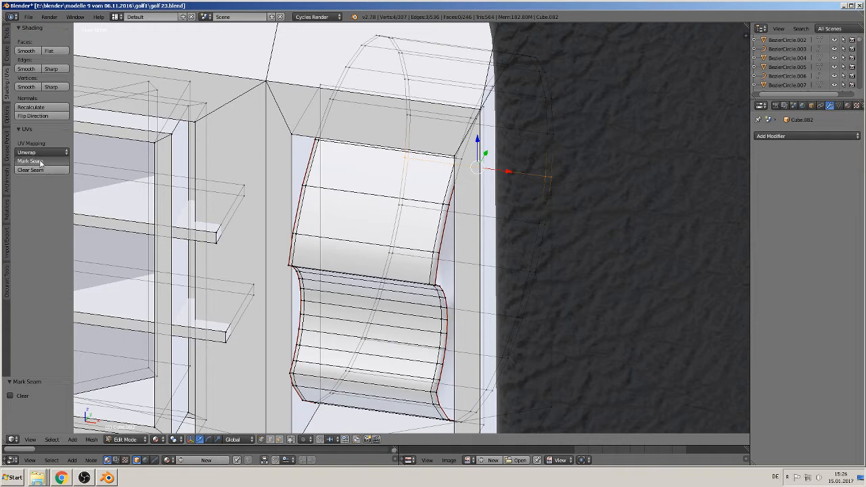
- Mark the rear upper edge of the vent housing as a seam
{"action": "scroll", "coordinate": [415, 221], "scroll_direction": "down", "scroll_amount": 3}
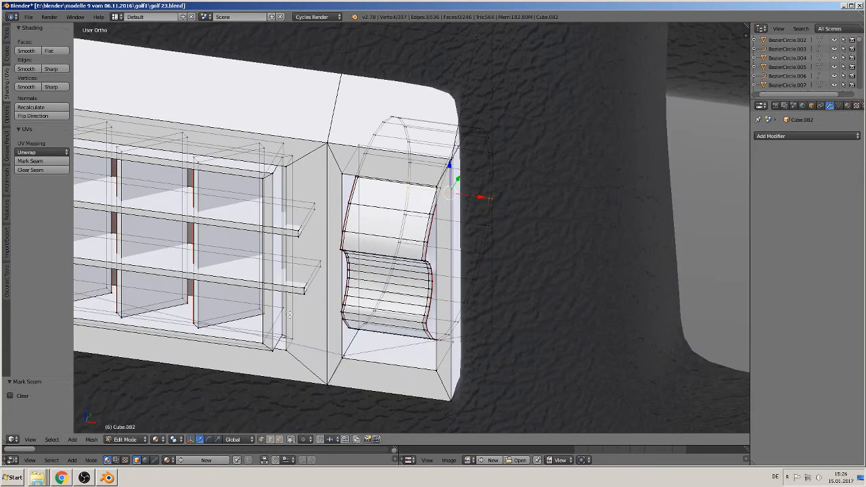
{"action": "scroll", "coordinate": [394, 315], "scroll_direction": "down", "scroll_amount": 3}
{"action": "scroll", "coordinate": [569, 310], "scroll_direction": "up", "scroll_amount": 2}
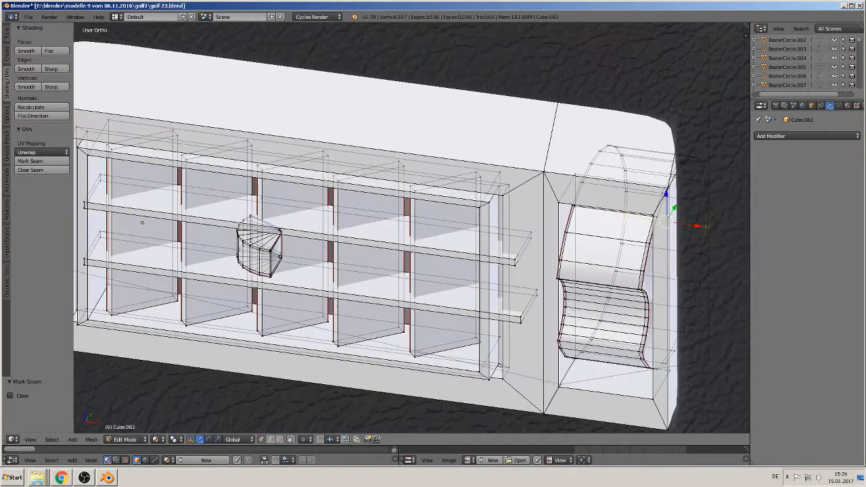
{"action": "scroll", "coordinate": [567, 310], "scroll_direction": "down", "scroll_amount": 1}
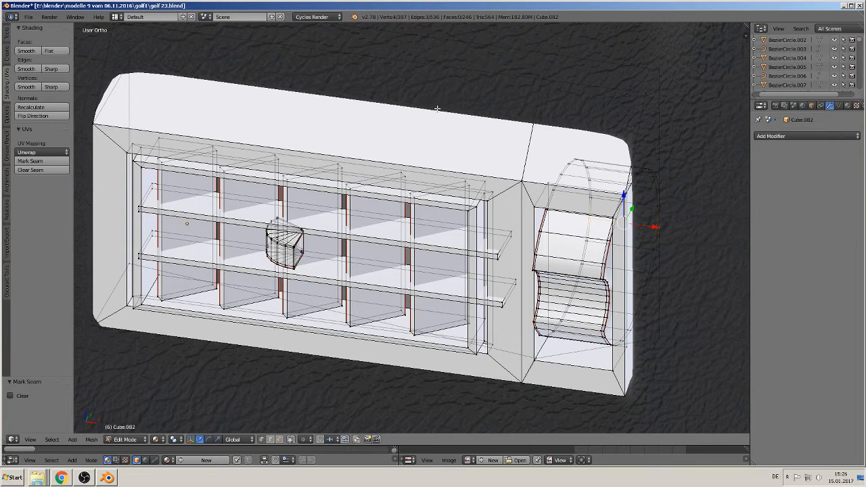
{"action": "right_click", "coordinate": [548, 125], "text": "alt"}
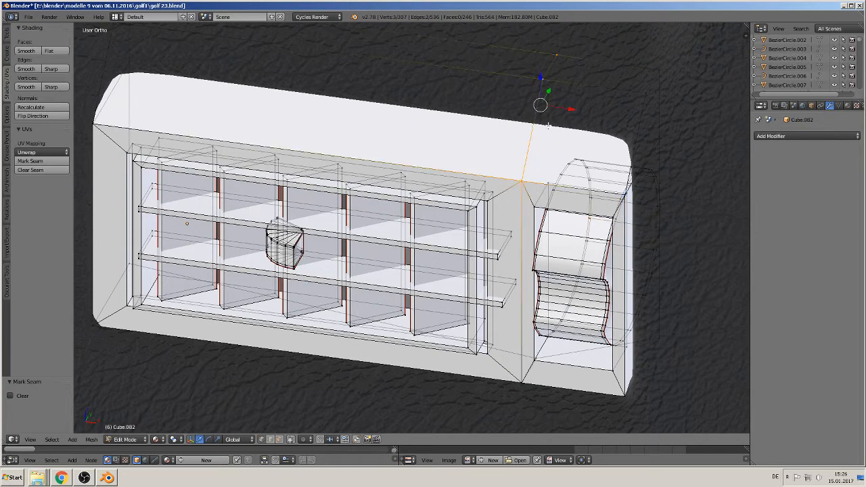
{"action": "middle_click_drag", "start_coordinate": [547, 130], "coordinate": [507, 224]}
{"action": "right_click", "coordinate": [527, 178], "text": "alt"}
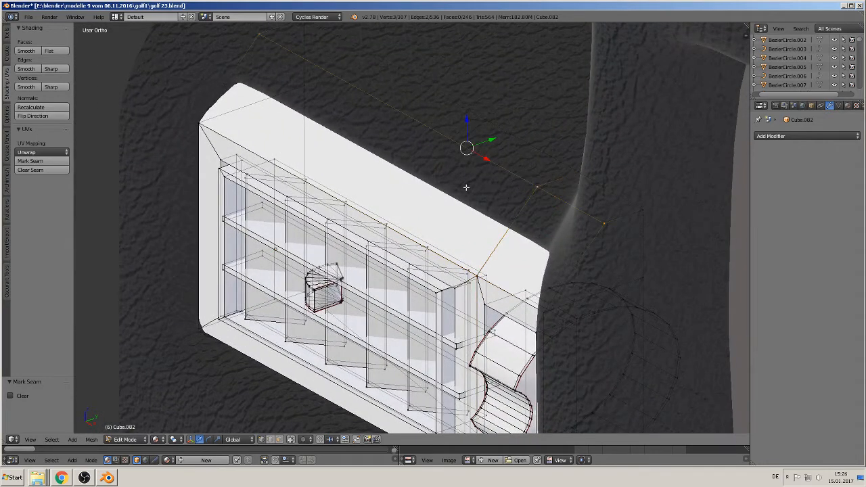
{"action": "left_click", "coordinate": [31, 161]}
- Mark the vertical side edges and the lower edge of the housing's front outer border as seams and clear the selection
{"action": "middle_click_drag", "start_coordinate": [525, 214], "coordinate": [630, 267]}
{"action": "right_click", "coordinate": [610, 274], "text": "alt"}
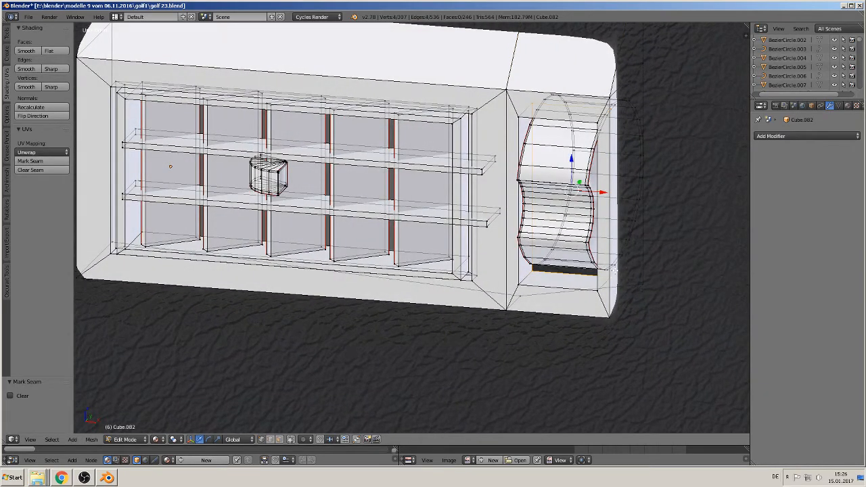
{"action": "right_click", "coordinate": [609, 301], "text": "alt"}
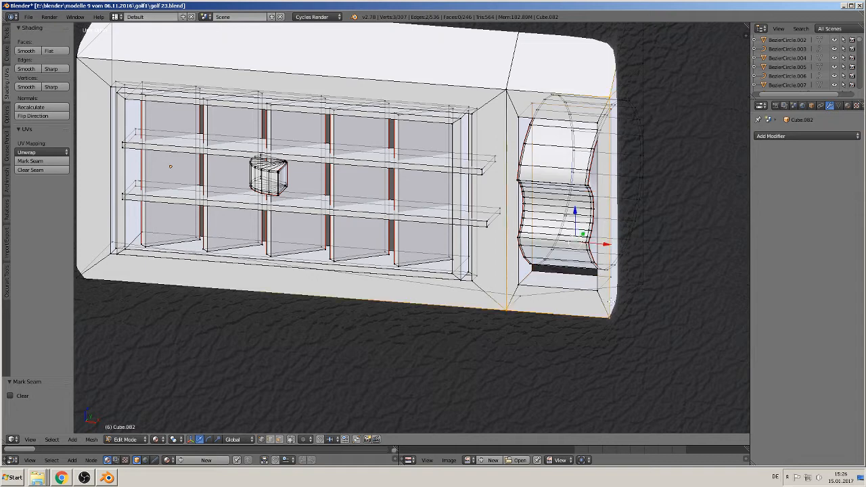
{"action": "middle_click_drag", "start_coordinate": [609, 301], "coordinate": [619, 302]}
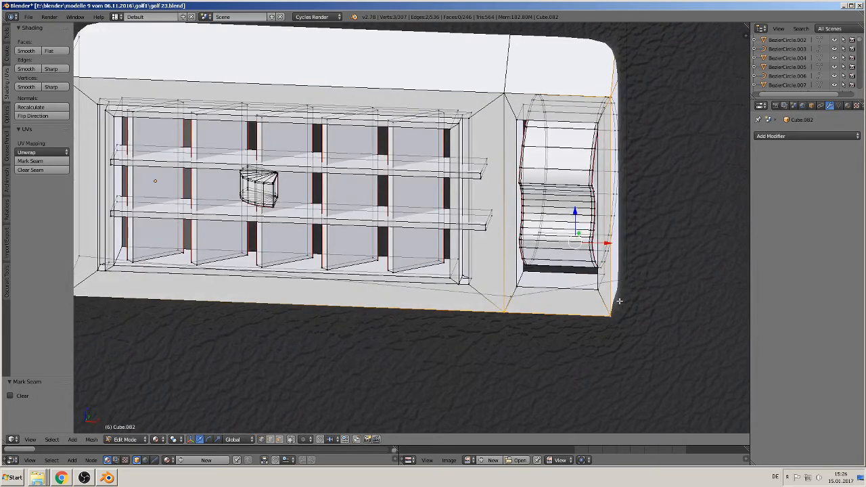
{"action": "left_click", "coordinate": [51, 164]}
{"action": "middle_click_drag", "start_coordinate": [195, 234], "coordinate": [497, 216], "text": "shift"}
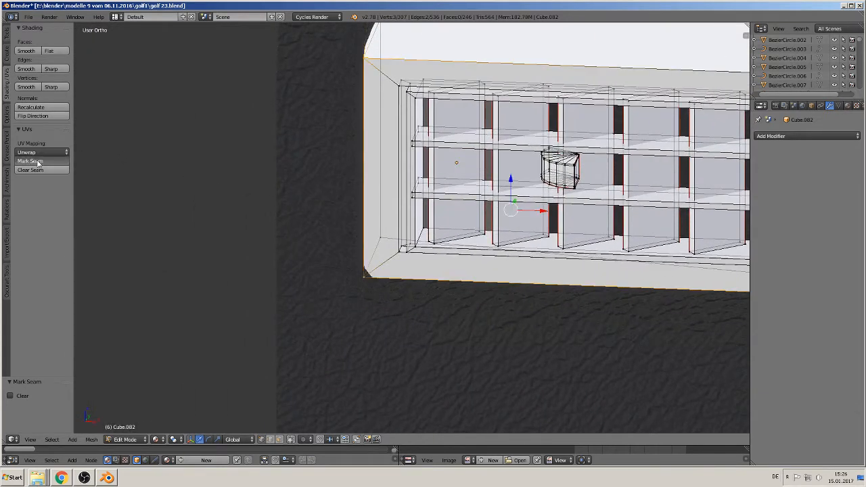
{"action": "middle_click_drag", "start_coordinate": [527, 291], "coordinate": [156, 254], "text": "shift"}
{"action": "key", "text": "a"}
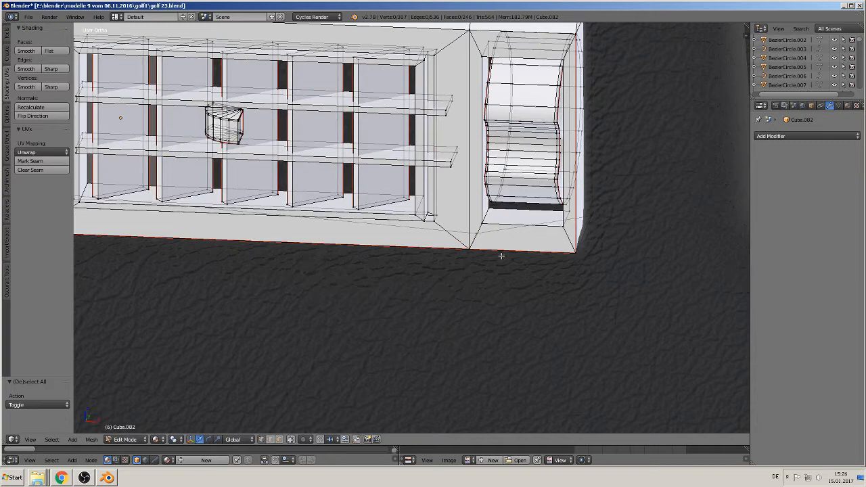
- Mark the front edge loop around the slat opening in the housing as a seam
{"action": "middle_click_drag", "start_coordinate": [441, 193], "coordinate": [547, 230], "text": "shift"}
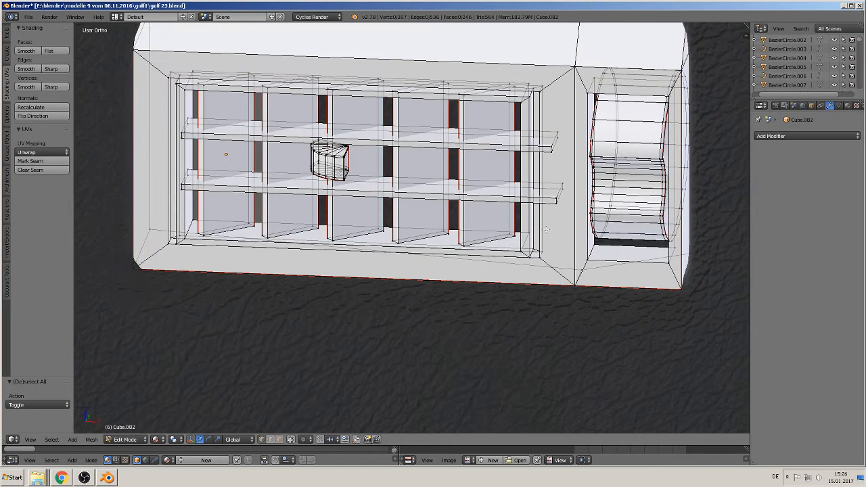
{"action": "right_click", "coordinate": [173, 77], "text": "alt"}
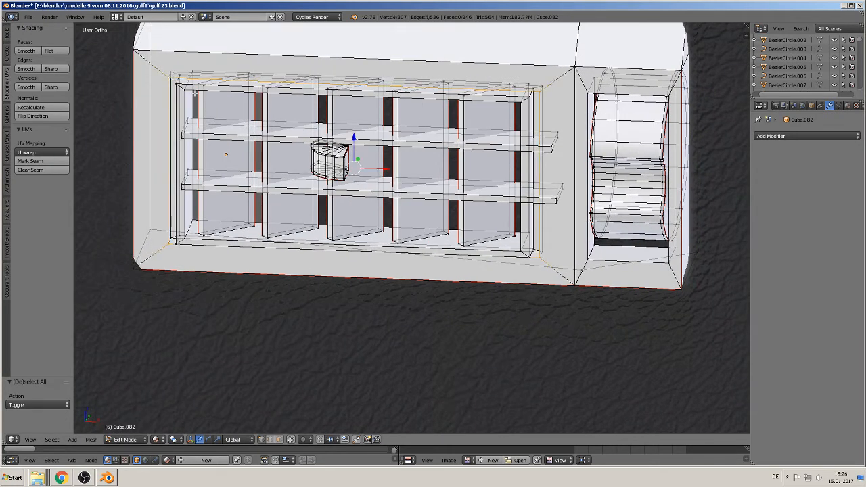
{"action": "mouse_move", "coordinate": [187, 252]}
{"action": "middle_mouse_down"}
{"action": "mouse_move", "coordinate": [157, 224]}
{"action": "mouse_move", "coordinate": [175, 238]}
{"action": "middle_mouse_up"}
{"action": "scroll", "coordinate": [436, 264], "scroll_direction": "up", "scroll_amount": 3}
{"action": "middle_click_drag", "start_coordinate": [436, 264], "coordinate": [575, 356]}
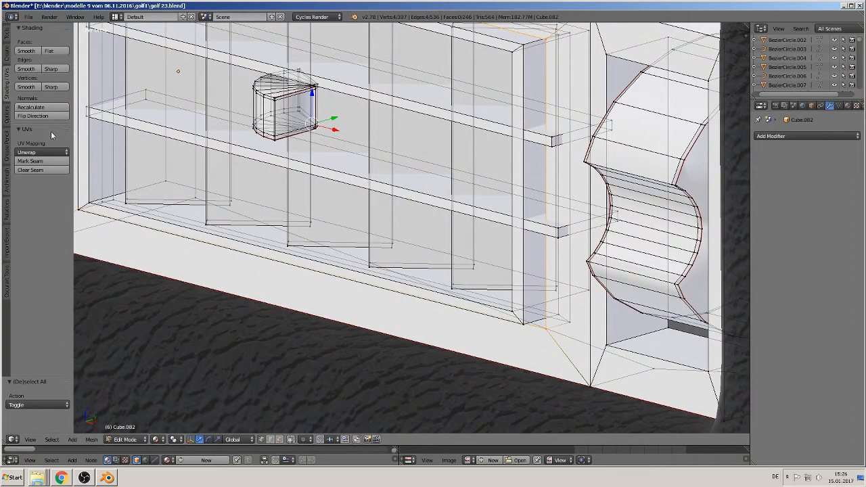
{"action": "left_click", "coordinate": [29, 161]}
{"action": "key", "text": "KP_5"}
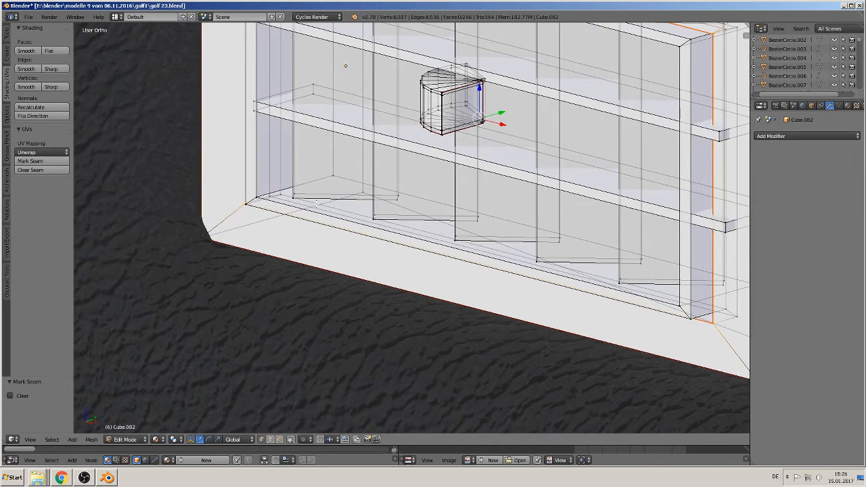
- Mark the second edge loop, just inside the slat opening's front rim, as a seam
{"action": "middle_click_drag", "start_coordinate": [316, 203], "coordinate": [342, 200]}
{"action": "scroll", "coordinate": [190, 190], "scroll_direction": "up", "scroll_amount": 1}
{"action": "middle_click_drag", "start_coordinate": [185, 222], "coordinate": [350, 149], "text": "shift"}
{"action": "scroll", "coordinate": [313, 223], "scroll_direction": "down", "scroll_amount": 4}
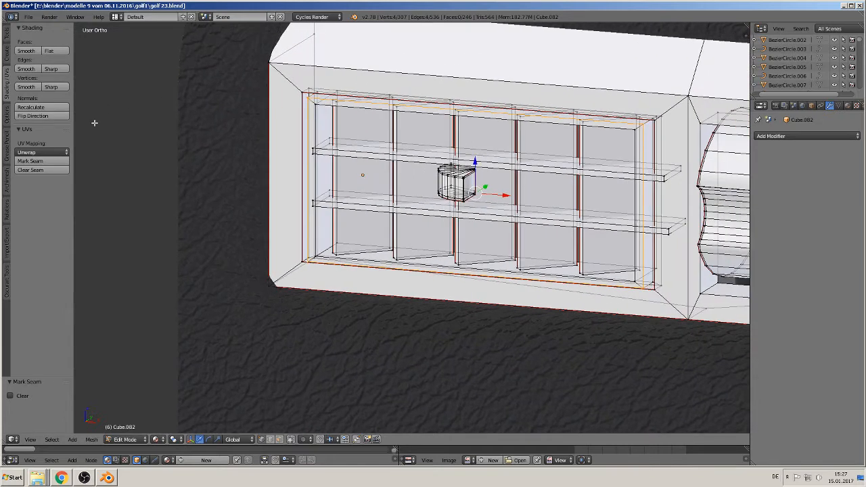
{"action": "left_click", "coordinate": [57, 161]}
{"action": "middle_click_drag", "start_coordinate": [211, 176], "coordinate": [202, 180]}
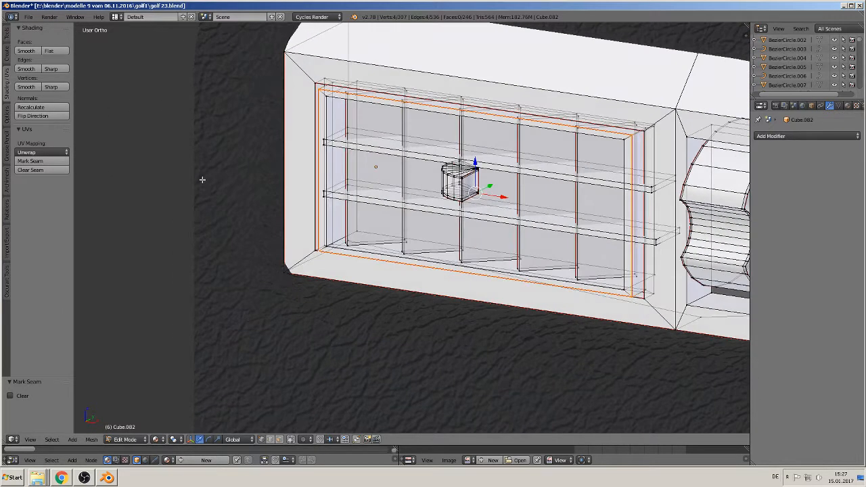
- Mark the rear edge loop of the slat opening as a seam
{"action": "scroll", "coordinate": [274, 180], "scroll_direction": "up", "scroll_amount": 2}
{"action": "right_click", "coordinate": [319, 220], "text": "alt"}
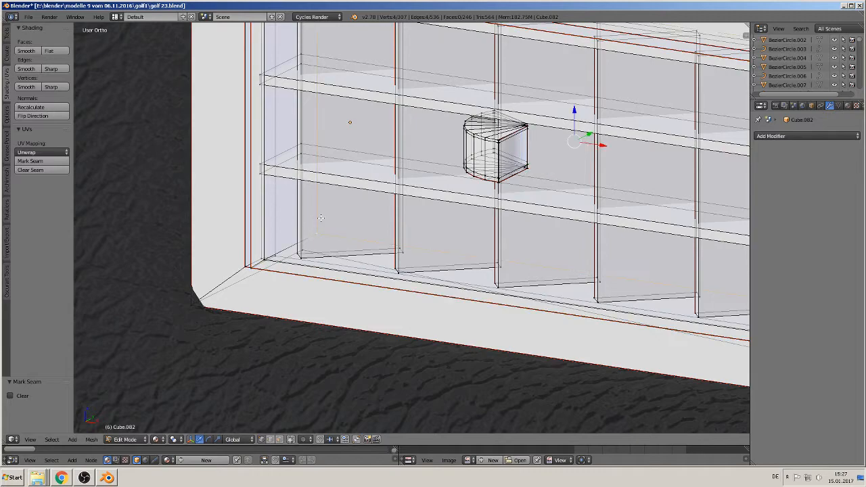
{"action": "scroll", "coordinate": [359, 238], "scroll_direction": "down", "scroll_amount": 3}
{"action": "middle_click_drag", "start_coordinate": [485, 201], "coordinate": [486, 187]}
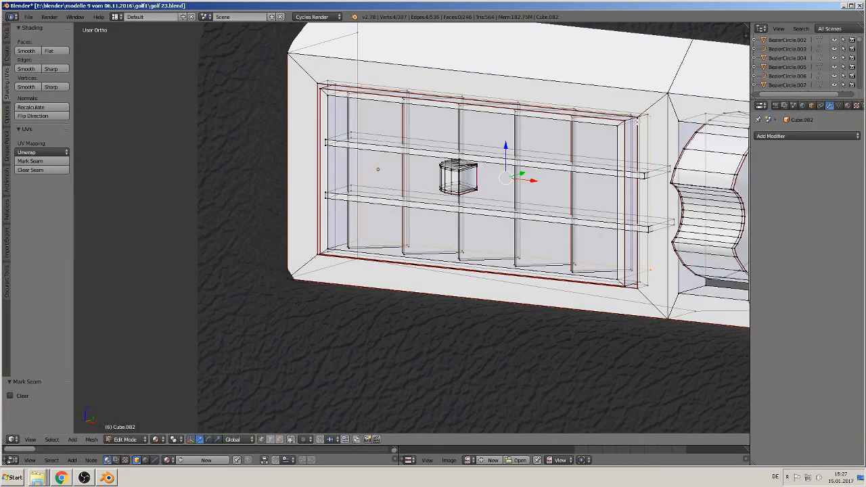
{"action": "scroll", "coordinate": [638, 122], "scroll_direction": "up", "scroll_amount": 1}
{"action": "middle_click_drag", "start_coordinate": [690, 160], "coordinate": [550, 207], "text": "shift"}
{"action": "scroll", "coordinate": [621, 148], "scroll_direction": "up", "scroll_amount": 3}
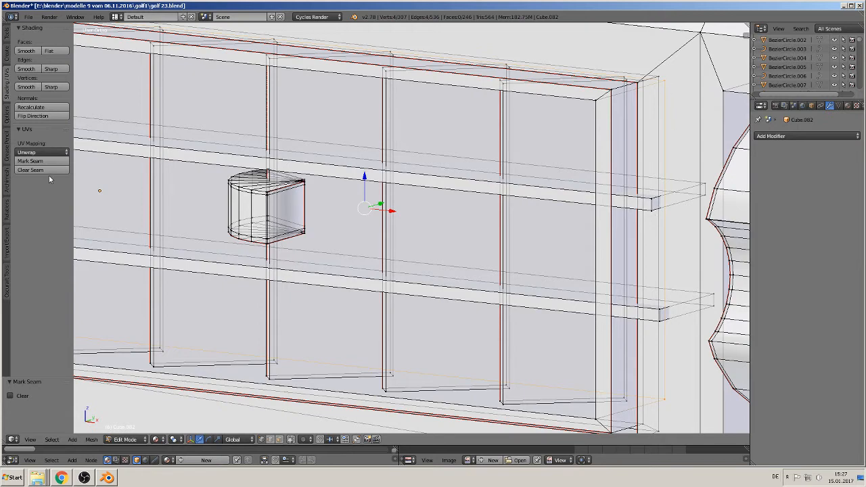
{"action": "scroll", "coordinate": [240, 214], "scroll_direction": "down", "scroll_amount": 5}
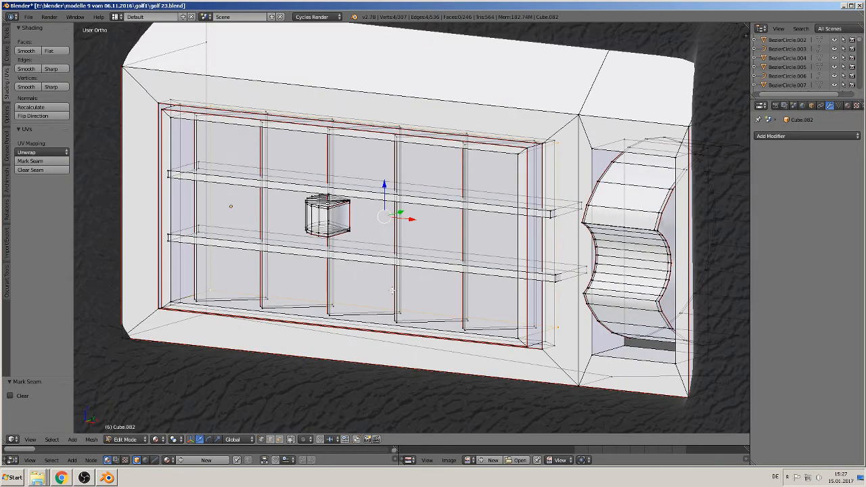
- Save the Blender file in Object Mode and show the dashboard in front view
{"action": "scroll", "coordinate": [425, 309], "scroll_direction": "down", "scroll_amount": 2}
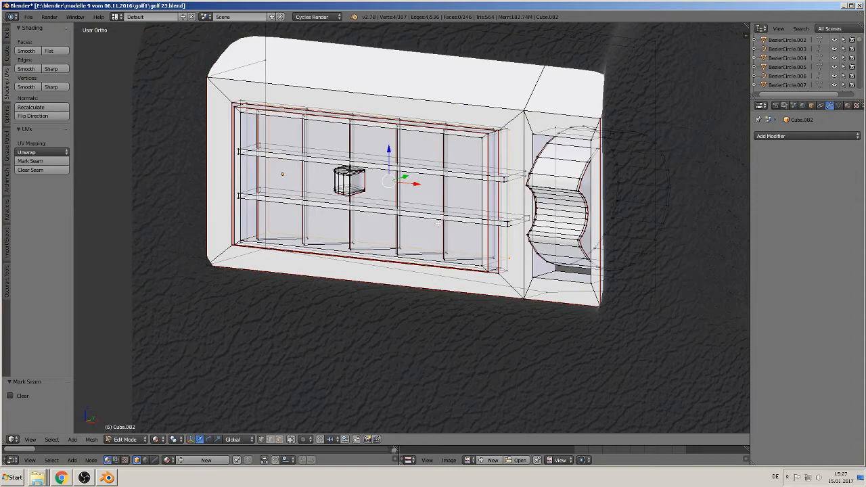
{"action": "middle_click_drag", "start_coordinate": [455, 203], "coordinate": [426, 153]}
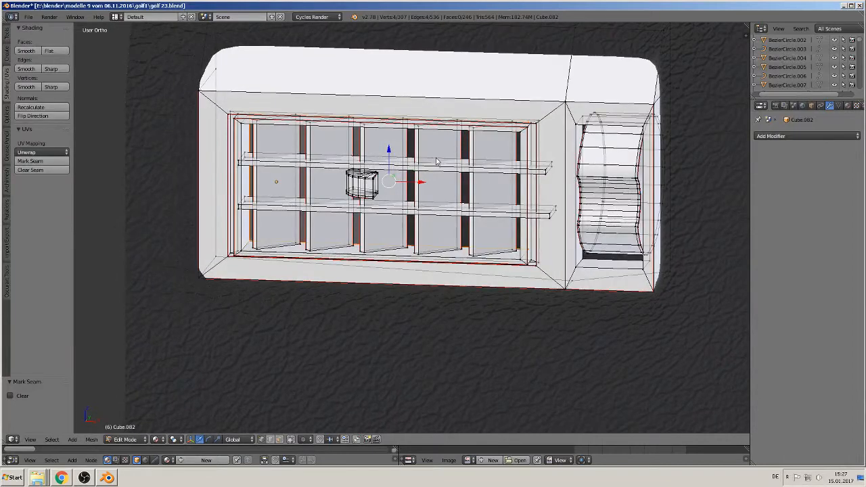
{"action": "key", "text": "Tab"}
{"action": "left_click", "coordinate": [28, 17]}
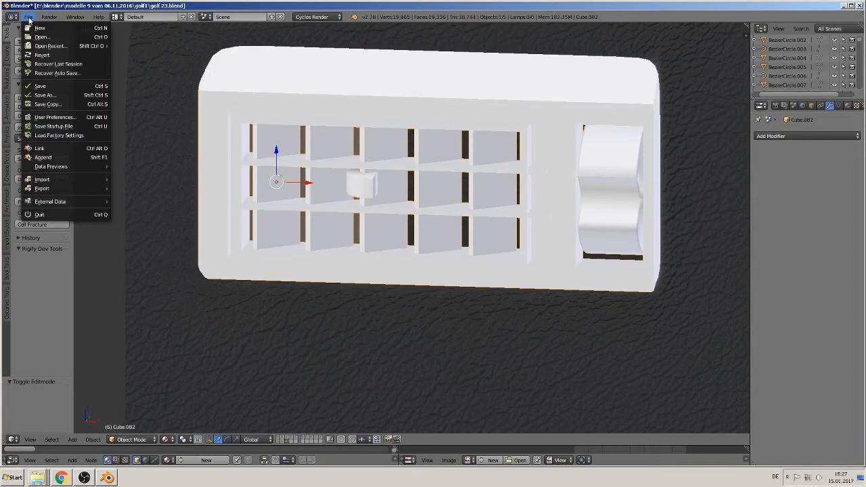
{"action": "left_click", "coordinate": [47, 88]}
{"action": "scroll", "coordinate": [615, 263], "scroll_direction": "down", "scroll_amount": 4}
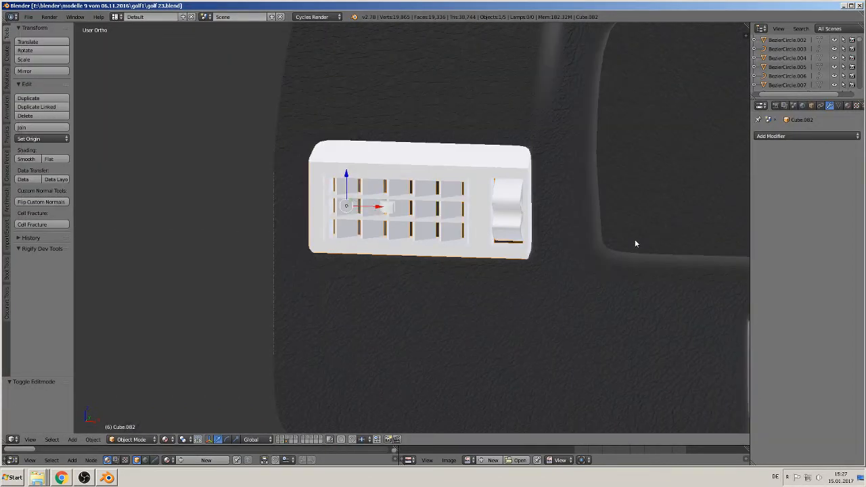
{"action": "key", "text": "KP_1"}
{"action": "scroll", "coordinate": [482, 242], "scroll_direction": "down", "scroll_amount": 4}
{"action": "middle_click_drag", "start_coordinate": [524, 268], "coordinate": [246, 223], "text": "shift"}
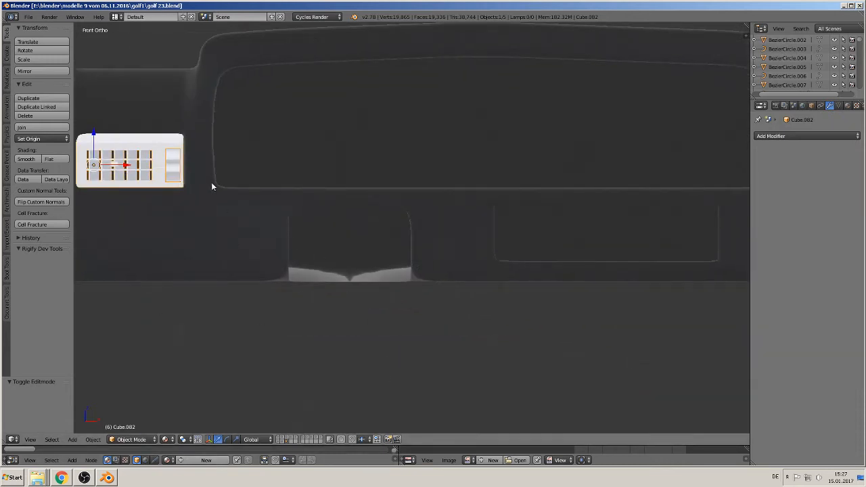
- Select the whole air vent mesh and unwrap it along its marked seams
{"action": "key", "text": "Tab"}
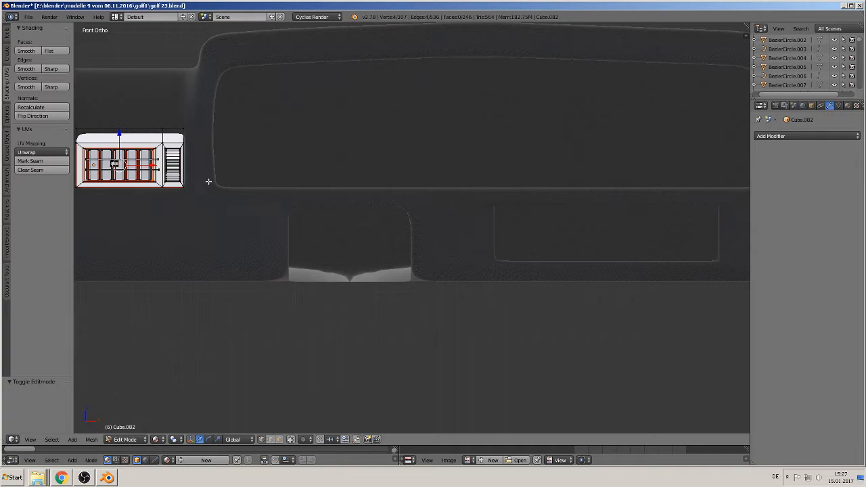
{"action": "key", "text": "a"}
{"action": "key", "text": "a"}
{"action": "middle_click_drag", "start_coordinate": [274, 186], "coordinate": [365, 188], "text": "shift"}
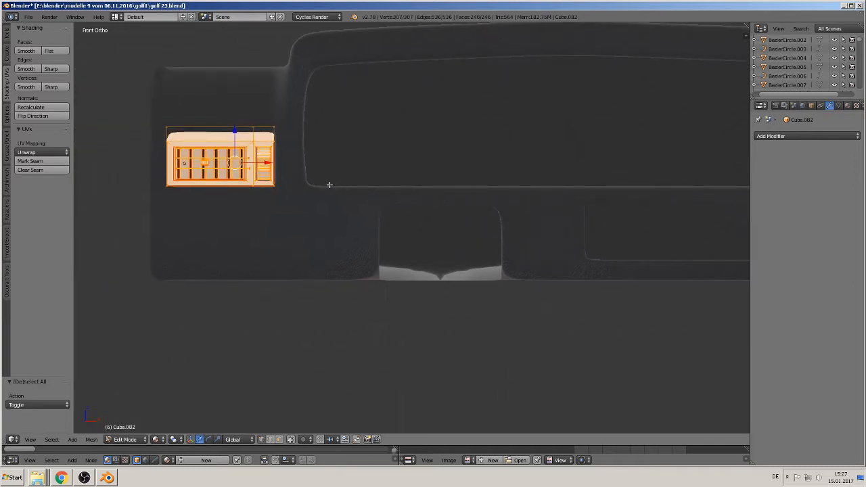
{"action": "key", "text": "u"}
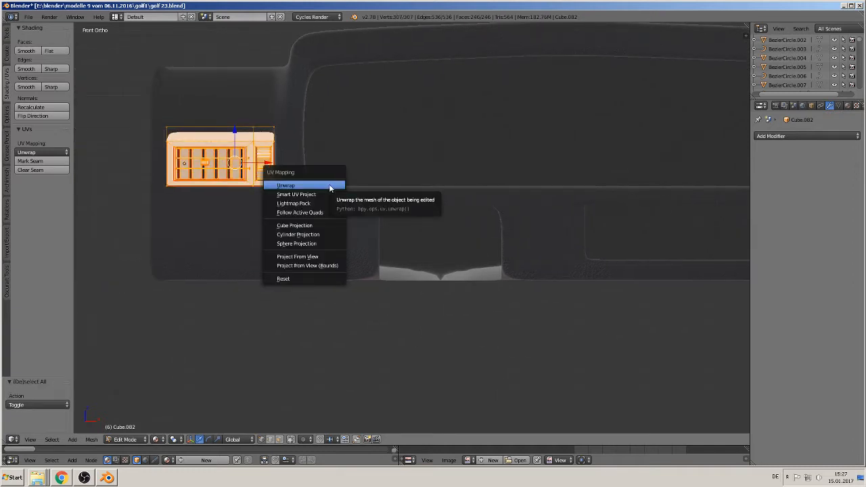
{"action": "left_click", "coordinate": [329, 186]}
{"action": "key", "text": "Tab"}
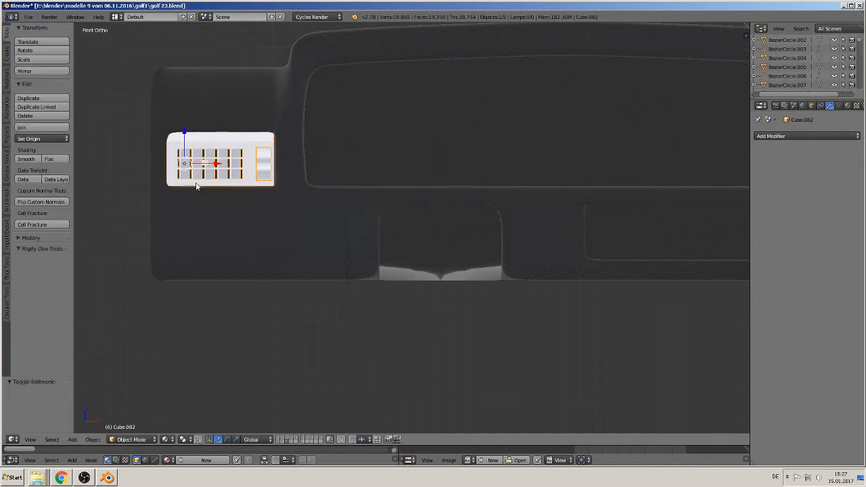
- Apply rotation and scale to the air vent and set its origin to its geometry
{"action": "left_click", "coordinate": [93, 440]}
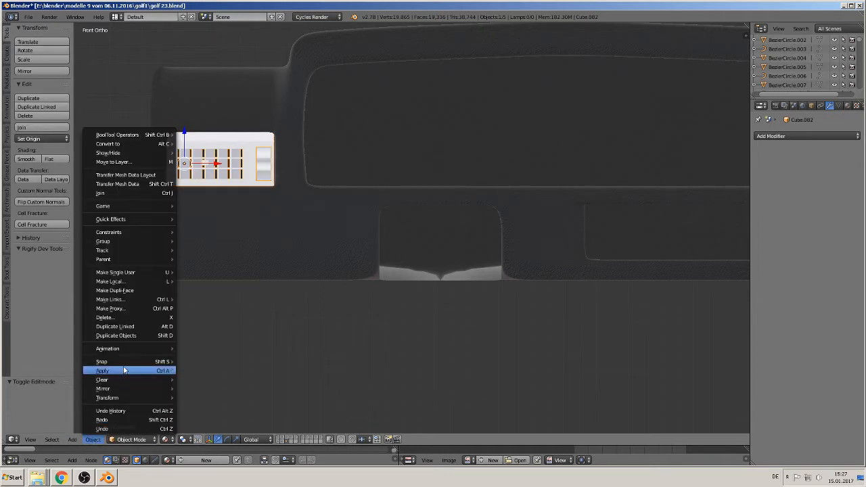
{"action": "mouse_move", "coordinate": [122, 371]}
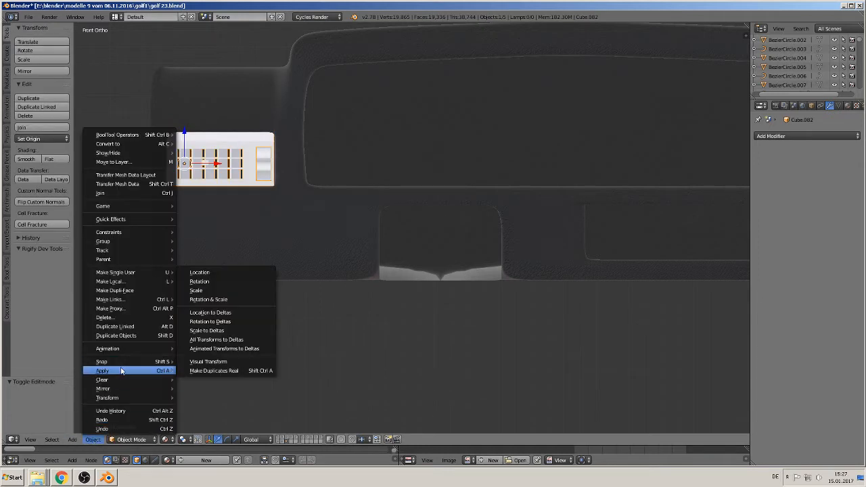
{"action": "left_click", "coordinate": [237, 300]}
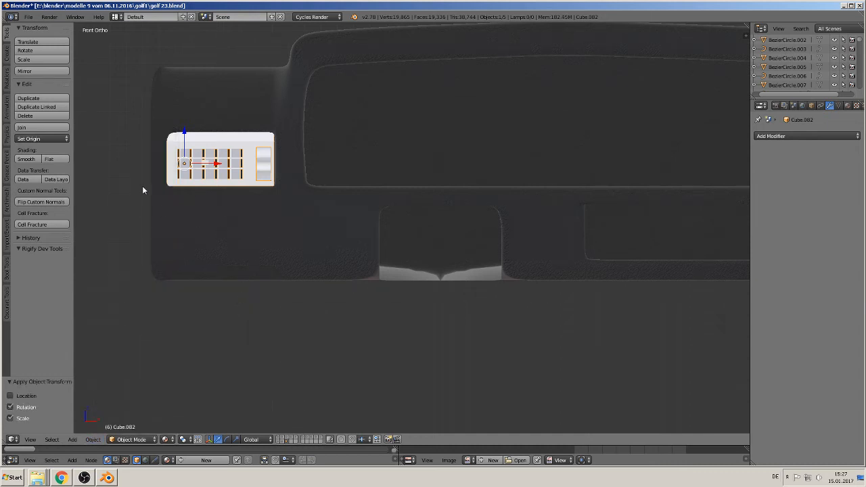
{"action": "left_click", "coordinate": [35, 138]}
{"action": "left_click", "coordinate": [34, 139]}
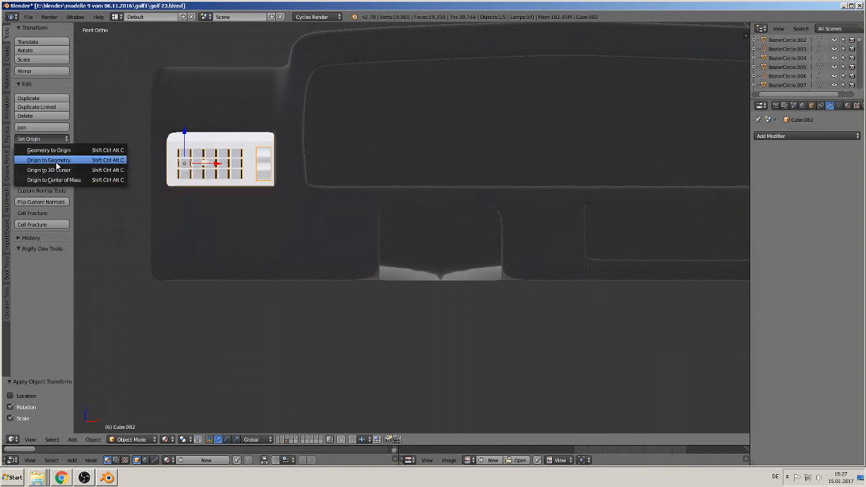
{"action": "left_click", "coordinate": [56, 162]}
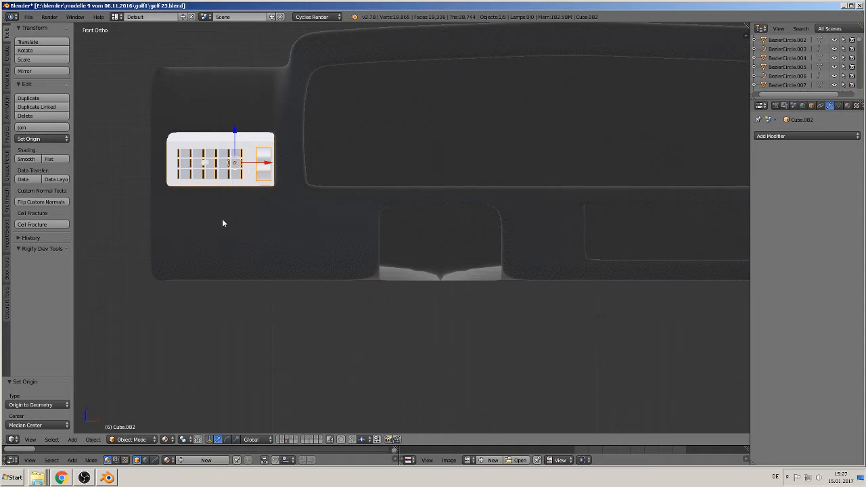
- Unwrap the air vent mesh again and enlarge the UV editor to show the whole UV layout
{"action": "key", "text": "Tab"}
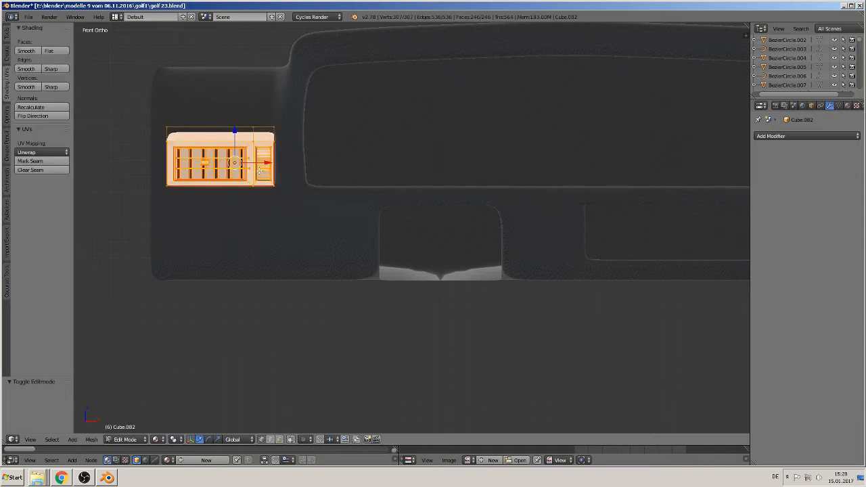
{"action": "key", "text": "u"}
{"action": "left_click", "coordinate": [257, 171]}
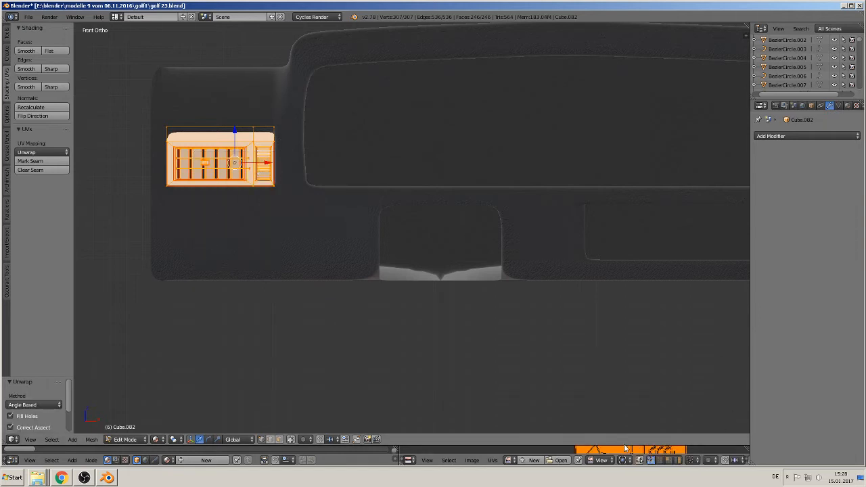
{"action": "left_click_drag", "start_coordinate": [625, 446], "coordinate": [590, 229]}
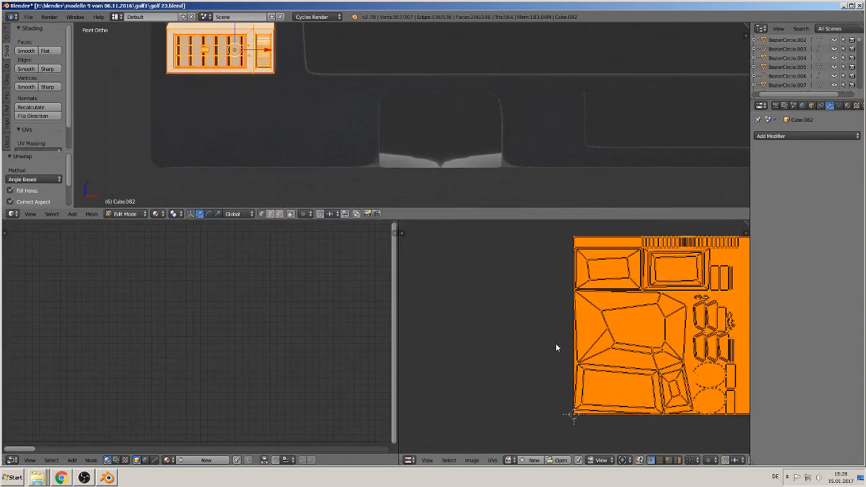
{"action": "middle_click_drag", "start_coordinate": [525, 382], "coordinate": [420, 371]}
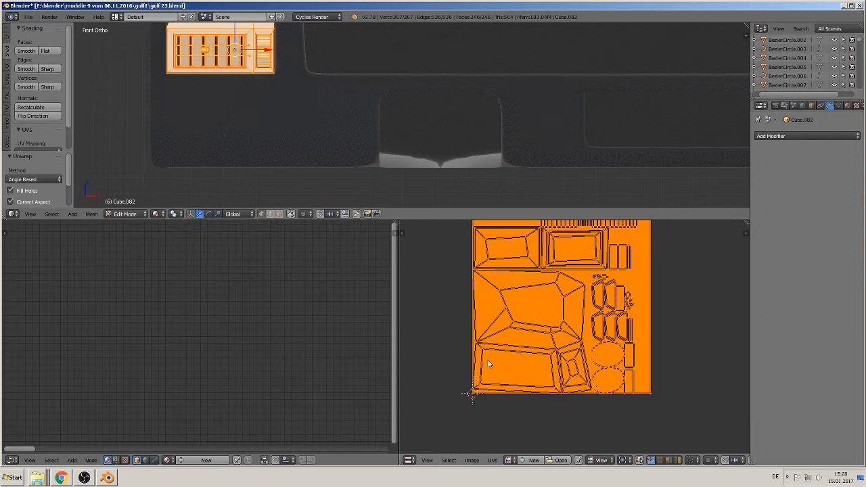
{"action": "middle_click_drag", "start_coordinate": [614, 342], "coordinate": [610, 370]}
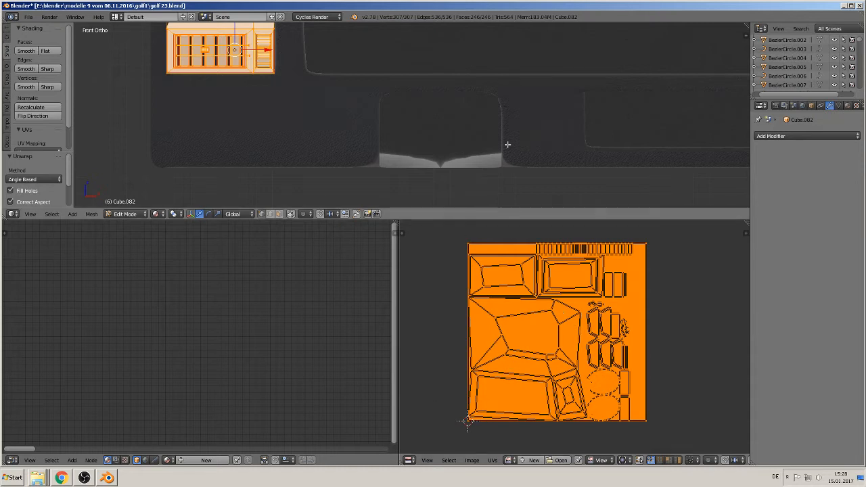
- Return the air vent to Object Mode and enlarge the 3D view again
{"action": "key", "text": "Tab"}
{"action": "middle_click_drag", "start_coordinate": [429, 107], "coordinate": [435, 179], "text": "shift"}
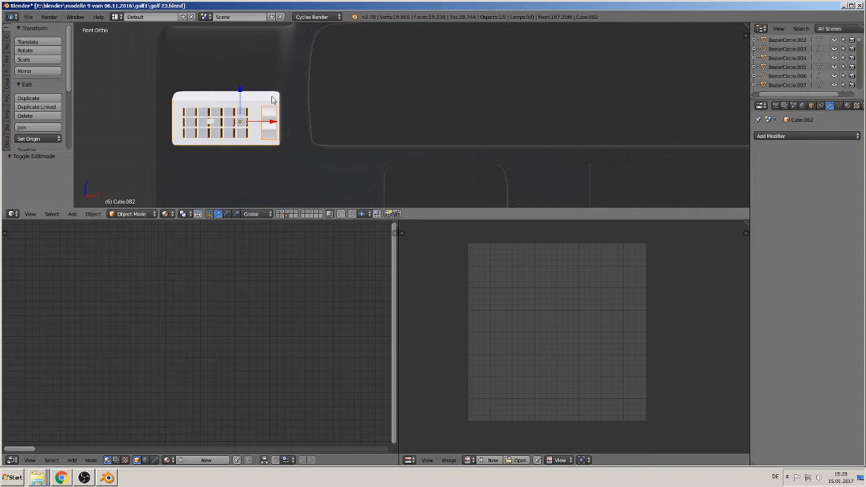
{"action": "middle_click_drag", "start_coordinate": [372, 162], "coordinate": [461, 151], "text": "shift"}
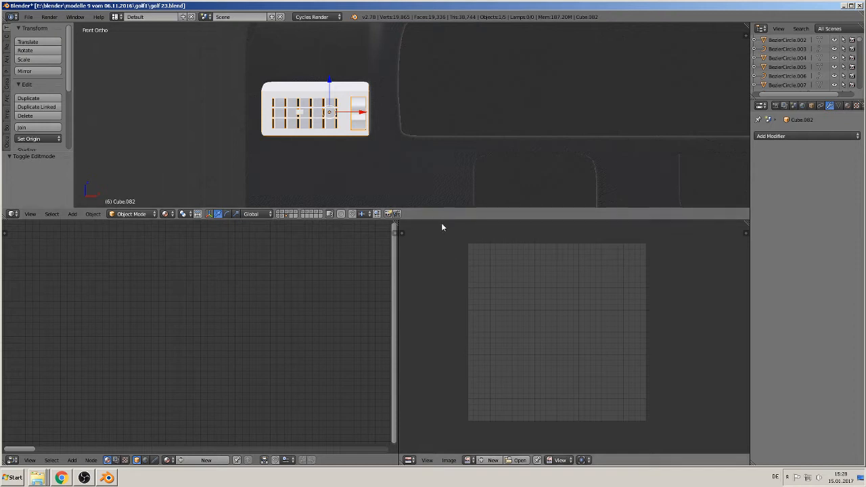
{"action": "left_click_drag", "start_coordinate": [442, 222], "coordinate": [443, 330]}
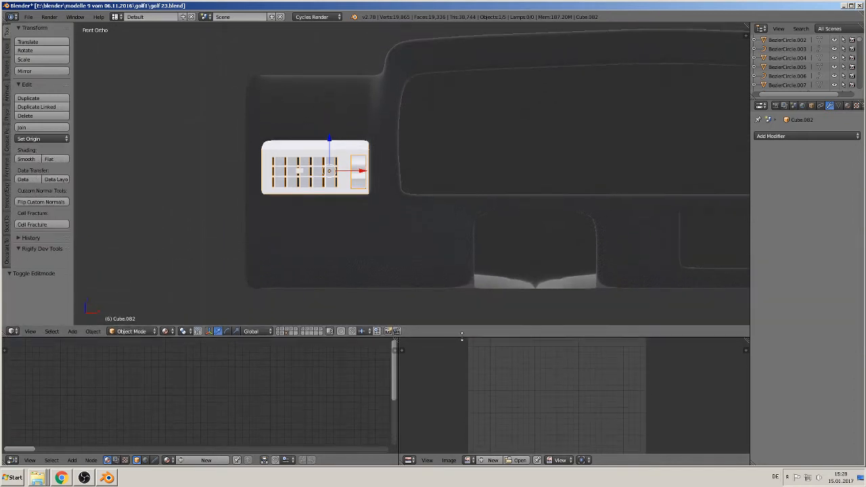
- Assign the existing "black plastic" material to the air vent
{"action": "scroll", "coordinate": [447, 323], "scroll_direction": "up", "scroll_amount": 3}
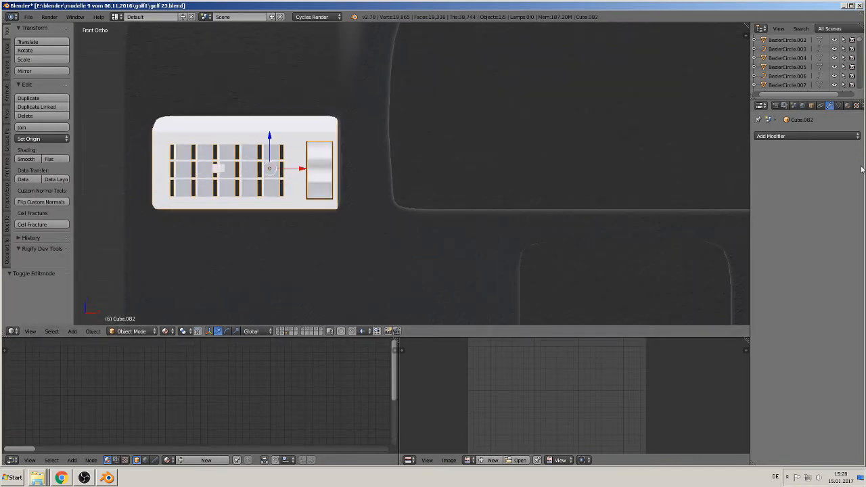
{"action": "left_click", "coordinate": [847, 106]}
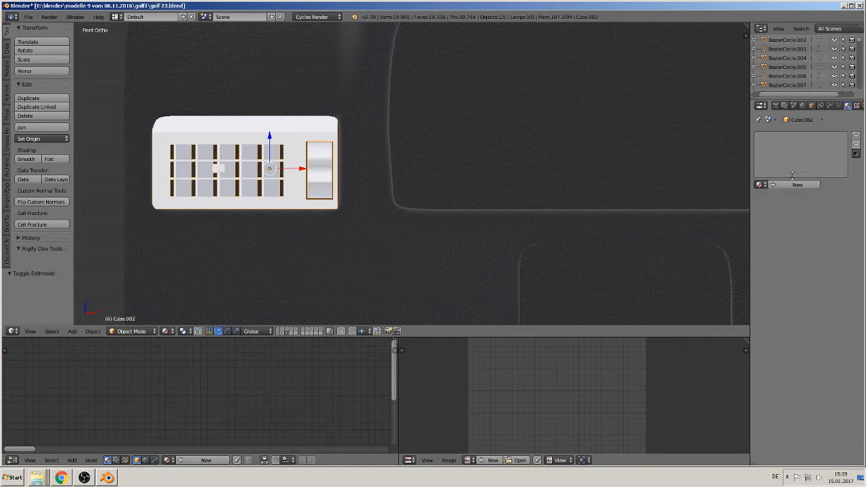
{"action": "left_click", "coordinate": [759, 185]}
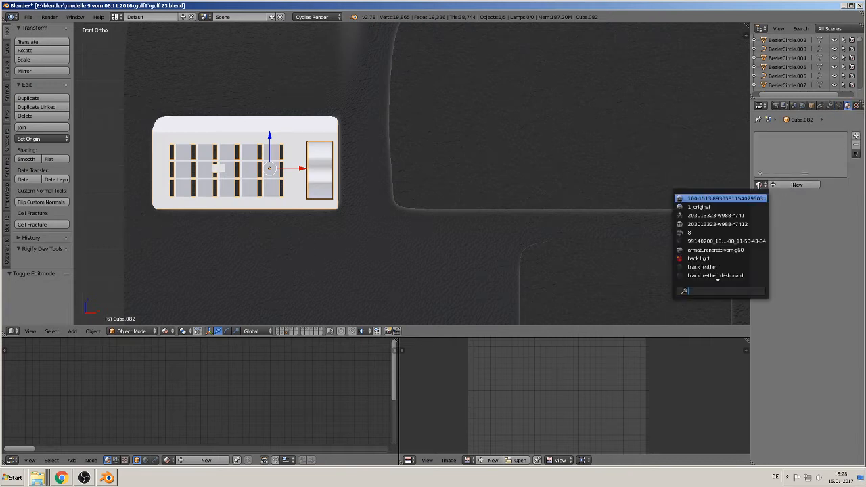
{"action": "type", "text": "a"}
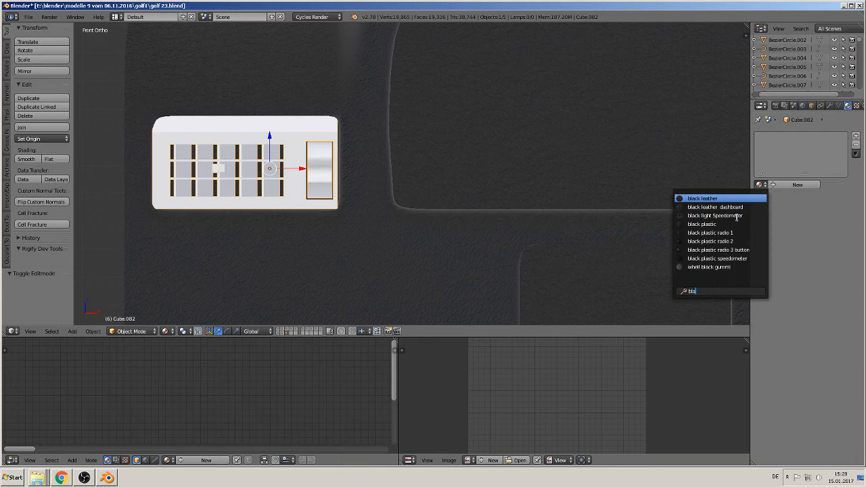
{"action": "left_click", "coordinate": [734, 224]}
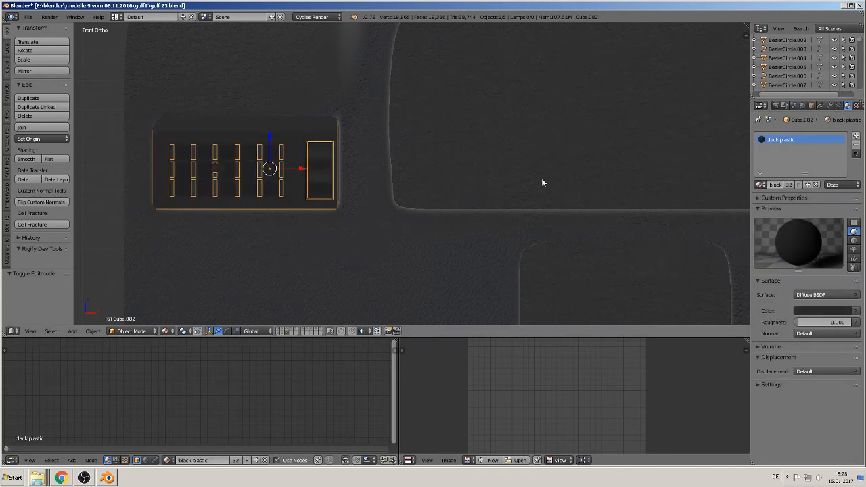
- Examine the black plastic surface of the vent up close against the surrounding dashboard leather
{"action": "scroll", "coordinate": [312, 168], "scroll_direction": "up", "scroll_amount": 2}
{"action": "middle_click_drag", "start_coordinate": [298, 170], "coordinate": [491, 183], "text": "shift"}
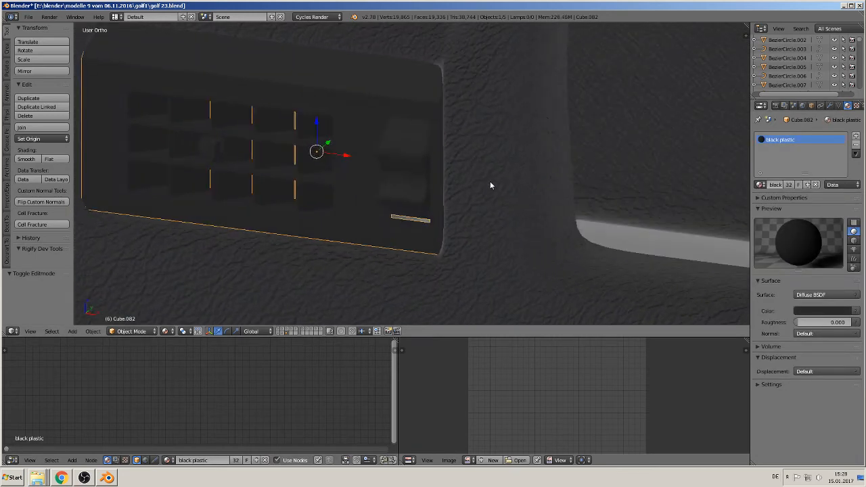
{"action": "scroll", "coordinate": [467, 173], "scroll_direction": "up", "scroll_amount": 3}
{"action": "middle_click_drag", "start_coordinate": [443, 168], "coordinate": [514, 268], "text": "shift"}
{"action": "scroll", "coordinate": [508, 262], "scroll_direction": "up", "scroll_amount": 5}
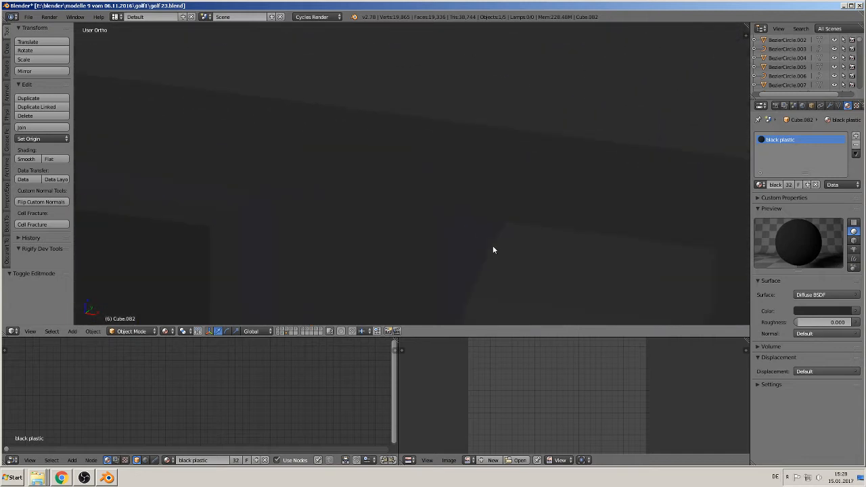
{"action": "scroll", "coordinate": [436, 247], "scroll_direction": "down", "scroll_amount": 4}
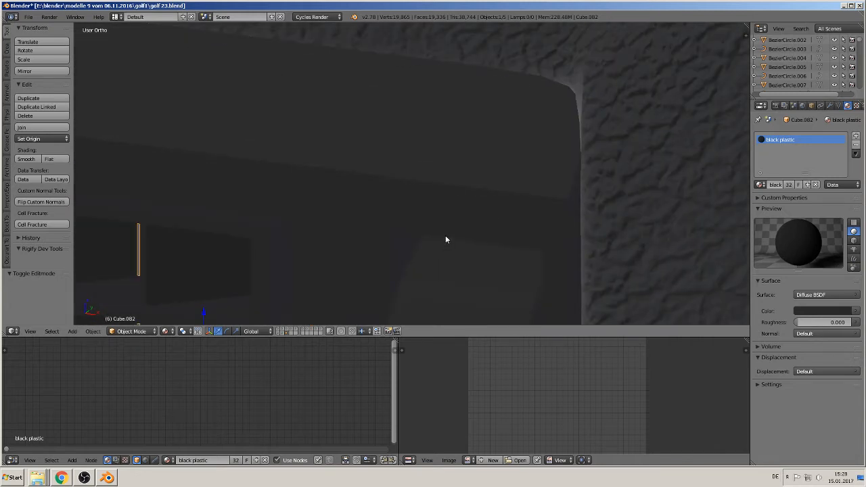
{"action": "scroll", "coordinate": [446, 241], "scroll_direction": "down", "scroll_amount": 5}
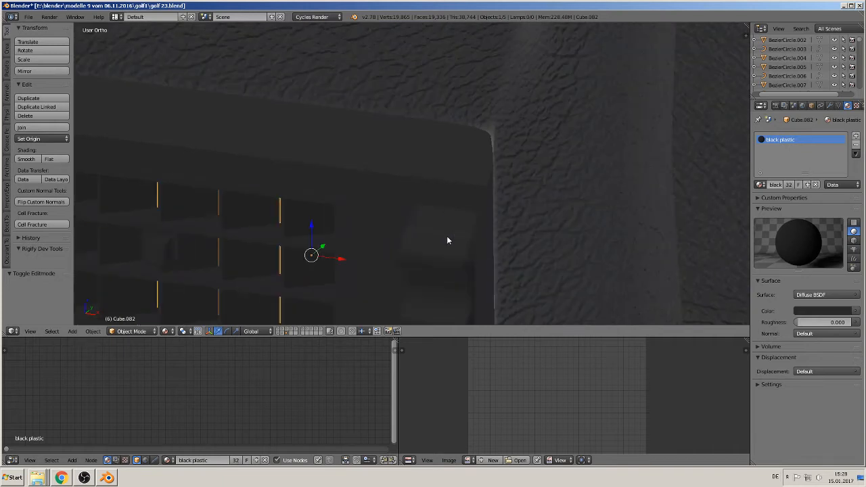
- Show the black plastic material's nodes and move its Diffuse BSDF node away from the Material Output node
{"action": "scroll", "coordinate": [291, 406], "scroll_direction": "down", "scroll_amount": 9}
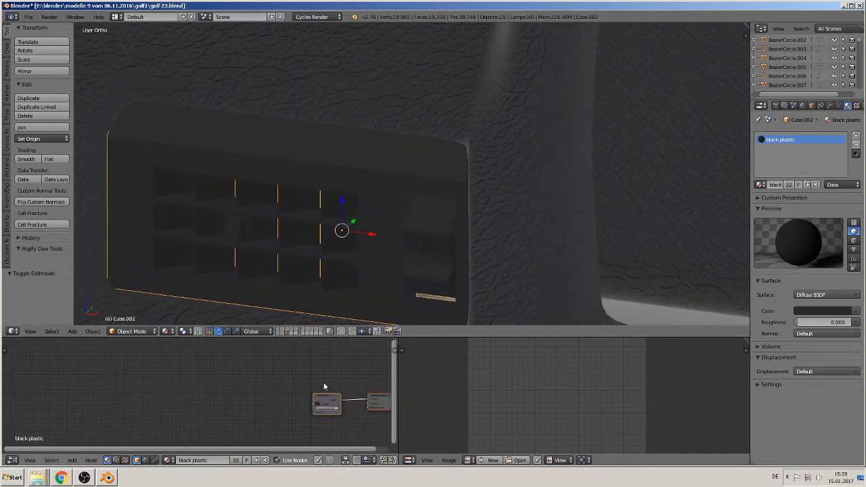
{"action": "scroll", "coordinate": [377, 378], "scroll_direction": "up", "scroll_amount": 1}
{"action": "middle_click_drag", "start_coordinate": [354, 384], "coordinate": [192, 391]}
{"action": "scroll", "coordinate": [253, 391], "scroll_direction": "up", "scroll_amount": 7}
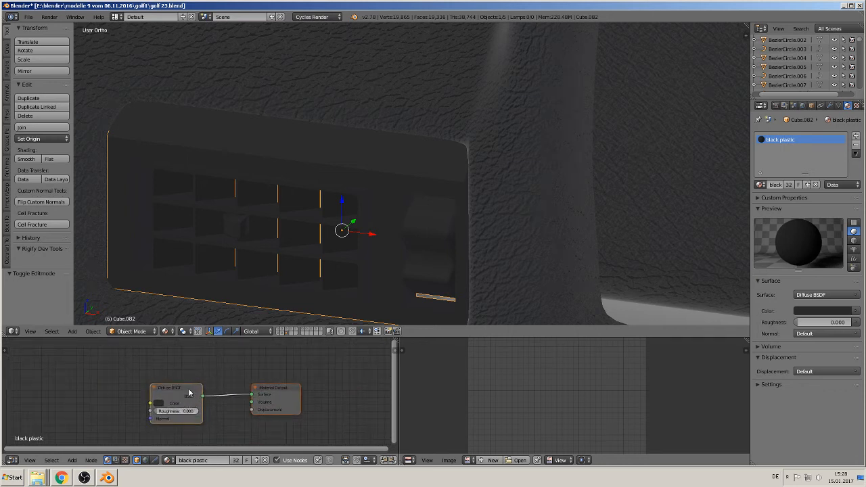
{"action": "left_click_drag", "start_coordinate": [193, 394], "coordinate": [158, 368]}
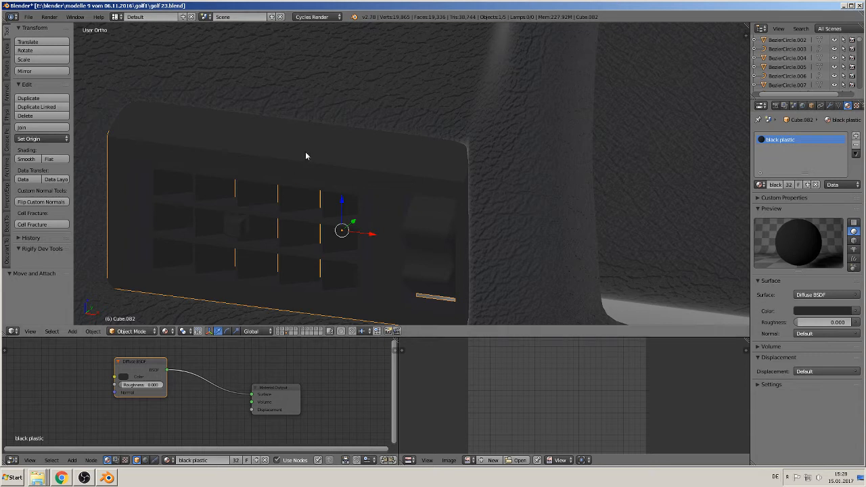
- Remove the black plastic material from the vent and create a new material named "black plastic vent s"
{"action": "left_click", "coordinate": [857, 145]}
{"action": "left_click", "coordinate": [796, 185]}
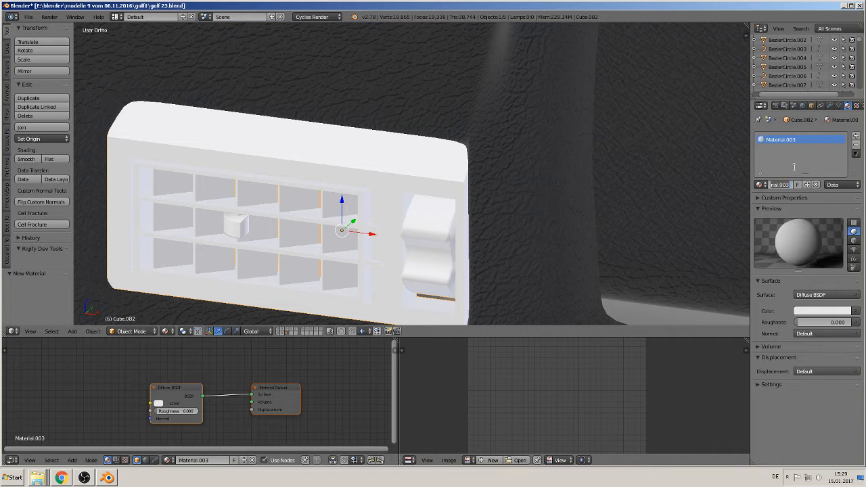
{"action": "type", "text": "bl"}
{"action": "type", "text": "ack plastic vent s"}
{"action": "key", "text": "Return"}
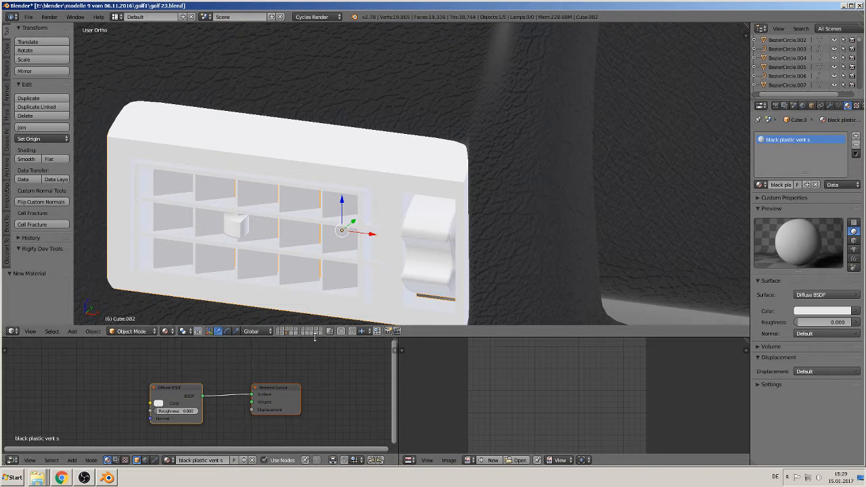
- Enlarge the node editor and move the new material's Diffuse BSDF node away from the Material Output node
{"action": "left_click_drag", "start_coordinate": [314, 336], "coordinate": [315, 252]}
{"action": "middle_click_drag", "start_coordinate": [344, 132], "coordinate": [316, 206], "text": "shift"}
{"action": "scroll", "coordinate": [394, 96], "scroll_direction": "up", "scroll_amount": 3}
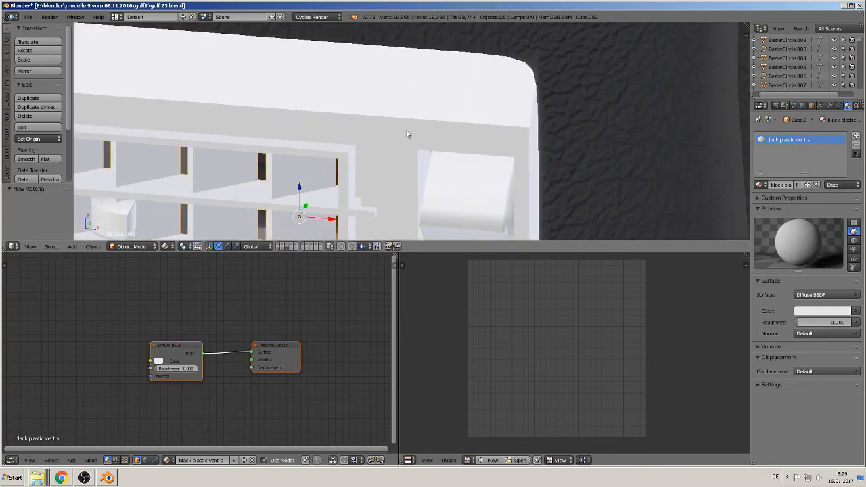
{"action": "scroll", "coordinate": [396, 131], "scroll_direction": "down", "scroll_amount": 3}
{"action": "mouse_move", "coordinate": [392, 163]}
{"action": "middle_mouse_down"}
{"action": "mouse_move", "coordinate": [421, 161]}
{"action": "mouse_move", "coordinate": [417, 152]}
{"action": "mouse_move", "coordinate": [400, 164]}
{"action": "middle_mouse_up"}
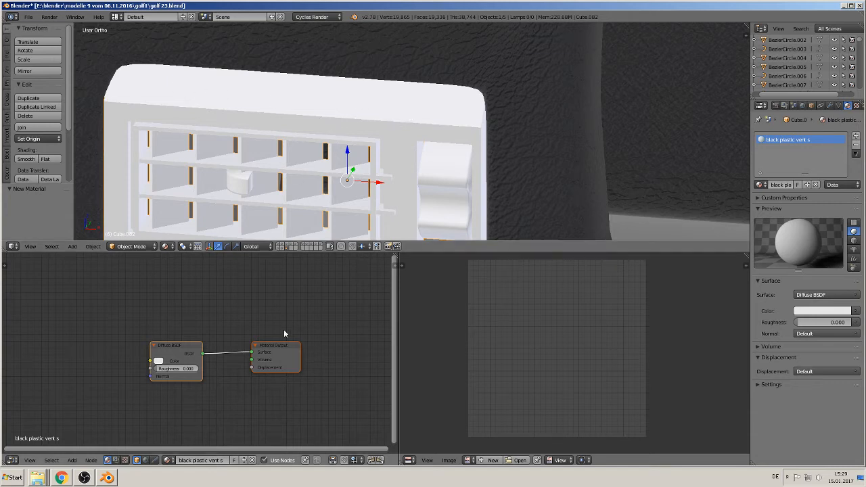
{"action": "left_click_drag", "start_coordinate": [177, 346], "coordinate": [115, 316]}
{"action": "middle_click_drag", "start_coordinate": [283, 383], "coordinate": [265, 404]}
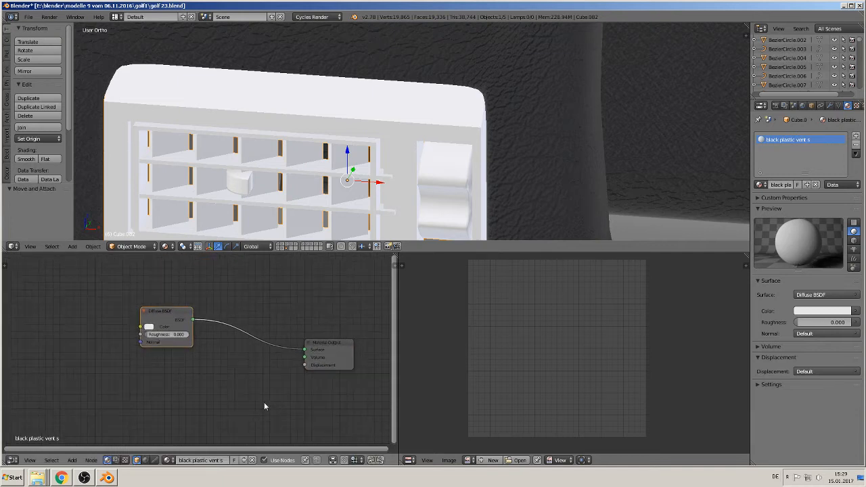
- Add a Noise Texture node to the vent material and place it above and clear of the Diffuse BSDF node
{"action": "left_click", "coordinate": [72, 461]}
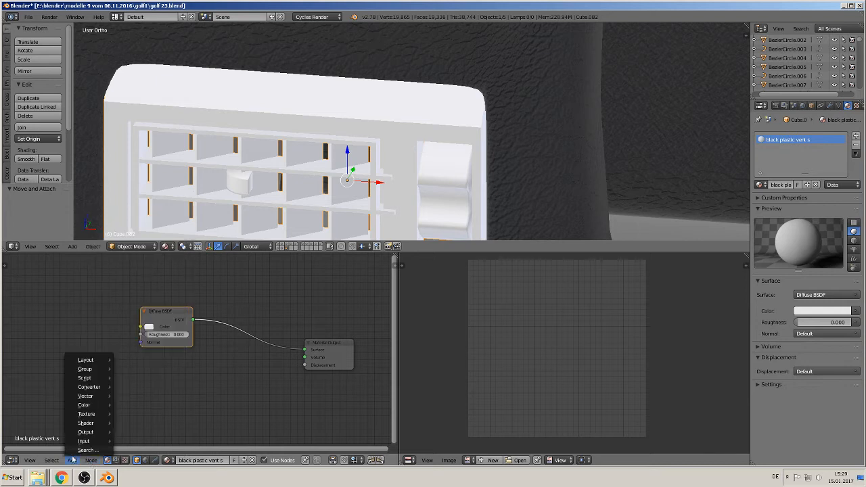
{"action": "mouse_move", "coordinate": [89, 417]}
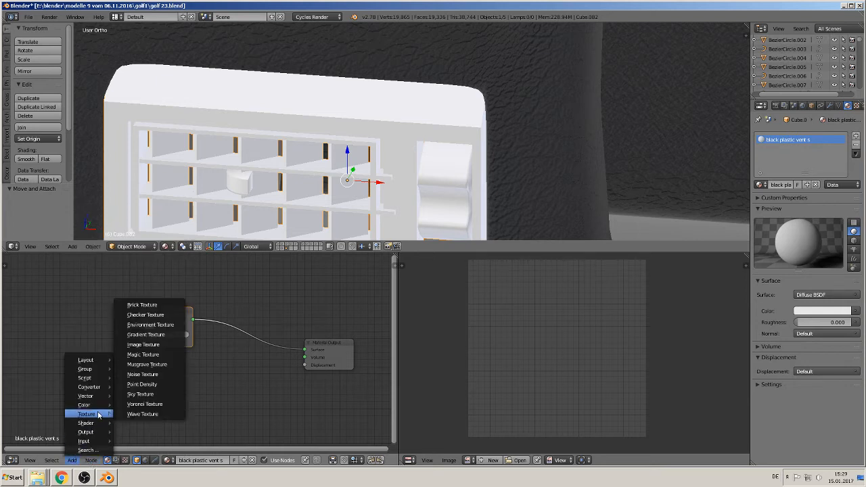
{"action": "left_click", "coordinate": [162, 375]}
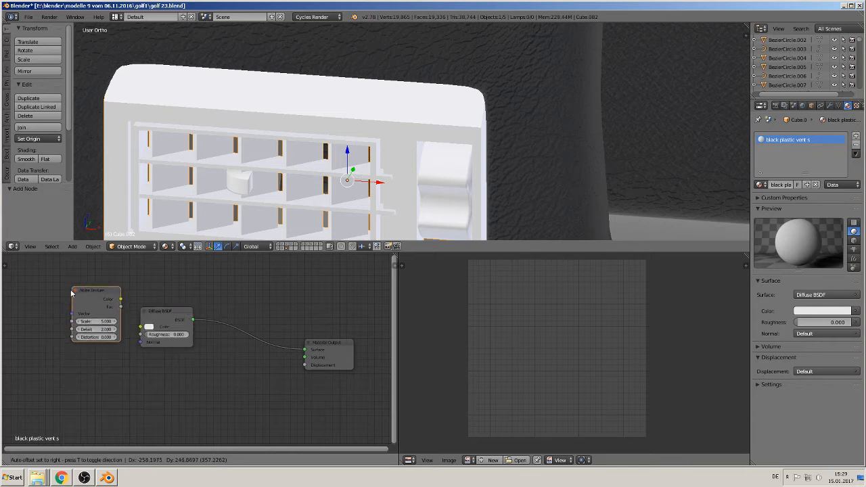
{"action": "left_click", "coordinate": [67, 291]}
{"action": "left_click_drag", "start_coordinate": [171, 314], "coordinate": [156, 353]}
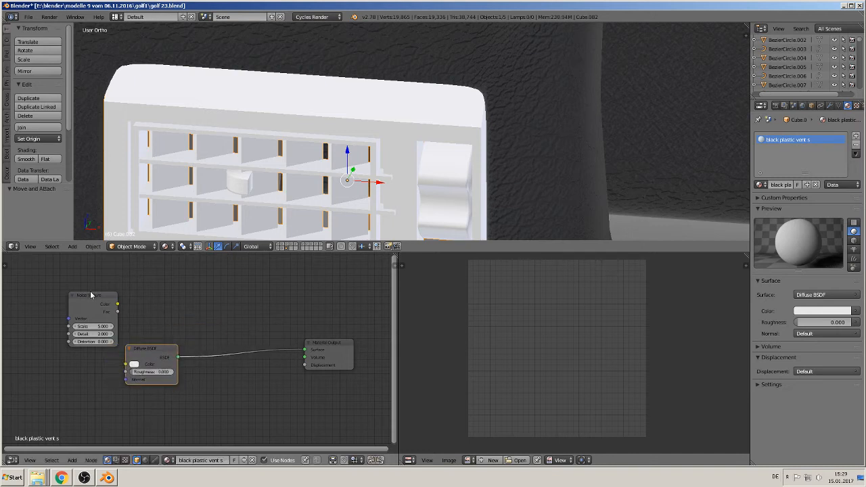
{"action": "left_click_drag", "start_coordinate": [90, 302], "coordinate": [73, 292]}
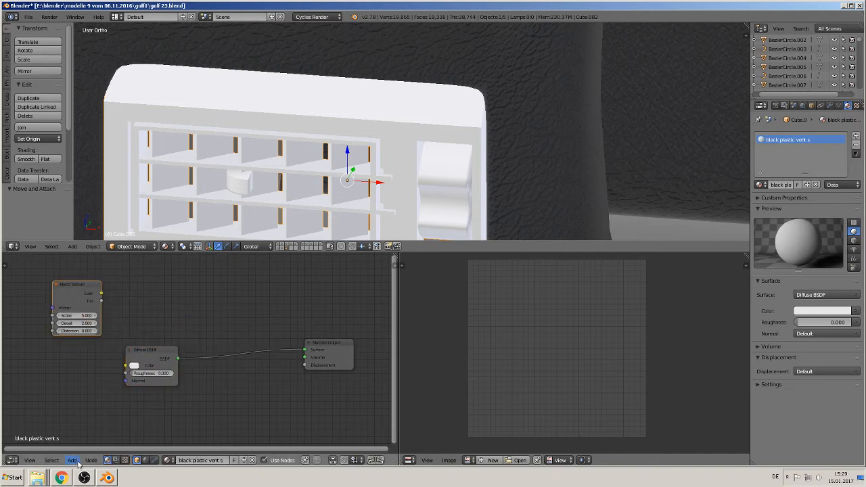
- Insert a Mix Shader node into the link between the Diffuse BSDF and Material Output nodes
{"action": "left_click", "coordinate": [71, 460]}
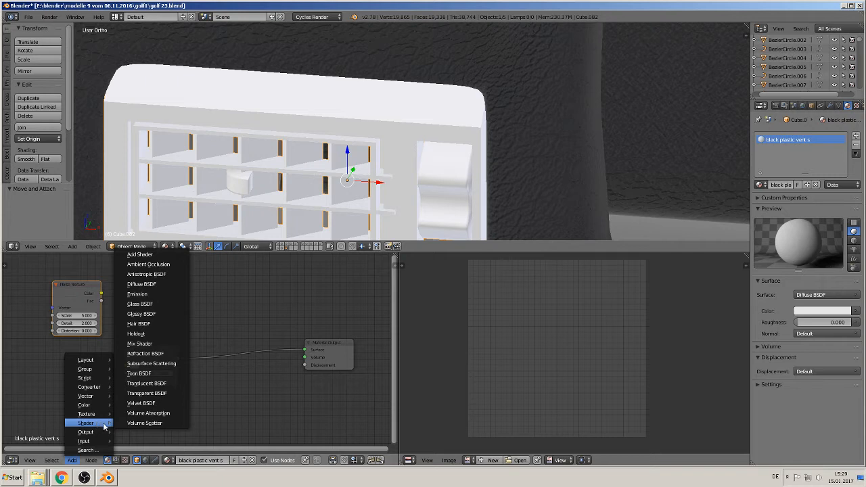
{"action": "left_click", "coordinate": [148, 344]}
{"action": "left_click", "coordinate": [247, 357]}
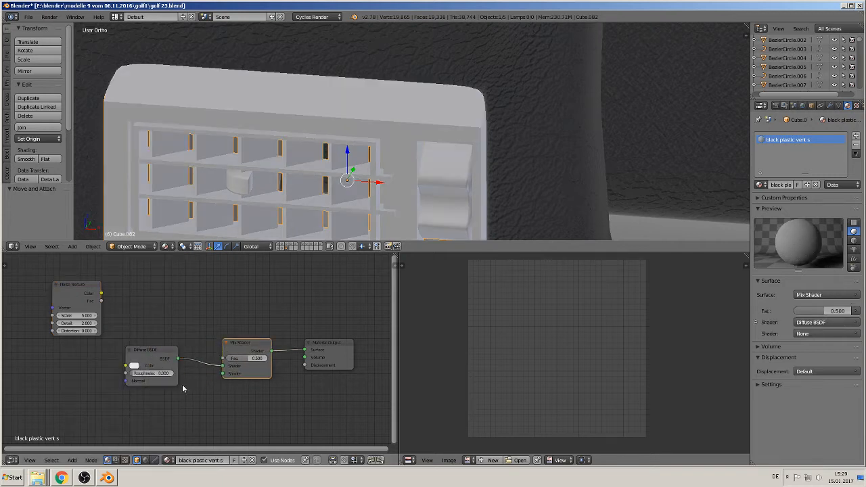
- Duplicate the Diffuse BSDF node below the original and connect the copy to the Mix Shader's second shader input
{"action": "left_click", "coordinate": [154, 356]}
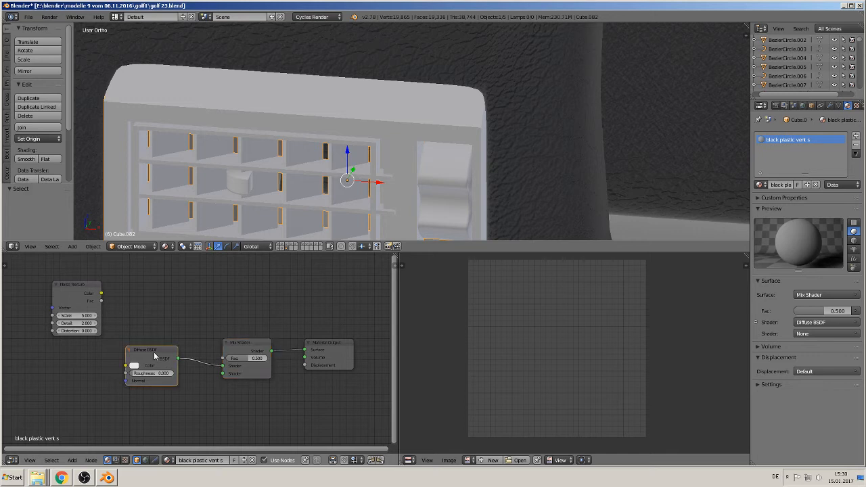
{"action": "key", "text": "shift+d"}
{"action": "left_click", "coordinate": [156, 400]}
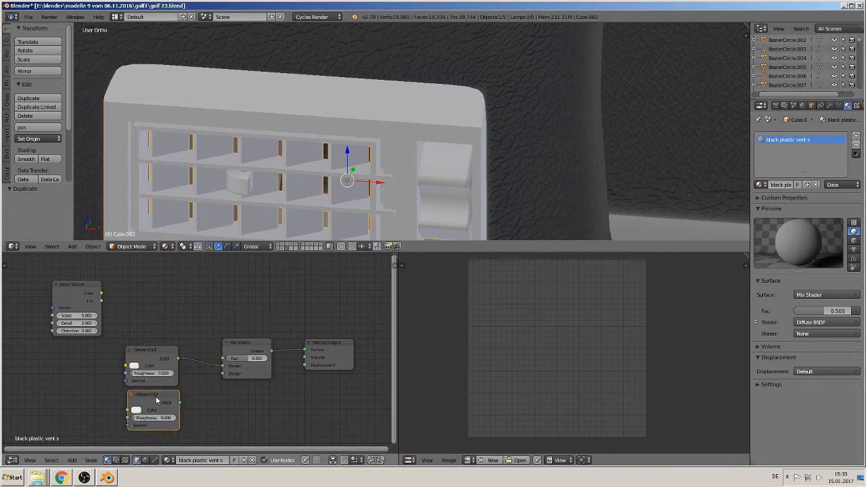
{"action": "left_click_drag", "start_coordinate": [180, 404], "coordinate": [226, 374]}
- Colour the duplicated Diffuse BSDF red and try Mix Shader factors of 1.000 and 0.427
{"action": "left_click", "coordinate": [136, 410]}
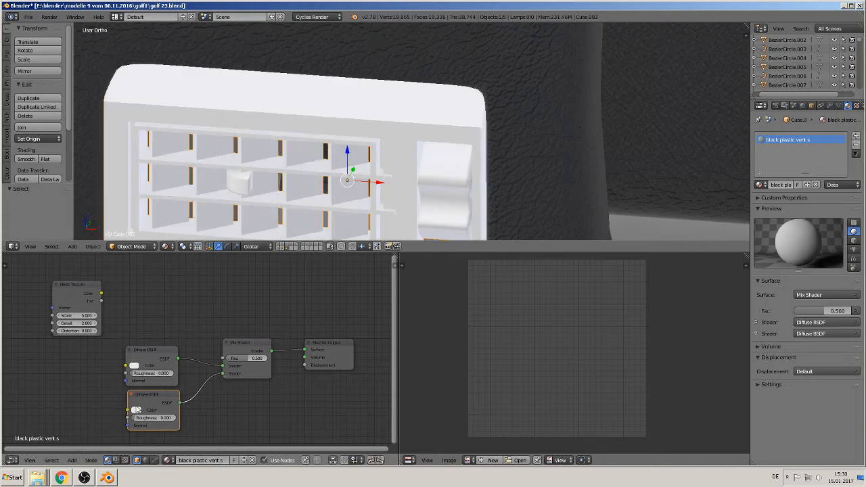
{"action": "left_click", "coordinate": [136, 410]}
{"action": "left_click", "coordinate": [159, 357]}
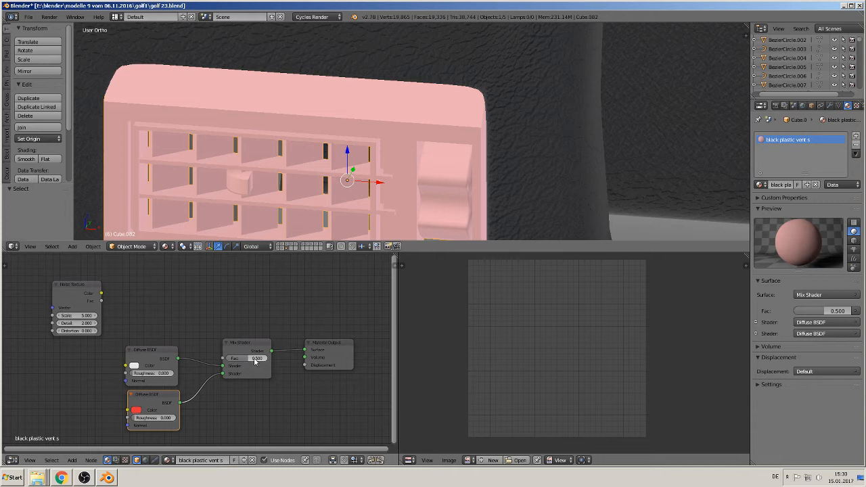
{"action": "mouse_move", "coordinate": [253, 359]}
{"action": "left_mouse_down"}
{"action": "mouse_move", "coordinate": [230, 359]}
{"action": "mouse_move", "coordinate": [267, 359]}
{"action": "left_mouse_up"}
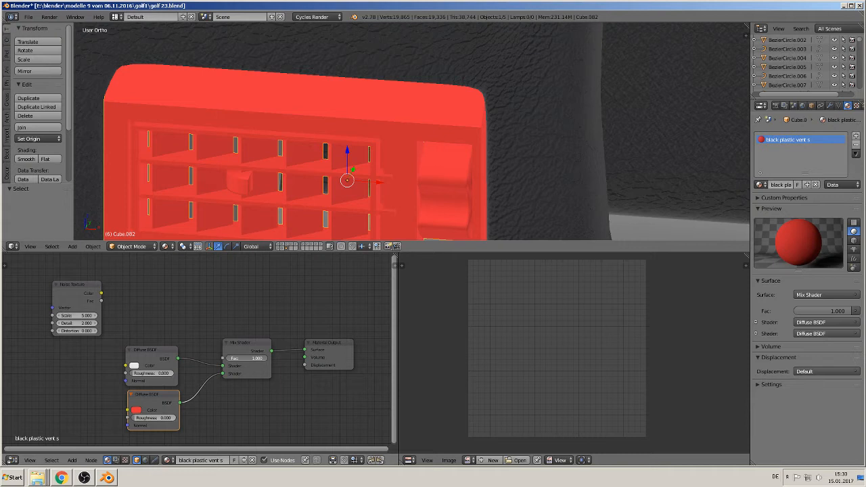
{"action": "left_click_drag", "start_coordinate": [267, 359], "coordinate": [245, 358]}
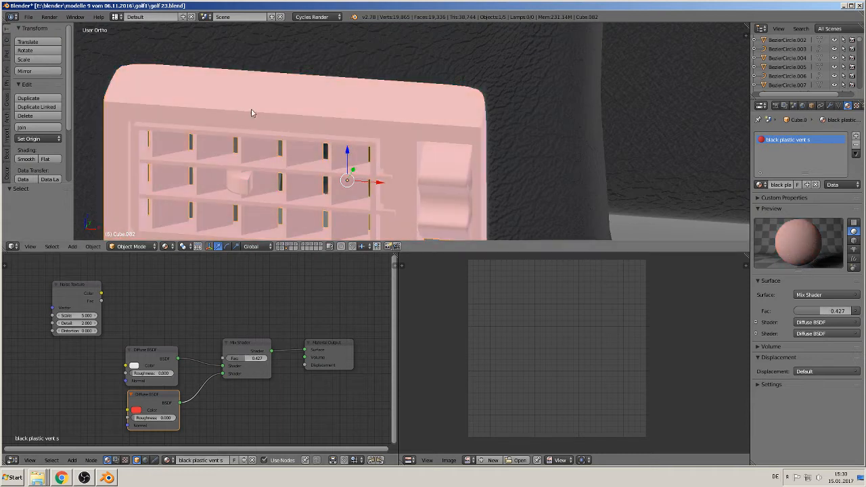
- Rearrange the red Diffuse BSDF and Noise Texture nodes and connect the noise Color output to the Mix Shader's Fac input
{"action": "key", "text": "g"}
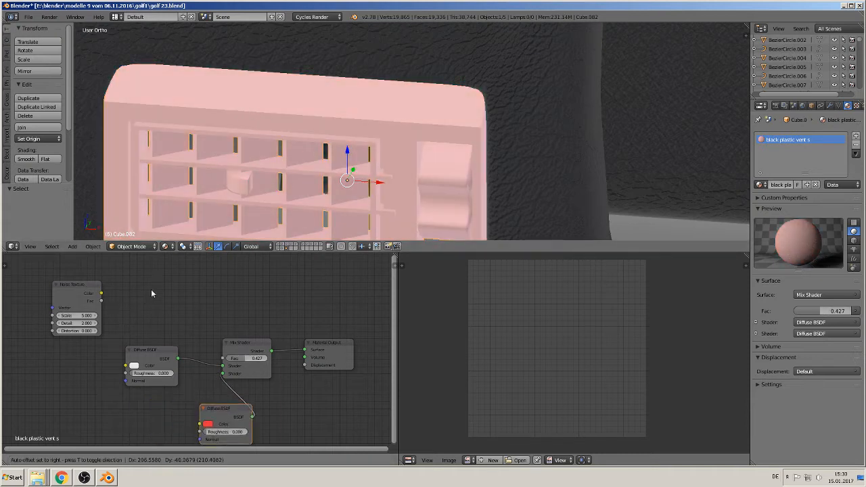
{"action": "left_click", "coordinate": [69, 290]}
{"action": "left_click_drag", "start_coordinate": [69, 286], "coordinate": [152, 282]}
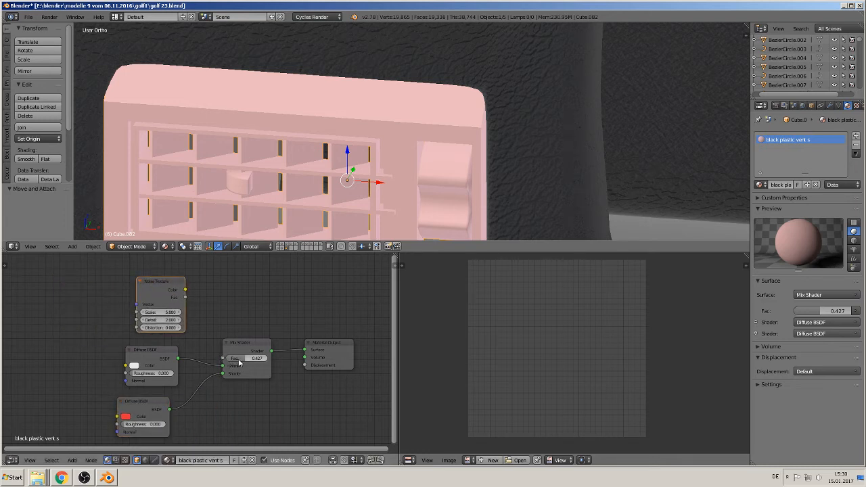
{"action": "left_click_drag", "start_coordinate": [185, 292], "coordinate": [218, 364]}
{"action": "left_click_drag", "start_coordinate": [186, 290], "coordinate": [225, 359]}
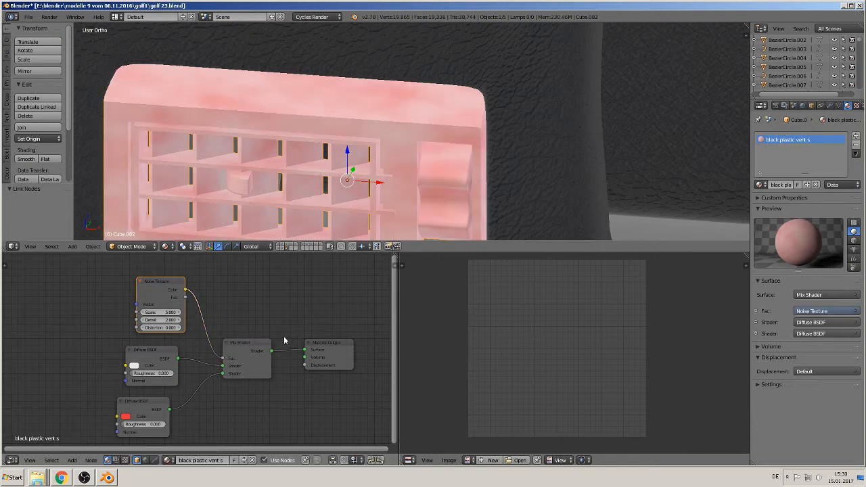
- Check the noise pattern on the vent and set the Noise Texture's scale to 30
{"action": "scroll", "coordinate": [367, 148], "scroll_direction": "up", "scroll_amount": 3}
{"action": "middle_click_drag", "start_coordinate": [366, 149], "coordinate": [464, 101]}
{"action": "scroll", "coordinate": [329, 146], "scroll_direction": "down", "scroll_amount": 3}
{"action": "middle_click_drag", "start_coordinate": [363, 146], "coordinate": [436, 206]}
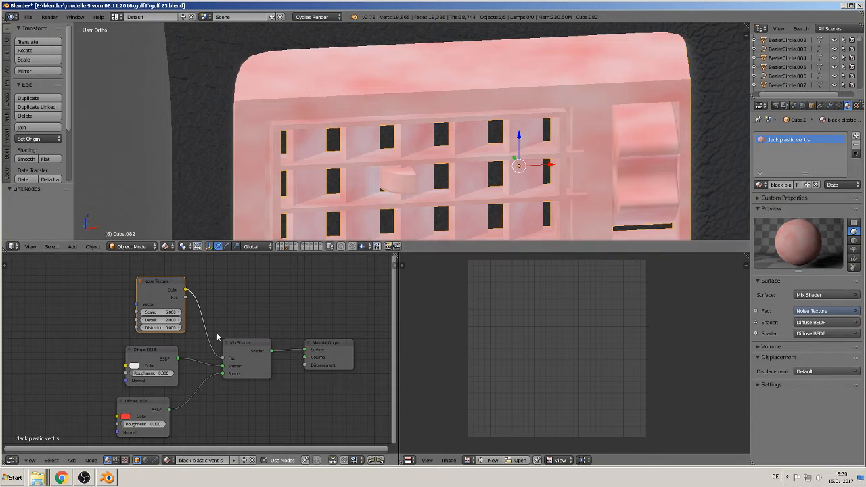
{"action": "scroll", "coordinate": [235, 377], "scroll_direction": "up", "scroll_amount": 3}
{"action": "scroll", "coordinate": [235, 377], "scroll_direction": "up", "scroll_amount": 2}
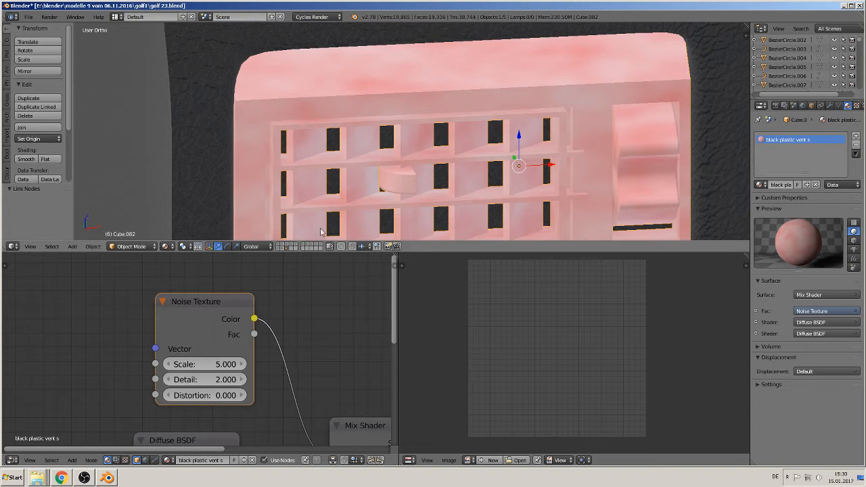
{"action": "left_click", "coordinate": [215, 364]}
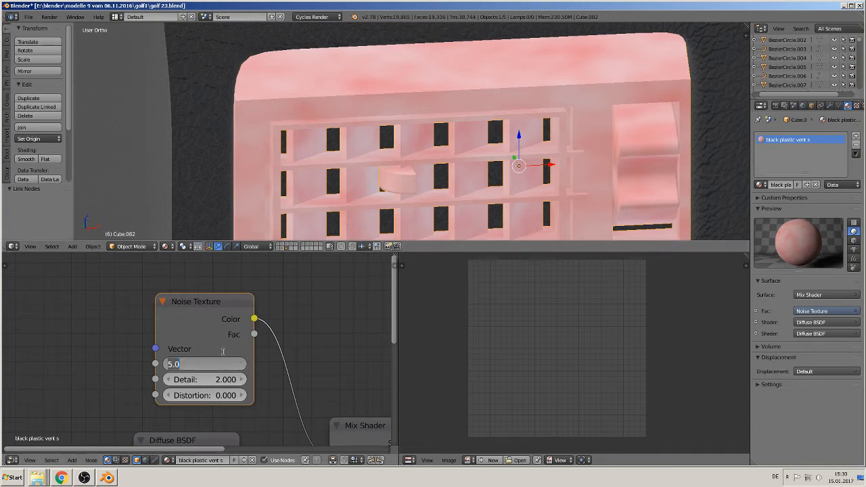
{"action": "type", "text": "30"}
{"action": "key", "text": "Return"}
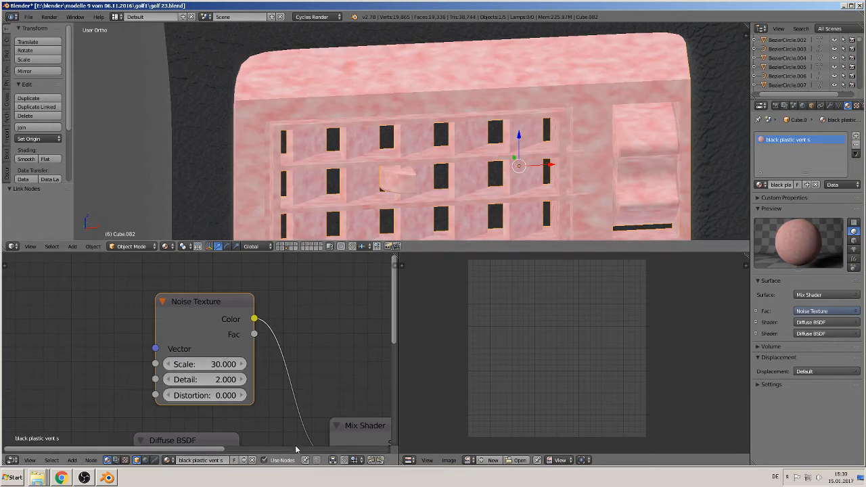
- Try finer noise on the vent with Noise Texture scales of 50 and 100
{"action": "left_click", "coordinate": [216, 361]}
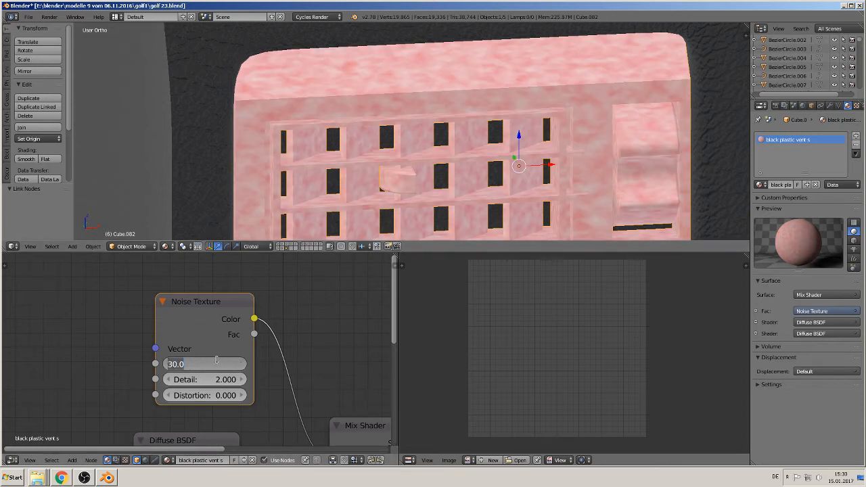
{"action": "type", "text": "50"}
{"action": "key", "text": "Return"}
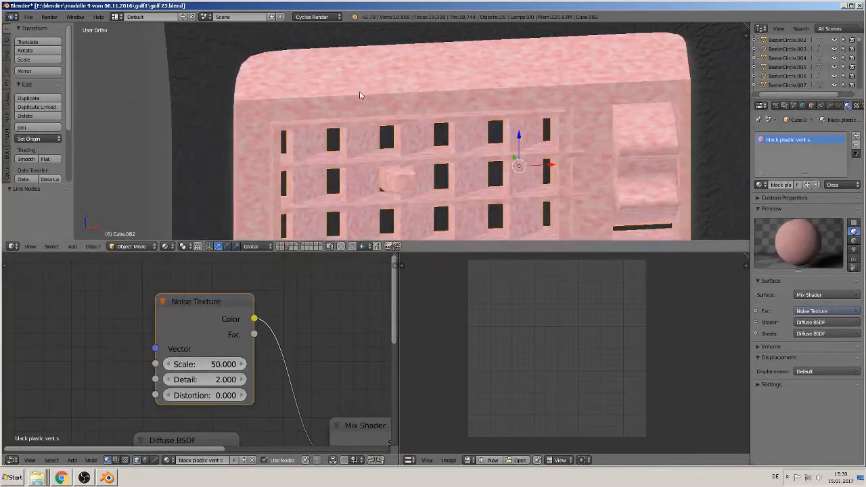
{"action": "left_click", "coordinate": [195, 363]}
{"action": "type", "text": "1"}
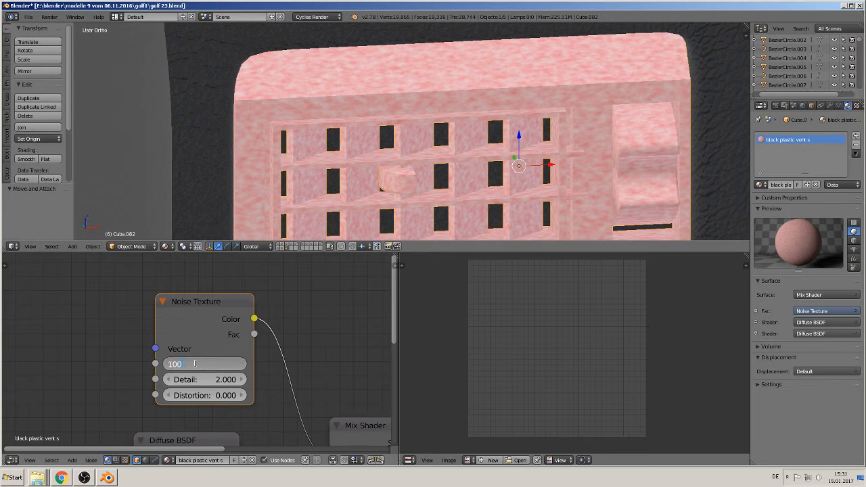
{"action": "key", "text": "Return"}
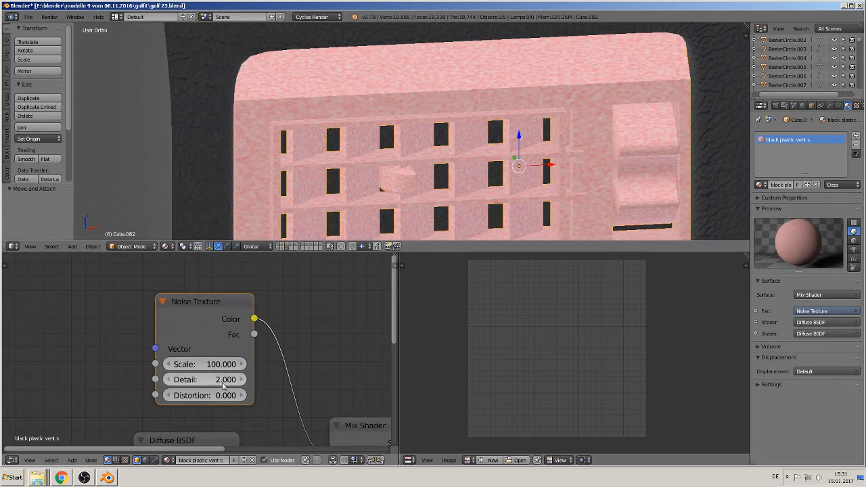
- Set the Noise Texture's scale to 500 and examine the fine grain on the vent up close
{"action": "left_click", "coordinate": [214, 364]}
{"action": "type", "text": "500"}
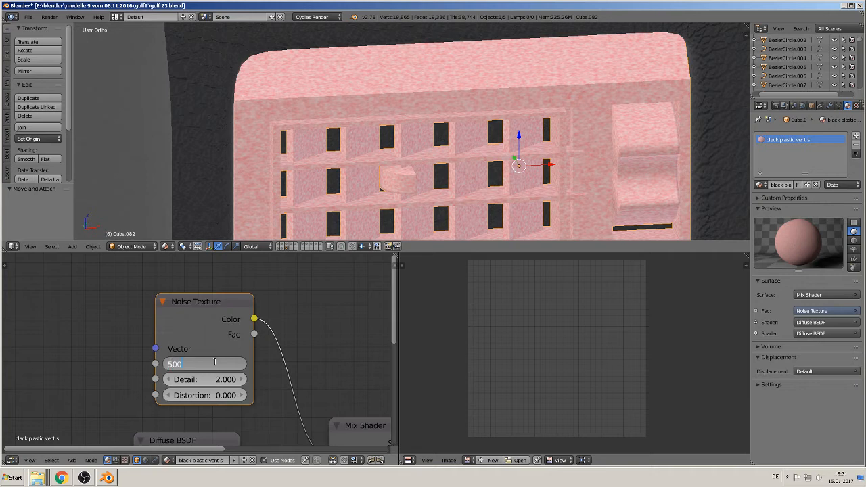
{"action": "key", "text": "Return"}
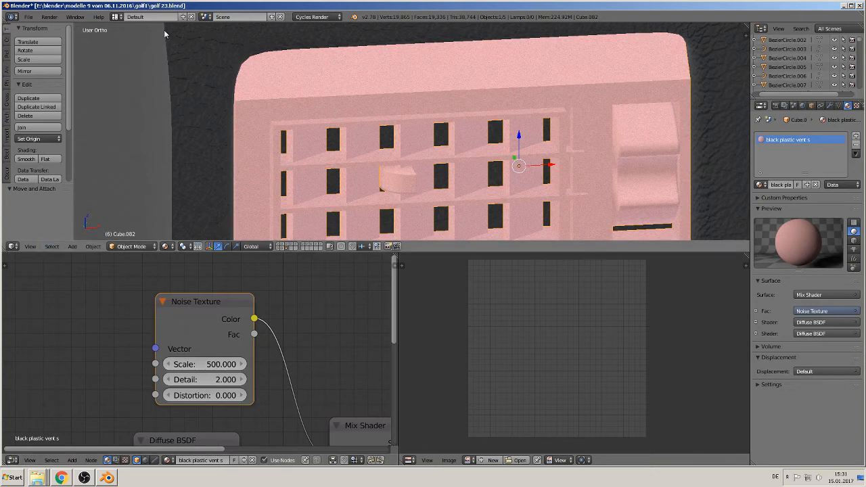
{"action": "middle_click_drag", "start_coordinate": [373, 119], "coordinate": [308, 105]}
{"action": "scroll", "coordinate": [308, 106], "scroll_direction": "up", "scroll_amount": 3}
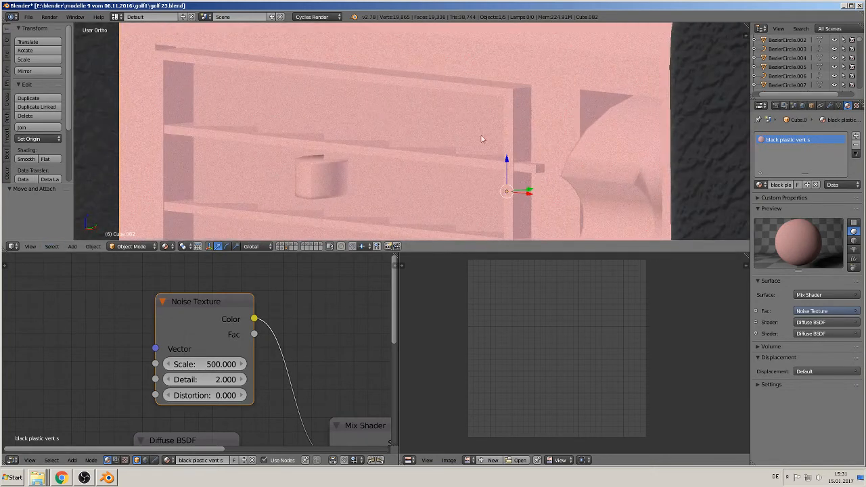
{"action": "middle_click_drag", "start_coordinate": [540, 142], "coordinate": [402, 158], "text": "shift"}
{"action": "scroll", "coordinate": [406, 172], "scroll_direction": "up", "scroll_amount": 3}
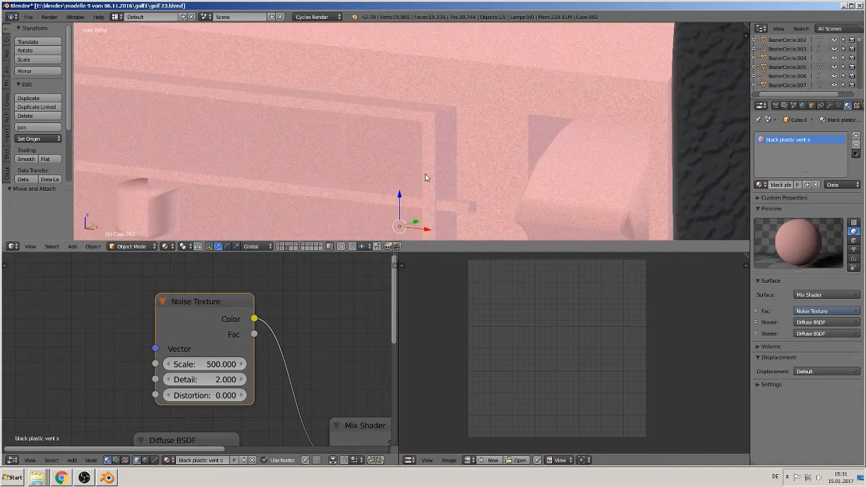
{"action": "scroll", "coordinate": [506, 98], "scroll_direction": "down", "scroll_amount": 3}
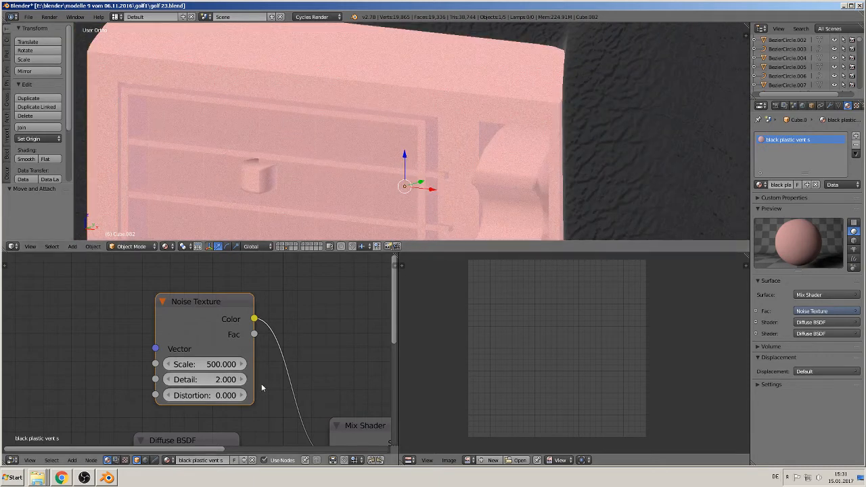
- Change the white Diffuse BSDF node's color to black
{"action": "middle_click_drag", "start_coordinate": [263, 384], "coordinate": [249, 353]}
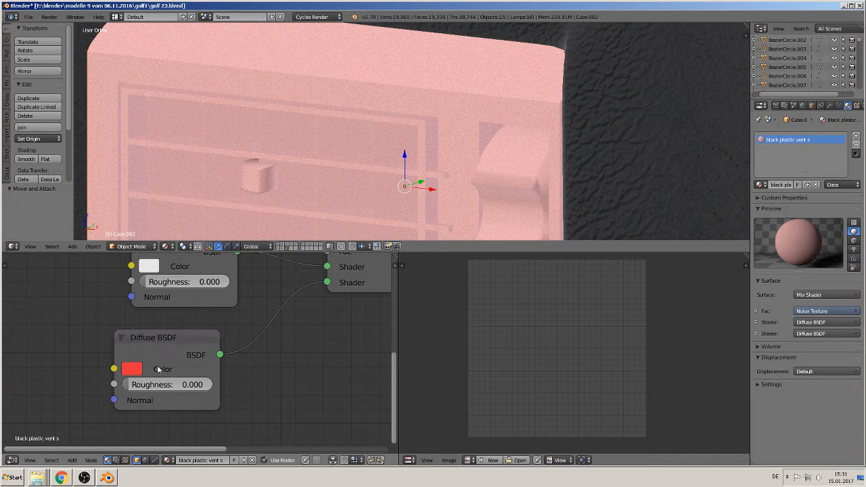
{"action": "scroll", "coordinate": [157, 369], "scroll_direction": "down", "scroll_amount": 4}
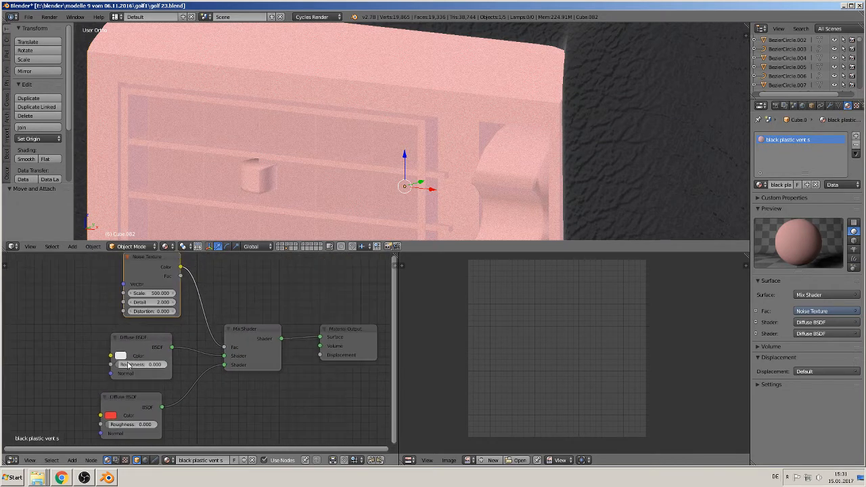
{"action": "left_click", "coordinate": [121, 357]}
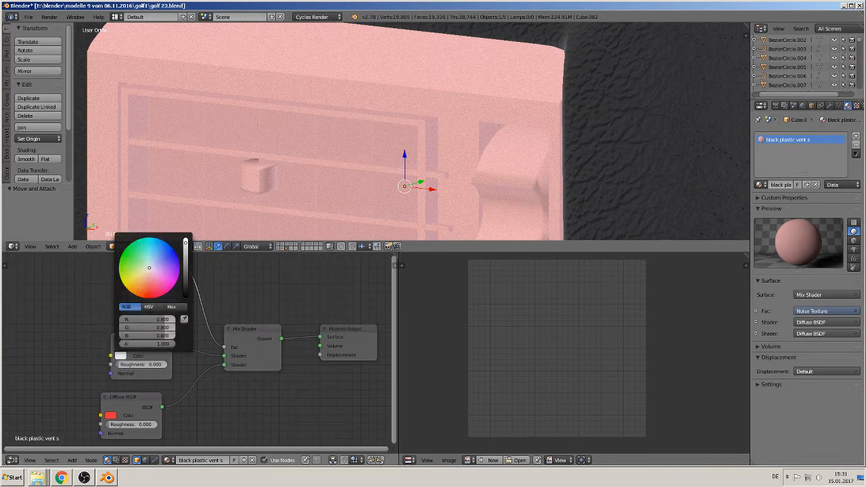
{"action": "left_click_drag", "start_coordinate": [186, 241], "coordinate": [183, 301]}
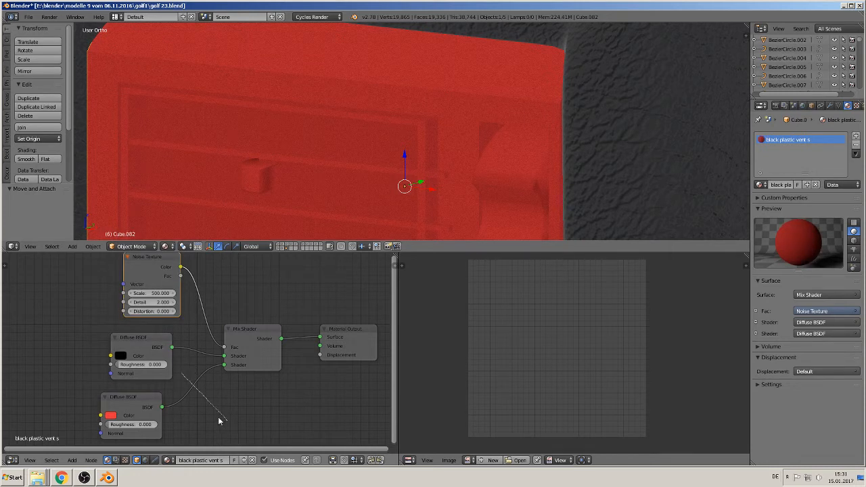
- Delete the red Diffuse BSDF node from the vent material
{"action": "right_click_drag", "start_coordinate": [218, 420], "coordinate": [218, 420], "text": "ctrl"}
{"action": "left_click", "coordinate": [129, 404]}
{"action": "key", "text": "x"}
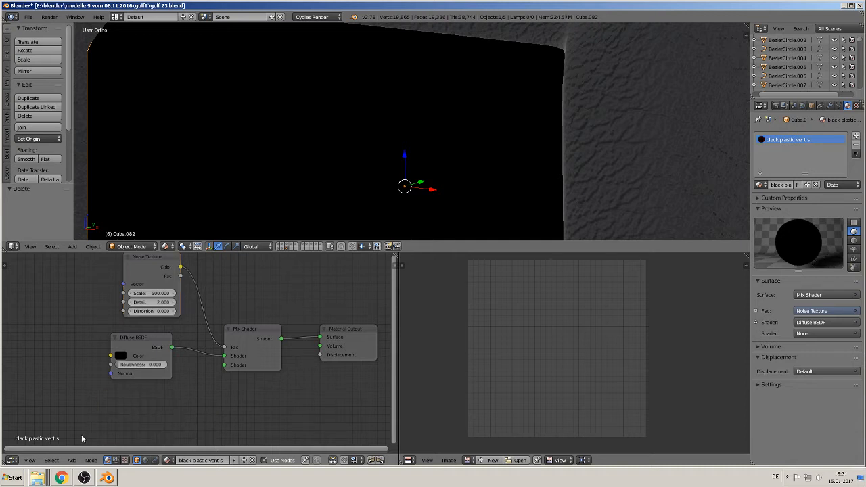
- Add a Glossy BSDF node below the Diffuse BSDF and link it to the Mix Shader's second shader input
{"action": "left_click", "coordinate": [72, 461]}
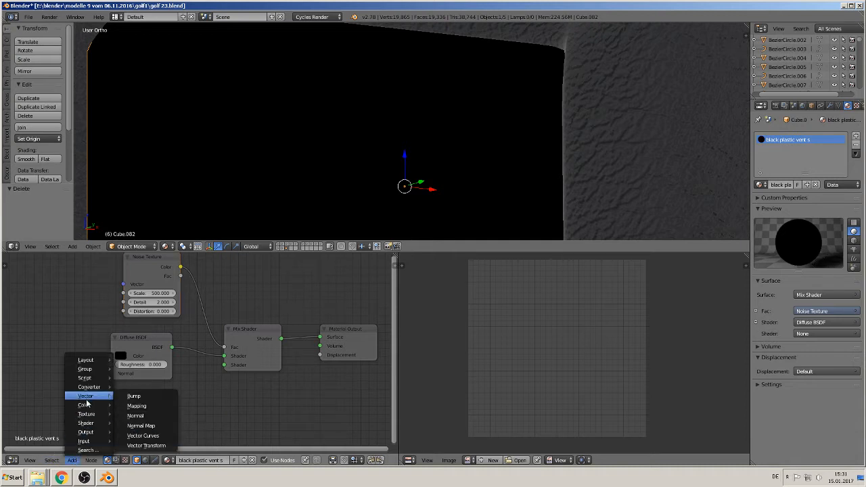
{"action": "mouse_move", "coordinate": [91, 424]}
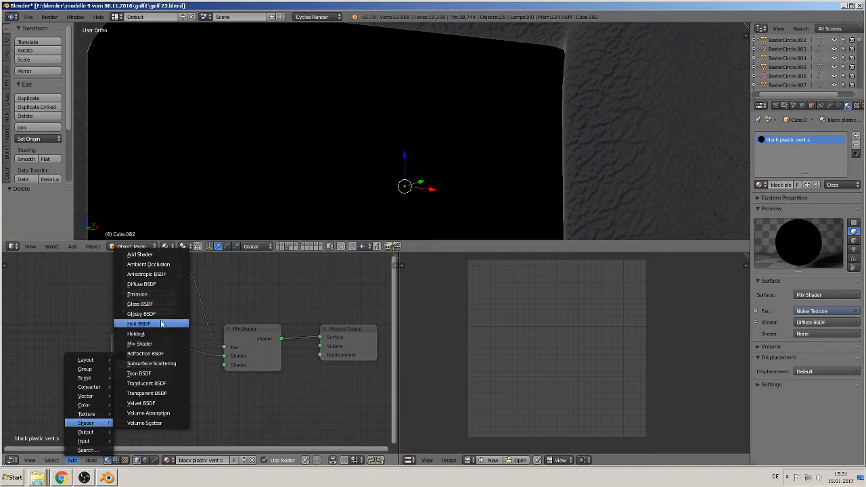
{"action": "left_click", "coordinate": [160, 318]}
{"action": "left_click", "coordinate": [107, 387]}
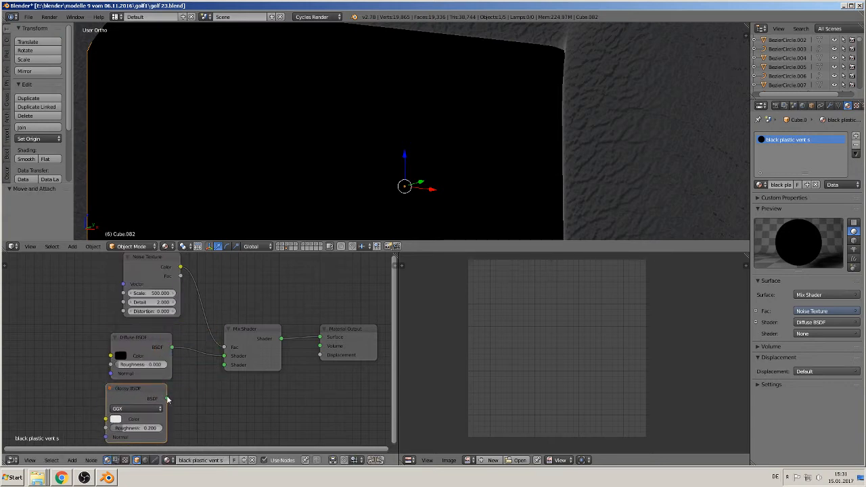
{"action": "left_click_drag", "start_coordinate": [168, 399], "coordinate": [227, 366]}
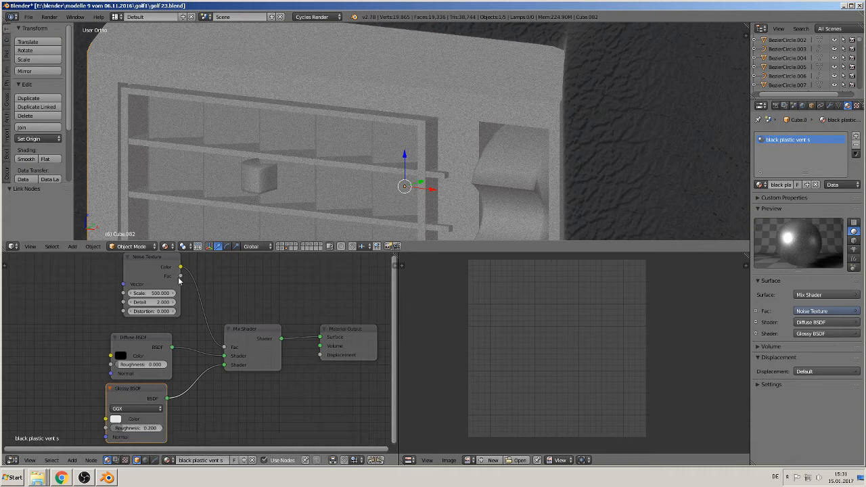
- Space out the Noise Texture and Material Output nodes and link the noise Fac output to the material's Displacement
{"action": "left_click_drag", "start_coordinate": [154, 258], "coordinate": [131, 266]}
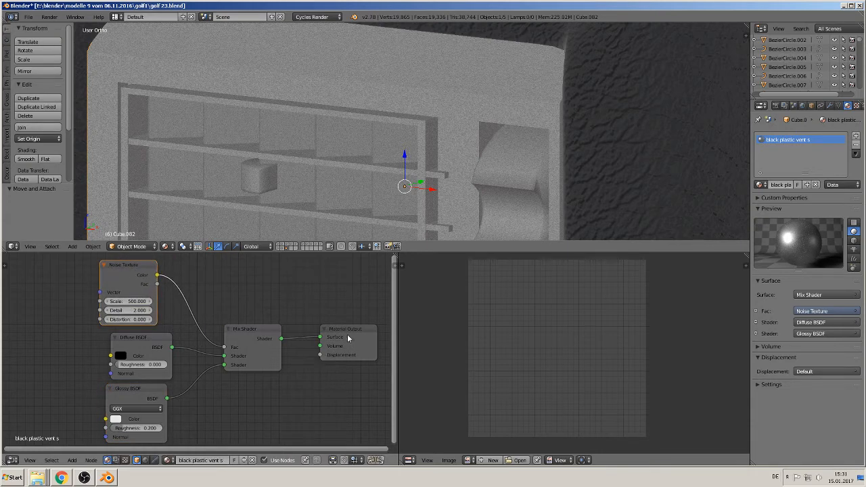
{"action": "left_click_drag", "start_coordinate": [348, 334], "coordinate": [360, 335]}
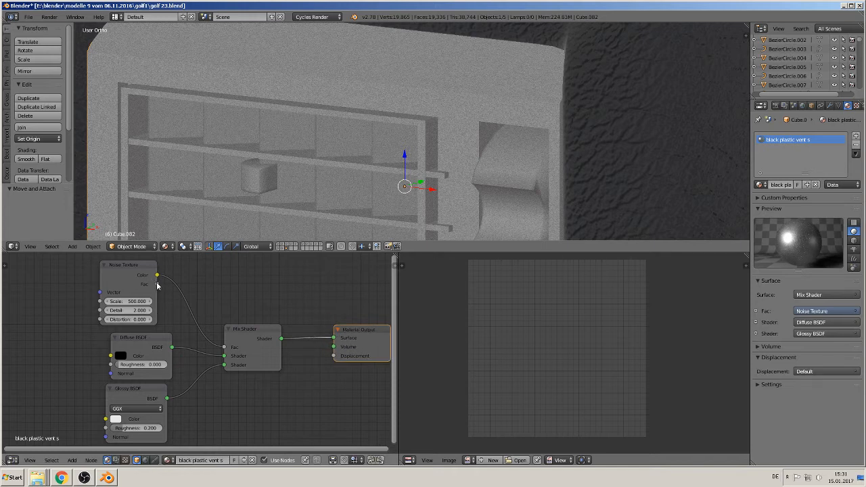
{"action": "left_click_drag", "start_coordinate": [158, 284], "coordinate": [337, 356]}
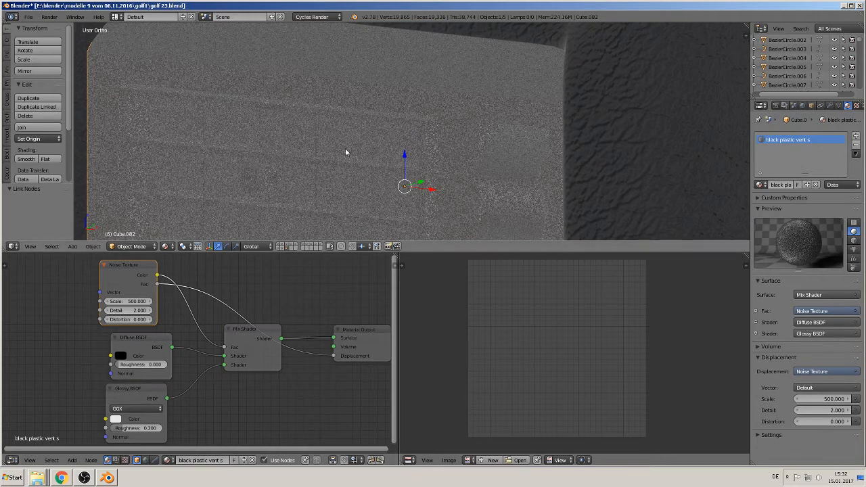
{"action": "middle_click_drag", "start_coordinate": [346, 149], "coordinate": [331, 140]}
{"action": "scroll", "coordinate": [331, 140], "scroll_direction": "down", "scroll_amount": 1}
{"action": "scroll", "coordinate": [332, 168], "scroll_direction": "up", "scroll_amount": 1}
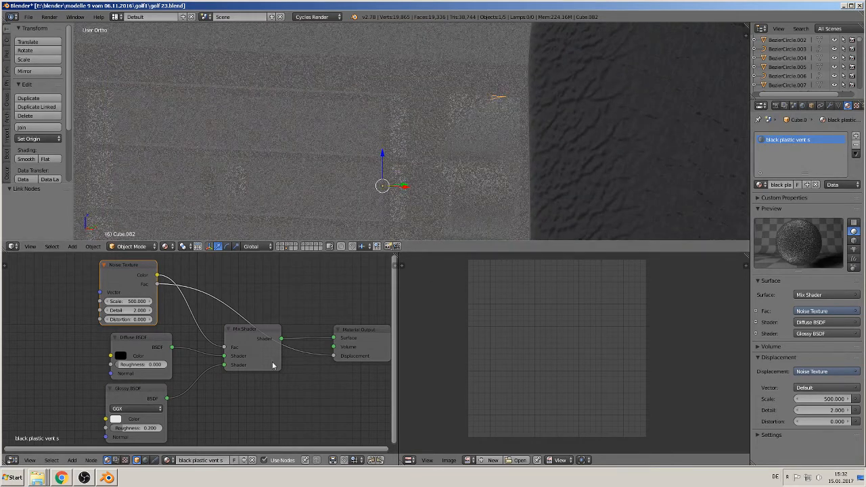
- Move the Mix Shader clear, insert a Math node into the Displacement link and set its operation to Multiply
{"action": "left_click_drag", "start_coordinate": [282, 330], "coordinate": [298, 269]}
{"action": "left_click", "coordinate": [72, 461]}
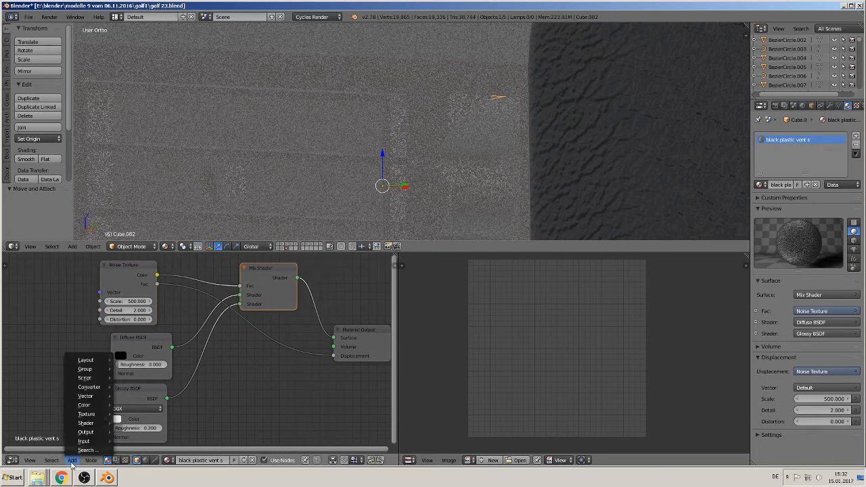
{"action": "mouse_move", "coordinate": [84, 390]}
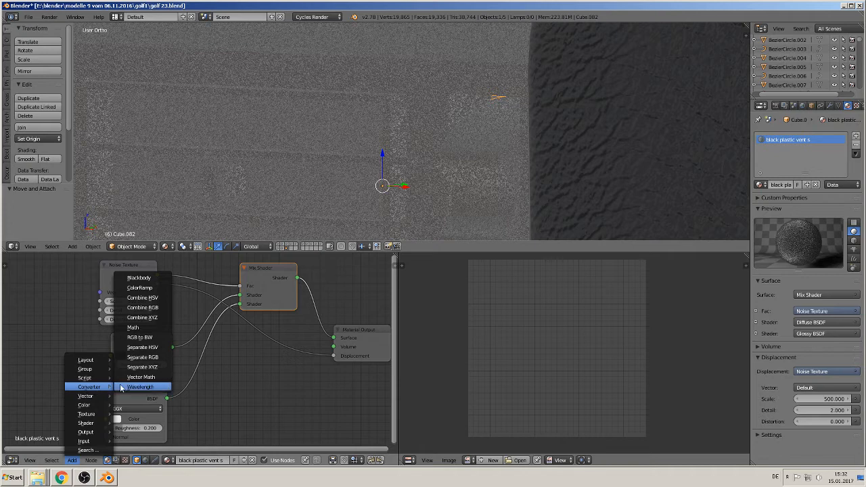
{"action": "left_click", "coordinate": [155, 328]}
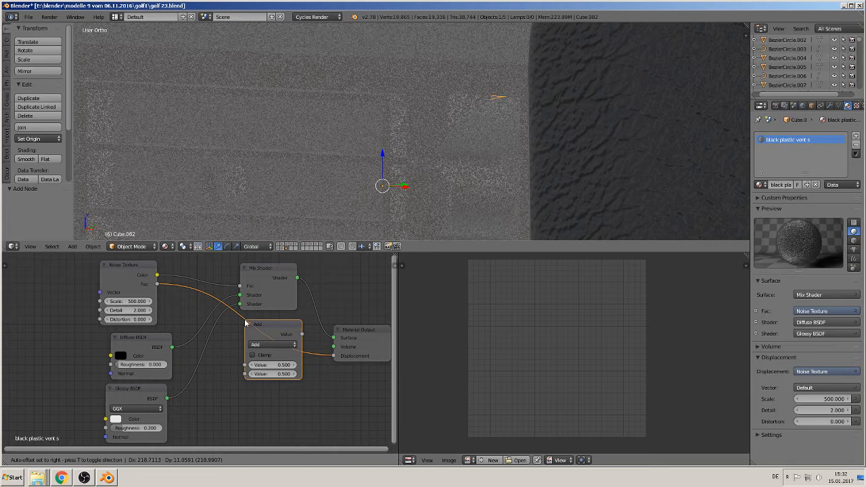
{"action": "left_click", "coordinate": [245, 323]}
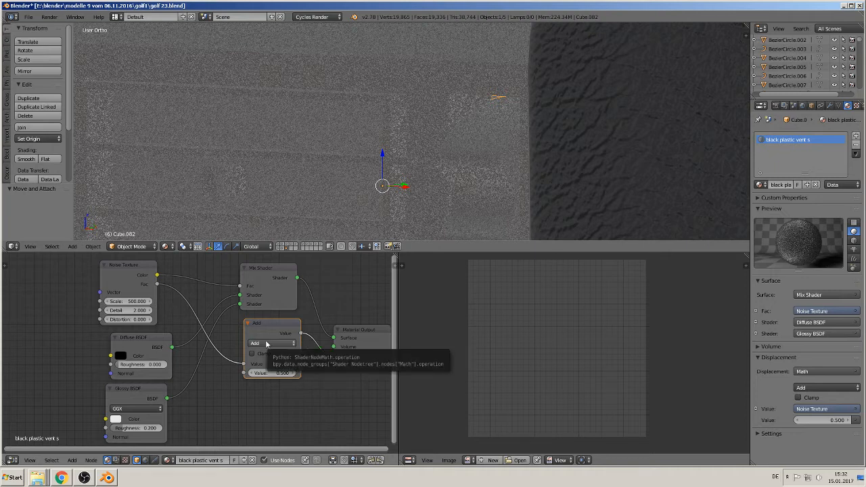
{"action": "left_click", "coordinate": [267, 345]}
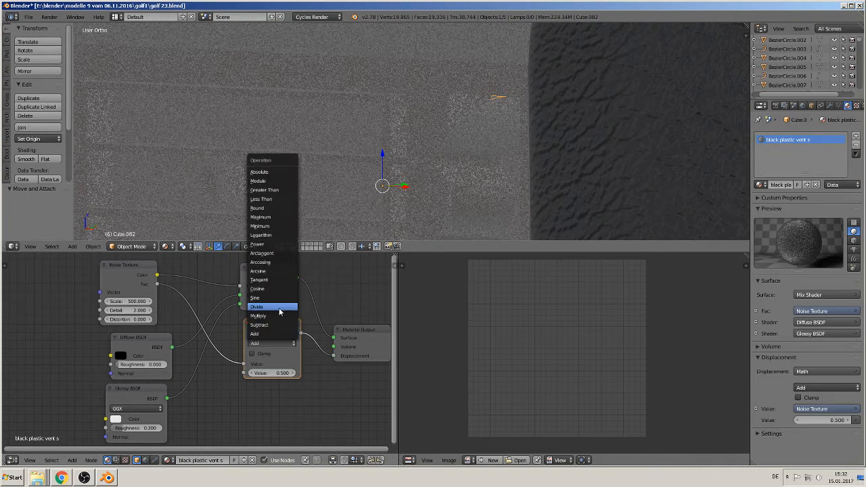
{"action": "left_click", "coordinate": [271, 316]}
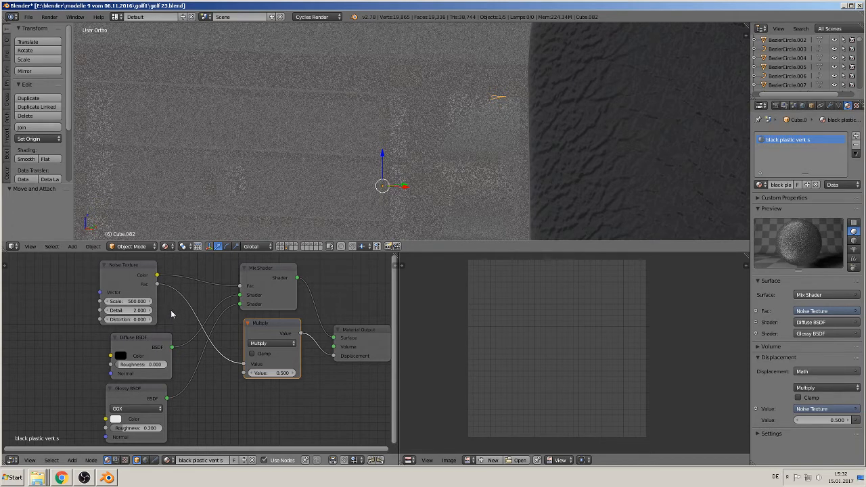
- Feed the Multiply node from the Noise Texture's Color output instead of Fac and set its second value to 0.003
{"action": "right_click_drag", "start_coordinate": [171, 310], "coordinate": [208, 295], "text": "ctrl"}
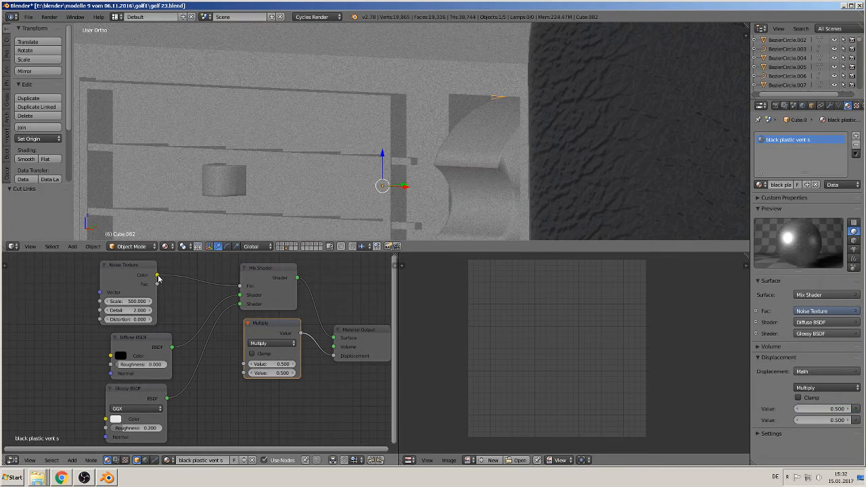
{"action": "left_click_drag", "start_coordinate": [157, 275], "coordinate": [251, 366]}
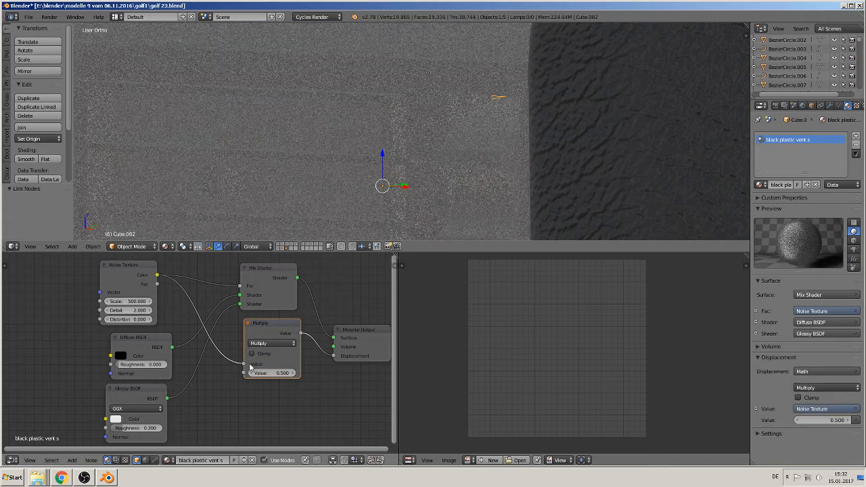
{"action": "scroll", "coordinate": [285, 399], "scroll_direction": "up", "scroll_amount": 1}
{"action": "left_click", "coordinate": [293, 379]}
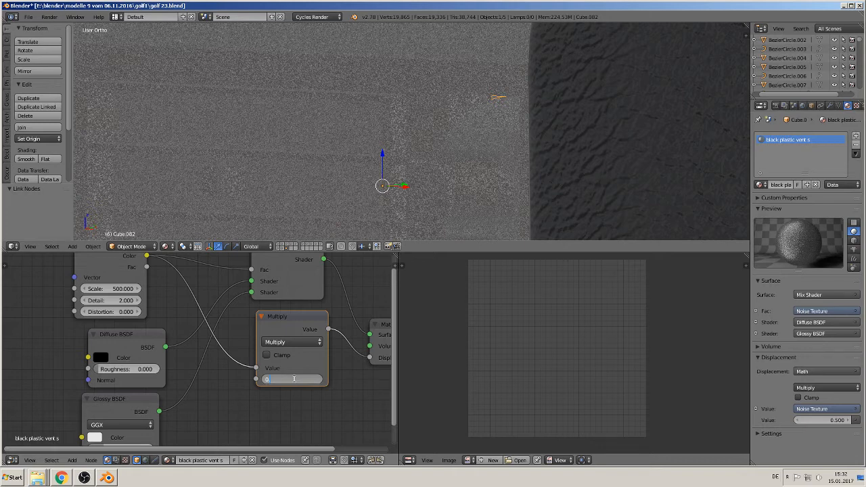
{"action": "type", "text": "0.003"}
{"action": "key", "text": "Return"}
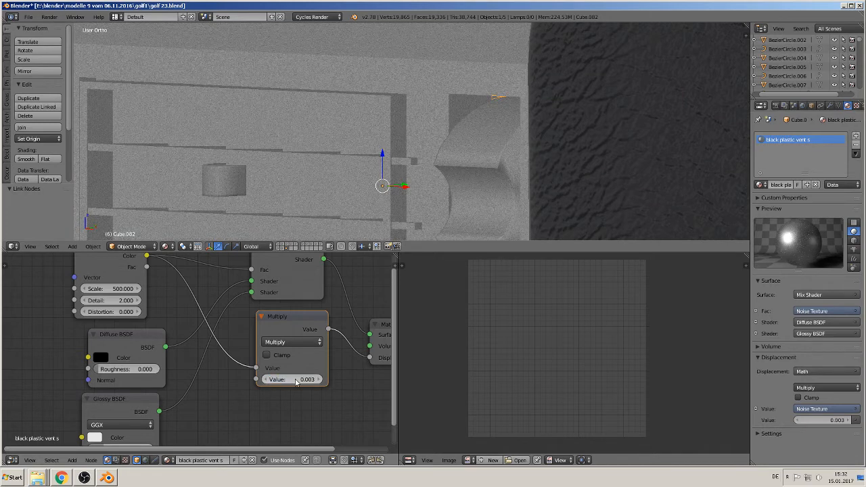
{"action": "middle_click_drag", "start_coordinate": [526, 72], "coordinate": [378, 212]}
{"action": "scroll", "coordinate": [375, 214], "scroll_direction": "down", "scroll_amount": 3}
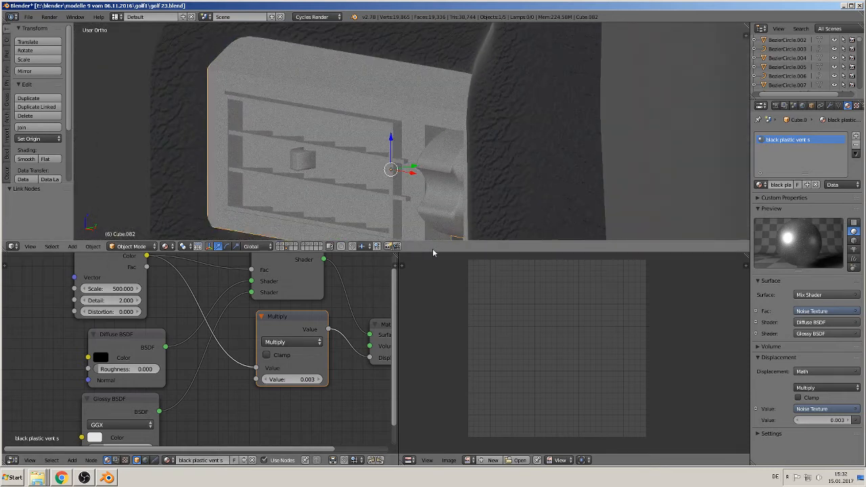
- Darken the Glossy BSDF node's color to grey, trying RGB 0.064 and settling on 0.090
{"action": "left_click_drag", "start_coordinate": [425, 252], "coordinate": [427, 269]}
{"action": "middle_click_drag", "start_coordinate": [135, 420], "coordinate": [206, 358]}
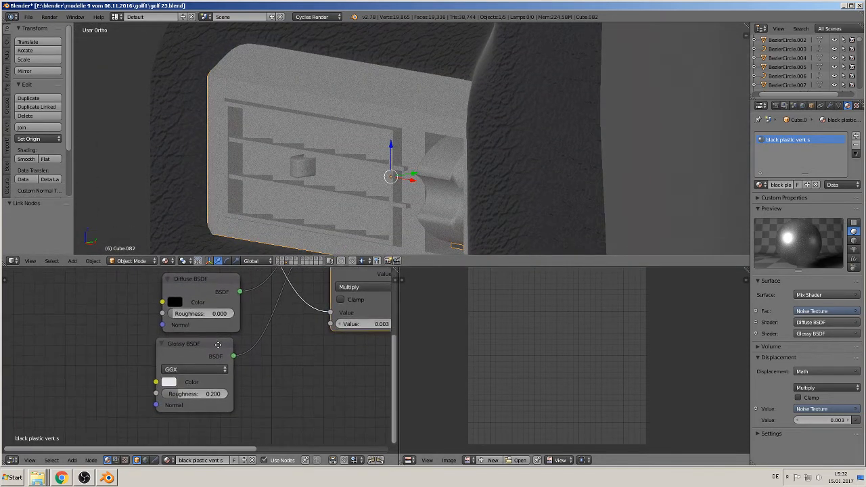
{"action": "scroll", "coordinate": [205, 360], "scroll_direction": "up", "scroll_amount": 4}
{"action": "left_click", "coordinate": [165, 392]}
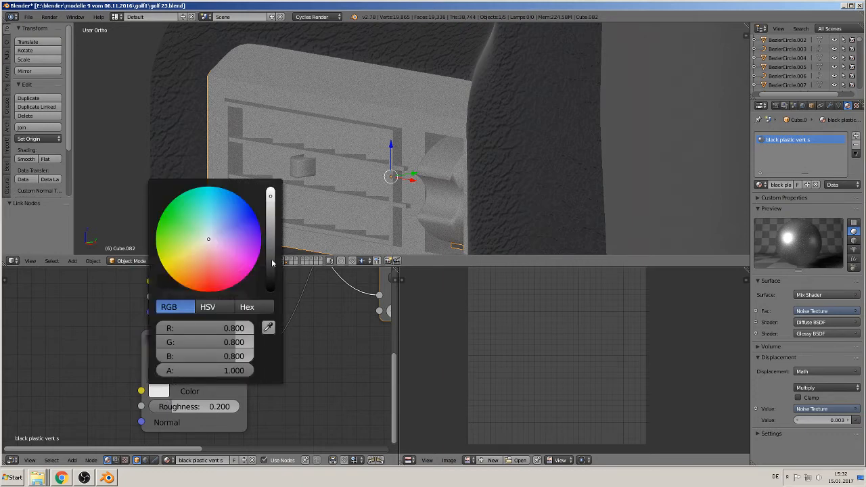
{"action": "left_click_drag", "start_coordinate": [270, 195], "coordinate": [271, 266]}
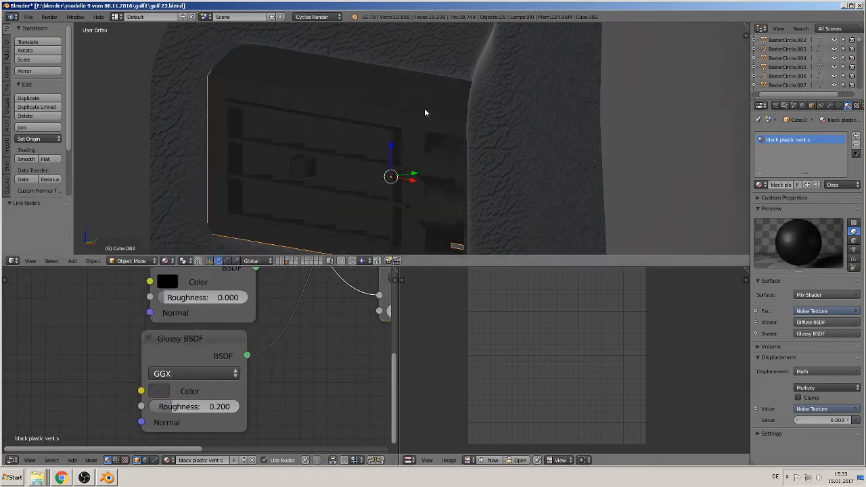
{"action": "scroll", "coordinate": [425, 116], "scroll_direction": "up", "scroll_amount": 4}
{"action": "scroll", "coordinate": [426, 147], "scroll_direction": "down", "scroll_amount": 2}
{"action": "middle_click_drag", "start_coordinate": [438, 164], "coordinate": [541, 175]}
{"action": "middle_click_drag", "start_coordinate": [484, 171], "coordinate": [429, 141]}
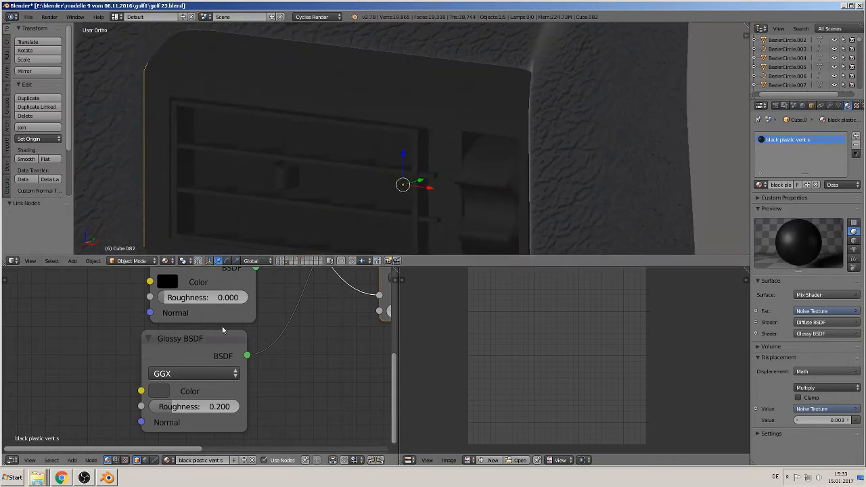
{"action": "left_click", "coordinate": [159, 392]}
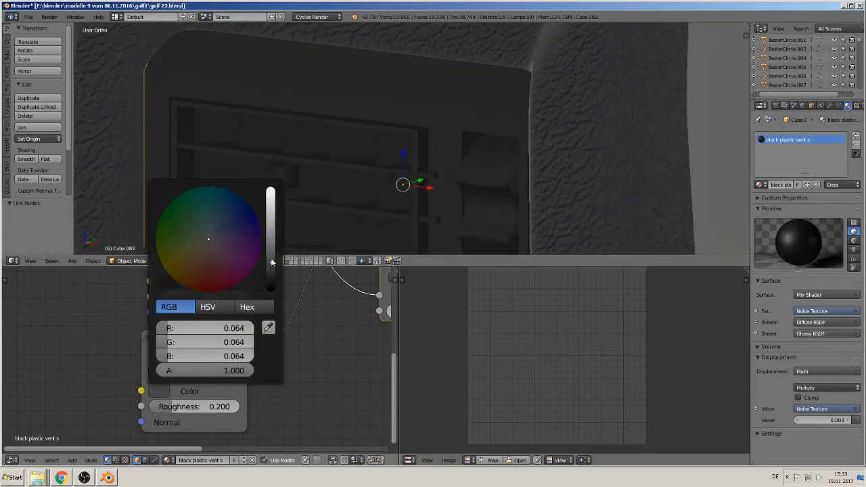
{"action": "left_click_drag", "start_coordinate": [271, 262], "coordinate": [271, 257]}
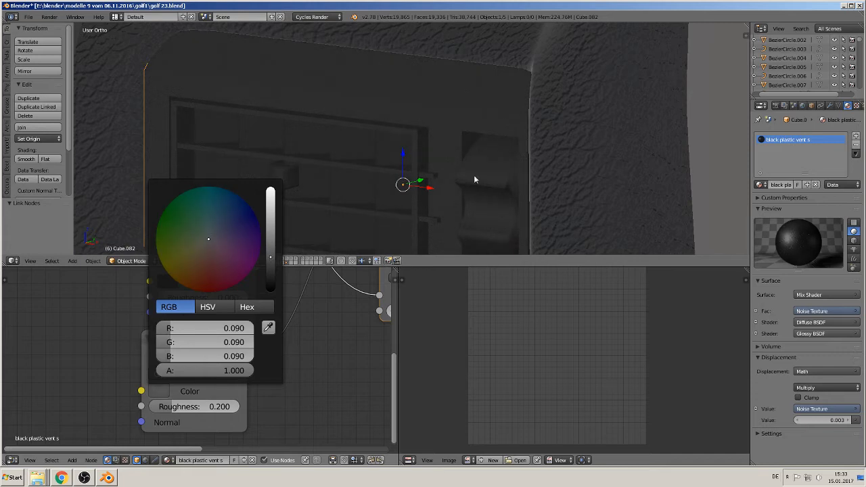
- Deselect the vent and examine its black plastic against the whole dashboard and up close
{"action": "scroll", "coordinate": [527, 126], "scroll_direction": "down", "scroll_amount": 5}
{"action": "key", "text": "Tab"}
{"action": "scroll", "coordinate": [474, 162], "scroll_direction": "down", "scroll_amount": 3}
{"action": "key", "text": "Tab"}
{"action": "scroll", "coordinate": [474, 164], "scroll_direction": "down", "scroll_amount": 4}
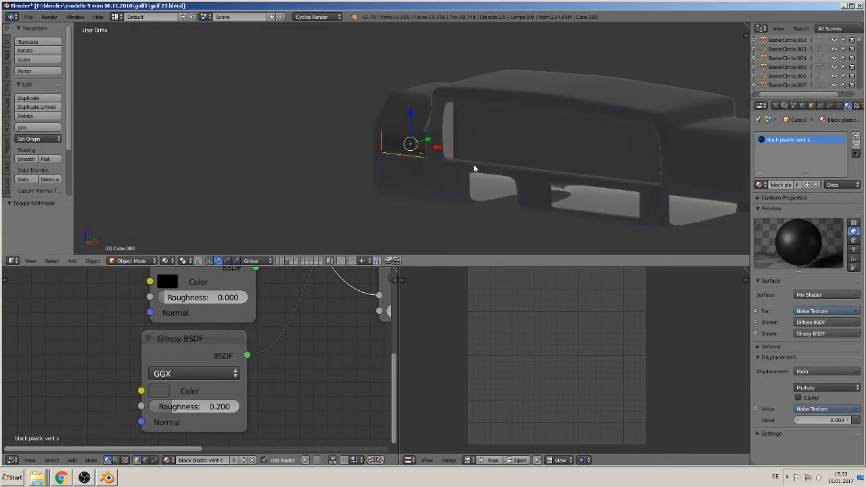
{"action": "key", "text": "a"}
{"action": "mouse_move", "coordinate": [475, 165]}
{"action": "middle_mouse_down"}
{"action": "mouse_move", "coordinate": [550, 157]}
{"action": "mouse_move", "coordinate": [491, 164]}
{"action": "middle_mouse_up"}
{"action": "scroll", "coordinate": [490, 165], "scroll_direction": "up", "scroll_amount": 7}
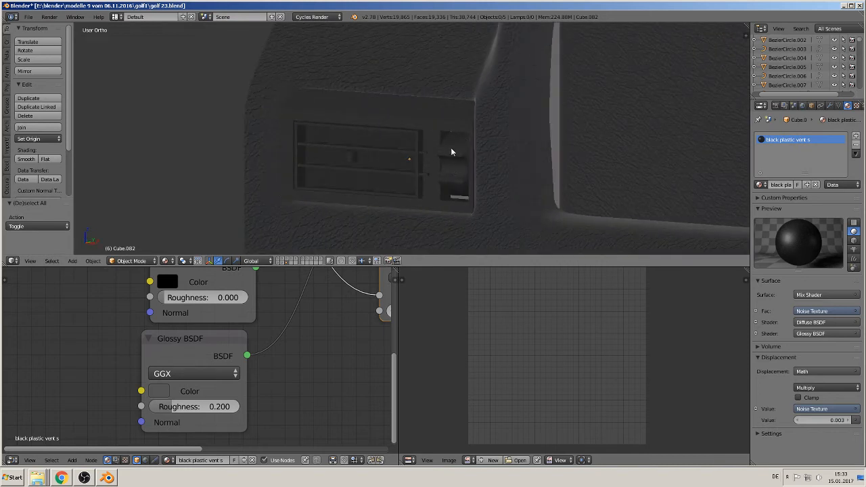
{"action": "scroll", "coordinate": [422, 166], "scroll_direction": "up", "scroll_amount": 4}
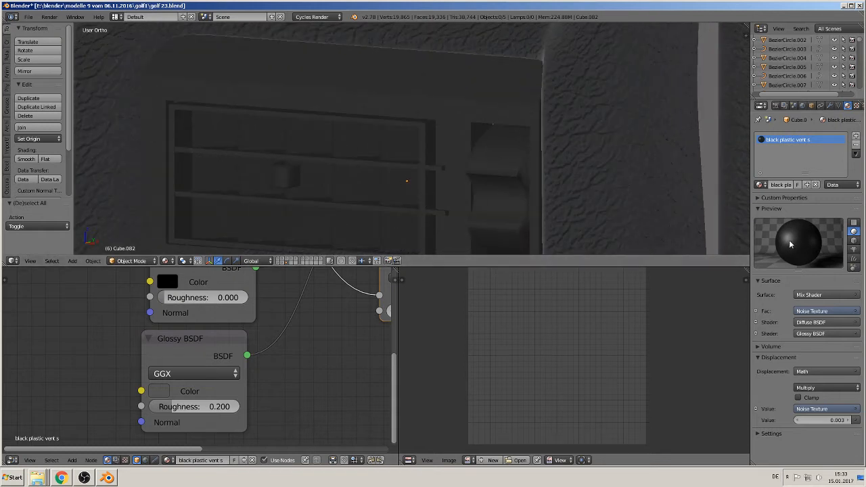
- Lower the Glossy BSDF node's roughness to 0.033 and check the reflections on the vent grille
{"action": "left_click", "coordinate": [188, 408]}
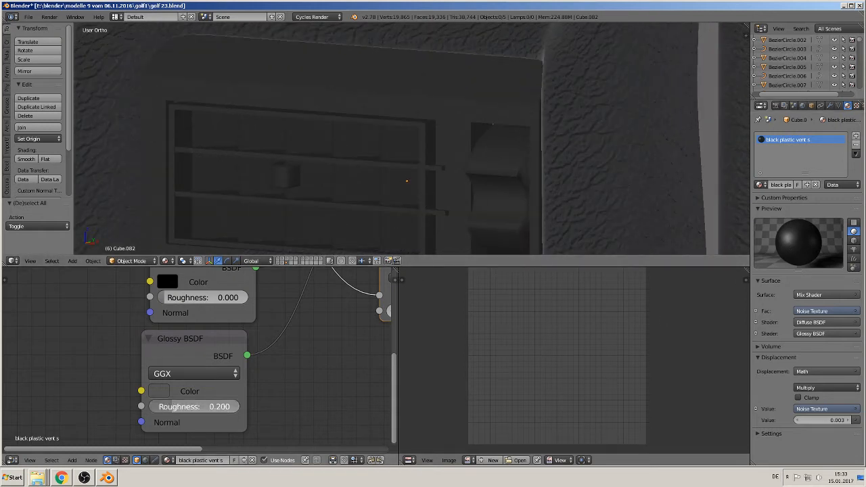
{"action": "left_click_drag", "start_coordinate": [186, 409], "coordinate": [160, 409]}
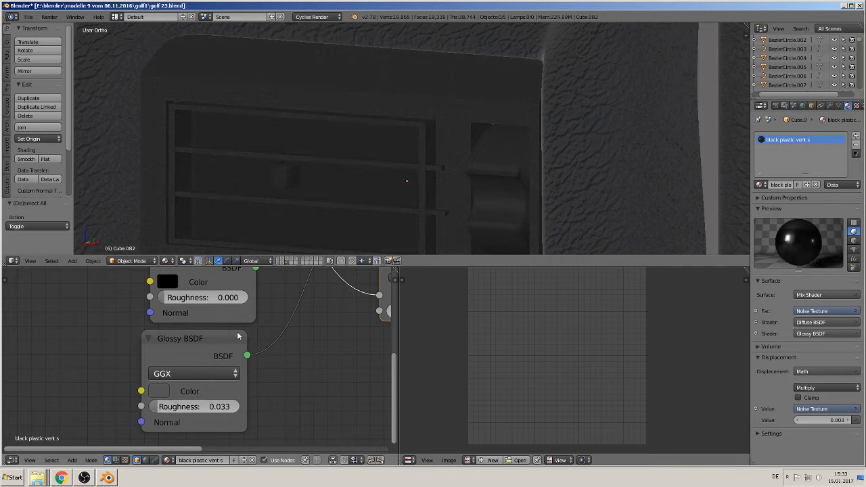
{"action": "scroll", "coordinate": [413, 195], "scroll_direction": "up", "scroll_amount": 3}
{"action": "middle_click_drag", "start_coordinate": [452, 199], "coordinate": [419, 183]}
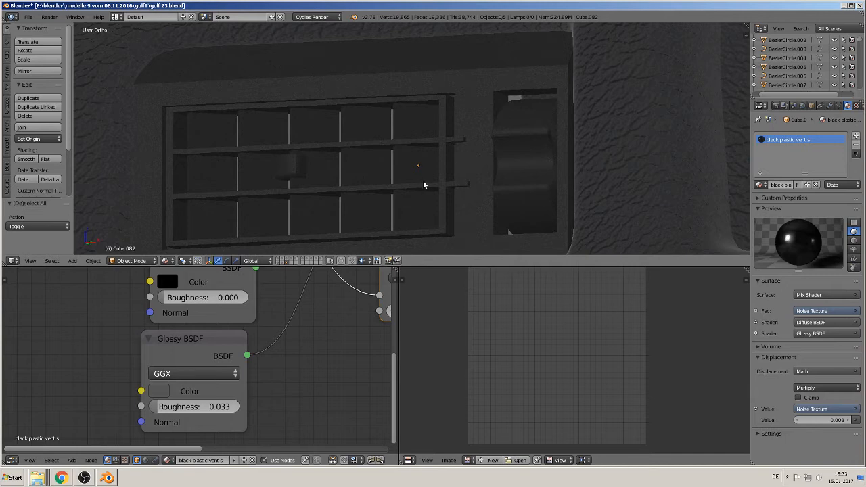
{"action": "scroll", "coordinate": [474, 193], "scroll_direction": "up", "scroll_amount": 3}
{"action": "scroll", "coordinate": [536, 213], "scroll_direction": "down", "scroll_amount": 4}
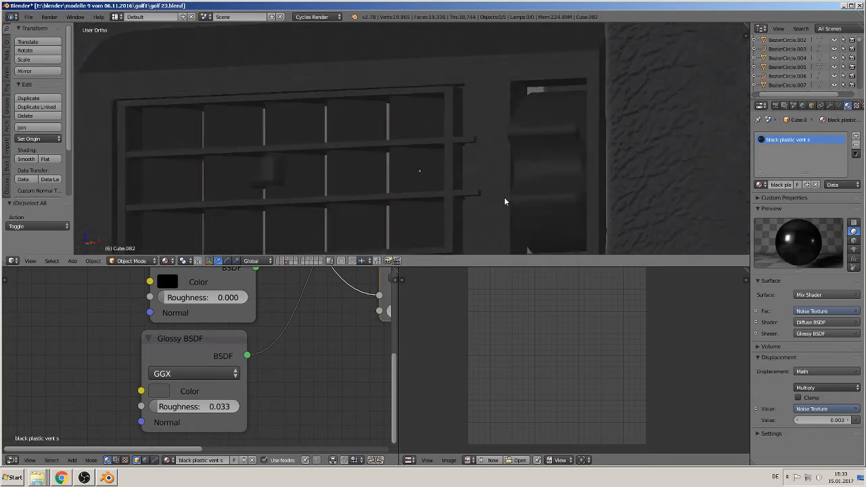
- Shorten the vent's upper horizontal slat by moving its protruding end vertices about 0.023 inward along X
{"action": "key", "text": "Tab"}
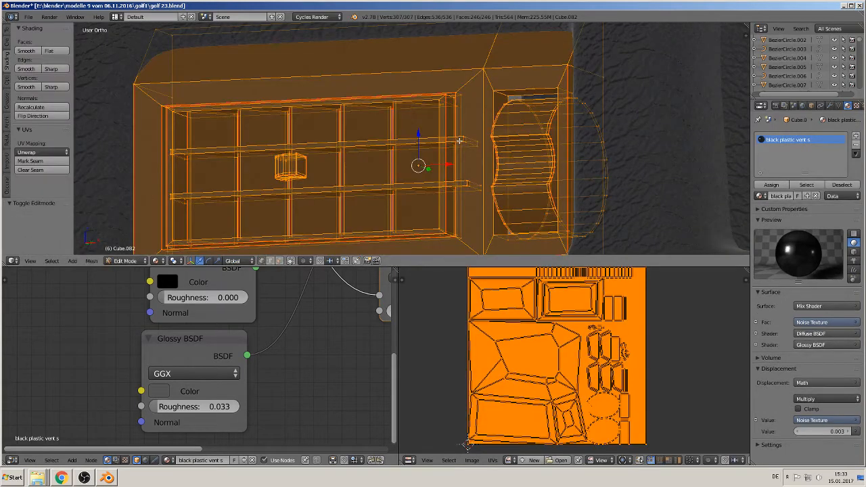
{"action": "key", "text": "a"}
{"action": "right_click", "coordinate": [466, 140]}
{"action": "right_click", "coordinate": [464, 139]}
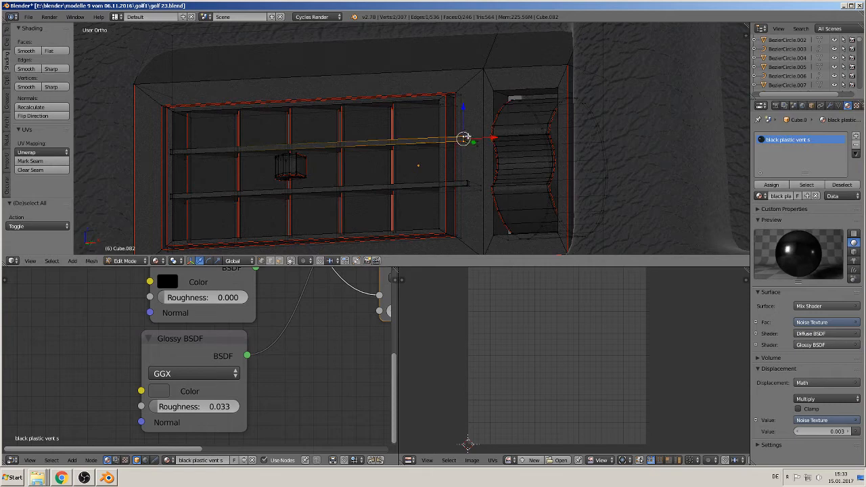
{"action": "middle_click_drag", "start_coordinate": [478, 151], "coordinate": [499, 174]}
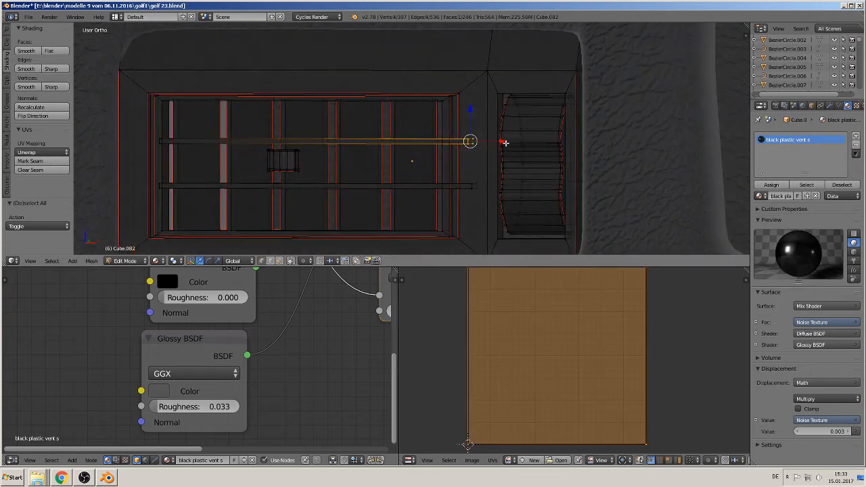
{"action": "key", "text": "g"}
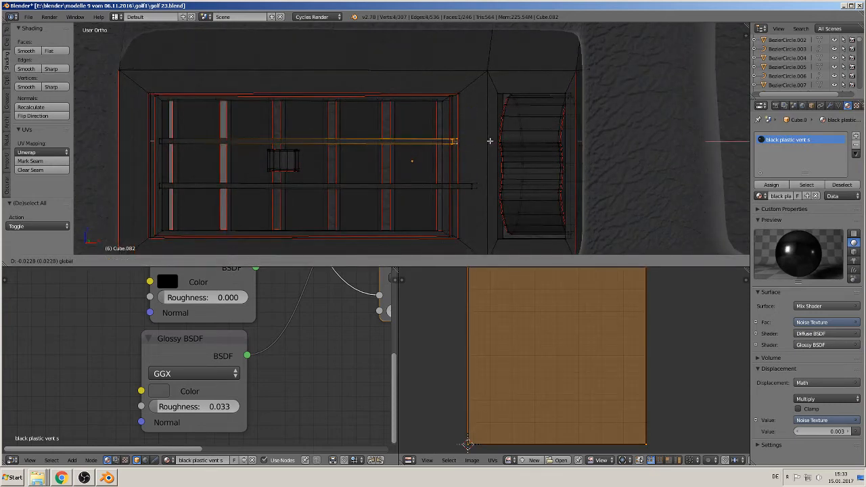
{"action": "left_click", "coordinate": [490, 141]}
- Shorten the vent's lower horizontal slat by moving its protruding end vertices about 0.030 inward along X
{"action": "right_click", "coordinate": [473, 186]}
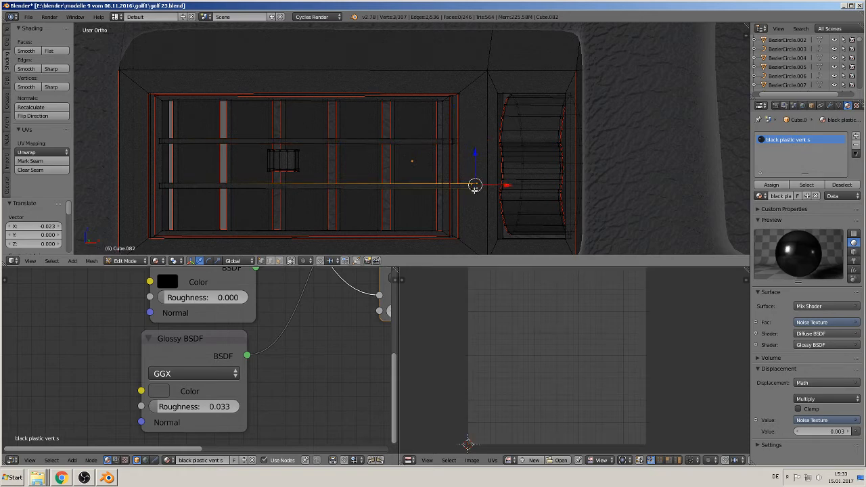
{"action": "right_click", "coordinate": [475, 190], "text": "shift"}
{"action": "left_click_drag", "start_coordinate": [496, 187], "coordinate": [475, 192]}
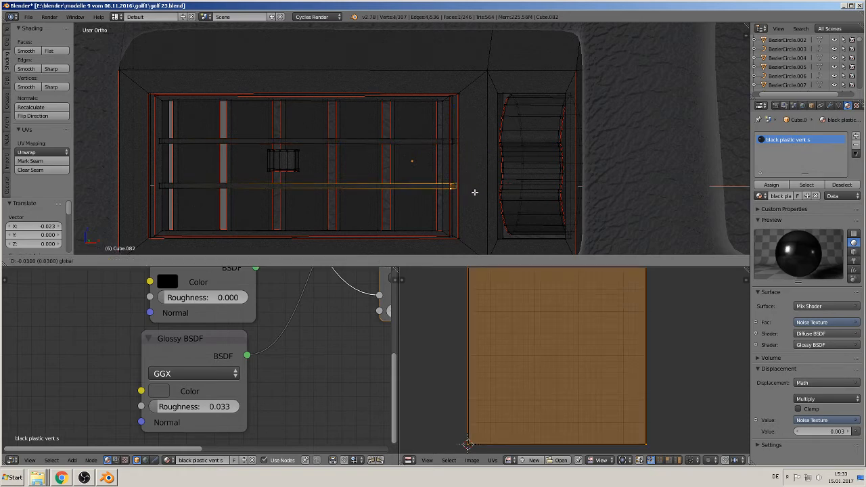
{"action": "left_click", "coordinate": [474, 192]}
{"action": "key", "text": "Tab"}
- Duplicate the whole vent in front view and move the copy about 6.183 along X to the dashboard's opposite end
{"action": "middle_click_drag", "start_coordinate": [467, 197], "coordinate": [311, 231]}
{"action": "scroll", "coordinate": [468, 204], "scroll_direction": "down", "scroll_amount": 5}
{"action": "key", "text": "Tab"}
{"action": "scroll", "coordinate": [483, 195], "scroll_direction": "down", "scroll_amount": 1}
{"action": "key", "text": "Tab"}
{"action": "scroll", "coordinate": [481, 198], "scroll_direction": "down", "scroll_amount": 2}
{"action": "scroll", "coordinate": [438, 203], "scroll_direction": "down", "scroll_amount": 1}
{"action": "key", "text": "KP_1"}
{"action": "scroll", "coordinate": [285, 237], "scroll_direction": "up", "scroll_amount": 2}
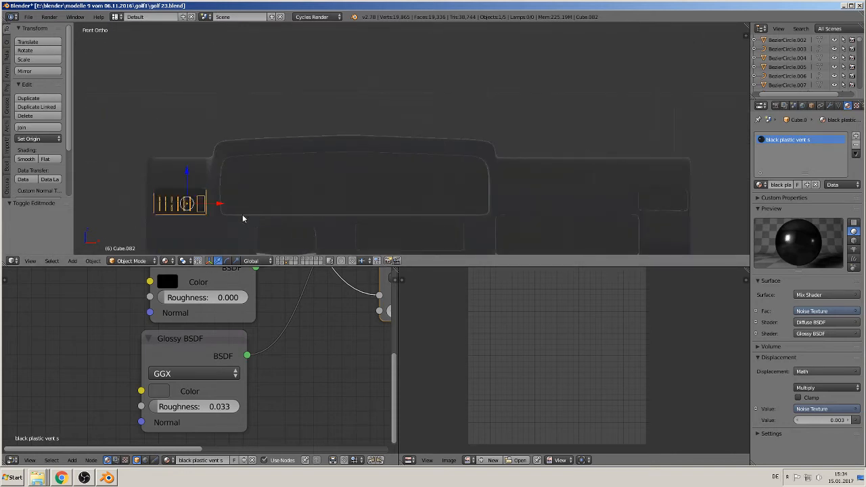
{"action": "key", "text": "shift+d"}
{"action": "key", "text": "x"}
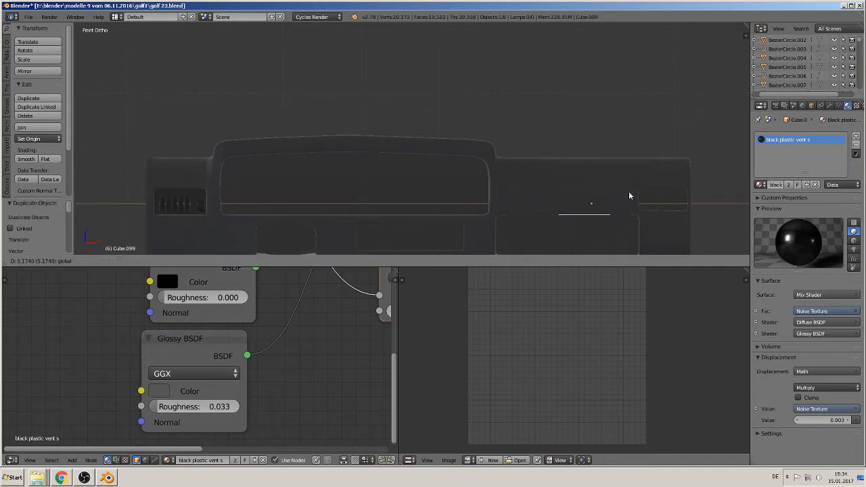
{"action": "left_click", "coordinate": [701, 192]}
- Move the vent copy about 0.753 along X beyond the dashboard's edge and apply its rotation and scale
{"action": "middle_click_drag", "start_coordinate": [695, 216], "coordinate": [567, 171], "text": "shift"}
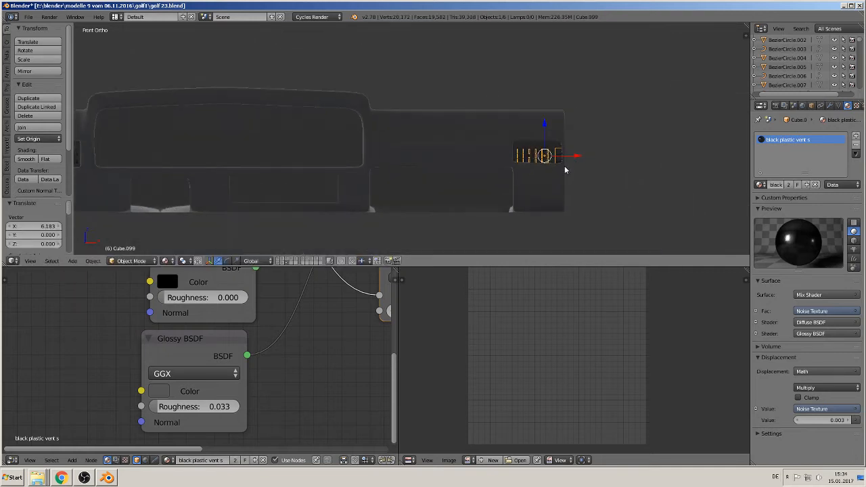
{"action": "key", "text": "KP_Decimal"}
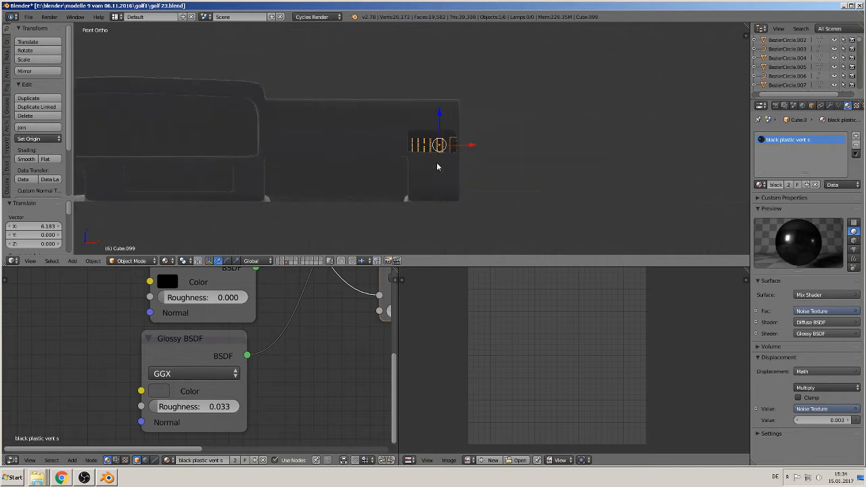
{"action": "left_click_drag", "start_coordinate": [441, 143], "coordinate": [629, 149]}
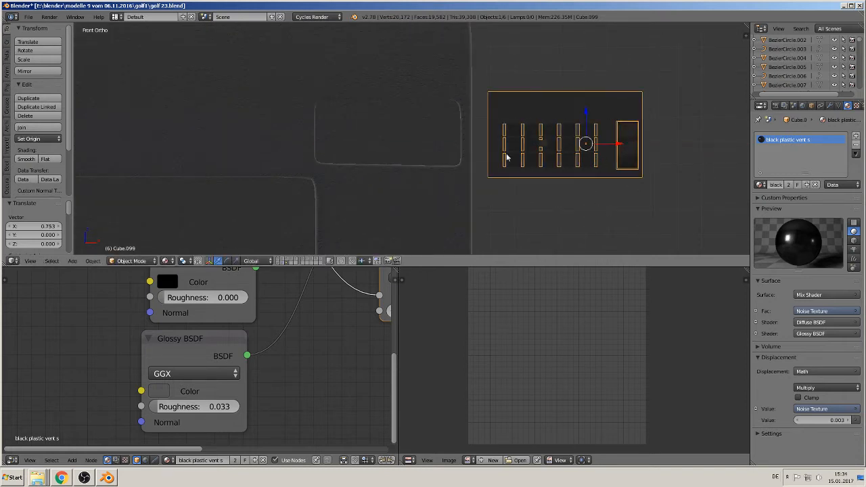
{"action": "left_click", "coordinate": [93, 261]}
{"action": "mouse_move", "coordinate": [119, 192]}
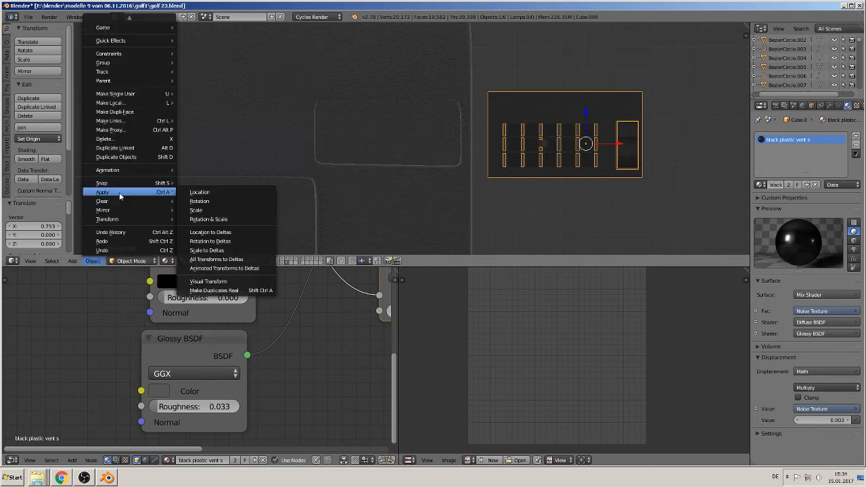
{"action": "left_click", "coordinate": [234, 217]}
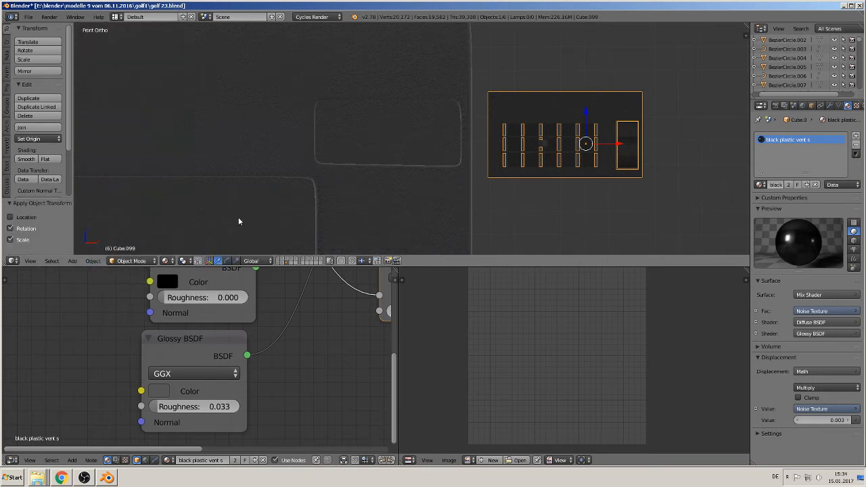
- Mirror the vent copy along the global X axis with Interactive Mirror
{"action": "left_click", "coordinate": [92, 261]}
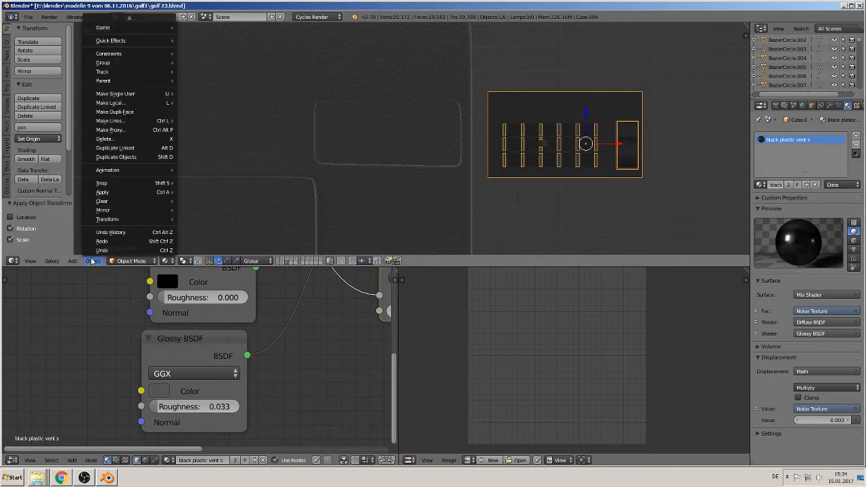
{"action": "mouse_move", "coordinate": [110, 210]}
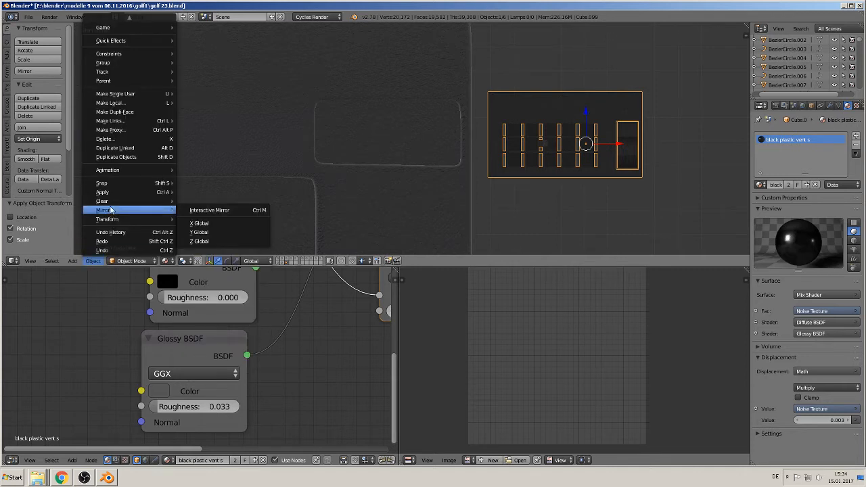
{"action": "left_click", "coordinate": [216, 210]}
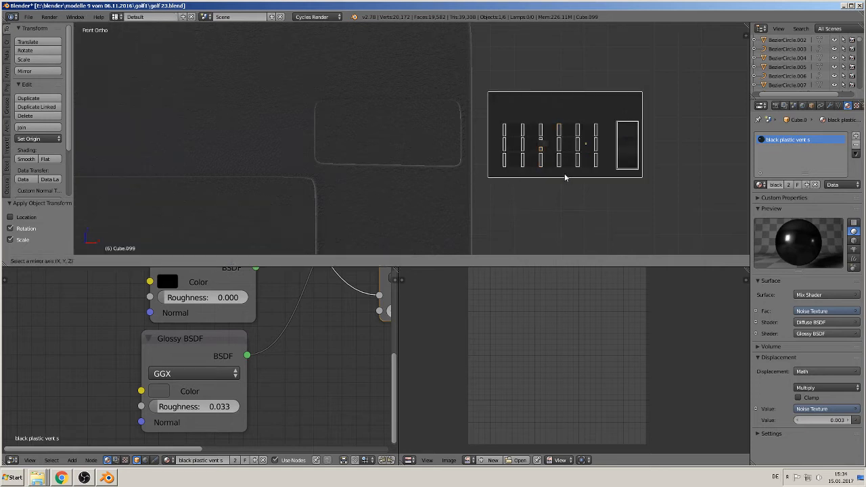
{"action": "key", "text": "x"}
{"action": "middle_click_drag", "start_coordinate": [567, 174], "coordinate": [394, 236]}
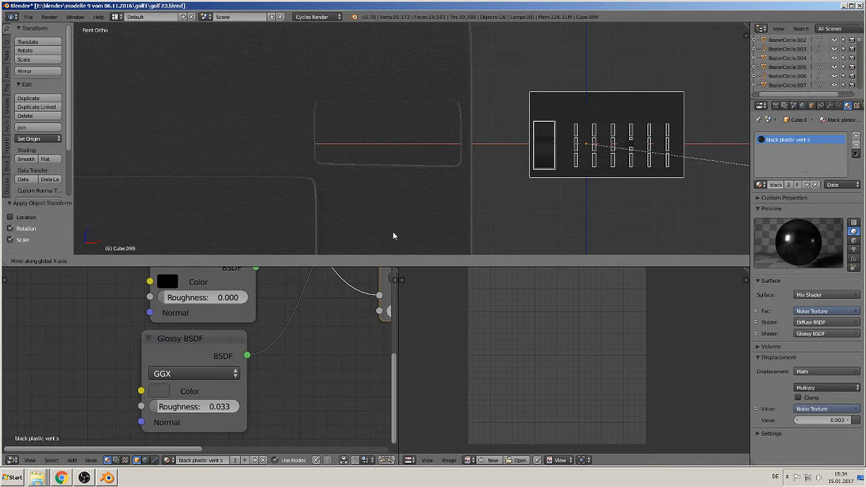
{"action": "middle_click_drag", "start_coordinate": [393, 232], "coordinate": [393, 232]}
{"action": "key", "text": "Return"}
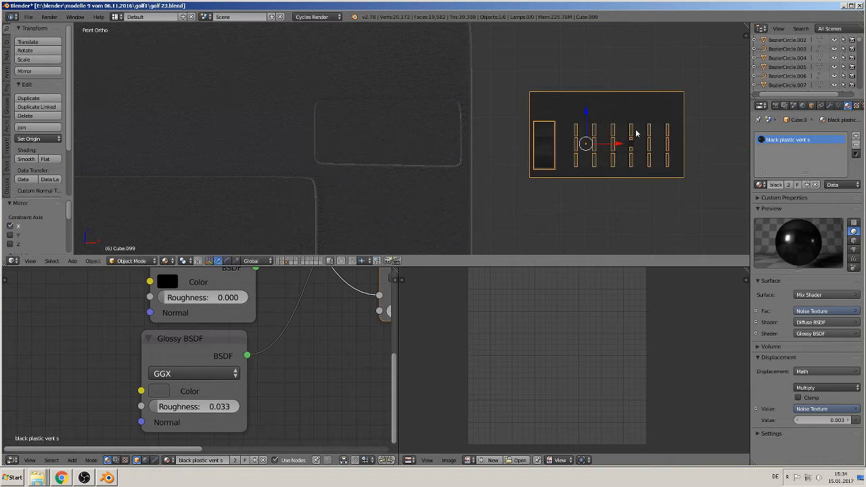
- Fit the mirrored vent into the dashboard's outer opening, moving it about -0.921 along X and 0.040 up along Z
{"action": "left_click_drag", "start_coordinate": [620, 144], "coordinate": [409, 160]}
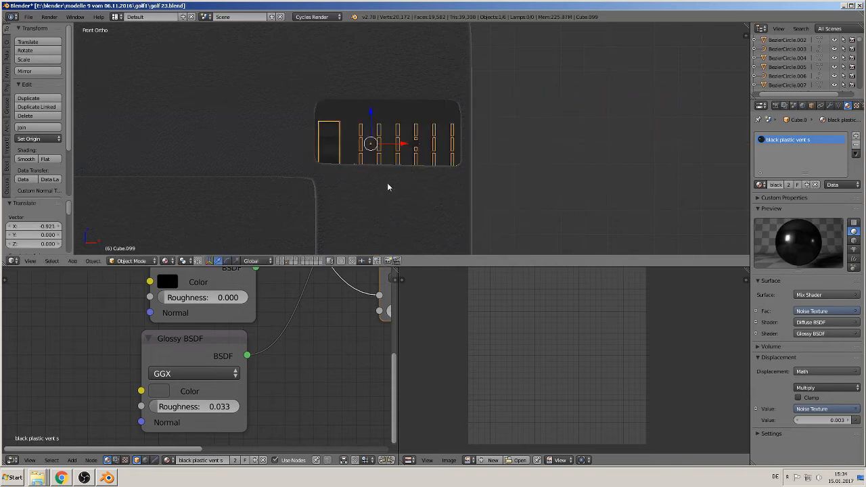
{"action": "mouse_move", "coordinate": [388, 187]}
{"action": "middle_mouse_down"}
{"action": "mouse_move", "coordinate": [344, 199]}
{"action": "mouse_move", "coordinate": [399, 180]}
{"action": "middle_mouse_up"}
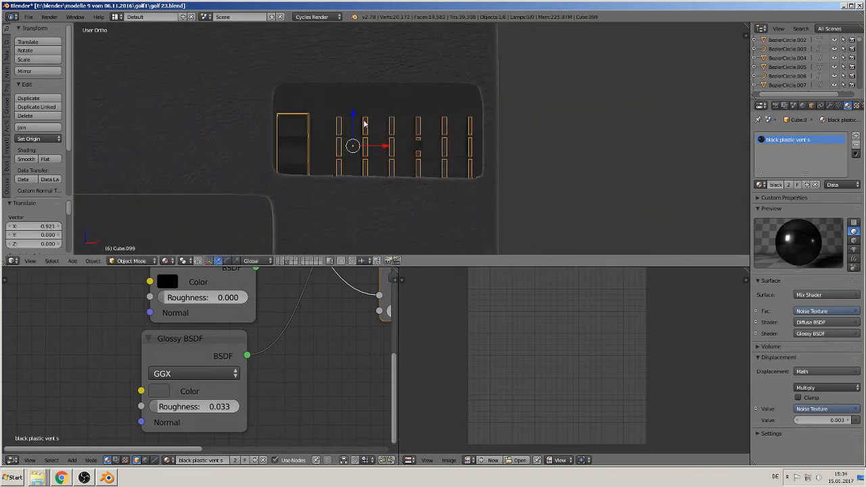
{"action": "key", "text": "g"}
{"action": "key", "text": "z"}
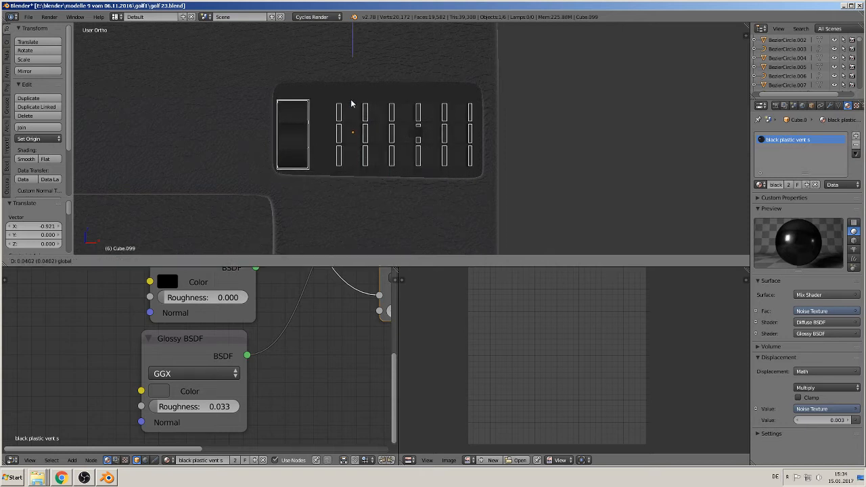
{"action": "left_click", "coordinate": [352, 103]}
{"action": "key", "text": "KP_1"}
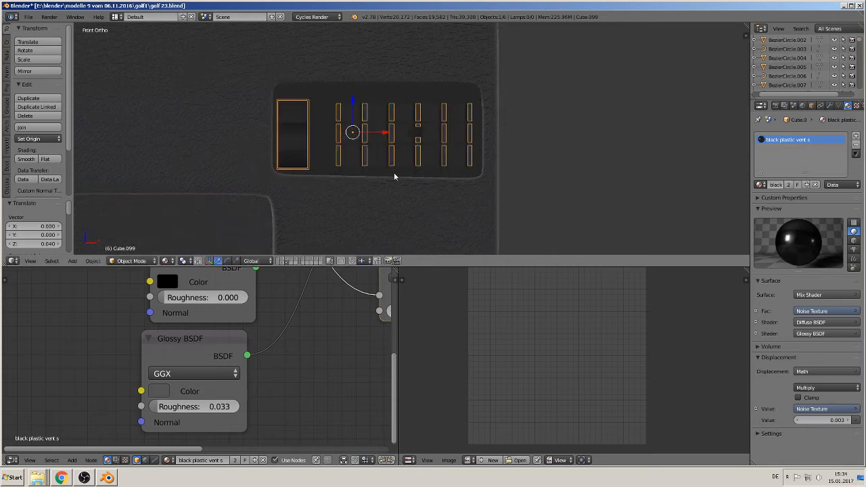
{"action": "scroll", "coordinate": [395, 176], "scroll_direction": "up", "scroll_amount": 1}
- Raise the mirrored vent another 0.008 along Z to center it in its opening
{"action": "right_click", "coordinate": [490, 192]}
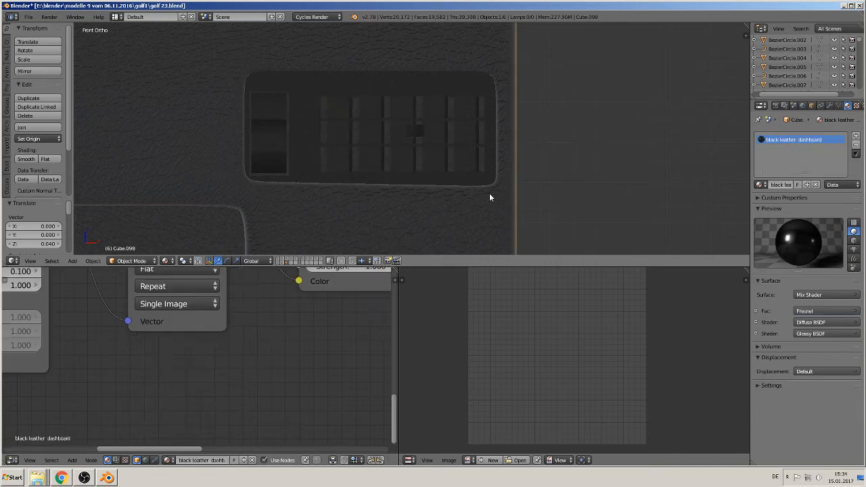
{"action": "key", "text": "Tab"}
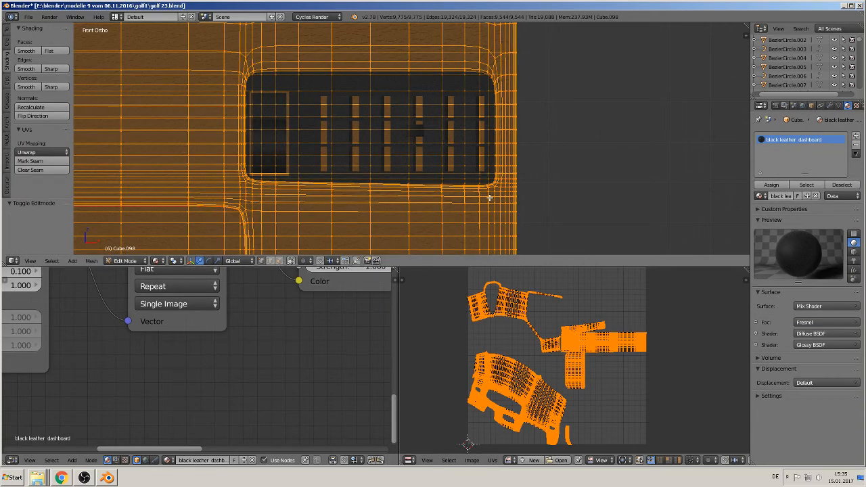
{"action": "key", "text": "Tab"}
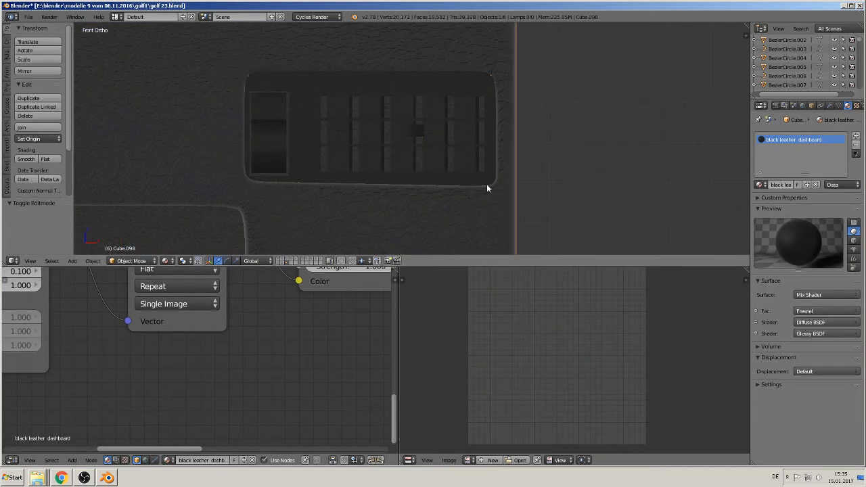
{"action": "right_click", "coordinate": [404, 169]}
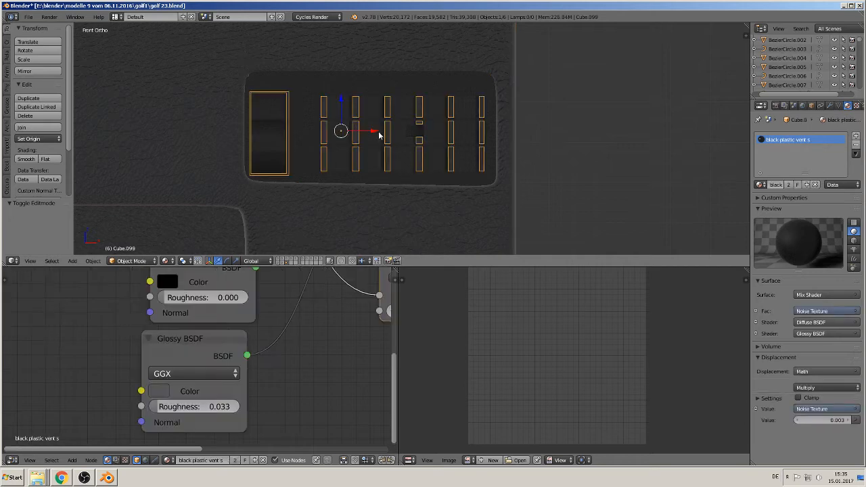
{"action": "left_click", "coordinate": [333, 101]}
{"action": "key", "text": "g"}
{"action": "left_click_drag", "start_coordinate": [337, 96], "coordinate": [337, 95]}
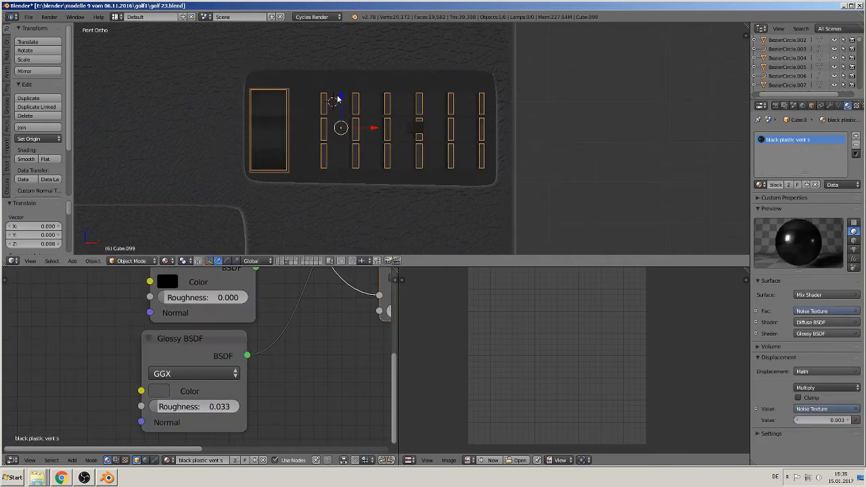
- Deselect the mirrored vent and examine both outer vents on the whole dashboard from an angle
{"action": "key", "text": "Tab"}
{"action": "scroll", "coordinate": [349, 146], "scroll_direction": "down", "scroll_amount": 3}
{"action": "key", "text": "Tab"}
{"action": "middle_click_drag", "start_coordinate": [350, 154], "coordinate": [564, 161]}
{"action": "key", "text": "Tab"}
{"action": "key", "text": "Tab"}
{"action": "key", "text": "a"}
{"action": "middle_click_drag", "start_coordinate": [479, 175], "coordinate": [542, 189], "text": "shift"}
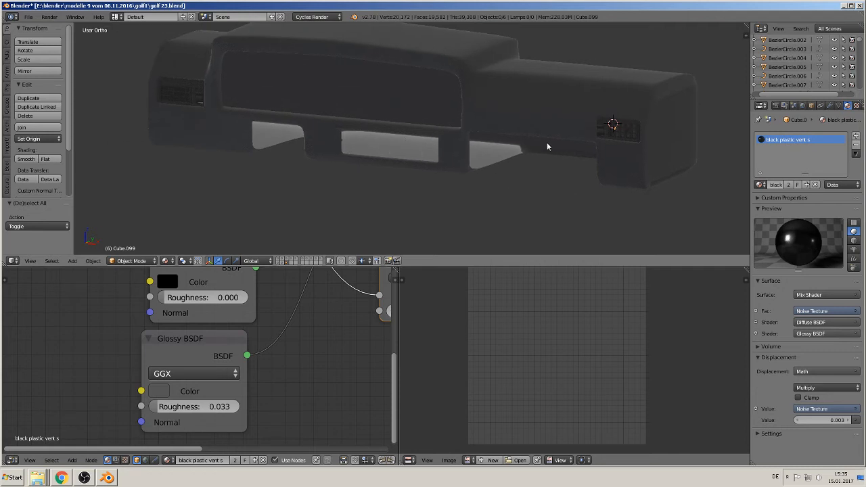
- Duplicate the mirrored vent in front view and place the copy in the right half of the center opening
{"action": "right_click", "coordinate": [606, 135]}
{"action": "key", "text": "KP_1"}
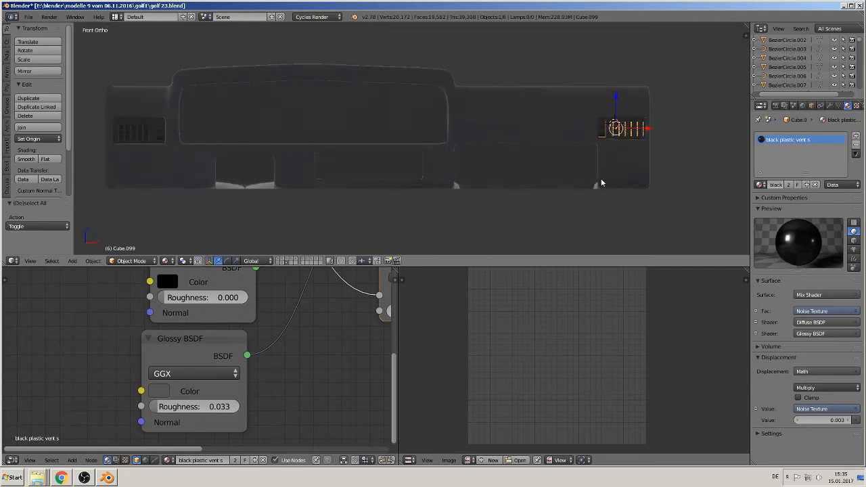
{"action": "key", "text": "shift+d"}
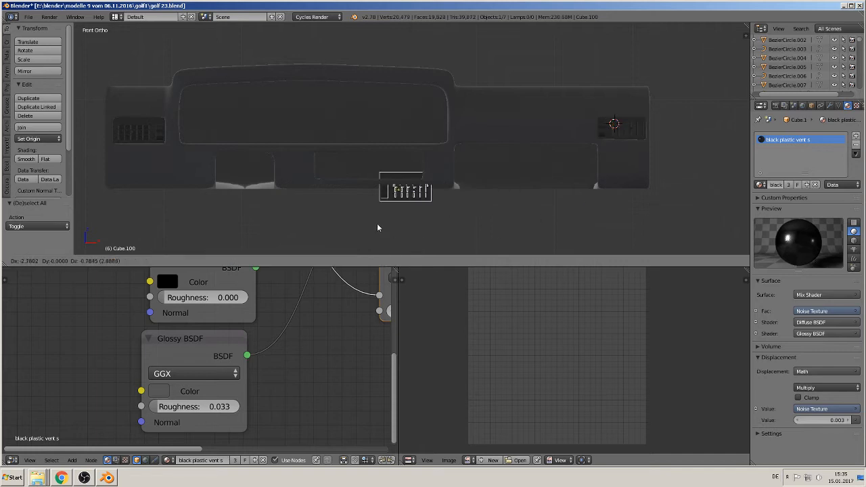
{"action": "left_click", "coordinate": [373, 211]}
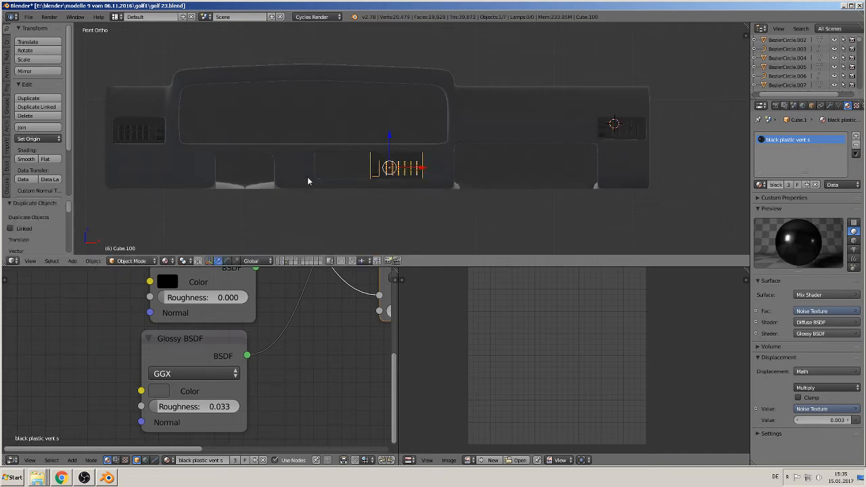
- Duplicate the original outer vent and place the copy in the left half of the center opening
{"action": "right_click", "coordinate": [132, 134]}
{"action": "key", "text": "shift+d"}
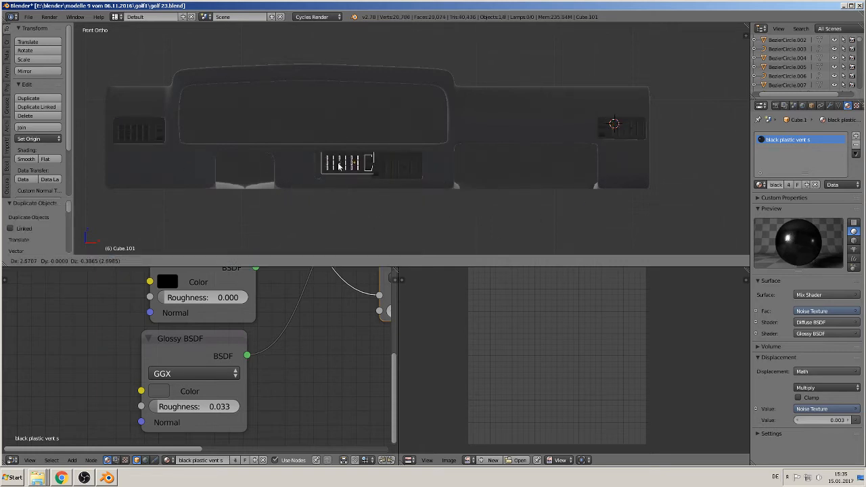
{"action": "left_click", "coordinate": [333, 170]}
- Swap the two center vents along X so their thumbwheels sit at the outer ends of the center opening
{"action": "scroll", "coordinate": [357, 208], "scroll_direction": "up", "scroll_amount": 6}
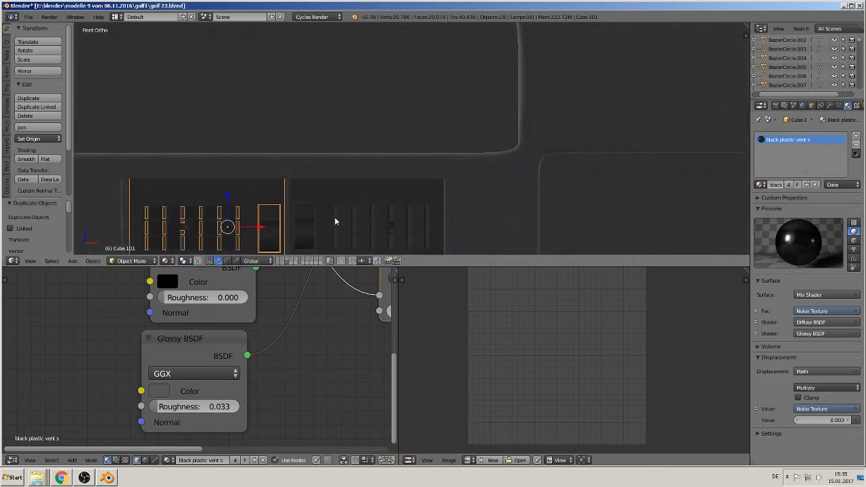
{"action": "scroll", "coordinate": [370, 184], "scroll_direction": "down", "scroll_amount": 3}
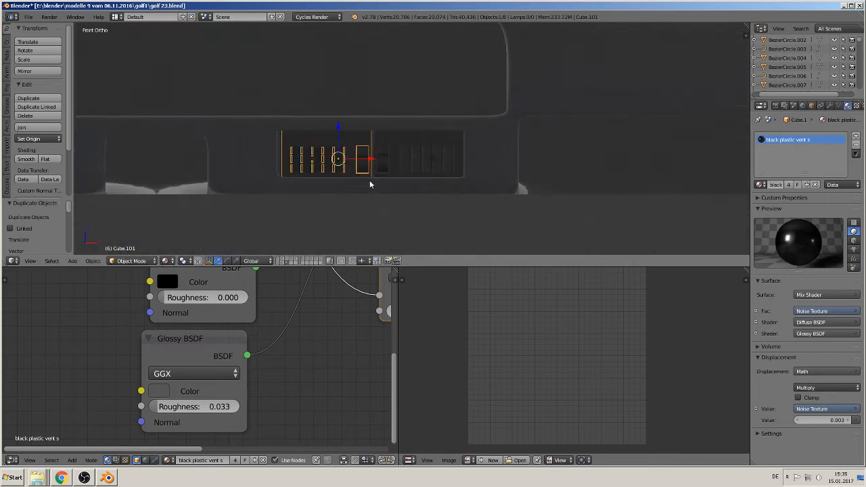
{"action": "left_click_drag", "start_coordinate": [367, 163], "coordinate": [494, 163]}
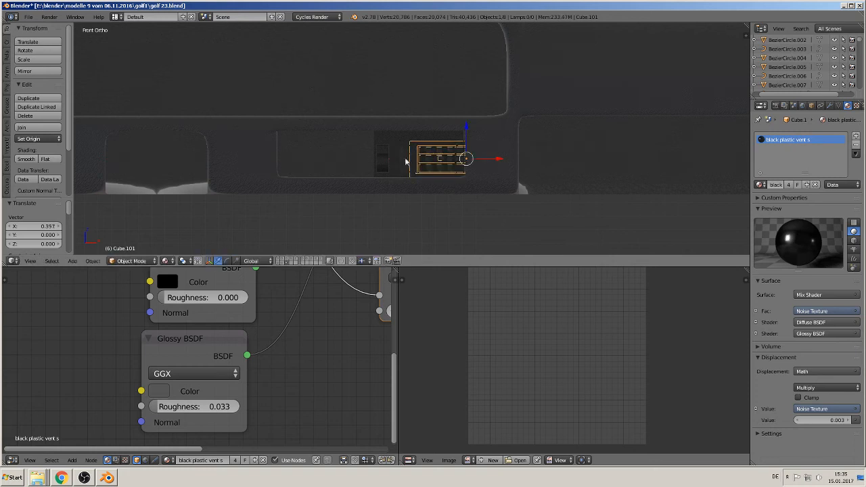
{"action": "right_click", "coordinate": [412, 160]}
{"action": "left_click_drag", "start_coordinate": [416, 159], "coordinate": [325, 177]}
{"action": "right_click", "coordinate": [438, 166]}
{"action": "left_click_drag", "start_coordinate": [496, 160], "coordinate": [465, 170]}
{"action": "scroll", "coordinate": [434, 208], "scroll_direction": "up", "scroll_amount": 5}
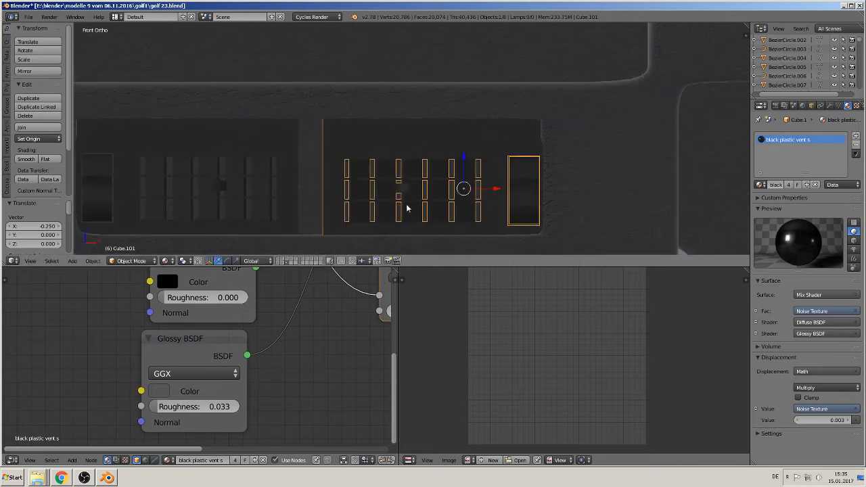
- Examine the gap between the two center vents from an angle and inspect the dashboard and vent meshes around it
{"action": "middle_click_drag", "start_coordinate": [407, 209], "coordinate": [446, 100]}
{"action": "middle_click_drag", "start_coordinate": [379, 111], "coordinate": [386, 199]}
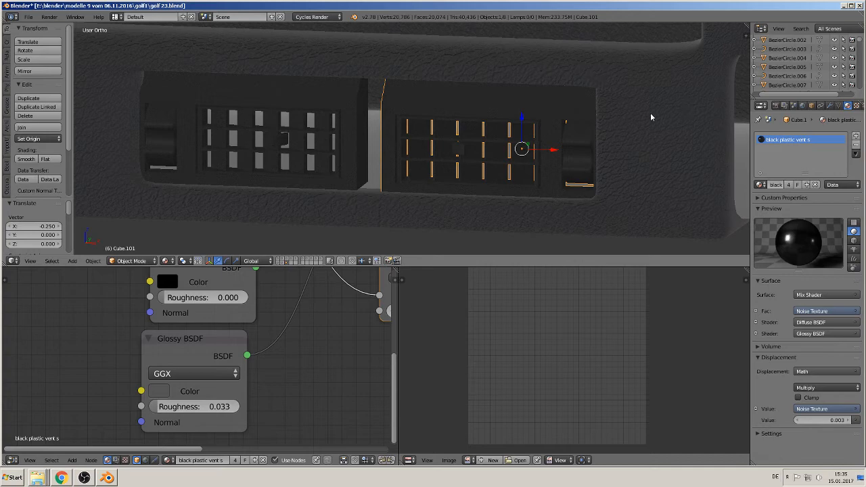
{"action": "right_click", "coordinate": [637, 95]}
{"action": "key", "text": "Tab"}
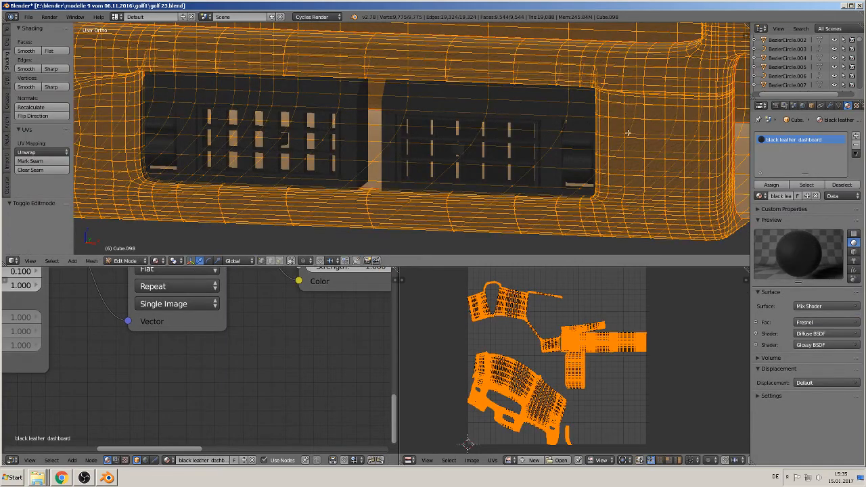
{"action": "middle_click_drag", "start_coordinate": [628, 132], "coordinate": [620, 151]}
{"action": "key", "text": "a"}
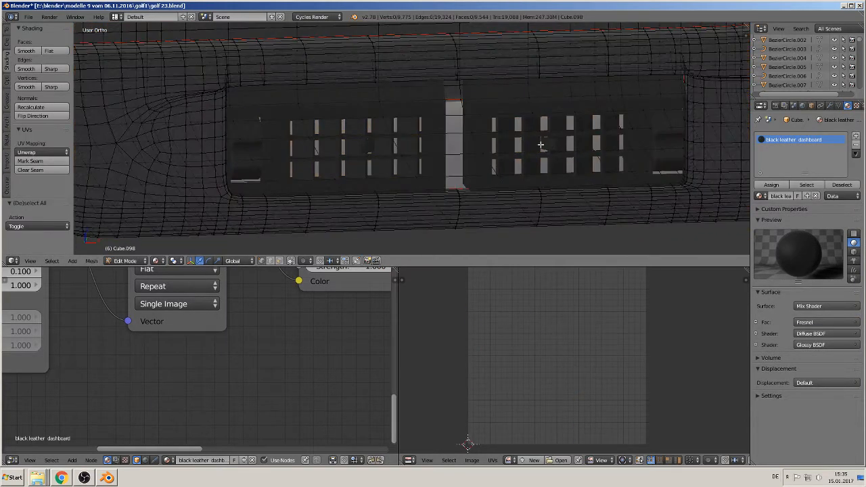
{"action": "key", "text": "Tab"}
{"action": "right_click", "coordinate": [479, 104]}
{"action": "key", "text": "Tab"}
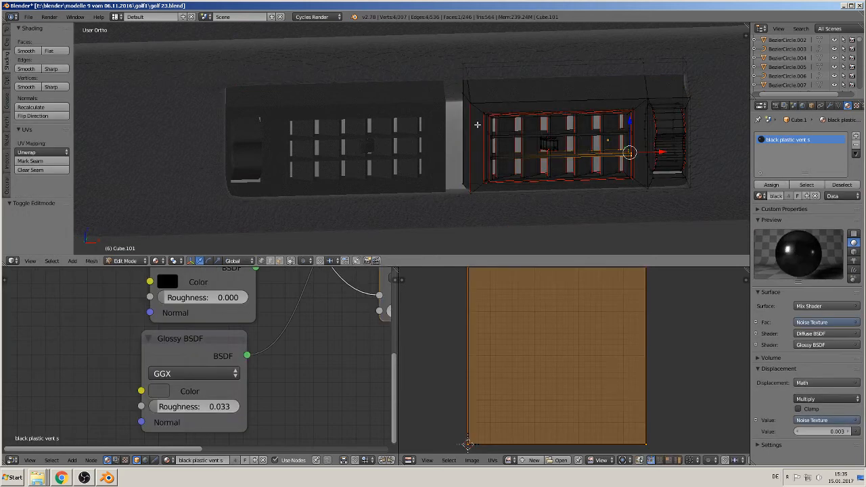
{"action": "key", "text": "Tab"}
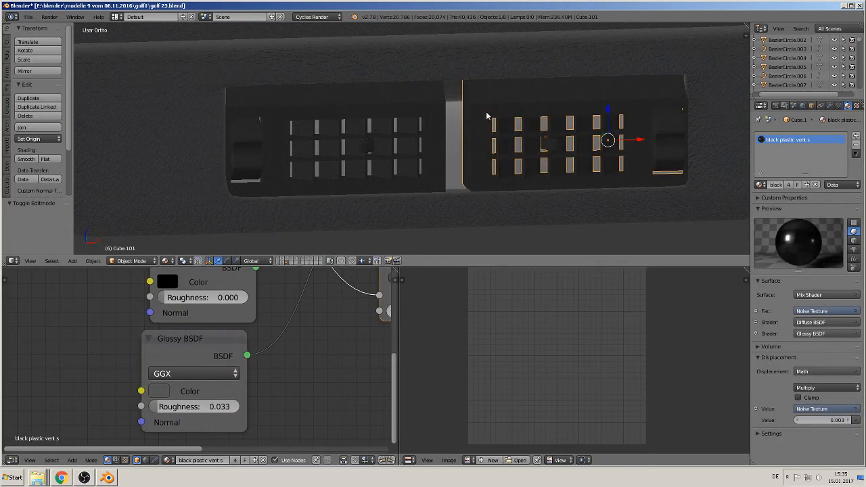
{"action": "right_click", "coordinate": [399, 121]}
{"action": "key", "text": "a"}
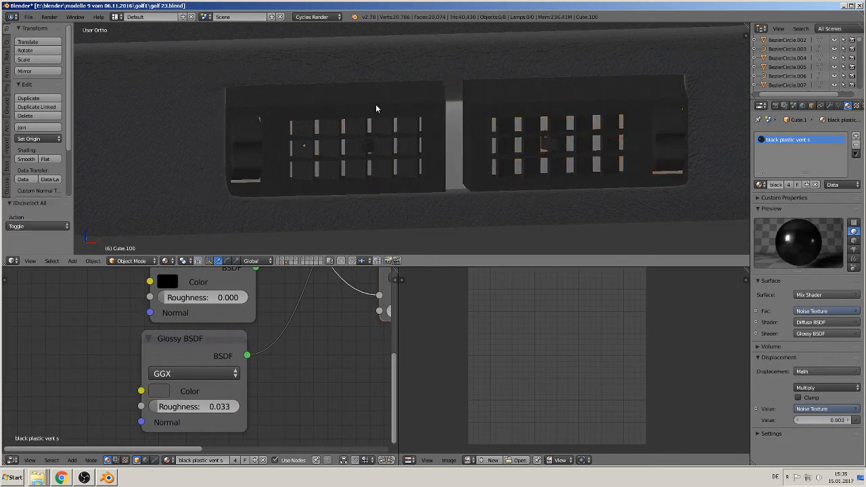
- Select both center vents and join them into a single object
{"action": "right_click", "coordinate": [491, 99]}
{"action": "right_click", "coordinate": [362, 99], "text": "shift"}
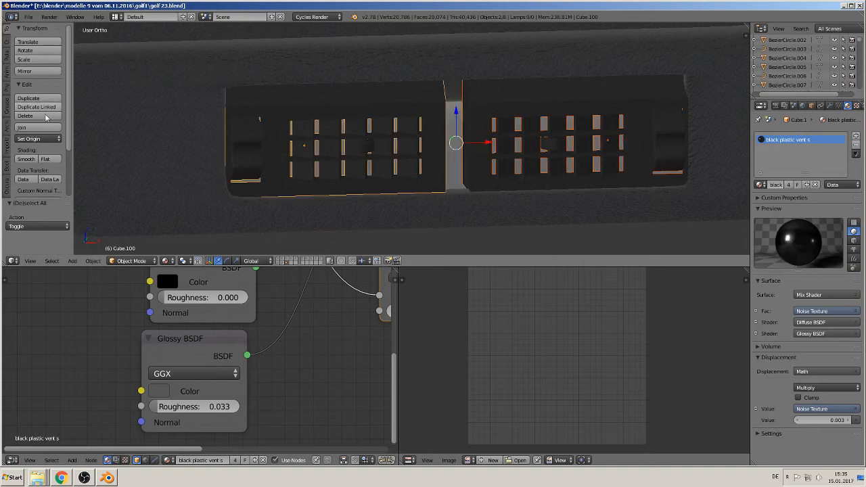
{"action": "left_click", "coordinate": [22, 127]}
- Select the facing inner edges of both vent halves in the mesh and scale them toward each other along X by 0.312
{"action": "scroll", "coordinate": [454, 130], "scroll_direction": "up", "scroll_amount": 2}
{"action": "key", "text": "Tab"}
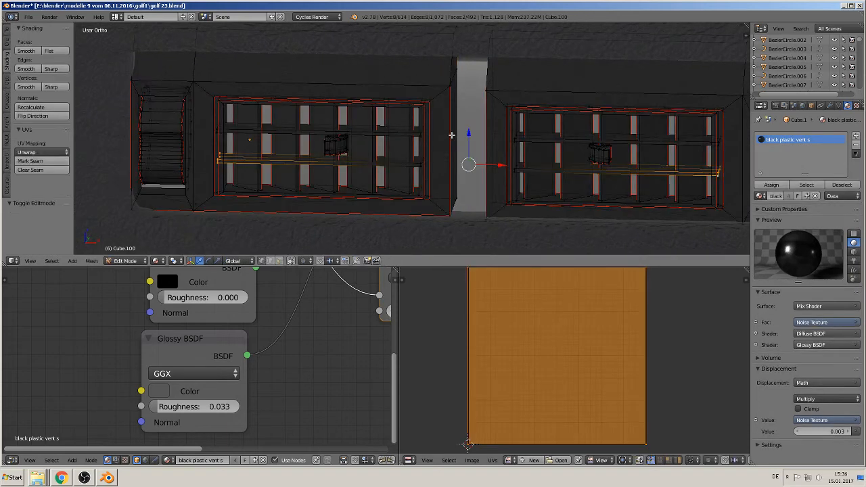
{"action": "right_click", "coordinate": [486, 81]}
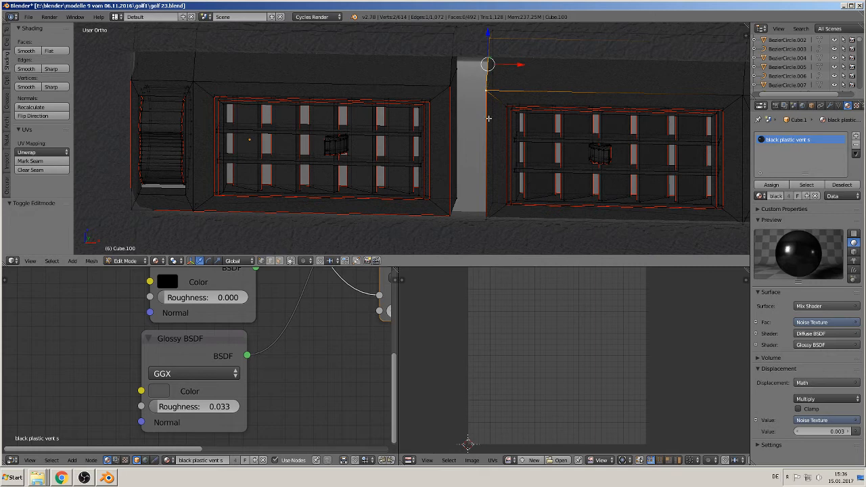
{"action": "scroll", "coordinate": [487, 84], "scroll_direction": "down", "scroll_amount": 3}
{"action": "key", "text": "a"}
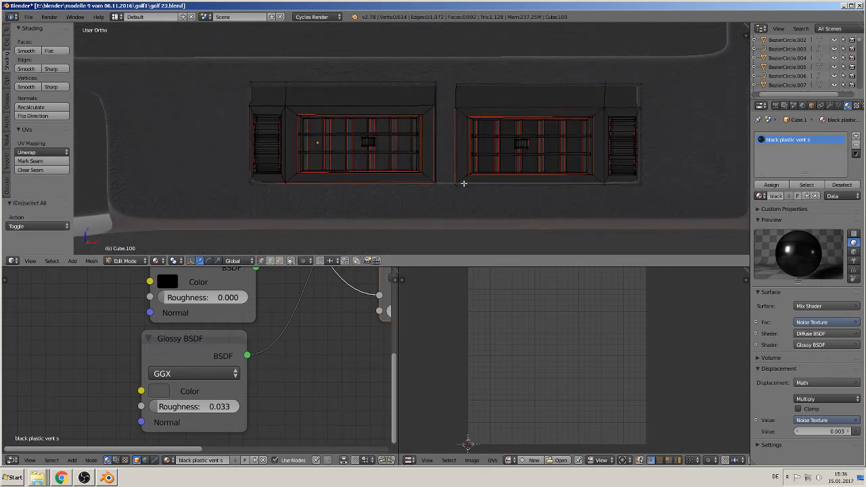
{"action": "key", "text": "b"}
{"action": "left_click_drag", "start_coordinate": [464, 202], "coordinate": [425, 47]}
{"action": "key", "text": "s"}
{"action": "key", "text": "x"}
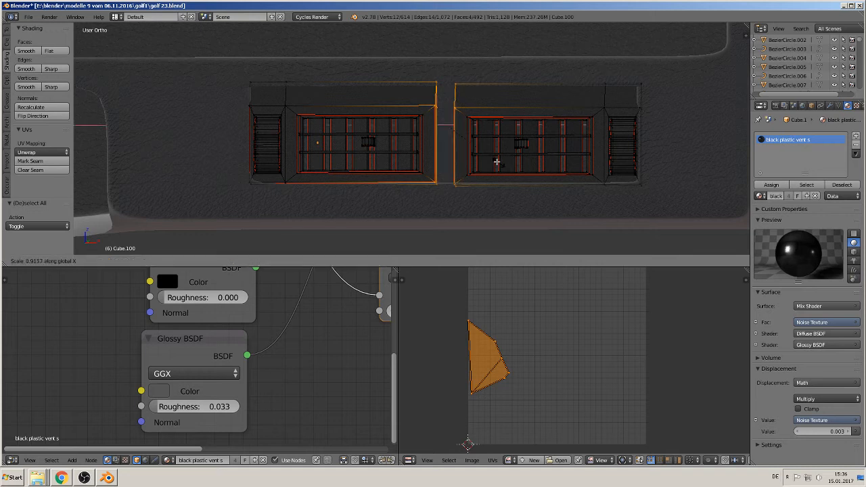
{"action": "left_click", "coordinate": [466, 125]}
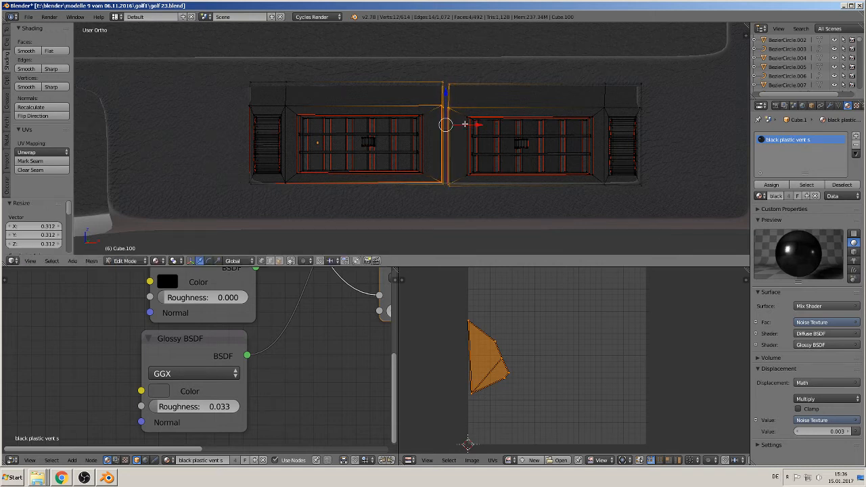
- Fill the remaining gap between the selected inner edges with Bridge Edge Loops and return to Object Mode
{"action": "key", "text": "space"}
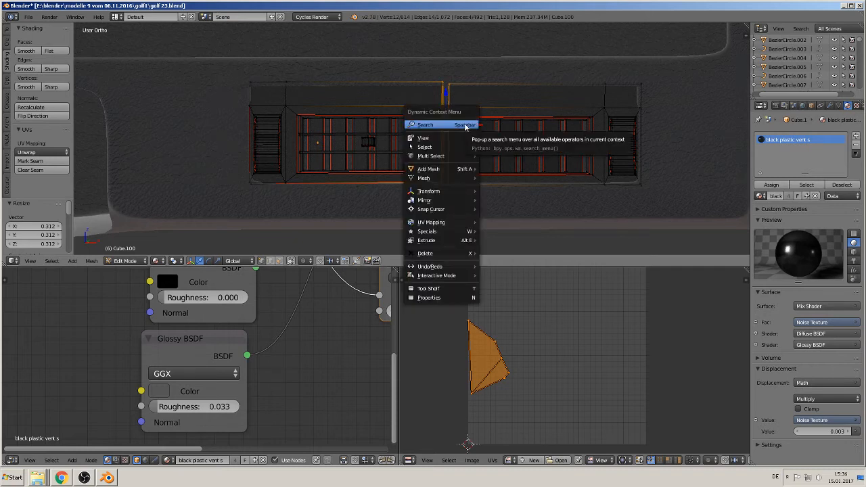
{"action": "left_click", "coordinate": [433, 125]}
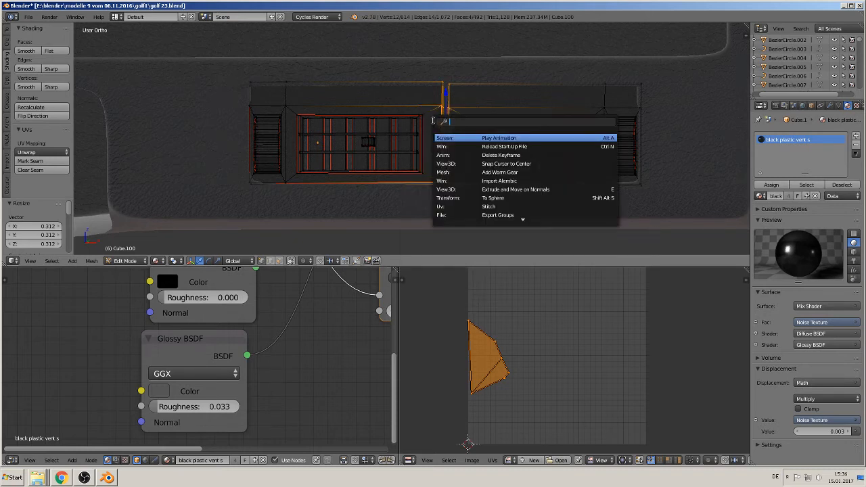
{"action": "type", "text": "BRIDE"}
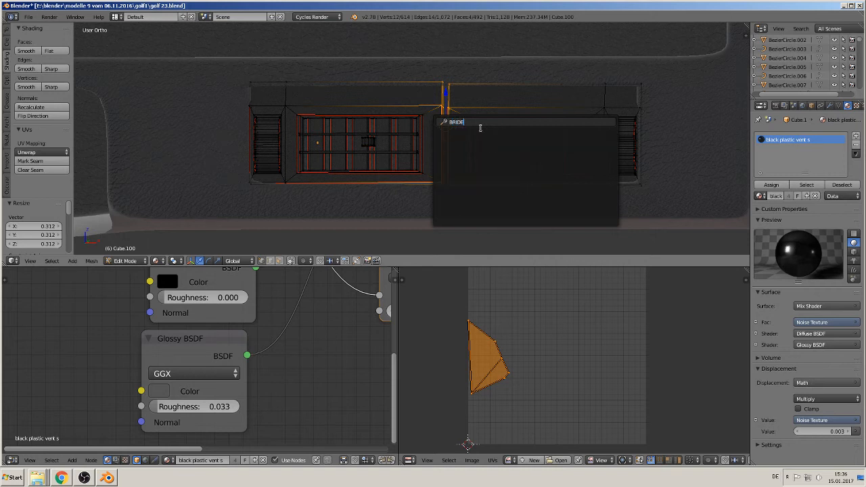
{"action": "key", "text": "BackSpace"}
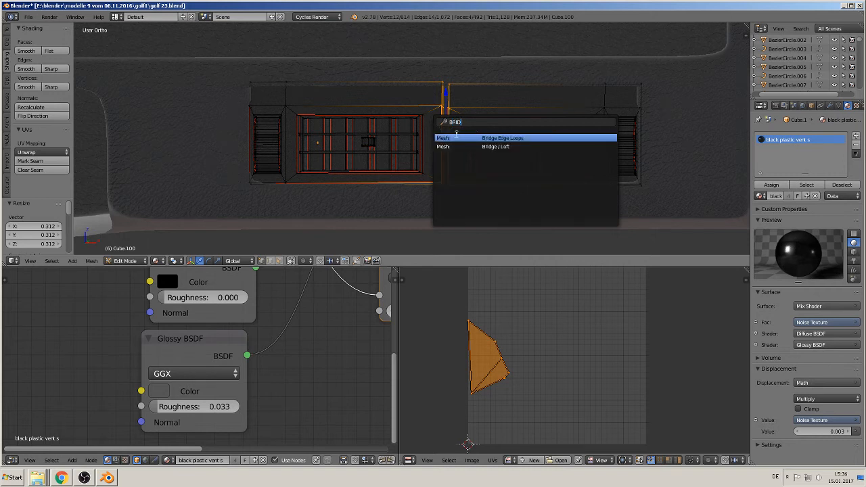
{"action": "left_click", "coordinate": [462, 139]}
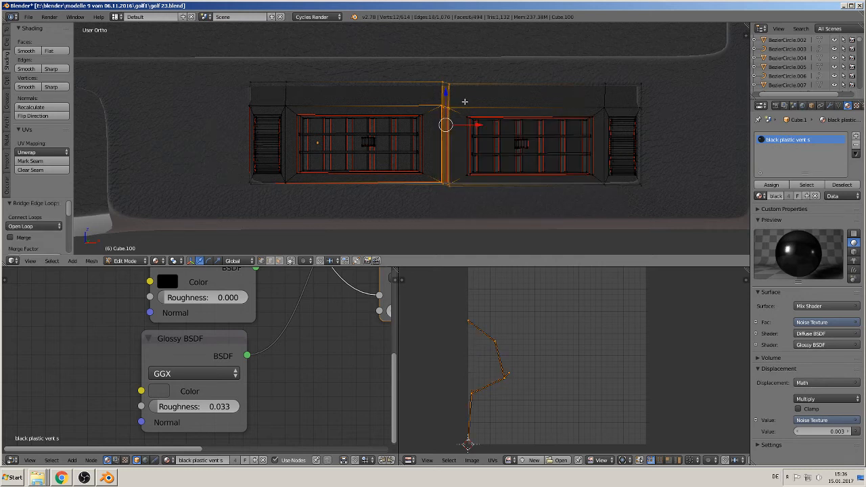
{"action": "key", "text": "Tab"}
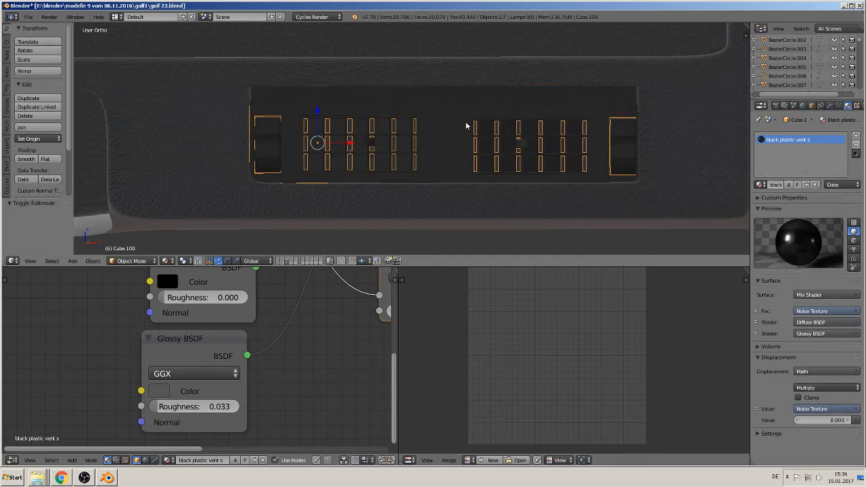
{"action": "key", "text": "Tab"}
{"action": "key", "text": "Tab"}
- Deselect the joined center vent, show the whole dashboard in front view and save the file
{"action": "key", "text": "a"}
{"action": "scroll", "coordinate": [471, 140], "scroll_direction": "down", "scroll_amount": 1}
{"action": "middle_click_drag", "start_coordinate": [471, 140], "coordinate": [379, 144]}
{"action": "scroll", "coordinate": [440, 153], "scroll_direction": "down", "scroll_amount": 2}
{"action": "key", "text": "KP_0"}
{"action": "key", "text": "KP_0"}
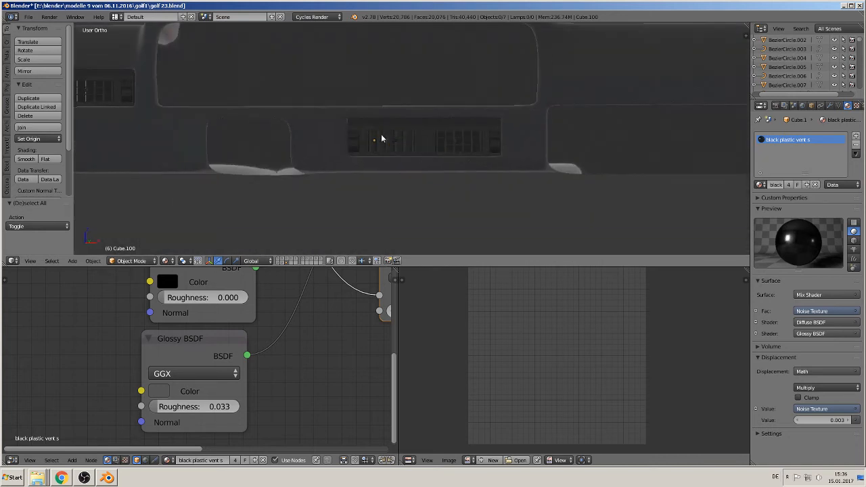
{"action": "scroll", "coordinate": [381, 134], "scroll_direction": "down", "scroll_amount": 3}
{"action": "key", "text": "KP_1"}
{"action": "scroll", "coordinate": [410, 146], "scroll_direction": "down", "scroll_amount": 4}
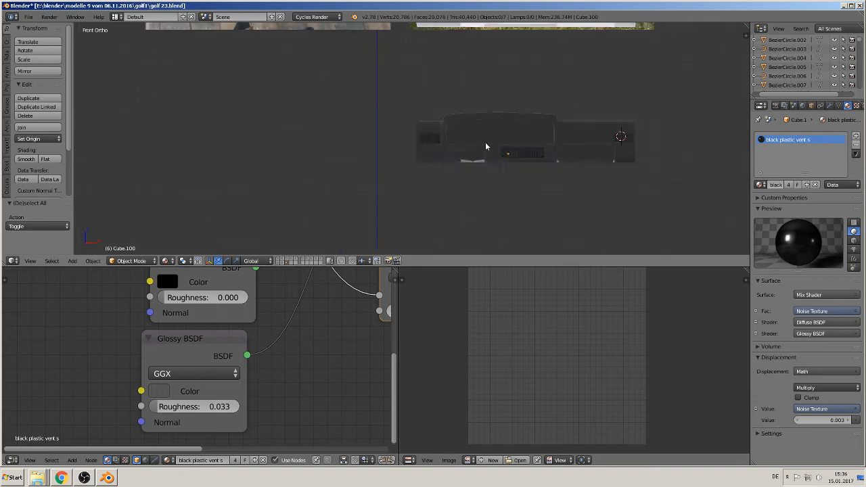
{"action": "middle_click_drag", "start_coordinate": [479, 150], "coordinate": [382, 180], "text": "shift"}
{"action": "scroll", "coordinate": [379, 184], "scroll_direction": "up", "scroll_amount": 4}
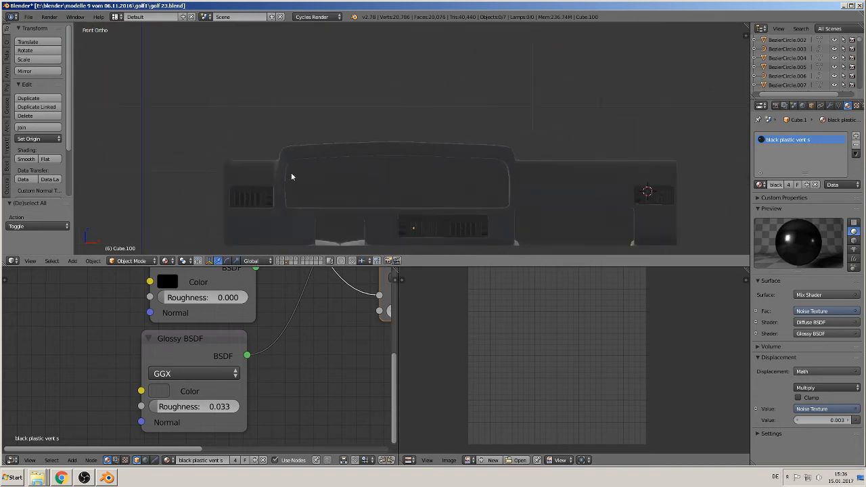
{"action": "left_click", "coordinate": [29, 16]}
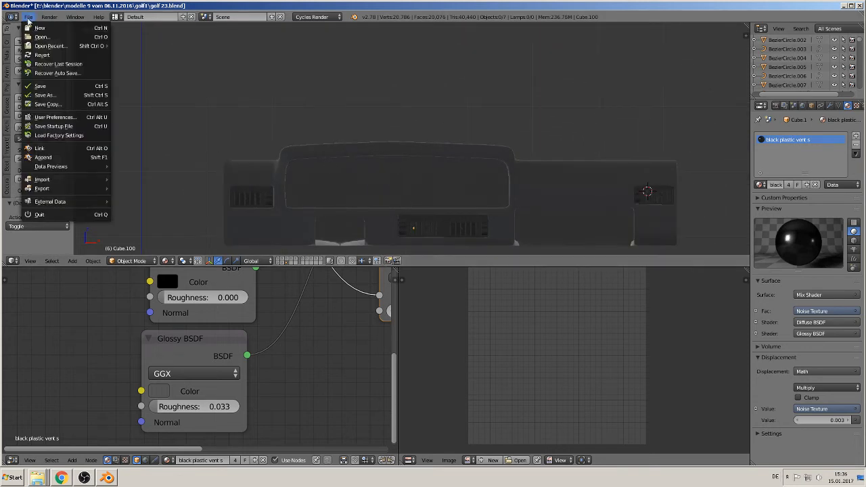
{"action": "left_click", "coordinate": [37, 88]}
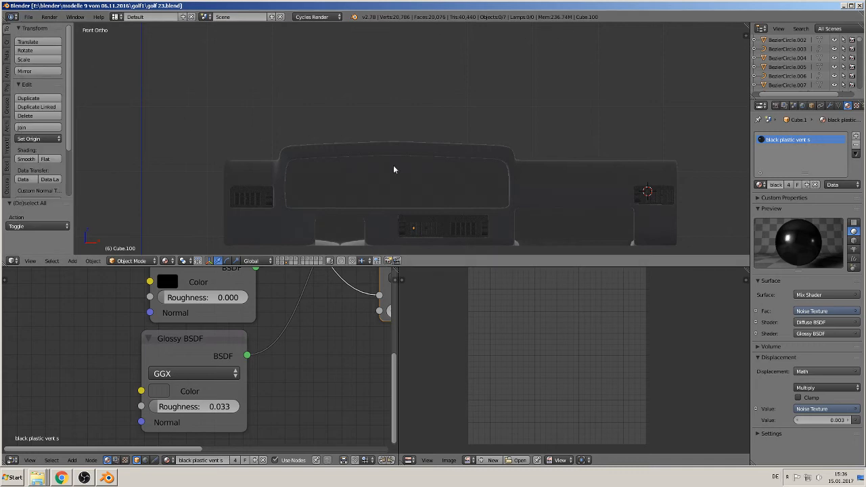
- Show the layer with the interior reference photos and examine the pictures and the small modelled parts below them
{"action": "left_click", "coordinate": [305, 262]}
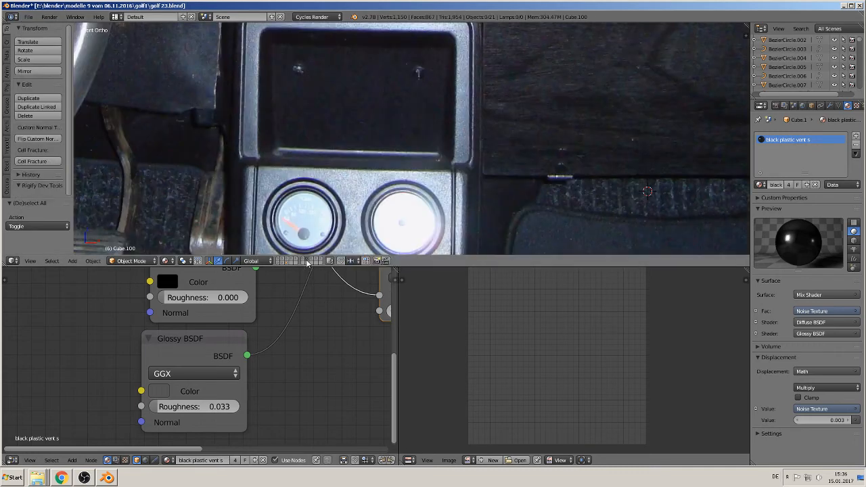
{"action": "scroll", "coordinate": [481, 110], "scroll_direction": "down", "scroll_amount": 8}
{"action": "scroll", "coordinate": [423, 182], "scroll_direction": "up", "scroll_amount": 1}
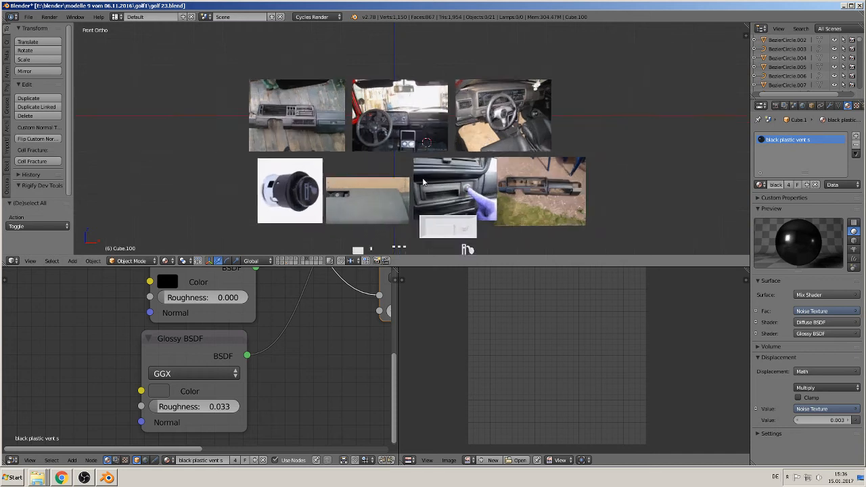
{"action": "scroll", "coordinate": [423, 182], "scroll_direction": "up", "scroll_amount": 1}
{"action": "middle_click_drag", "start_coordinate": [448, 206], "coordinate": [345, 111], "text": "shift"}
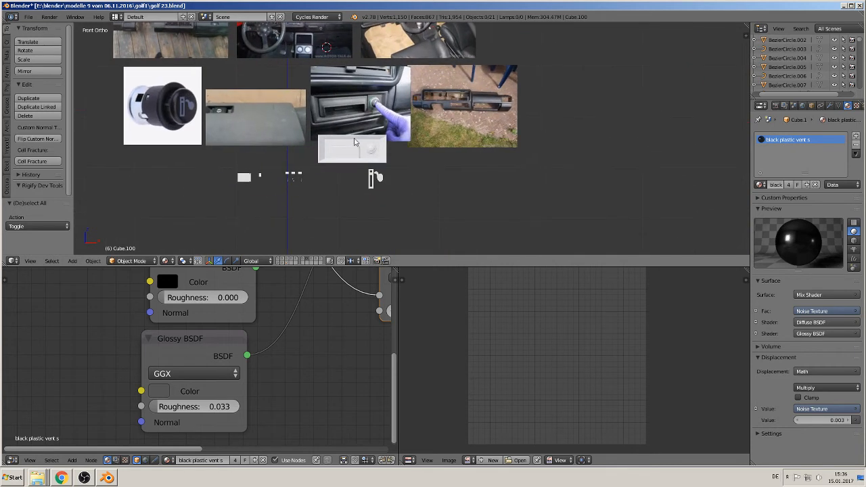
{"action": "middle_click_drag", "start_coordinate": [359, 151], "coordinate": [418, 195], "text": "shift"}
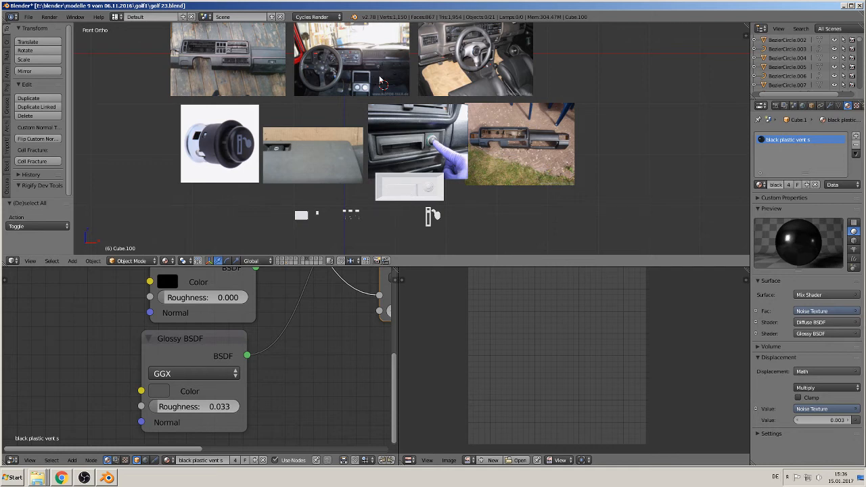
{"action": "left_click", "coordinate": [383, 84]}
- Look through the other layers for the instrument cluster model and examine its gauges up close with the reference photo
{"action": "left_click", "coordinate": [313, 262]}
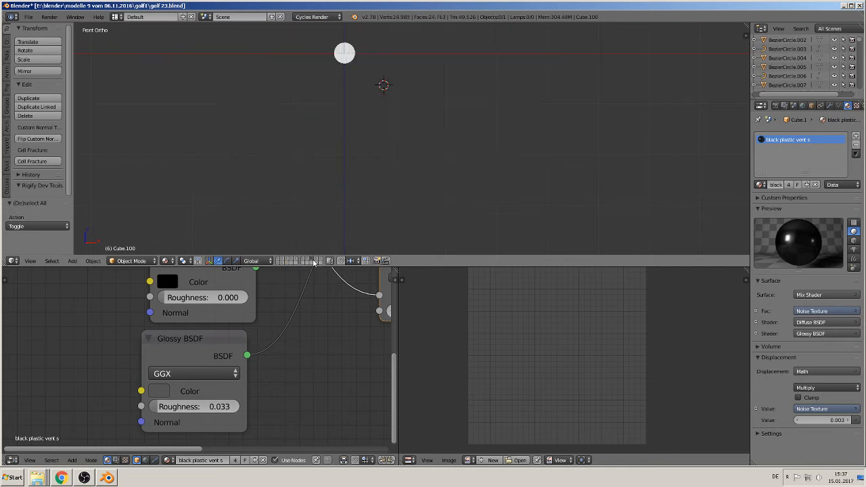
{"action": "left_click", "coordinate": [324, 261]}
{"action": "left_click", "coordinate": [318, 261]}
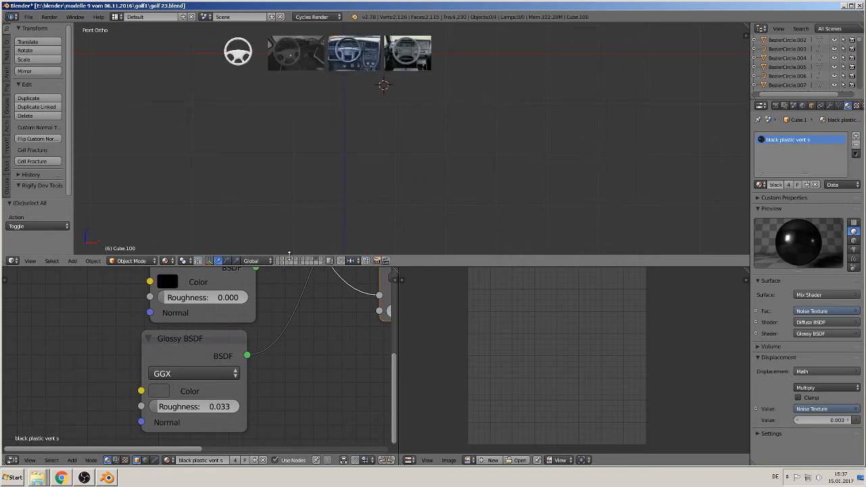
{"action": "left_click", "coordinate": [293, 261]}
{"action": "left_click", "coordinate": [297, 260]}
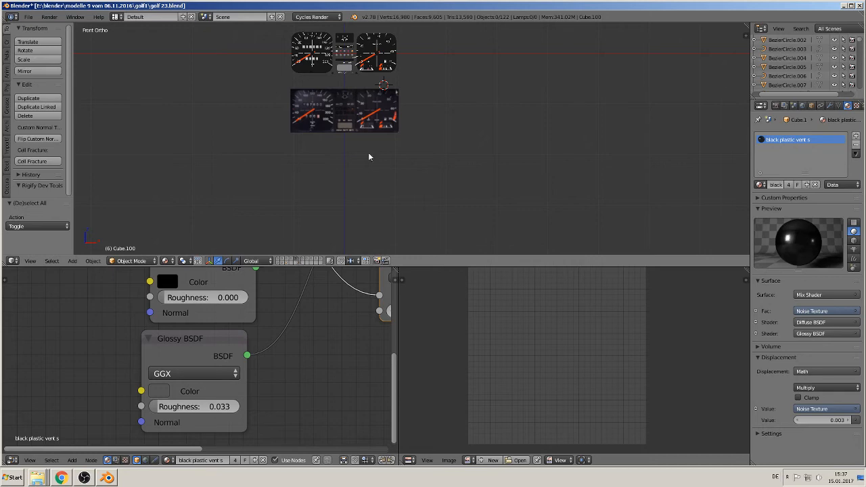
{"action": "scroll", "coordinate": [406, 135], "scroll_direction": "up", "scroll_amount": 7}
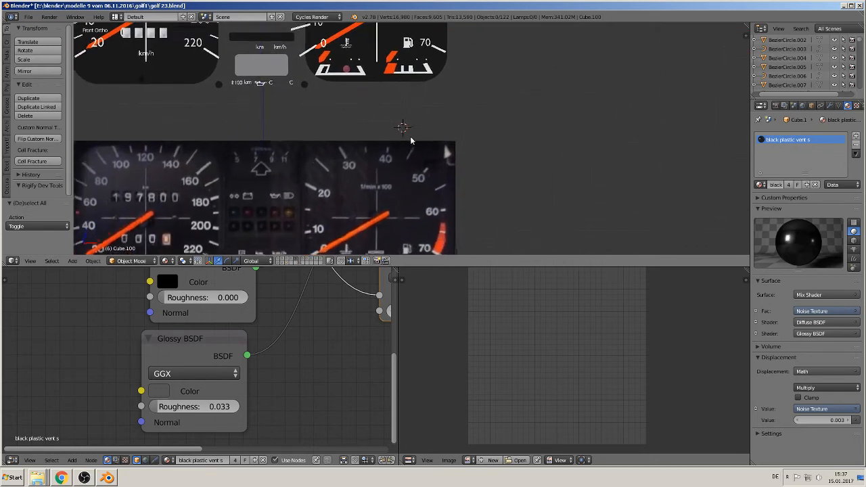
- Compare the modelled instrument cluster with the reference photo below it from several angles
{"action": "middle_click_drag", "start_coordinate": [410, 130], "coordinate": [454, 116], "text": "shift"}
{"action": "middle_click_drag", "start_coordinate": [412, 165], "coordinate": [378, 174]}
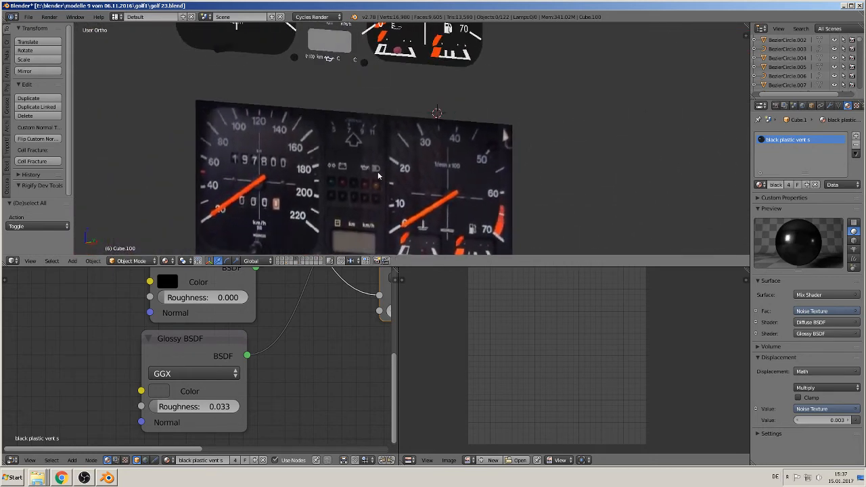
{"action": "scroll", "coordinate": [441, 179], "scroll_direction": "down", "scroll_amount": 2}
{"action": "middle_click_drag", "start_coordinate": [429, 116], "coordinate": [482, 74]}
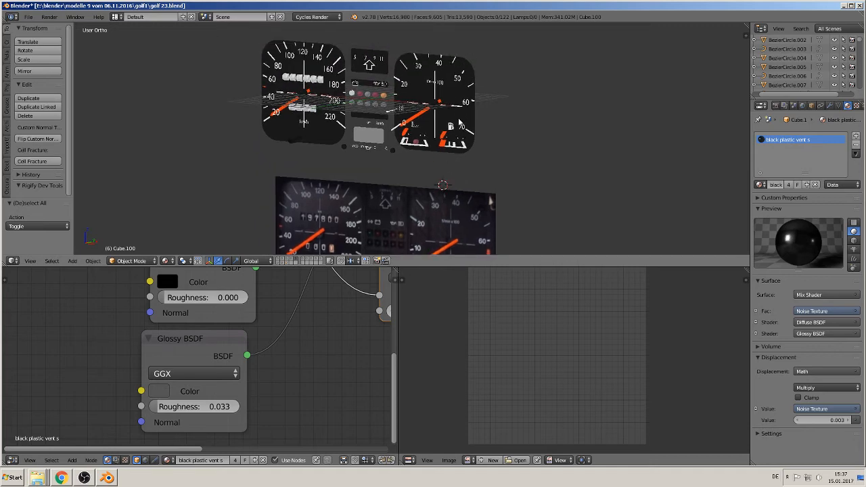
{"action": "middle_click_drag", "start_coordinate": [380, 118], "coordinate": [379, 165]}
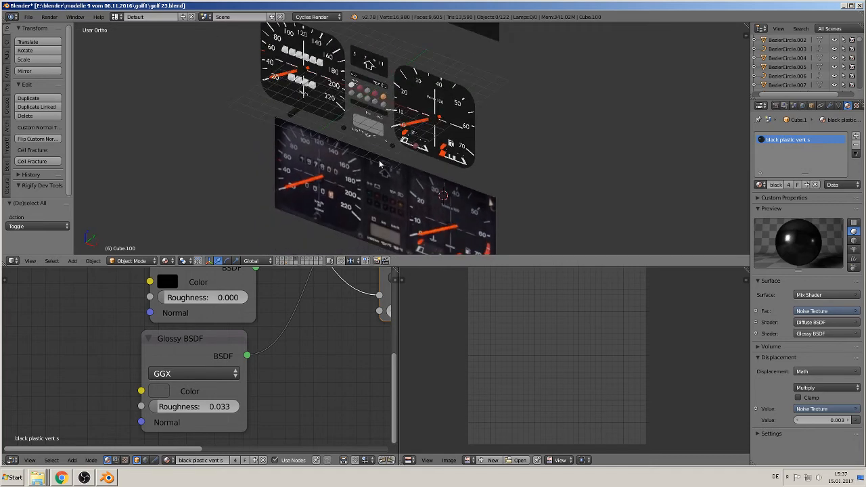
{"action": "scroll", "coordinate": [372, 149], "scroll_direction": "up", "scroll_amount": 2}
{"action": "middle_click_drag", "start_coordinate": [364, 112], "coordinate": [428, 163], "text": "shift"}
{"action": "scroll", "coordinate": [428, 163], "scroll_direction": "up", "scroll_amount": 4}
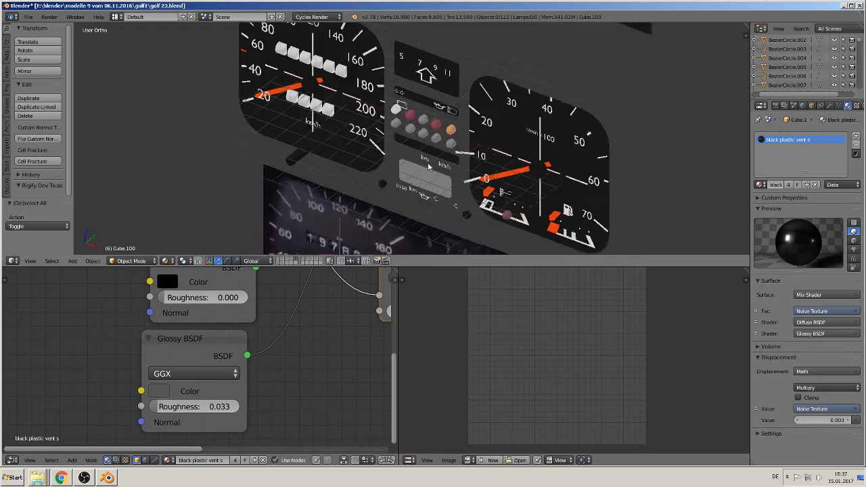
- Move the battery symbol 0.835 along the Y axis so it sits on the dark strip above the warning lights
{"action": "middle_click_drag", "start_coordinate": [407, 111], "coordinate": [394, 194], "text": "shift"}
{"action": "scroll", "coordinate": [395, 195], "scroll_direction": "up", "scroll_amount": 2}
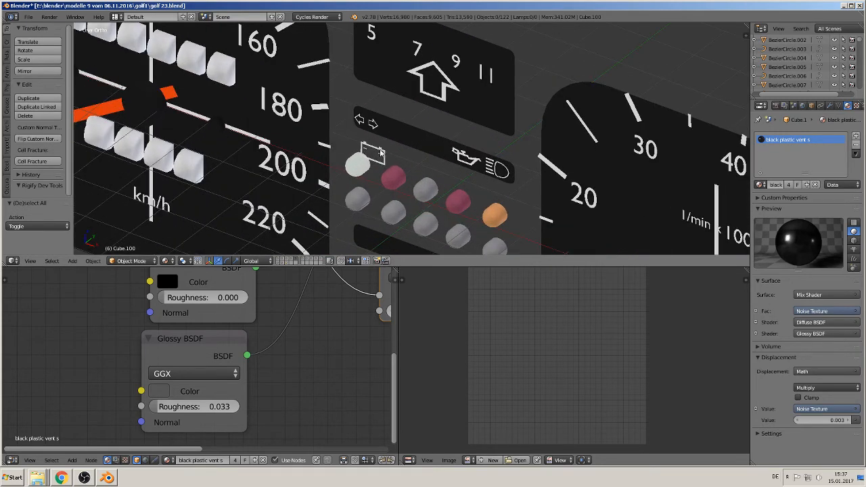
{"action": "right_click", "coordinate": [380, 151]}
{"action": "key", "text": "g"}
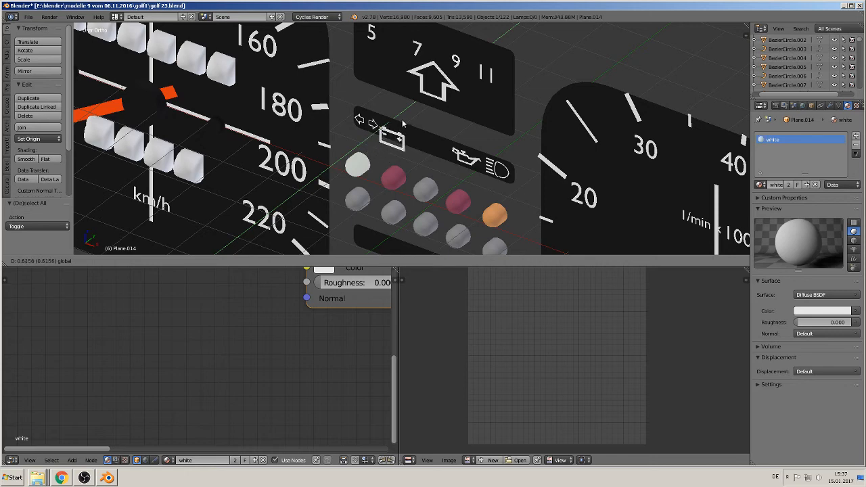
{"action": "left_click", "coordinate": [410, 121]}
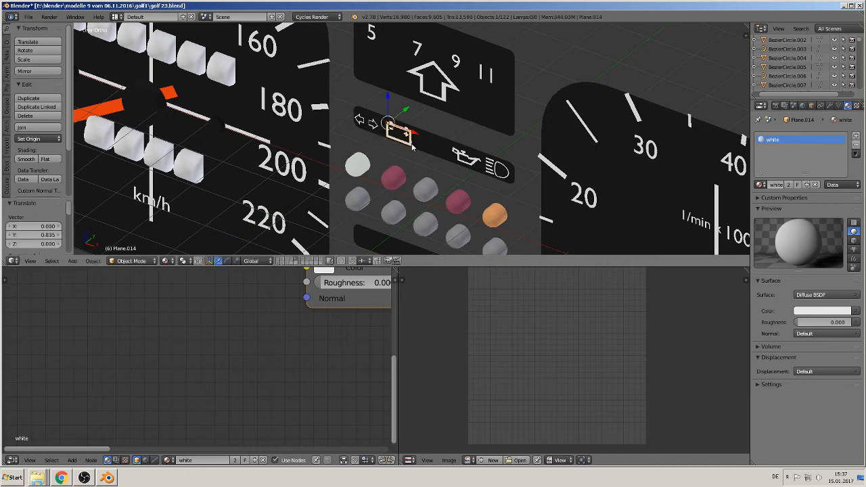
- Extrude the rev counter's black face forward by -0.858 along the Y axis
{"action": "scroll", "coordinate": [411, 145], "scroll_direction": "down", "scroll_amount": 7}
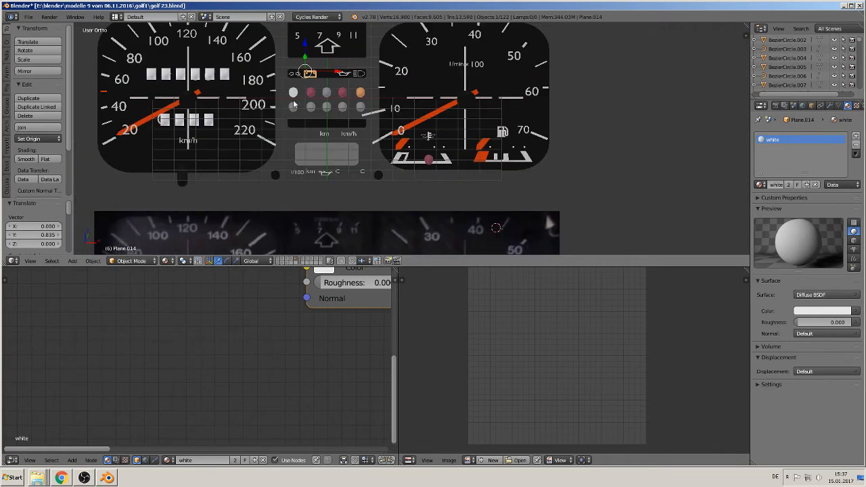
{"action": "scroll", "coordinate": [293, 103], "scroll_direction": "down", "scroll_amount": 2}
{"action": "middle_click_drag", "start_coordinate": [293, 103], "coordinate": [309, 149]}
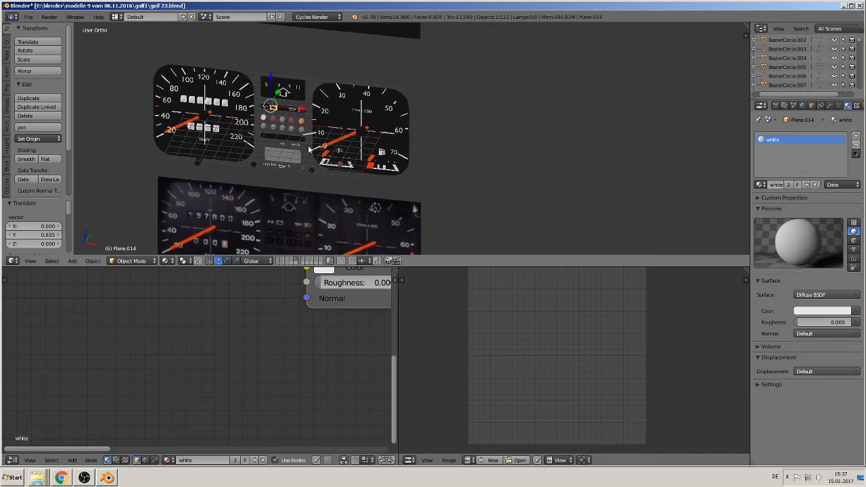
{"action": "right_click", "coordinate": [406, 101]}
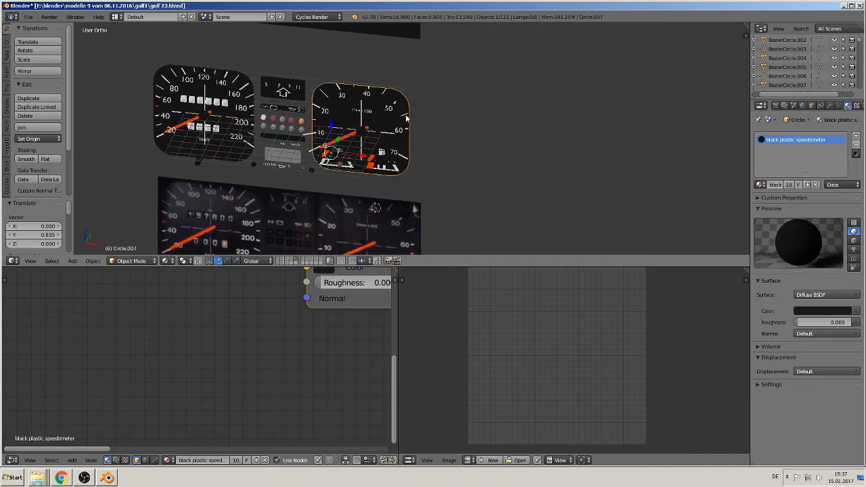
{"action": "middle_click_drag", "start_coordinate": [406, 101], "coordinate": [379, 183]}
{"action": "scroll", "coordinate": [379, 181], "scroll_direction": "up", "scroll_amount": 2}
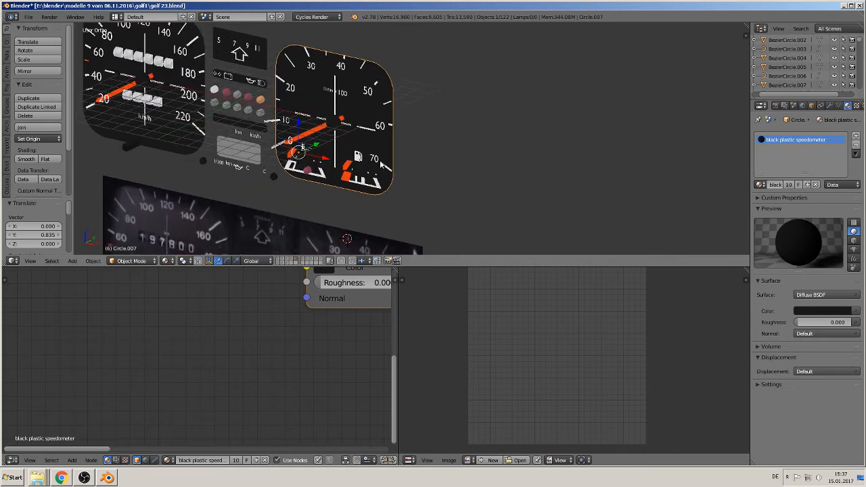
{"action": "key", "text": "Tab"}
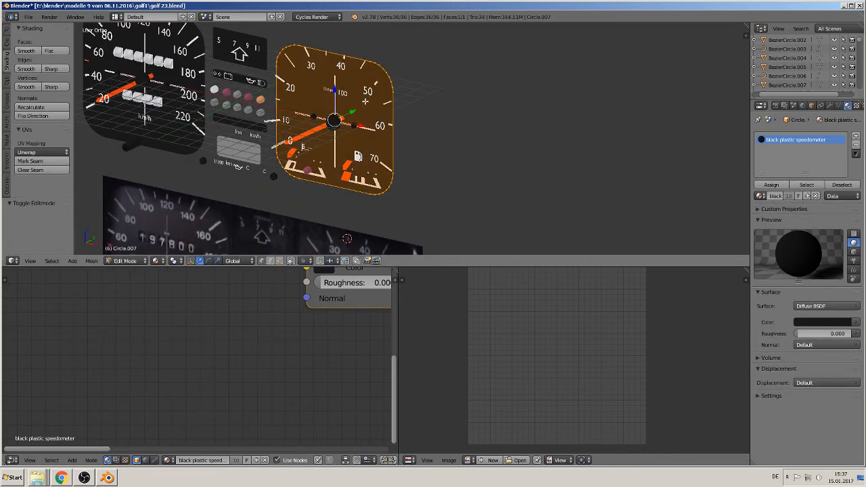
{"action": "key", "text": "e"}
{"action": "left_click_drag", "start_coordinate": [355, 110], "coordinate": [349, 116]}
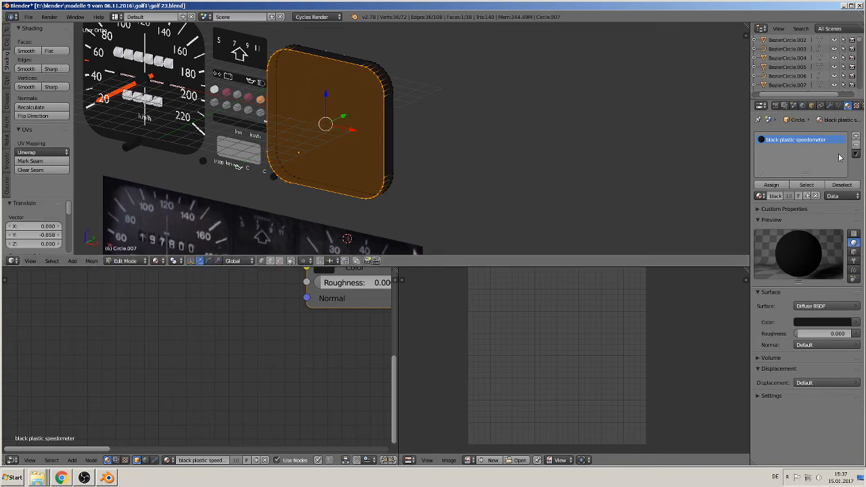
- Add a second material slot with the scheinwerfer glas material, assign it to the rev counter's front face and return to Object Mode
{"action": "left_click", "coordinate": [856, 137]}
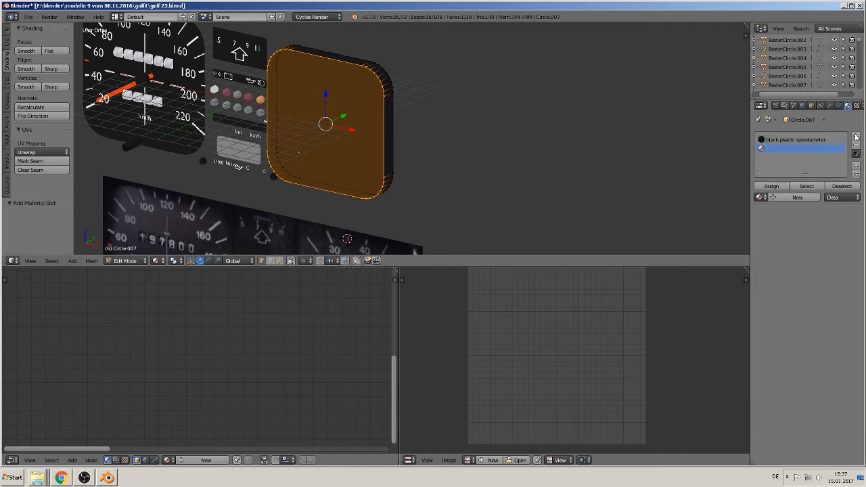
{"action": "left_click", "coordinate": [761, 198]}
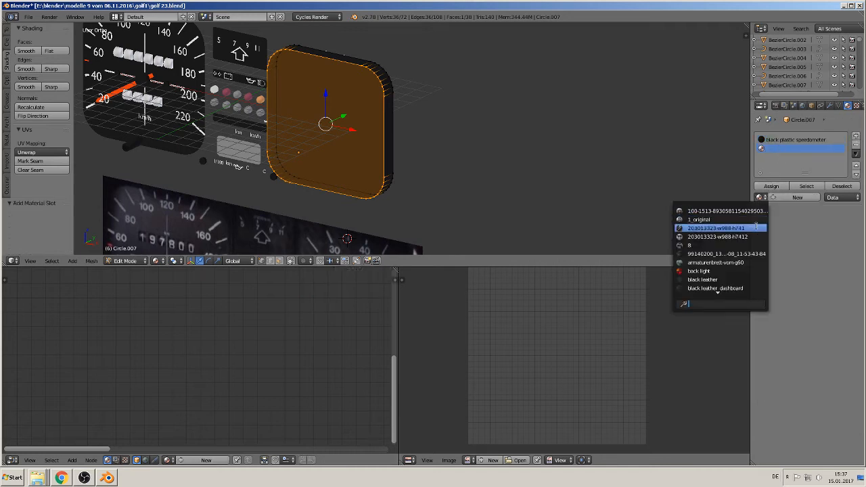
{"action": "type", "text": "GLAS"}
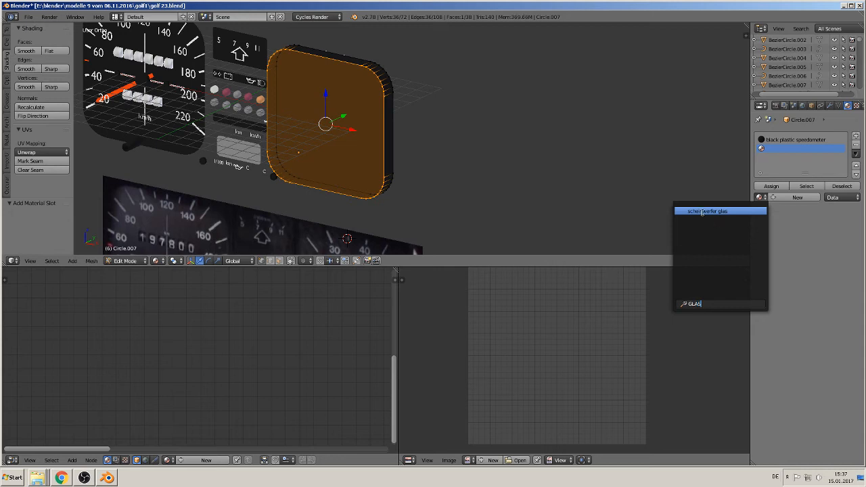
{"action": "left_click", "coordinate": [719, 211]}
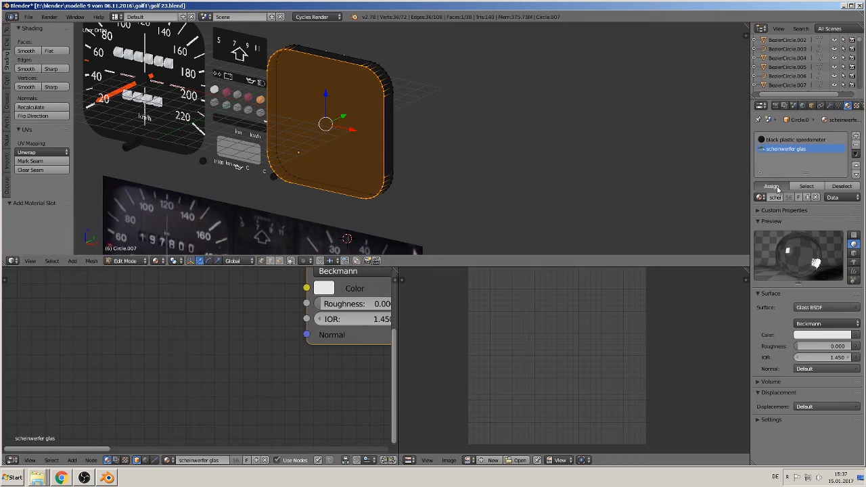
{"action": "key", "text": "Tab"}
- Preview the glass-fronted rev counter in rendered viewport shading and return to the previous shading
{"action": "middle_click_drag", "start_coordinate": [389, 156], "coordinate": [512, 189], "text": "shift"}
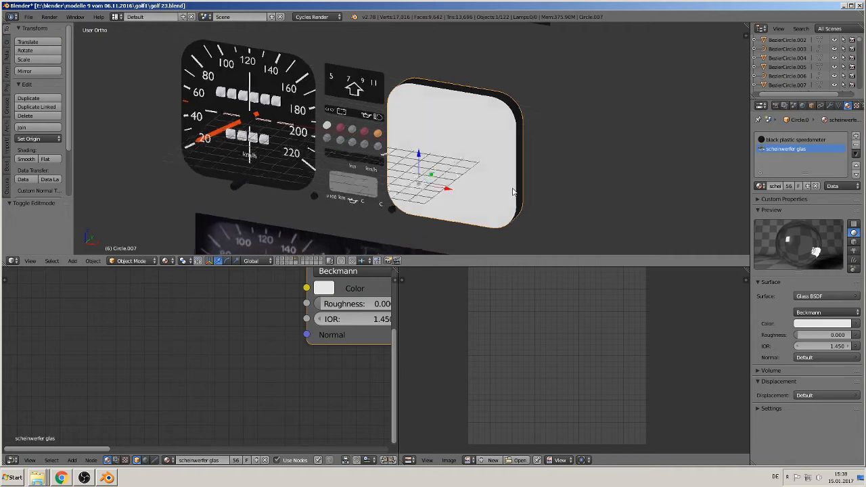
{"action": "left_click", "coordinate": [167, 260]}
{"action": "left_click", "coordinate": [183, 201]}
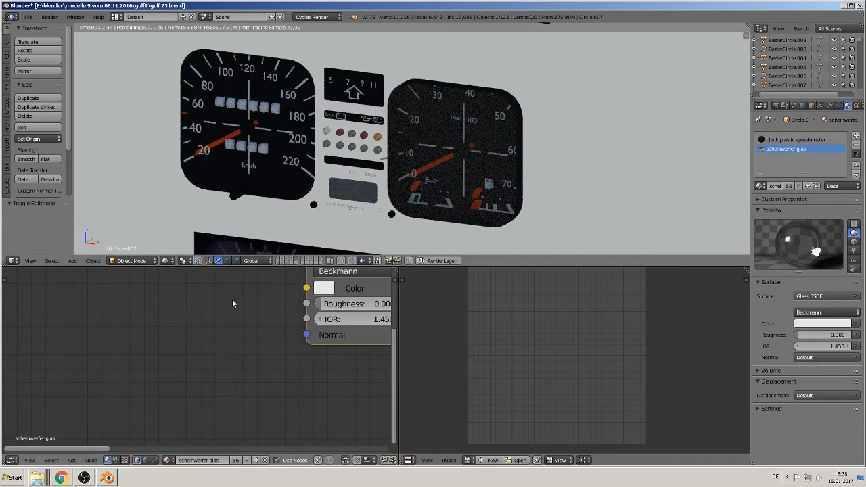
{"action": "left_click", "coordinate": [166, 260]}
{"action": "left_click", "coordinate": [173, 211]}
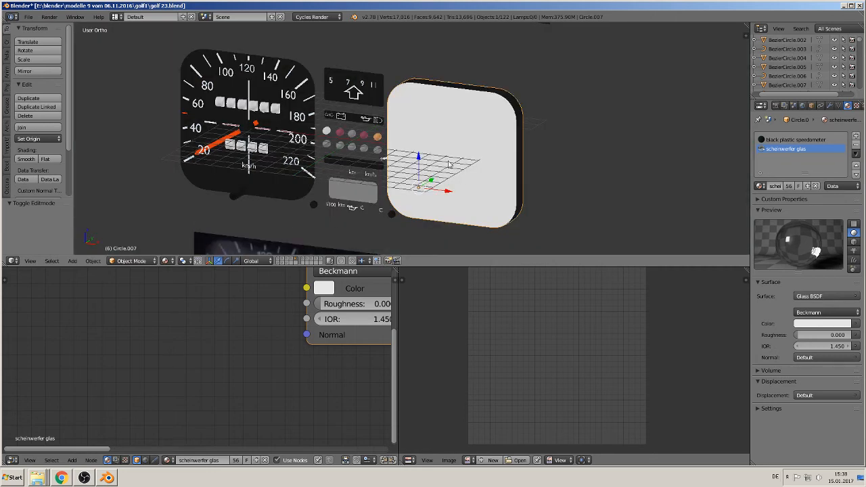
- Extrude the speedometer's black face forward by -0.744 along the Y axis
{"action": "right_click", "coordinate": [297, 64]}
{"action": "key", "text": "Tab"}
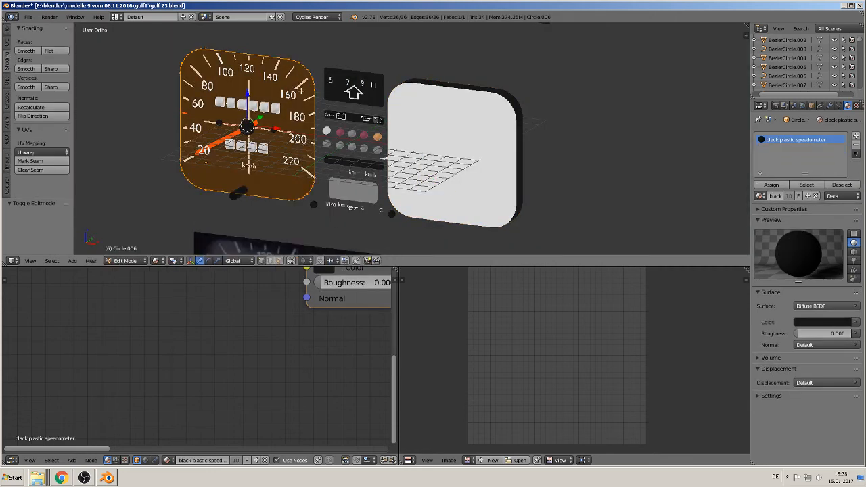
{"action": "middle_click_drag", "start_coordinate": [302, 91], "coordinate": [269, 114]}
{"action": "key", "text": "e"}
{"action": "right_click", "coordinate": [269, 114]}
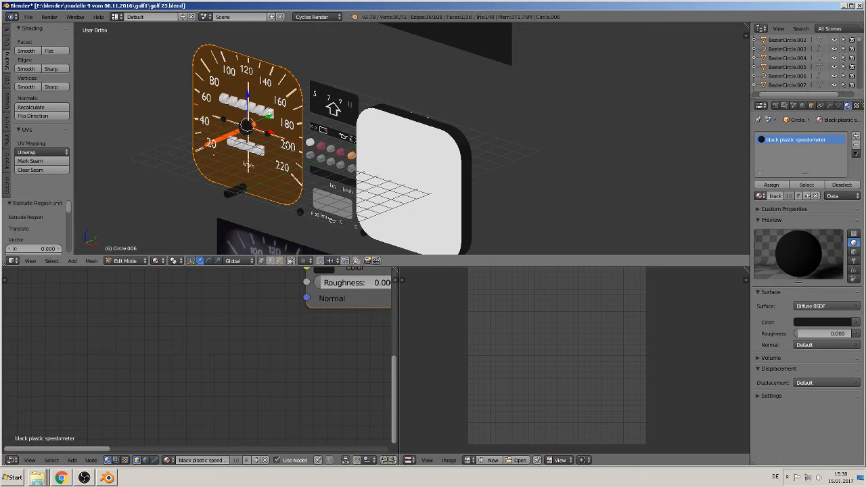
{"action": "left_click_drag", "start_coordinate": [271, 117], "coordinate": [266, 127]}
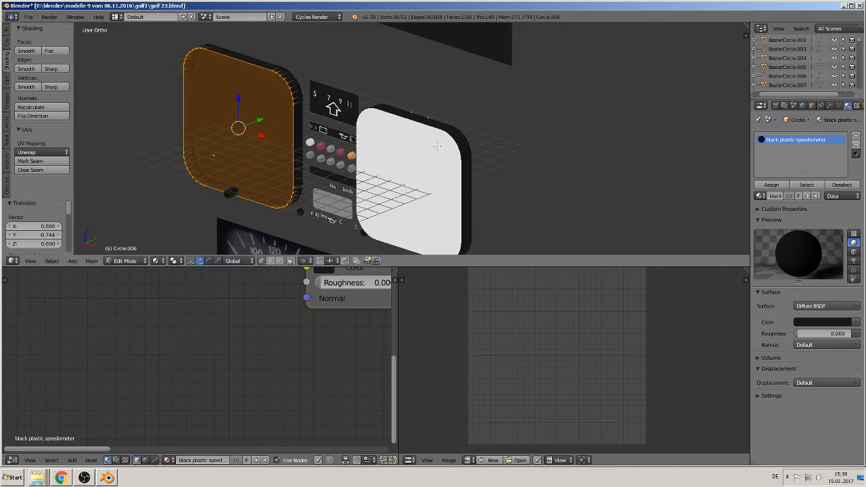
- Assign the scheinwerfer glas material in a new slot to the speedometer's front face and return to Object Mode
{"action": "left_click", "coordinate": [855, 138]}
{"action": "left_click", "coordinate": [762, 197]}
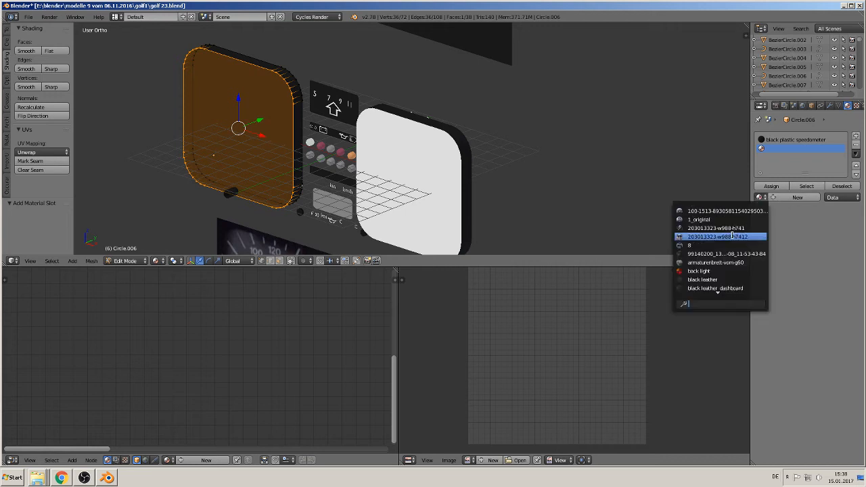
{"action": "type", "text": "GLA"}
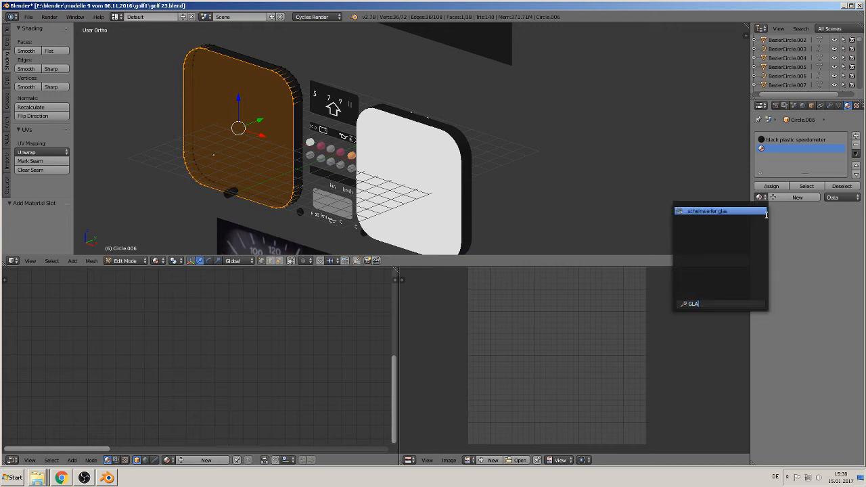
{"action": "left_click", "coordinate": [736, 212]}
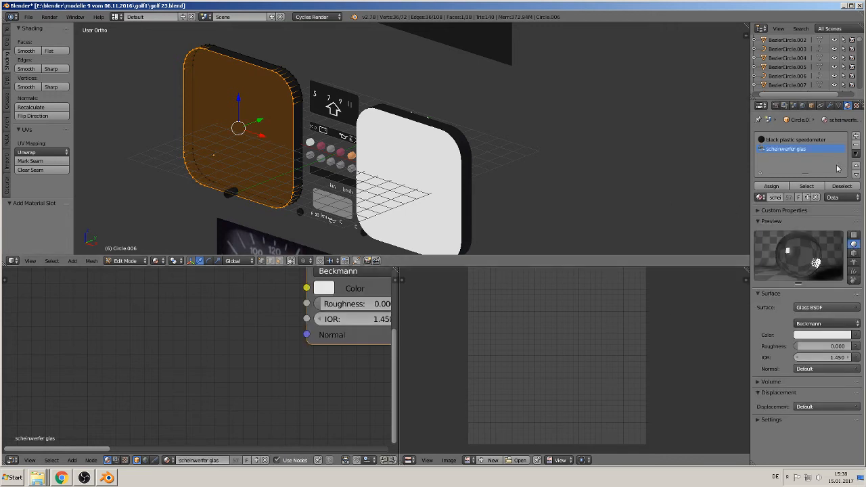
{"action": "left_click", "coordinate": [771, 187]}
{"action": "key", "text": "Tab"}
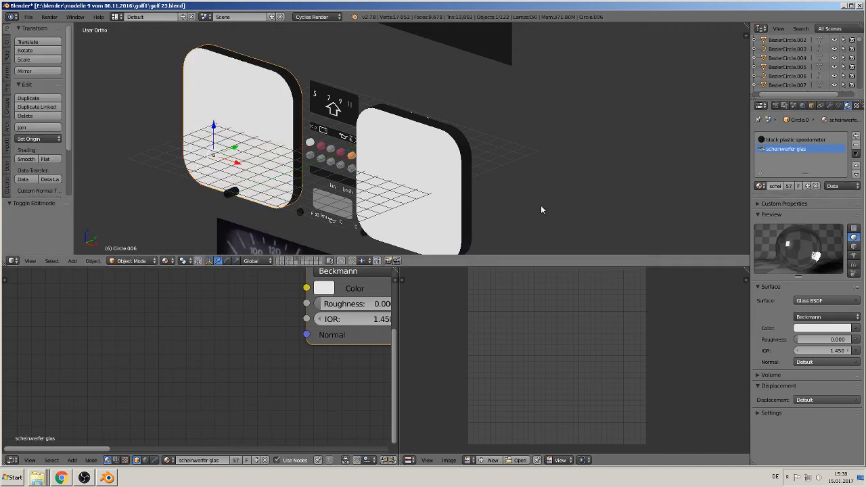
- Box-select all the gauge parts between the black panel and the reference photo and join them
{"action": "middle_click_drag", "start_coordinate": [372, 156], "coordinate": [470, 149], "text": "shift"}
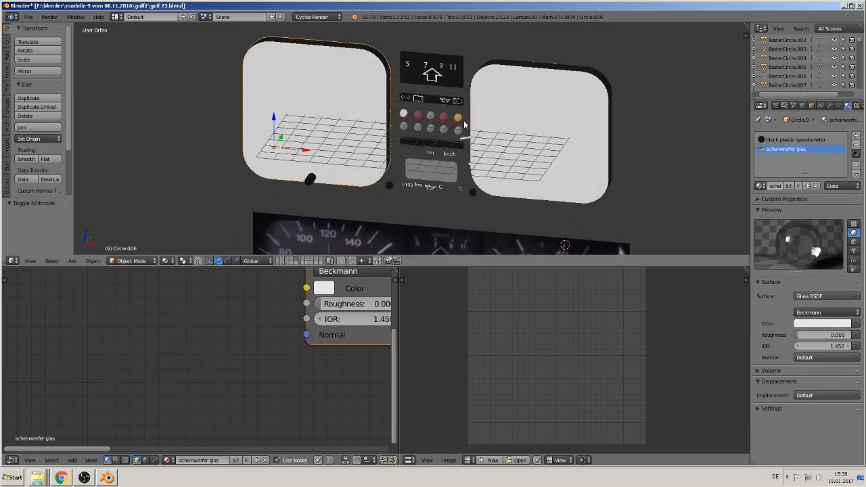
{"action": "scroll", "coordinate": [464, 119], "scroll_direction": "down", "scroll_amount": 1}
{"action": "scroll", "coordinate": [458, 95], "scroll_direction": "down", "scroll_amount": 5}
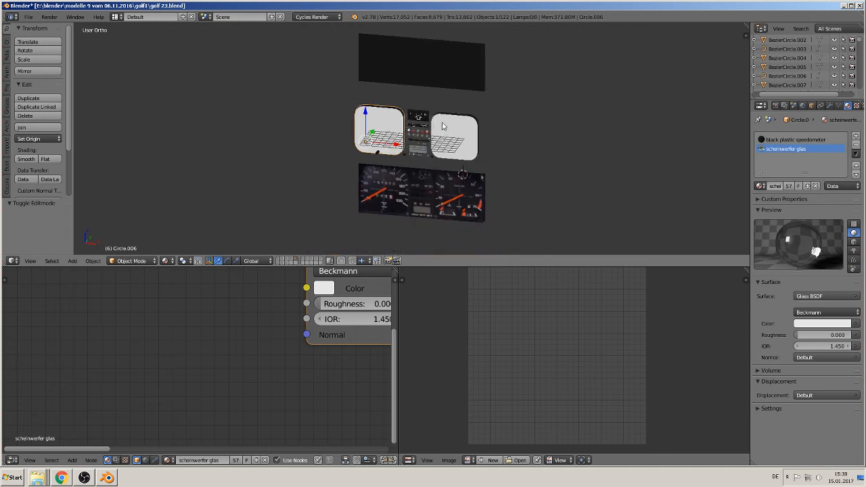
{"action": "key", "text": "a"}
{"action": "middle_click_drag", "start_coordinate": [450, 147], "coordinate": [470, 131]}
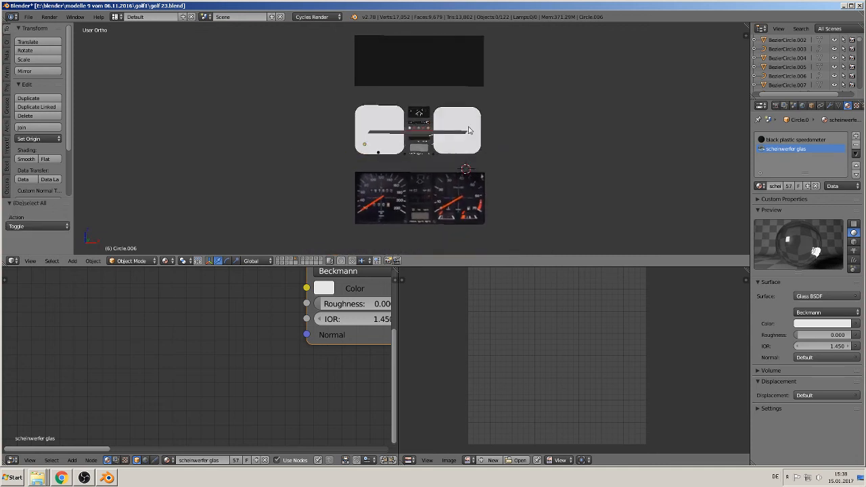
{"action": "key", "text": "b"}
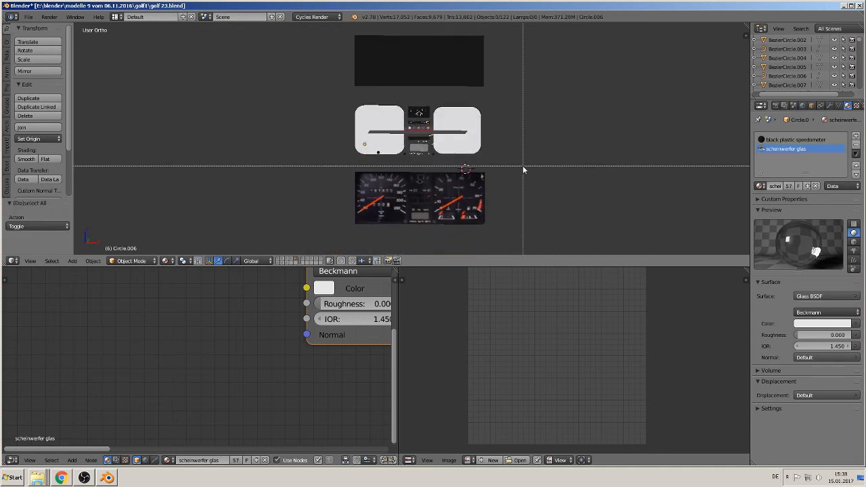
{"action": "left_click_drag", "start_coordinate": [509, 164], "coordinate": [317, 96]}
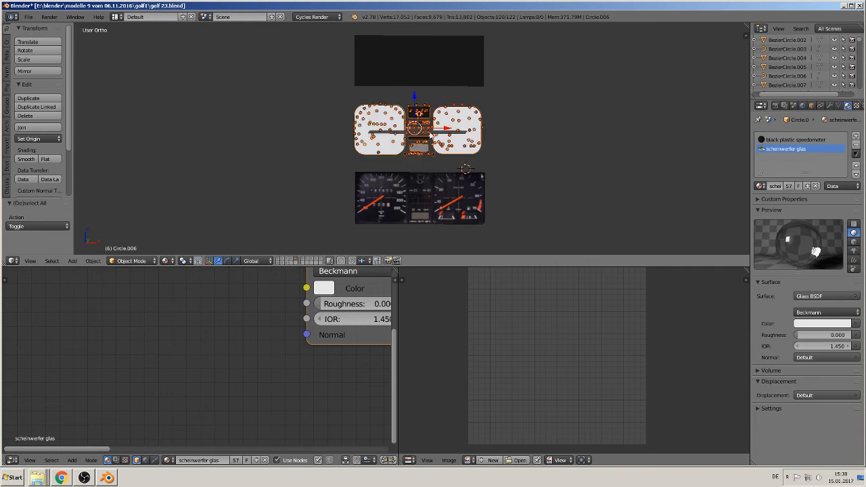
{"action": "middle_click_drag", "start_coordinate": [379, 138], "coordinate": [405, 144]}
{"action": "scroll", "coordinate": [399, 144], "scroll_direction": "up", "scroll_amount": 2}
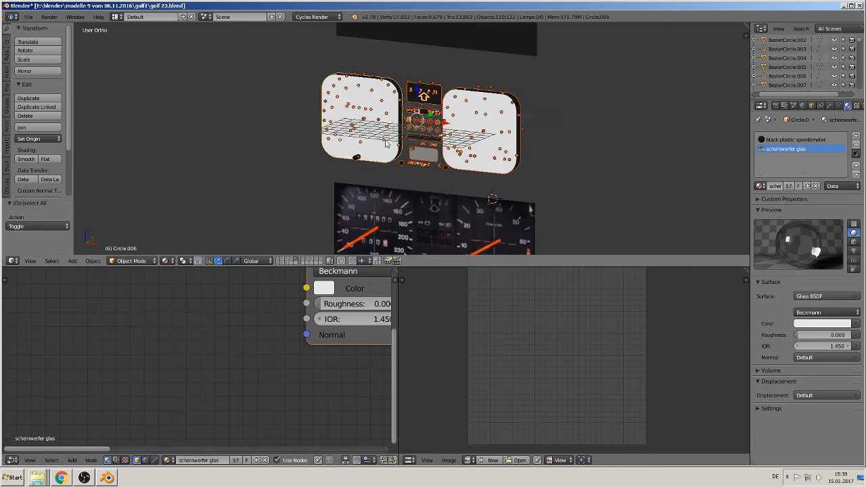
{"action": "left_click", "coordinate": [37, 128]}
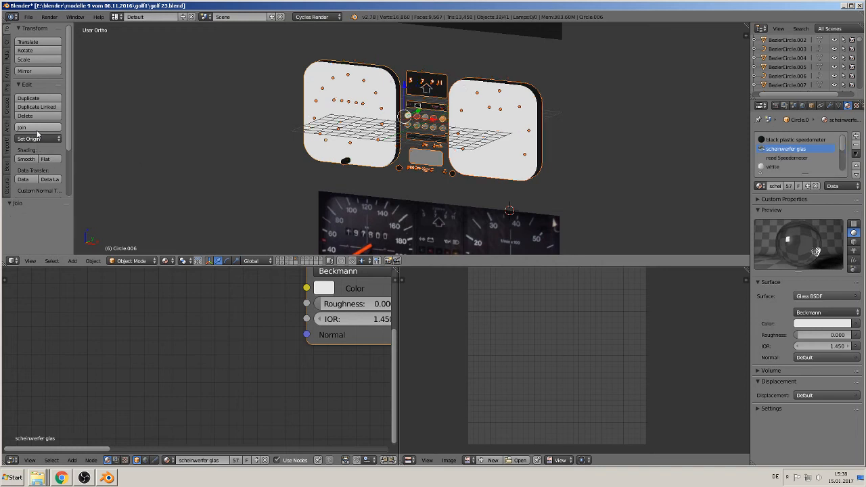
{"action": "scroll", "coordinate": [423, 136], "scroll_direction": "down", "scroll_amount": 4}
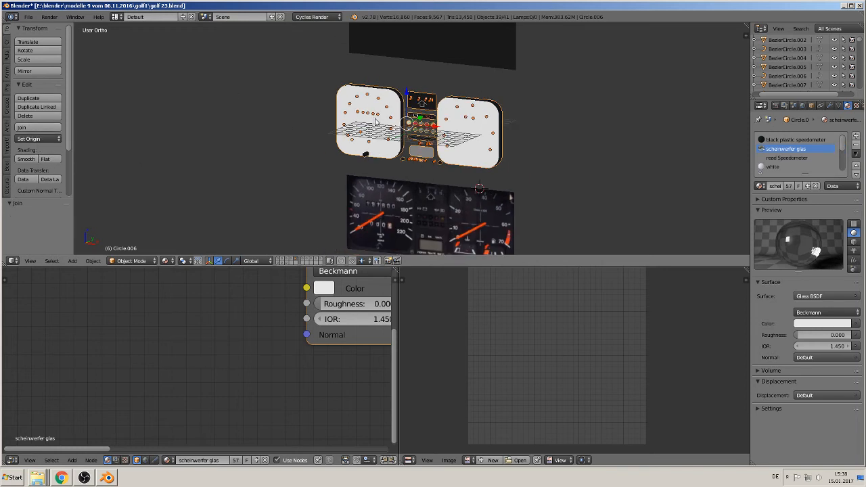
- Move the joined gauge cluster to layer 13 and display that layer with the dashboard
{"action": "key", "text": "g"}
{"action": "right_click", "coordinate": [449, 141]}
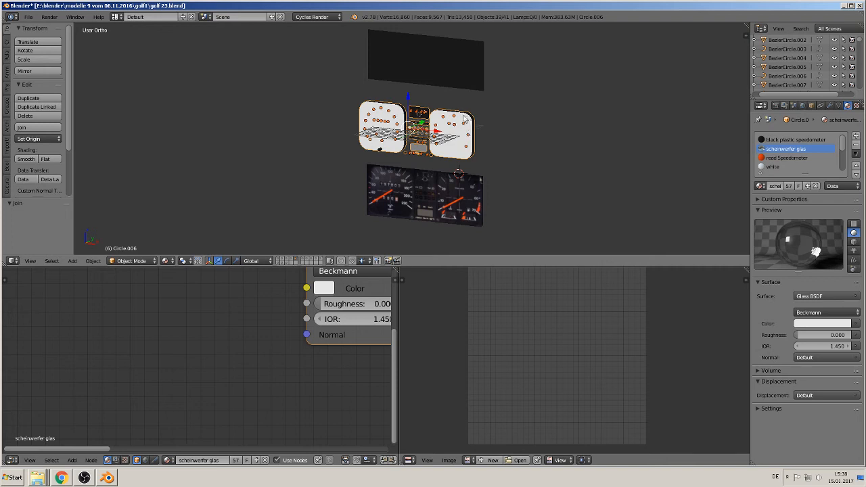
{"action": "key", "text": "KP_1"}
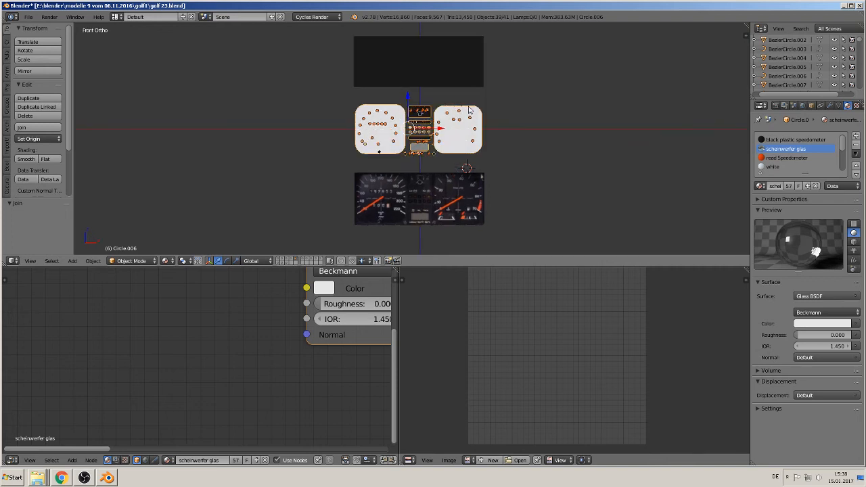
{"action": "key", "text": "m"}
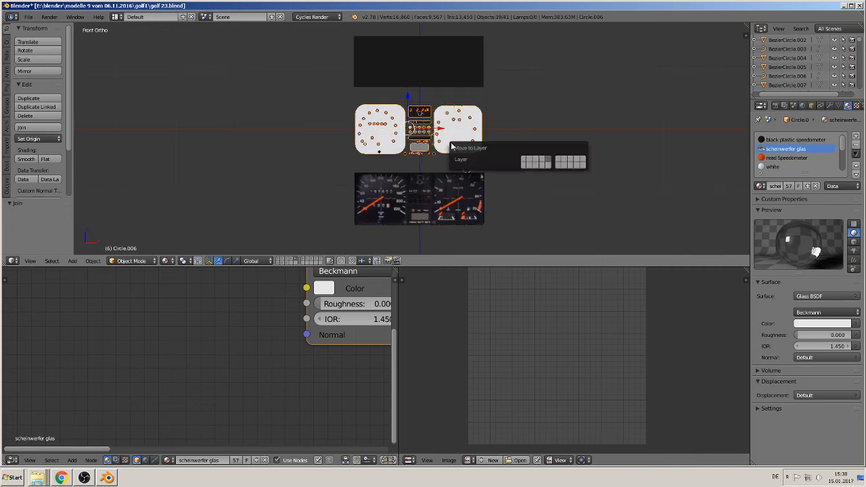
{"action": "key", "text": "m"}
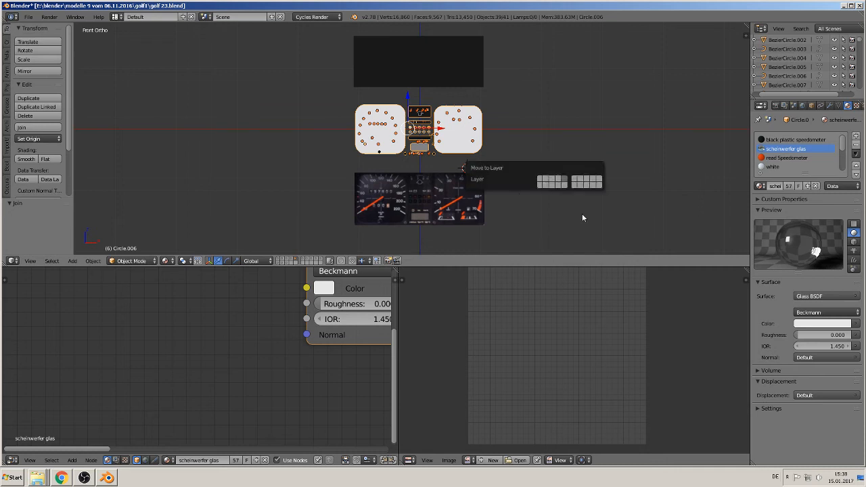
{"action": "left_click", "coordinate": [553, 184]}
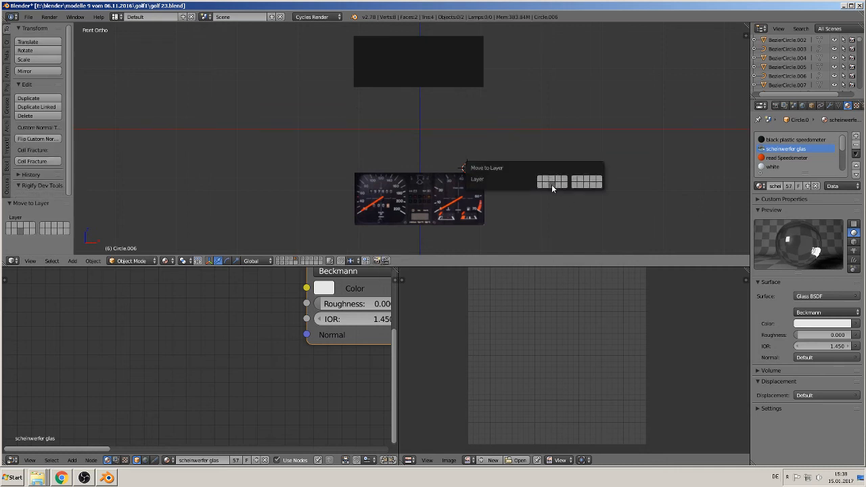
{"action": "left_click", "coordinate": [288, 260]}
- Scale the gauge cluster to 0.108 and move it 5.685 on X and -6.369 on Z, onto the dark dashboard model
{"action": "middle_click_drag", "start_coordinate": [507, 120], "coordinate": [463, 137]}
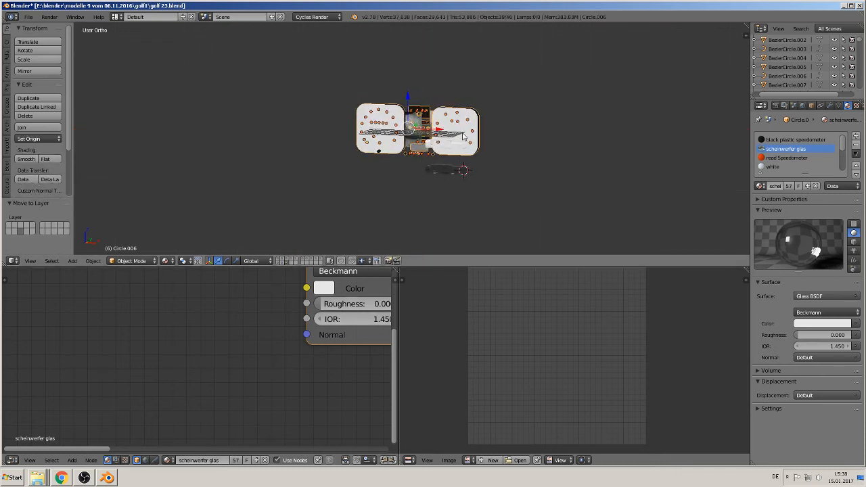
{"action": "scroll", "coordinate": [463, 135], "scroll_direction": "up", "scroll_amount": 5}
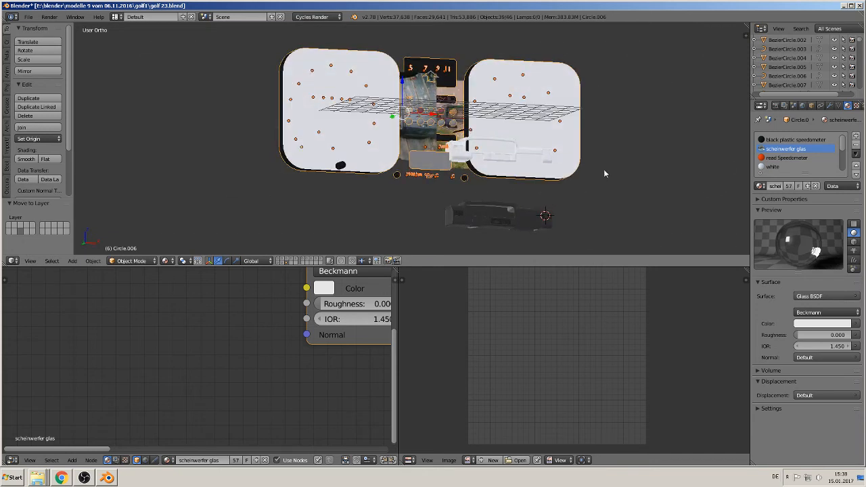
{"action": "middle_click_drag", "start_coordinate": [604, 174], "coordinate": [569, 179]}
{"action": "key", "text": "KP_1"}
{"action": "key", "text": "s"}
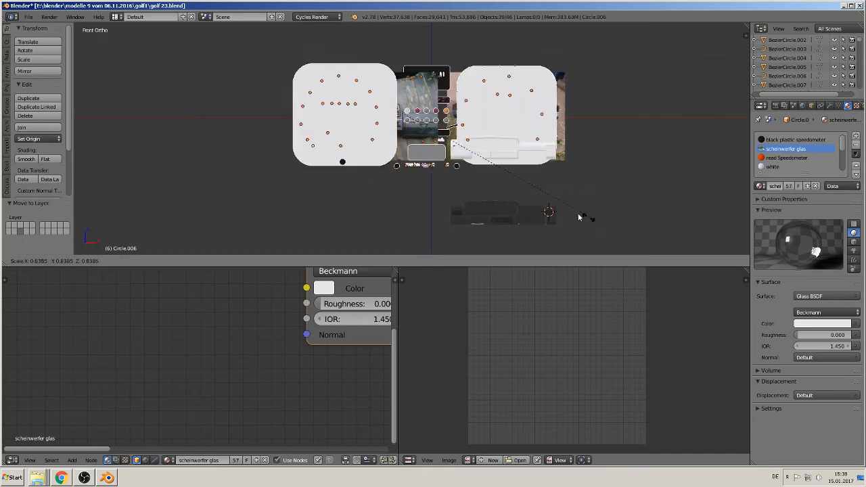
{"action": "left_click", "coordinate": [421, 136]}
{"action": "key", "text": "g"}
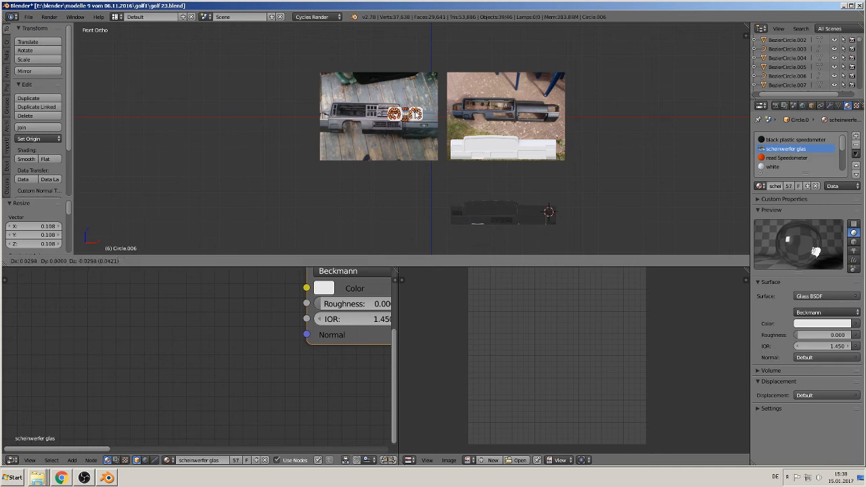
{"action": "left_click", "coordinate": [532, 217]}
- Scale the gauge cluster by 0.679 and shift it about -0.55 along X within the dashboard's instrument opening
{"action": "scroll", "coordinate": [615, 228], "scroll_direction": "up", "scroll_amount": 4}
{"action": "middle_click_drag", "start_coordinate": [615, 229], "coordinate": [426, 48], "text": "shift"}
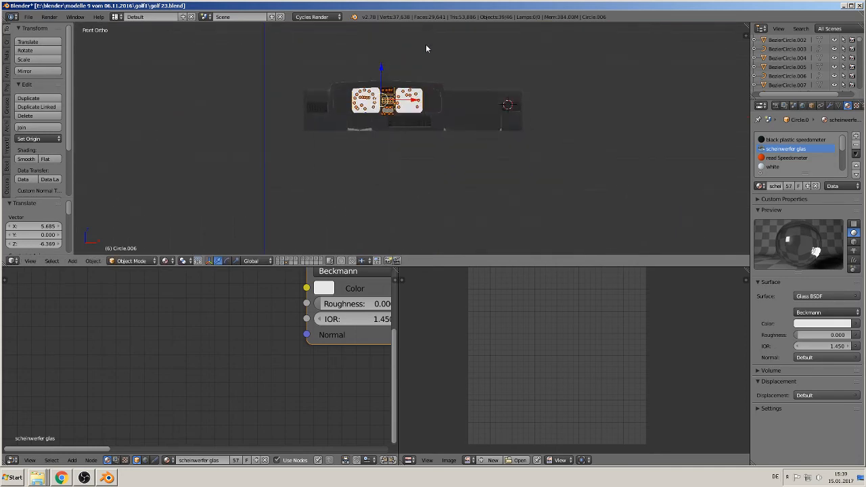
{"action": "scroll", "coordinate": [426, 49], "scroll_direction": "up", "scroll_amount": 1}
{"action": "middle_click_drag", "start_coordinate": [457, 105], "coordinate": [562, 364], "text": "shift"}
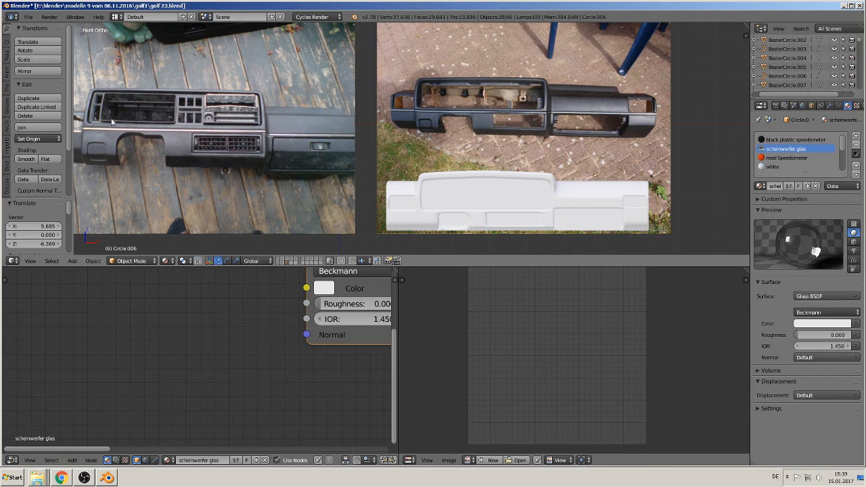
{"action": "middle_click_drag", "start_coordinate": [395, 184], "coordinate": [437, 156], "text": "shift"}
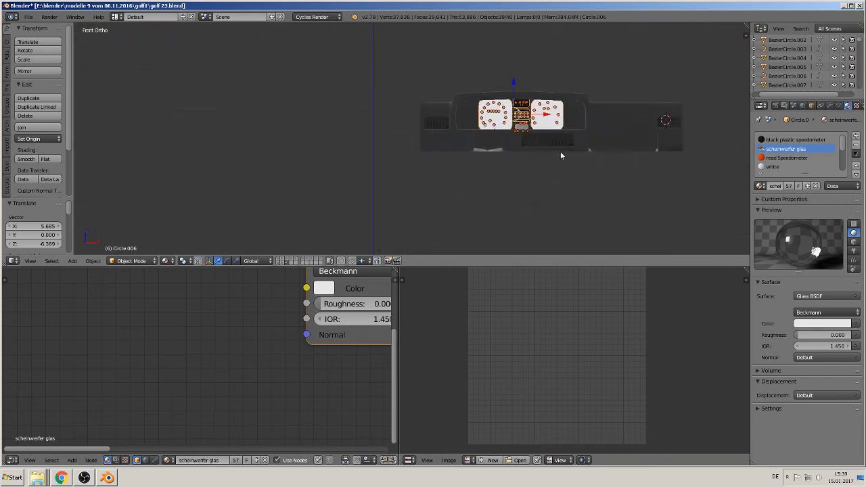
{"action": "middle_click_drag", "start_coordinate": [560, 152], "coordinate": [467, 173], "text": "shift"}
{"action": "scroll", "coordinate": [508, 178], "scroll_direction": "up", "scroll_amount": 7}
{"action": "key", "text": "s"}
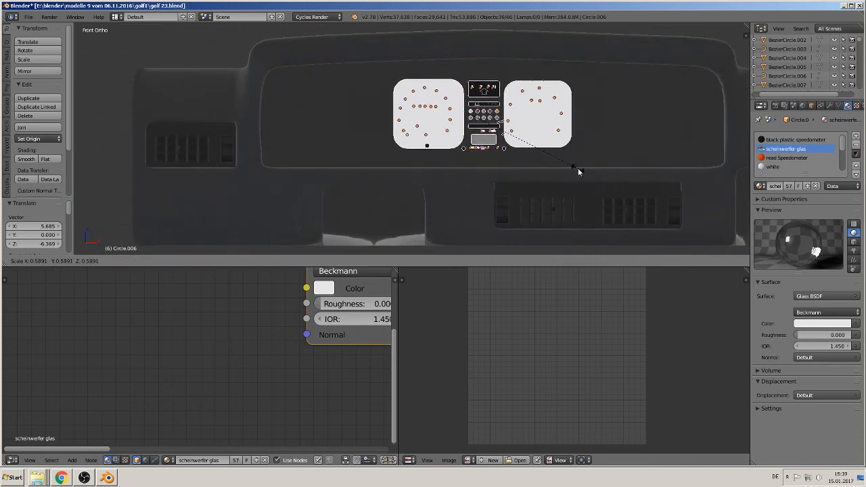
{"action": "left_click", "coordinate": [596, 174]}
{"action": "key", "text": "g"}
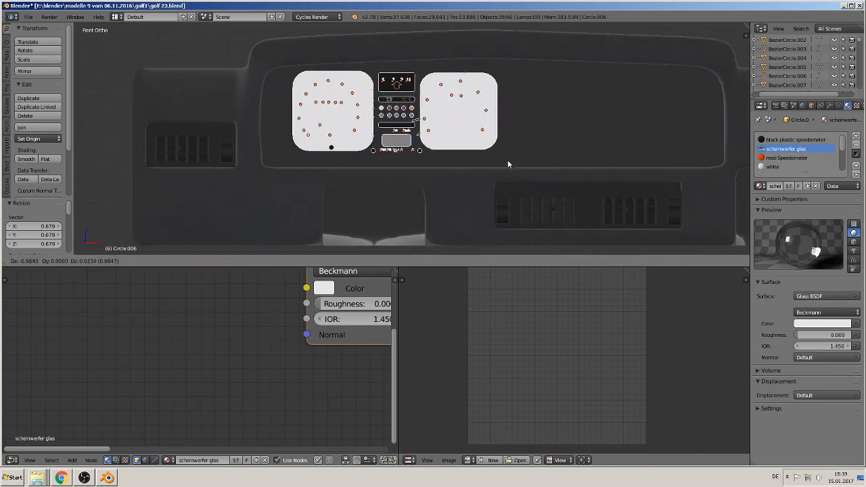
{"action": "left_click", "coordinate": [512, 167]}
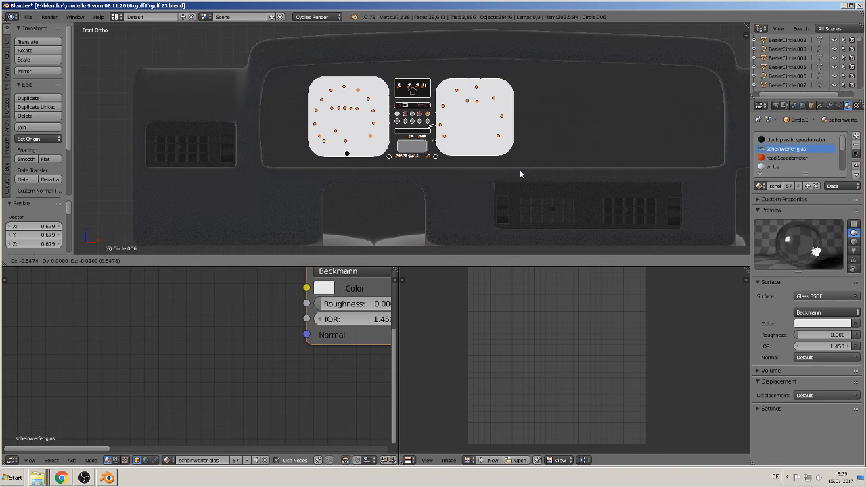
- Pull the gauge cluster forward about -0.7 along Y into the dashboard's opening and deselect everything
{"action": "middle_click_drag", "start_coordinate": [518, 168], "coordinate": [402, 116]}
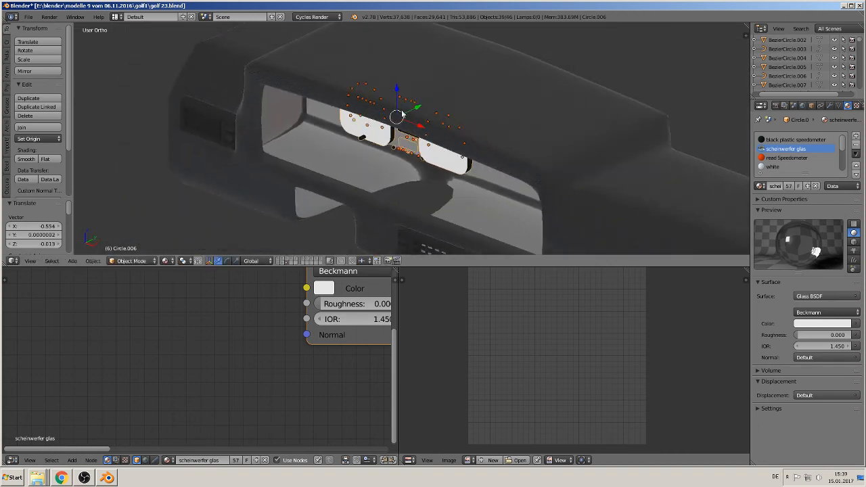
{"action": "key", "text": "g"}
{"action": "key", "text": "y"}
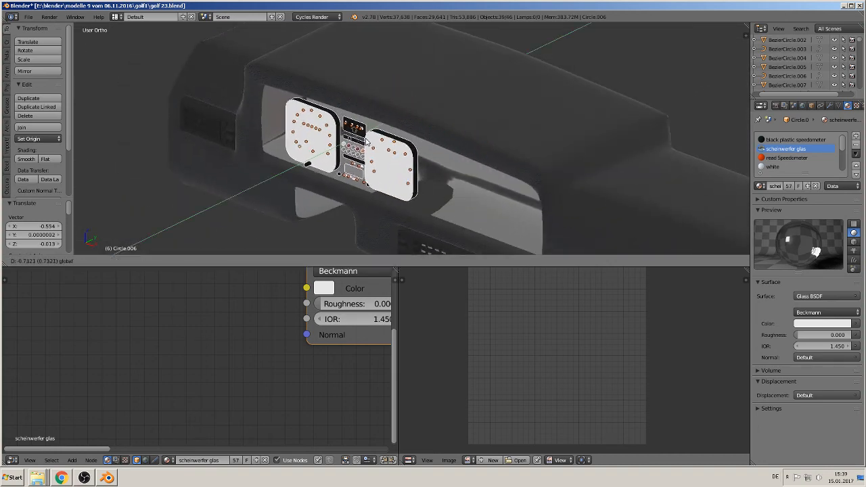
{"action": "left_click", "coordinate": [366, 146]}
{"action": "middle_click_drag", "start_coordinate": [366, 146], "coordinate": [433, 221]}
{"action": "middle_click_drag", "start_coordinate": [433, 221], "coordinate": [396, 142], "text": "shift"}
{"action": "scroll", "coordinate": [397, 143], "scroll_direction": "up", "scroll_amount": 1}
{"action": "scroll", "coordinate": [398, 153], "scroll_direction": "down", "scroll_amount": 2}
{"action": "key", "text": "a"}
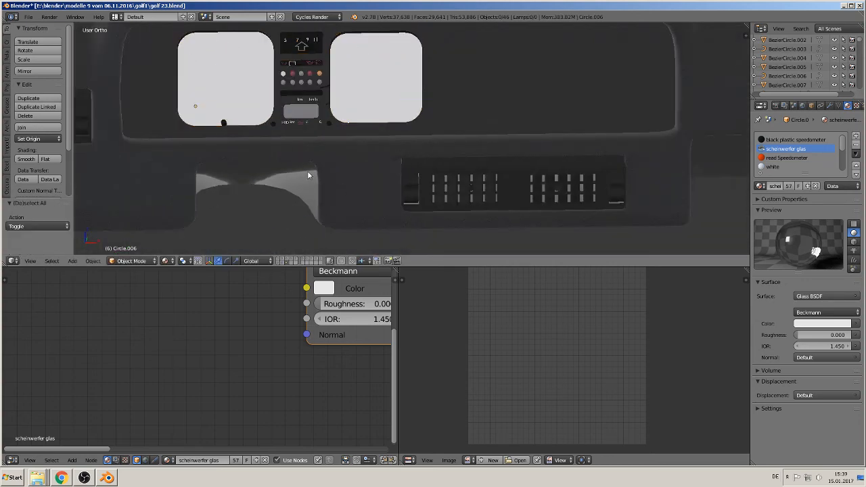
- Look through the scene layers and display the one holding the car radio
{"action": "middle_click_drag", "start_coordinate": [308, 170], "coordinate": [319, 146]}
{"action": "scroll", "coordinate": [321, 146], "scroll_direction": "down", "scroll_amount": 1}
{"action": "scroll", "coordinate": [398, 65], "scroll_direction": "down", "scroll_amount": 3}
{"action": "key", "text": "KP_1"}
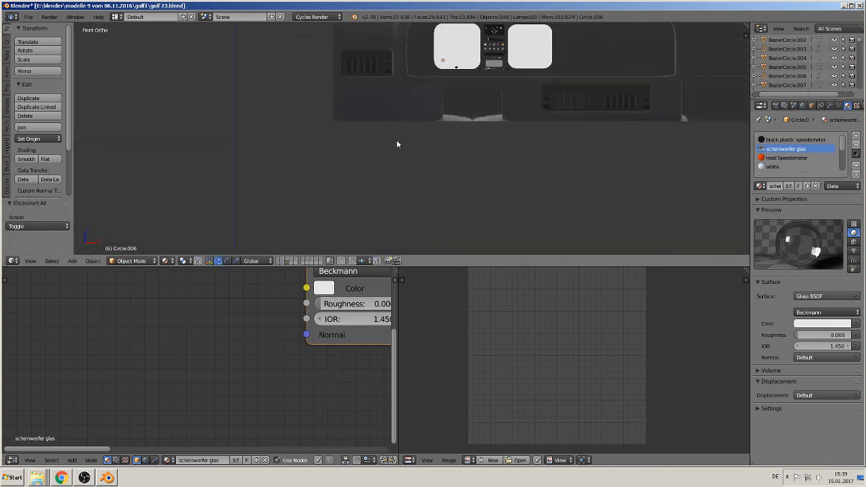
{"action": "scroll", "coordinate": [397, 142], "scroll_direction": "down", "scroll_amount": 3}
{"action": "left_click", "coordinate": [281, 262]}
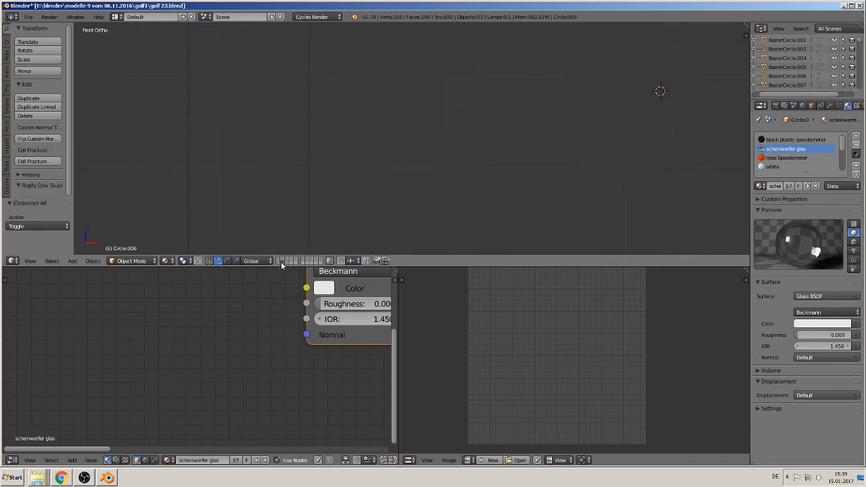
{"action": "scroll", "coordinate": [355, 159], "scroll_direction": "down", "scroll_amount": 4}
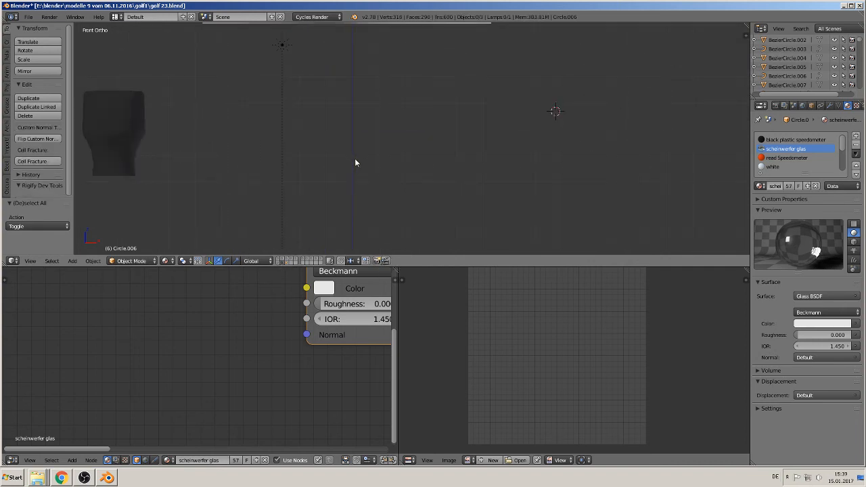
{"action": "left_click", "coordinate": [279, 263]}
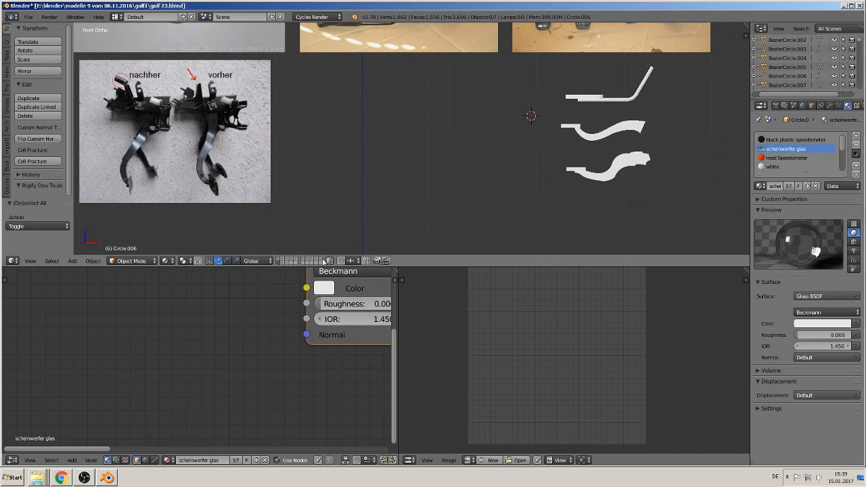
{"action": "left_click", "coordinate": [304, 261]}
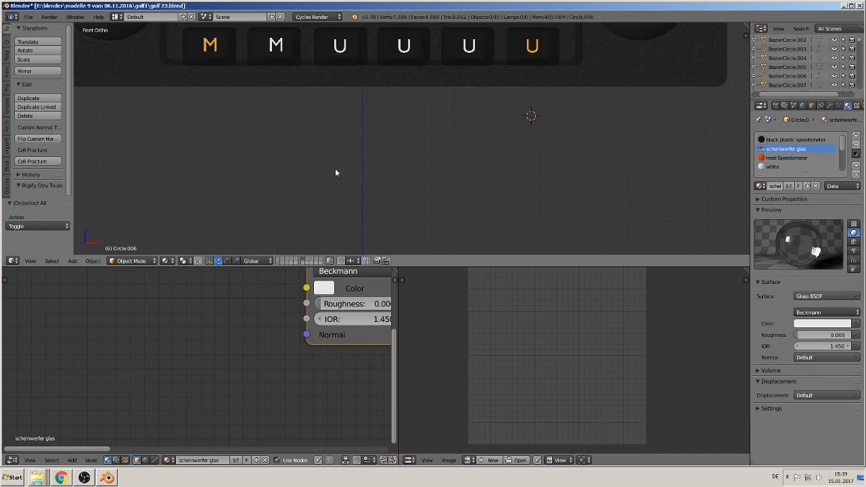
{"action": "scroll", "coordinate": [335, 173], "scroll_direction": "down", "scroll_amount": 4}
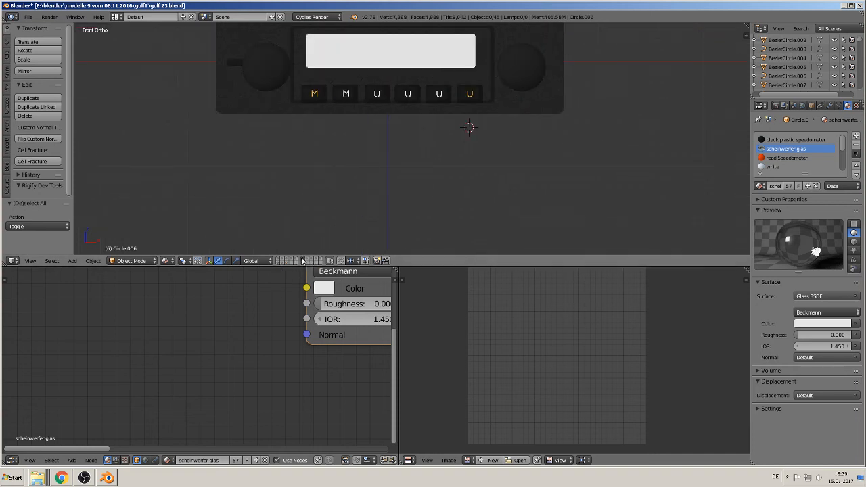
- Box-select all parts of the car radio and join them
{"action": "middle_click_drag", "start_coordinate": [366, 132], "coordinate": [349, 169], "text": "shift"}
{"action": "right_click", "coordinate": [350, 124]}
{"action": "scroll", "coordinate": [323, 153], "scroll_direction": "up", "scroll_amount": 2}
{"action": "scroll", "coordinate": [322, 152], "scroll_direction": "down", "scroll_amount": 2}
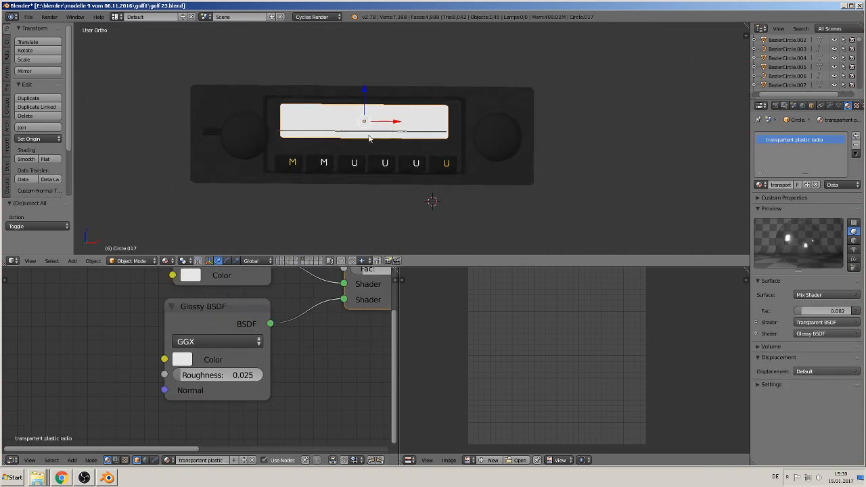
{"action": "scroll", "coordinate": [356, 178], "scroll_direction": "down", "scroll_amount": 3}
{"action": "key", "text": "a"}
{"action": "key", "text": "b"}
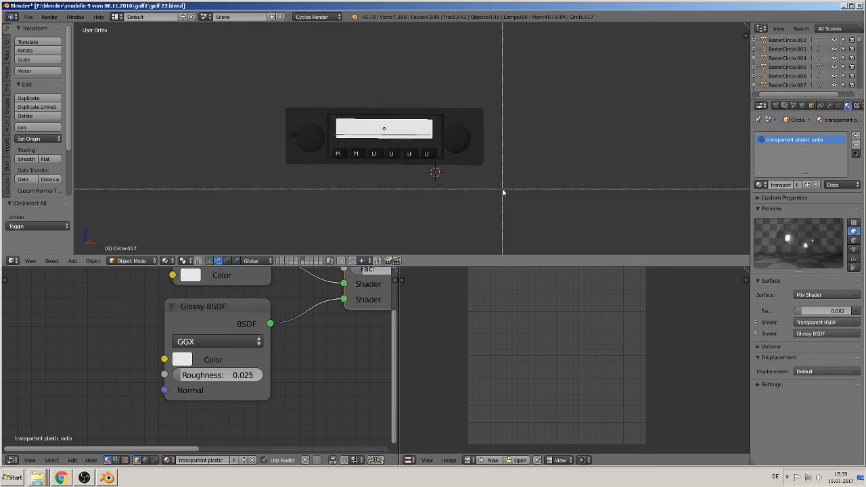
{"action": "left_click_drag", "start_coordinate": [501, 190], "coordinate": [236, 99]}
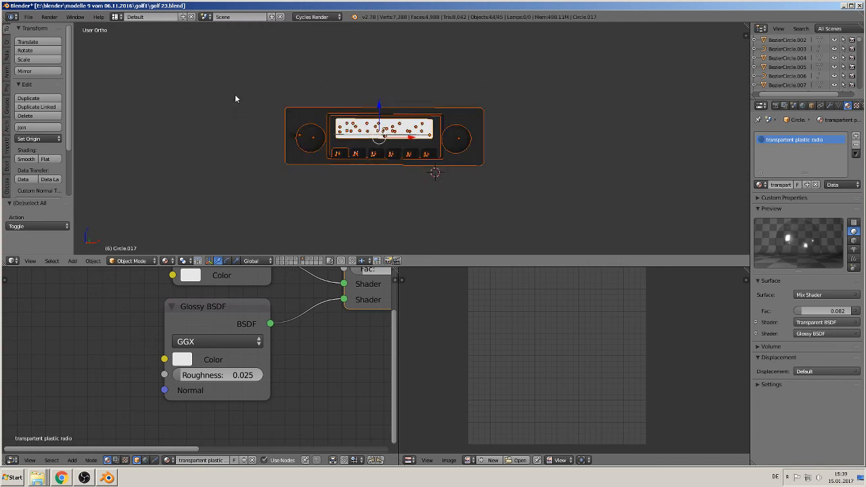
{"action": "left_click", "coordinate": [26, 128]}
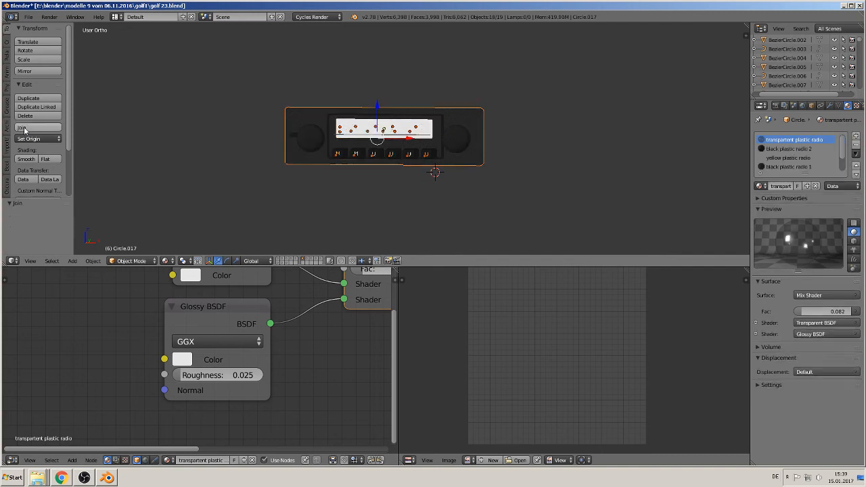
- Move the joined car radio to layer 13 and display that layer
{"action": "key", "text": "g"}
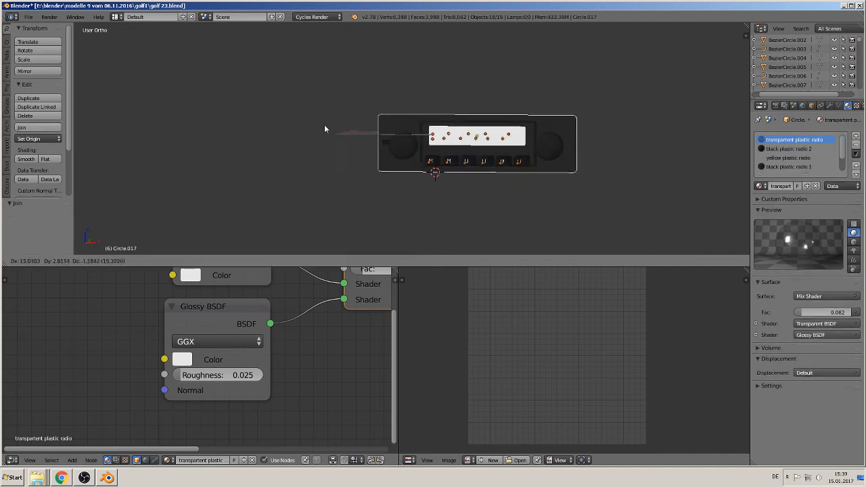
{"action": "right_click", "coordinate": [361, 144]}
{"action": "key", "text": "m"}
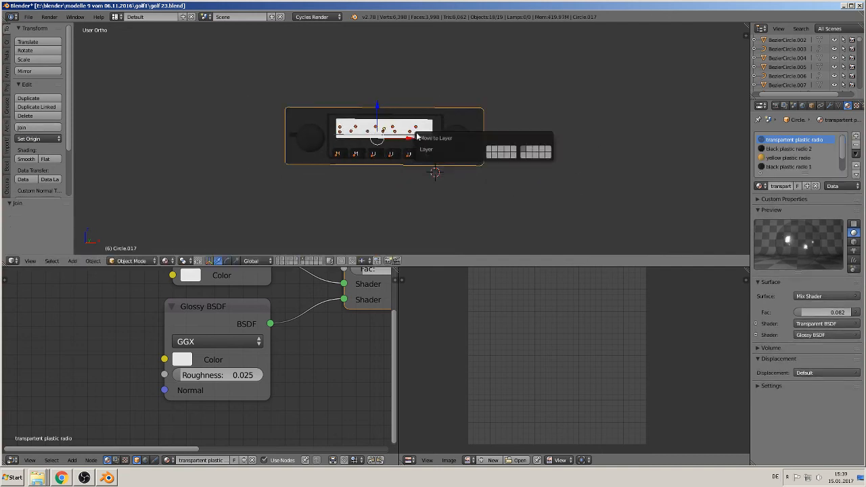
{"action": "left_click", "coordinate": [498, 154]}
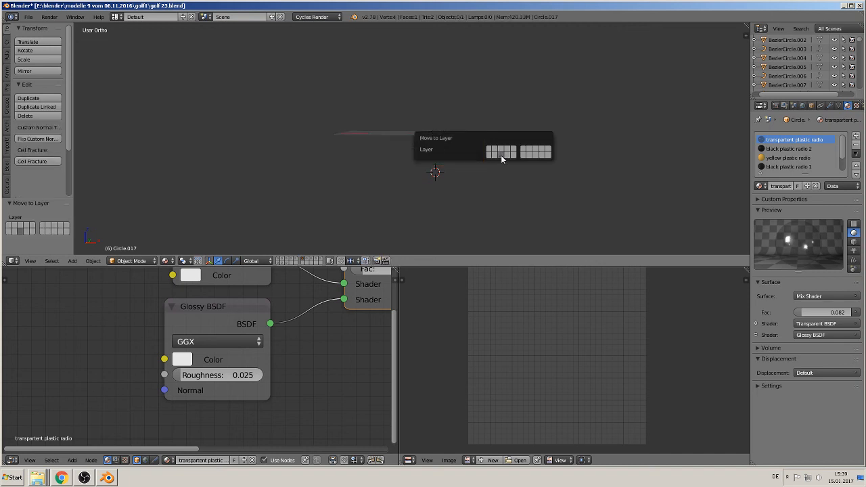
{"action": "left_click", "coordinate": [287, 263]}
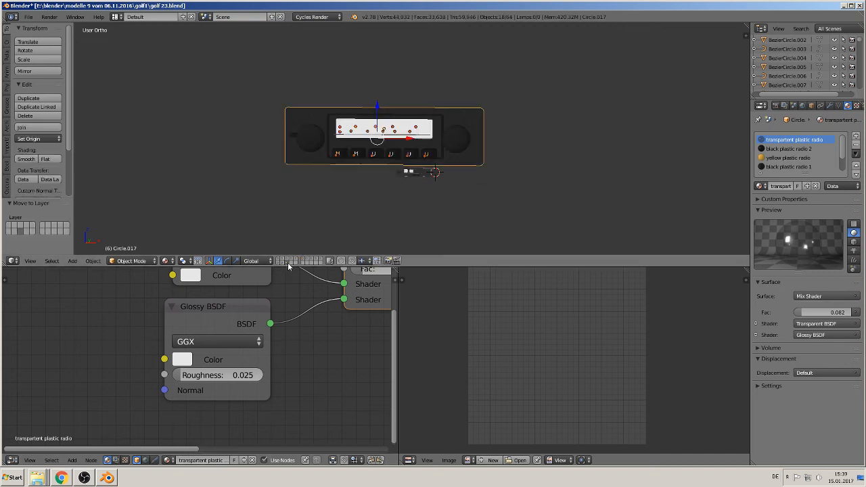
- Scale the car radio to 0.094 in front view to bring it near the dashboard's size
{"action": "key", "text": "KP_1"}
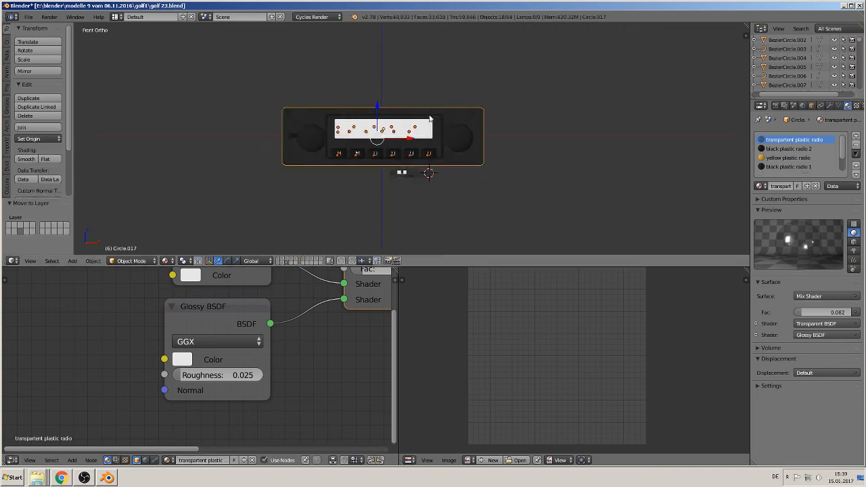
{"action": "key", "text": "s"}
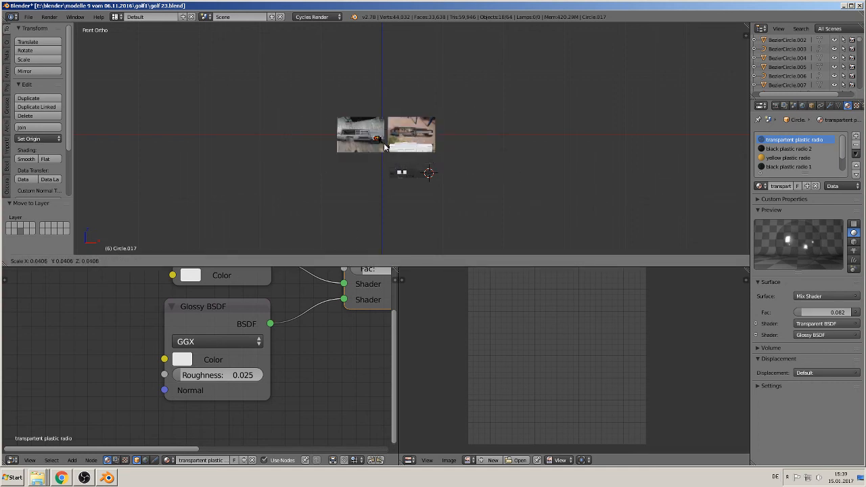
{"action": "left_click", "coordinate": [397, 149]}
{"action": "scroll", "coordinate": [397, 149], "scroll_direction": "up", "scroll_amount": 6}
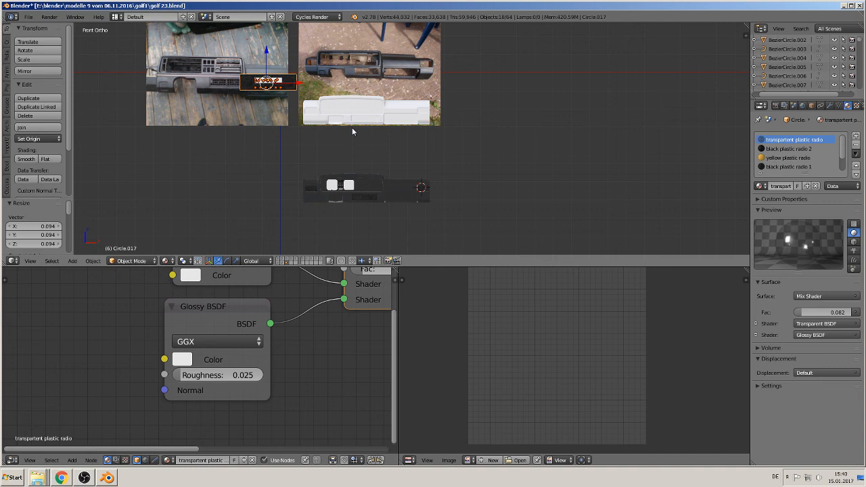
- Move the car radio into the dashboard's upper opening beside the instrument cluster in front view and scale it to 0.373
{"action": "key", "text": "g"}
{"action": "left_click", "coordinate": [456, 233]}
{"action": "key", "text": "s"}
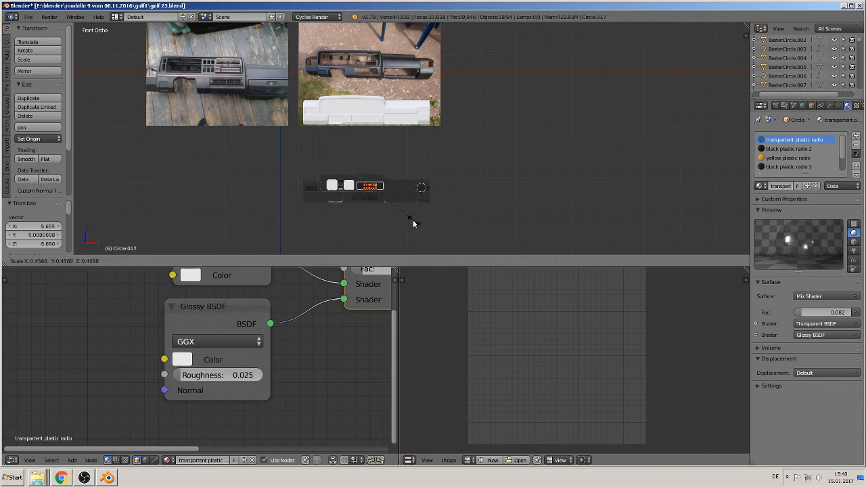
{"action": "left_click", "coordinate": [404, 218]}
{"action": "scroll", "coordinate": [404, 216], "scroll_direction": "up", "scroll_amount": 5}
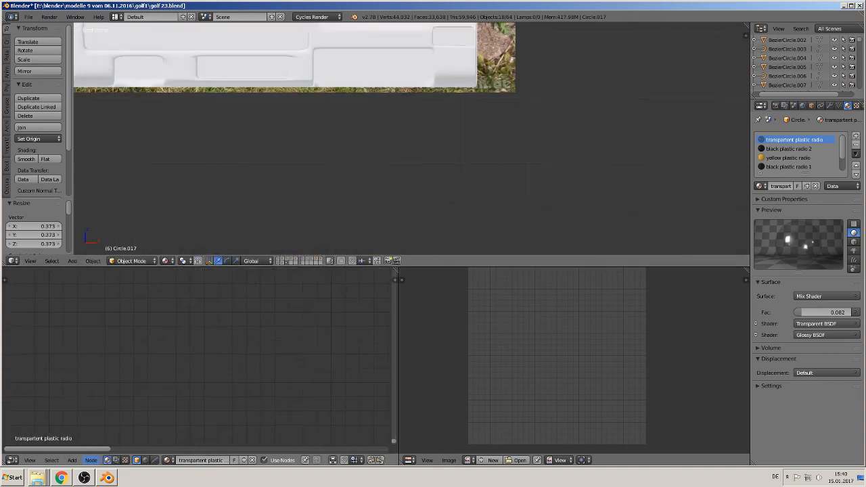
{"action": "middle_click_drag", "start_coordinate": [448, 130], "coordinate": [578, 206], "text": "shift"}
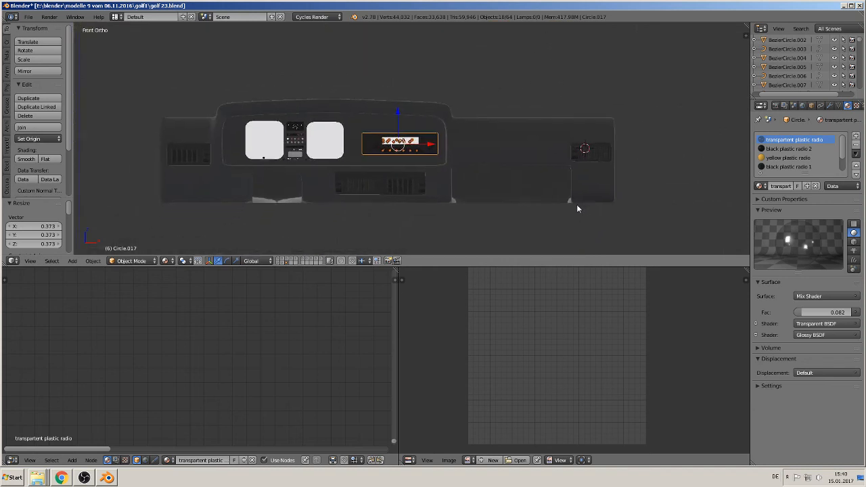
{"action": "scroll", "coordinate": [538, 218], "scroll_direction": "up", "scroll_amount": 4}
{"action": "scroll", "coordinate": [536, 218], "scroll_direction": "up", "scroll_amount": 2}
{"action": "scroll", "coordinate": [521, 224], "scroll_direction": "down", "scroll_amount": 3}
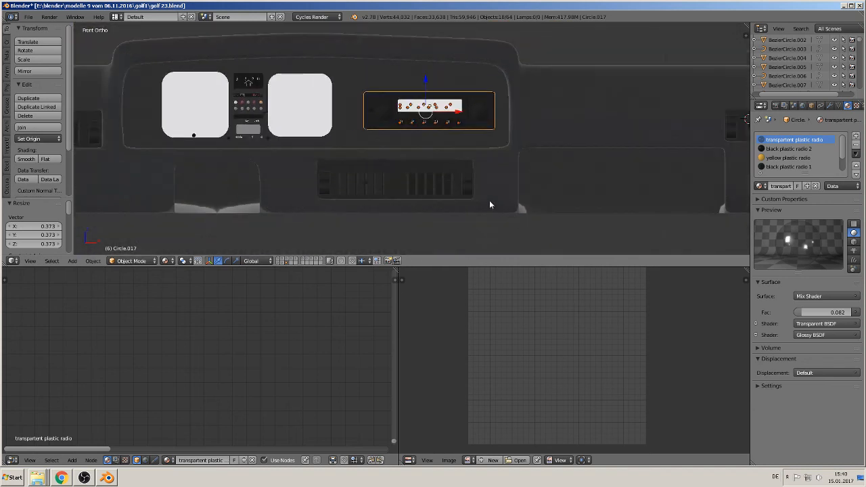
- Shift the radio about -0.104 along X and 0.152 along Z, and scale it to 0.836
{"action": "key", "text": "g"}
{"action": "left_click", "coordinate": [441, 164]}
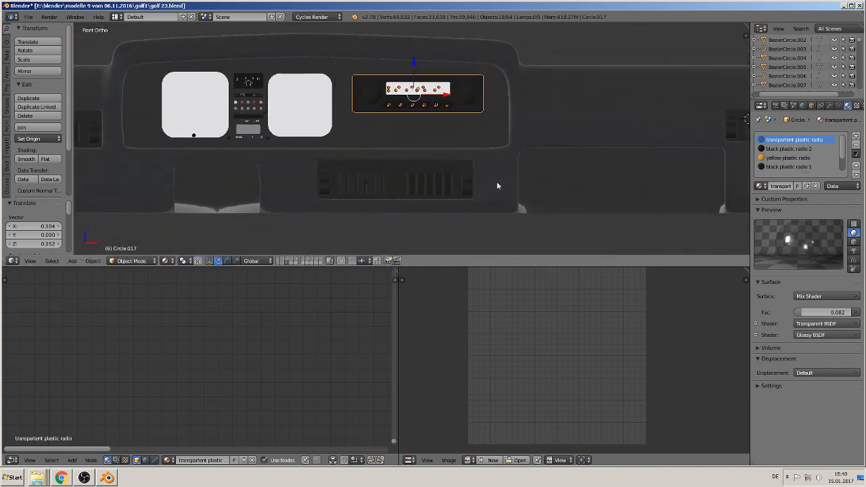
{"action": "key", "text": "s"}
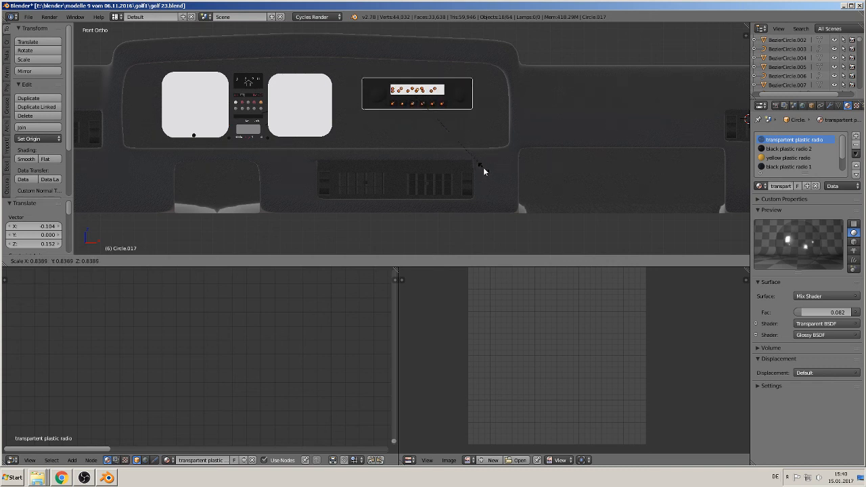
{"action": "left_click", "coordinate": [483, 168]}
- Move the armaturenbrett-vorn-g60 reference photo about -5.977 along Z and 3.244 along X, beside the dashboard model
{"action": "scroll", "coordinate": [444, 139], "scroll_direction": "down", "scroll_amount": 5}
{"action": "middle_click_drag", "start_coordinate": [291, 157], "coordinate": [325, 38], "text": "shift"}
{"action": "scroll", "coordinate": [313, 29], "scroll_direction": "down", "scroll_amount": 5}
{"action": "right_click", "coordinate": [285, 85]}
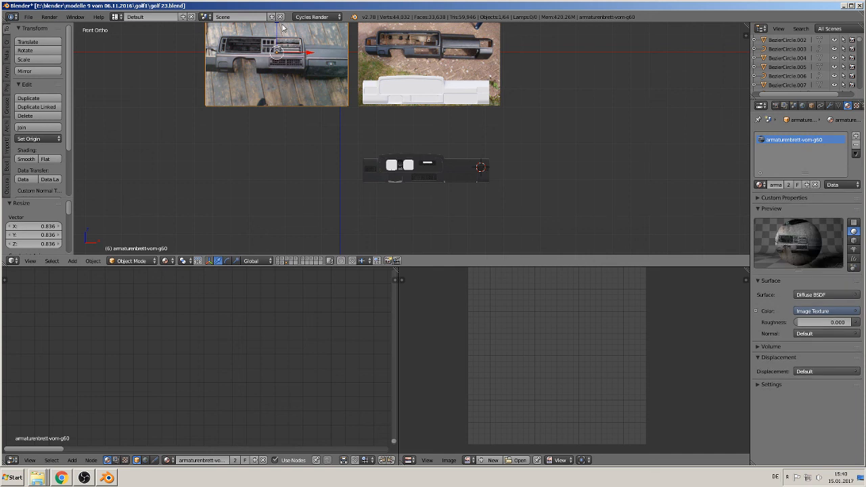
{"action": "key", "text": "g"}
{"action": "left_click", "coordinate": [264, 134]}
{"action": "scroll", "coordinate": [342, 179], "scroll_direction": "up", "scroll_amount": 3}
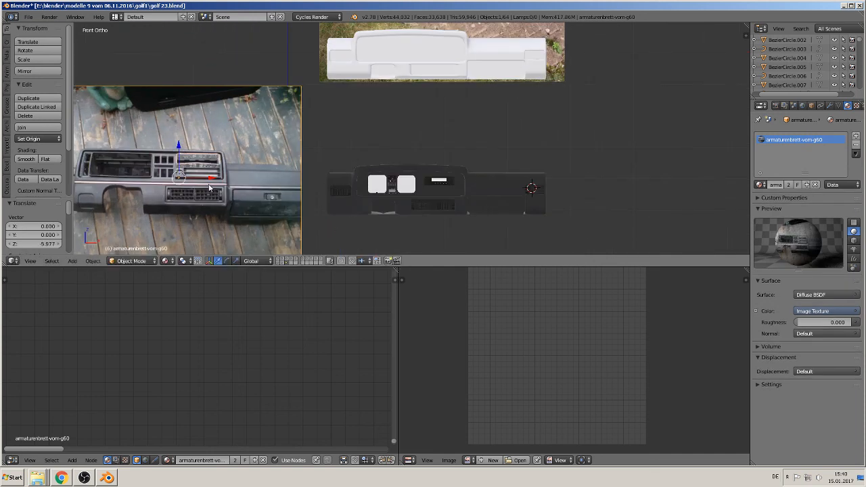
{"action": "key", "text": "g"}
{"action": "key", "text": "x"}
{"action": "left_click", "coordinate": [324, 204]}
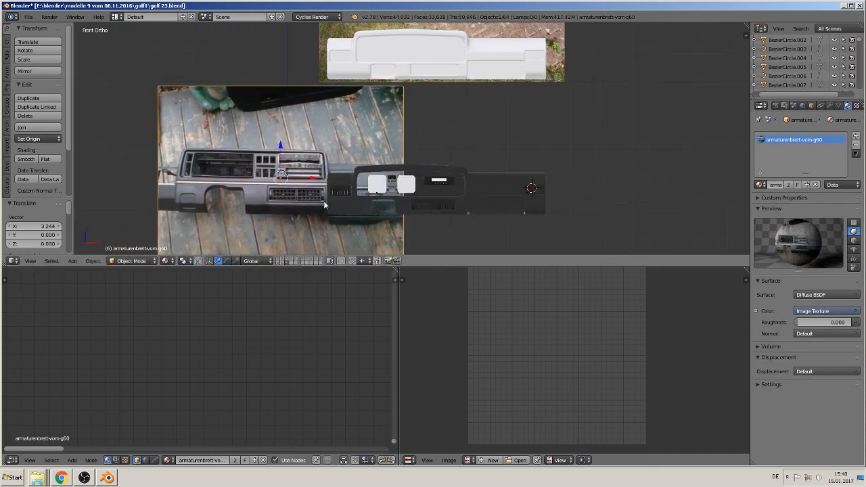
- Shift the instrument cluster about -0.042 along X within the dashboard opening, using the reference photo for comparison
{"action": "scroll", "coordinate": [324, 204], "scroll_direction": "up", "scroll_amount": 4}
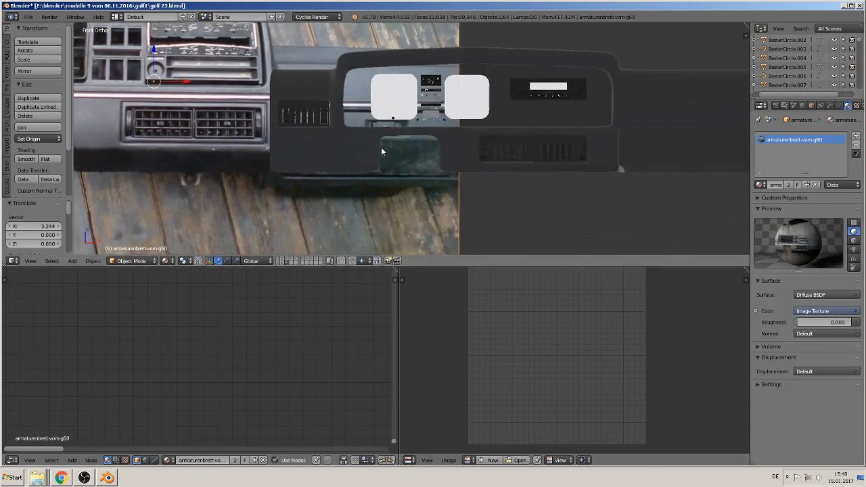
{"action": "middle_click_drag", "start_coordinate": [381, 148], "coordinate": [412, 208], "text": "shift"}
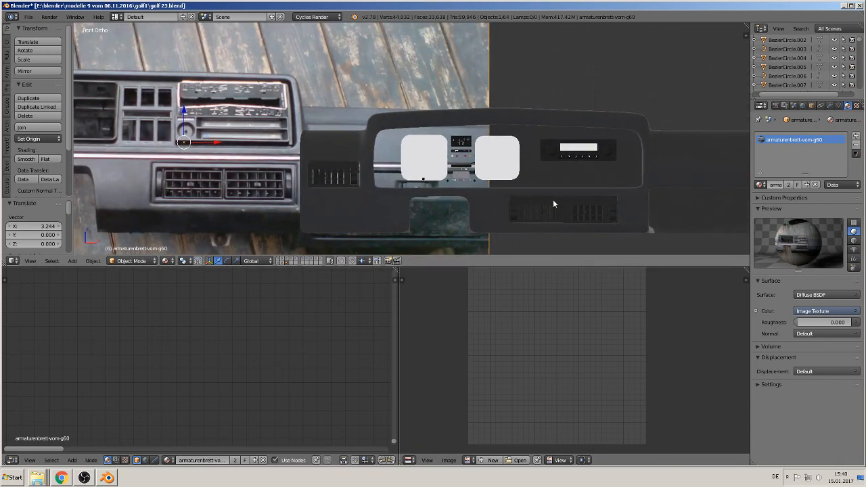
{"action": "scroll", "coordinate": [271, 154], "scroll_direction": "down", "scroll_amount": 2}
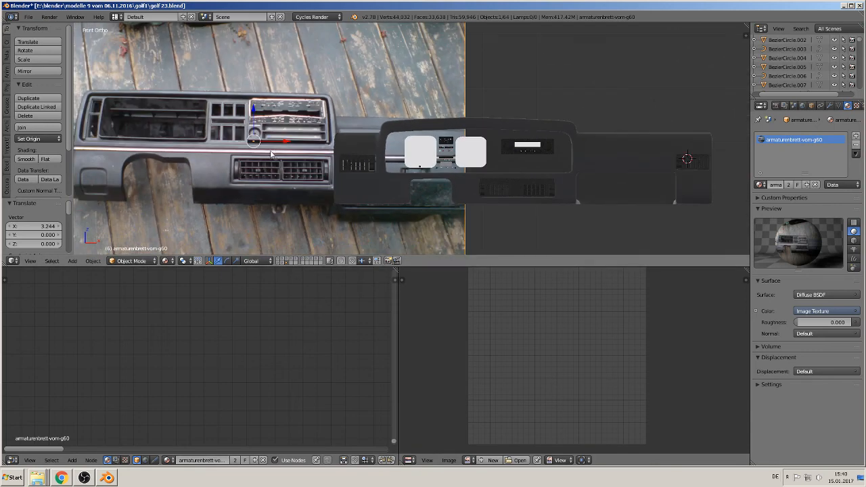
{"action": "right_click", "coordinate": [432, 157]}
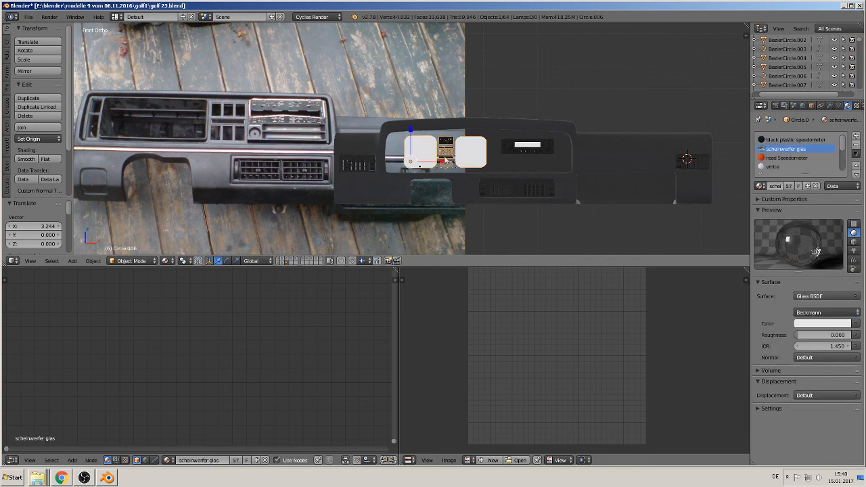
{"action": "key", "text": "g"}
{"action": "key", "text": "x"}
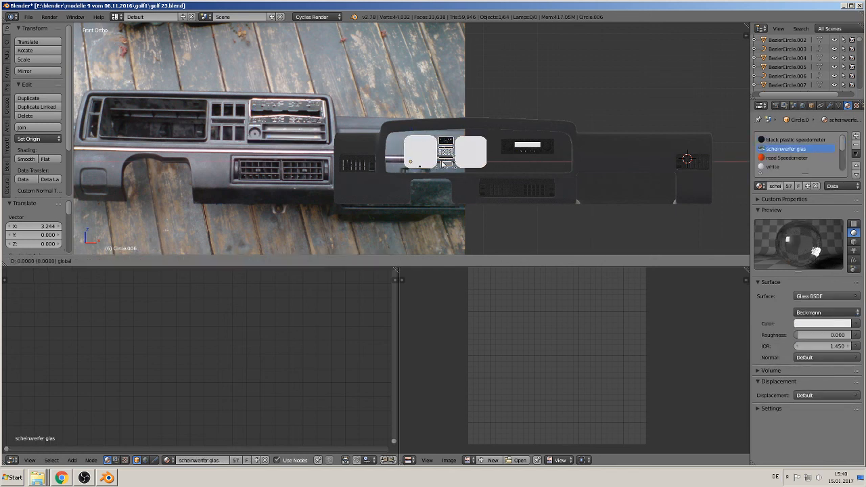
{"action": "left_click", "coordinate": [445, 165]}
- Move the radio about 0.224 along X towards the opening's outer edge and raise it about 0.008 along Z
{"action": "right_click", "coordinate": [527, 145]}
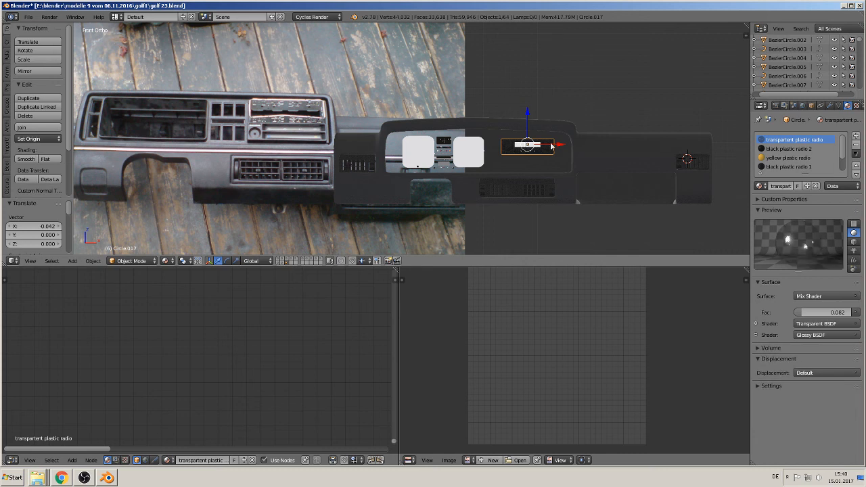
{"action": "key", "text": "g"}
{"action": "key", "text": "x"}
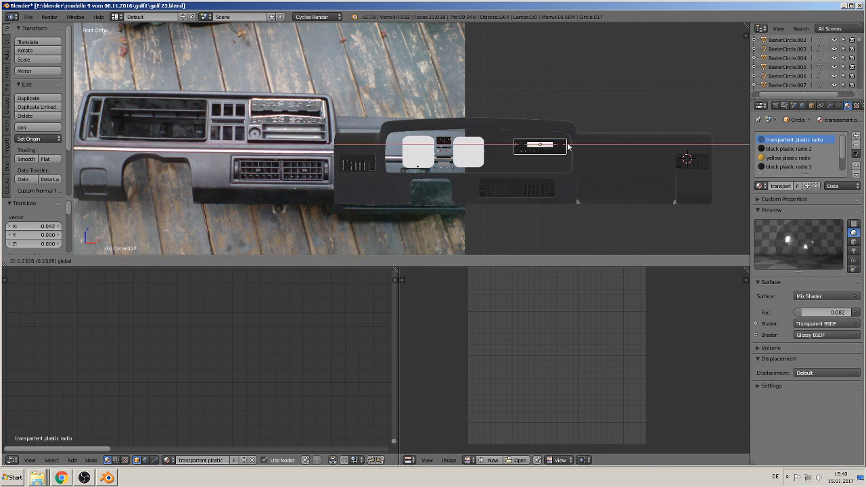
{"action": "left_click", "coordinate": [567, 147]}
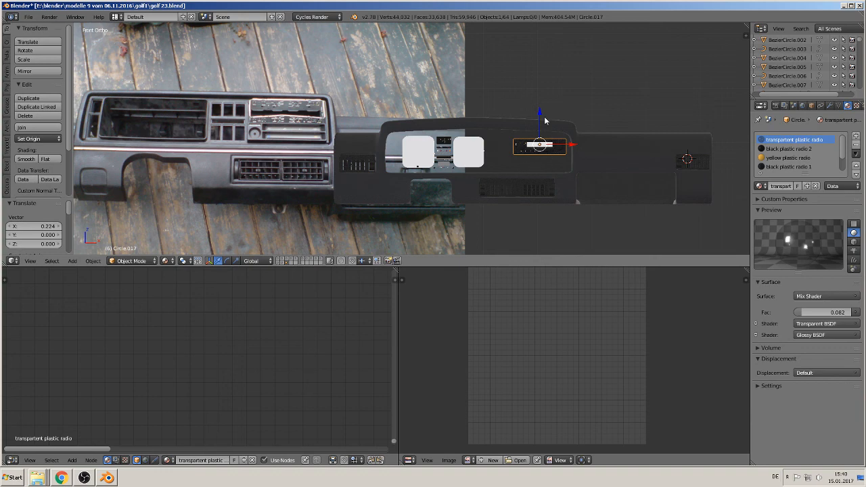
{"action": "left_click_drag", "start_coordinate": [540, 118], "coordinate": [540, 115]}
- Move the radio about 6.478 along Y into the dashboard, nudge it about -0.041 along Y, and deselect everything
{"action": "middle_click_drag", "start_coordinate": [539, 205], "coordinate": [308, 193]}
{"action": "scroll", "coordinate": [542, 209], "scroll_direction": "up", "scroll_amount": 2}
{"action": "scroll", "coordinate": [338, 193], "scroll_direction": "down", "scroll_amount": 3}
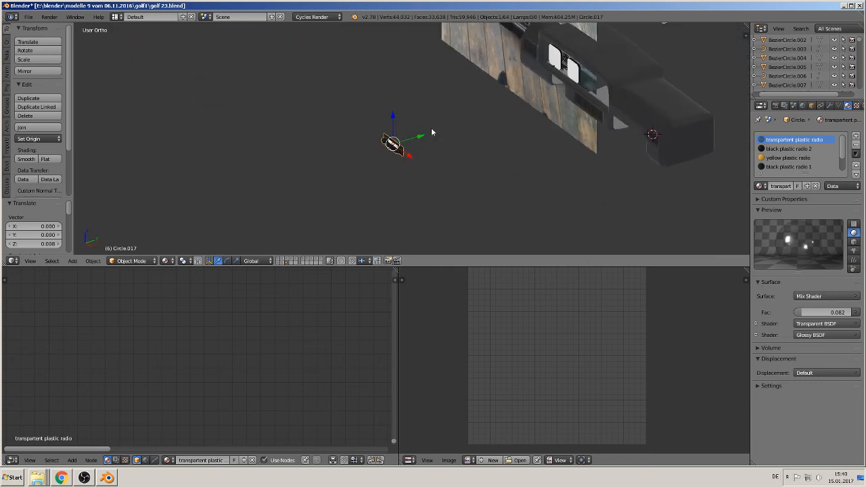
{"action": "left_click_drag", "start_coordinate": [419, 137], "coordinate": [626, 96]}
{"action": "middle_click_drag", "start_coordinate": [626, 96], "coordinate": [561, 207]}
{"action": "scroll", "coordinate": [441, 189], "scroll_direction": "up", "scroll_amount": 4}
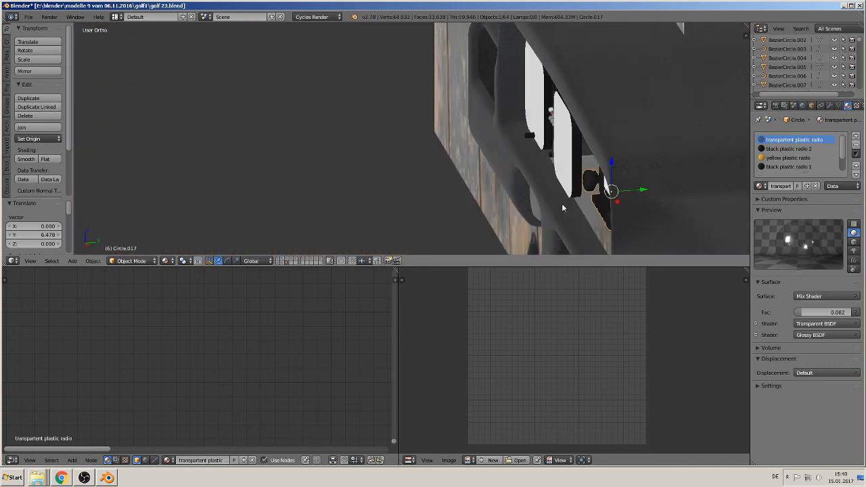
{"action": "left_click_drag", "start_coordinate": [644, 190], "coordinate": [637, 192]}
{"action": "middle_click_drag", "start_coordinate": [636, 195], "coordinate": [686, 213]}
{"action": "scroll", "coordinate": [552, 215], "scroll_direction": "down", "scroll_amount": 5}
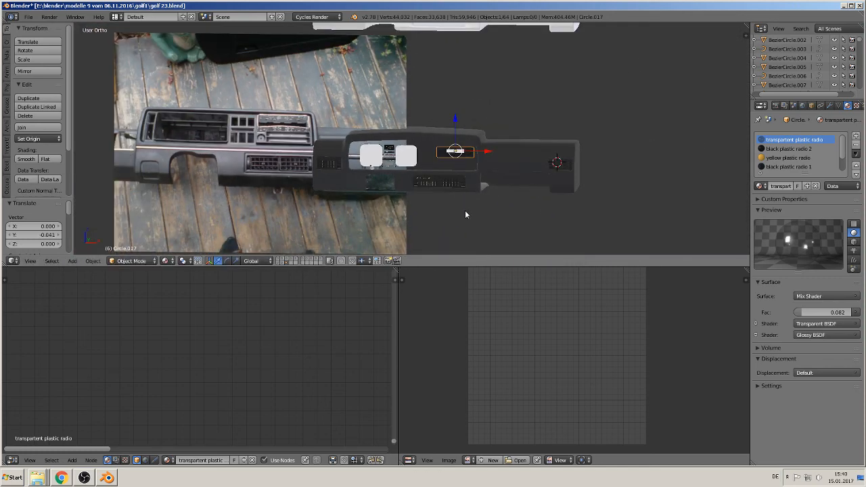
{"action": "key", "text": "a"}
{"action": "scroll", "coordinate": [479, 215], "scroll_direction": "up", "scroll_amount": 5}
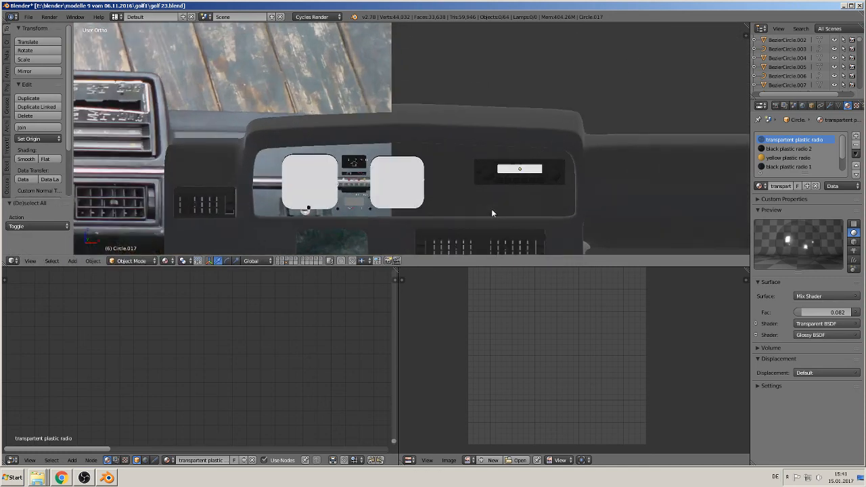
{"action": "middle_click_drag", "start_coordinate": [450, 165], "coordinate": [486, 173]}
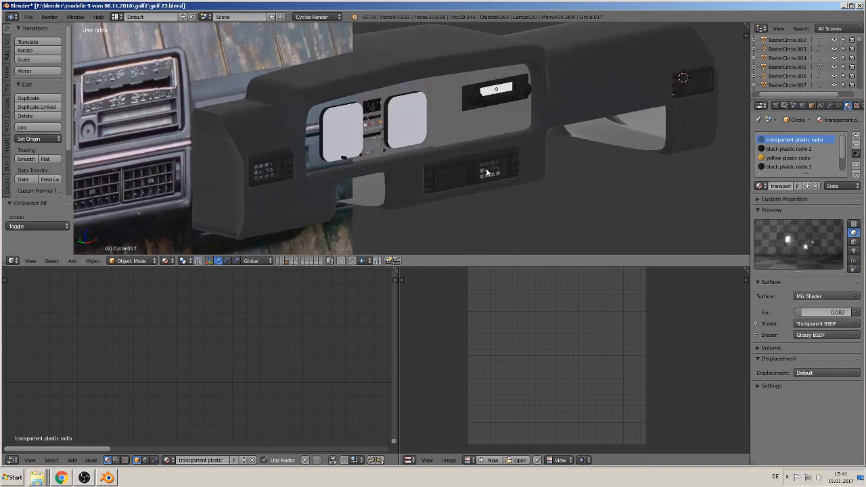